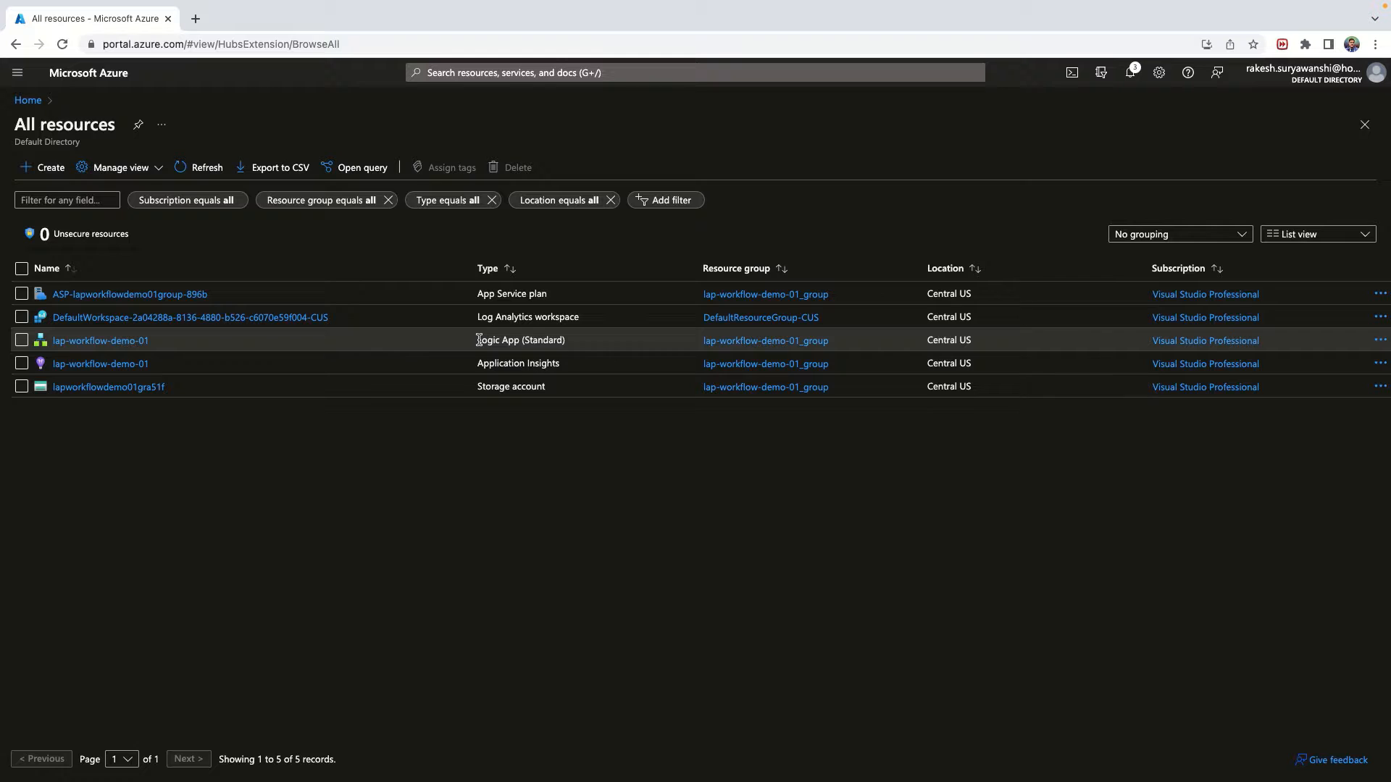
Open the workflows list of the lap-workflow-demo-01 Standard logic app.
click(121, 342)
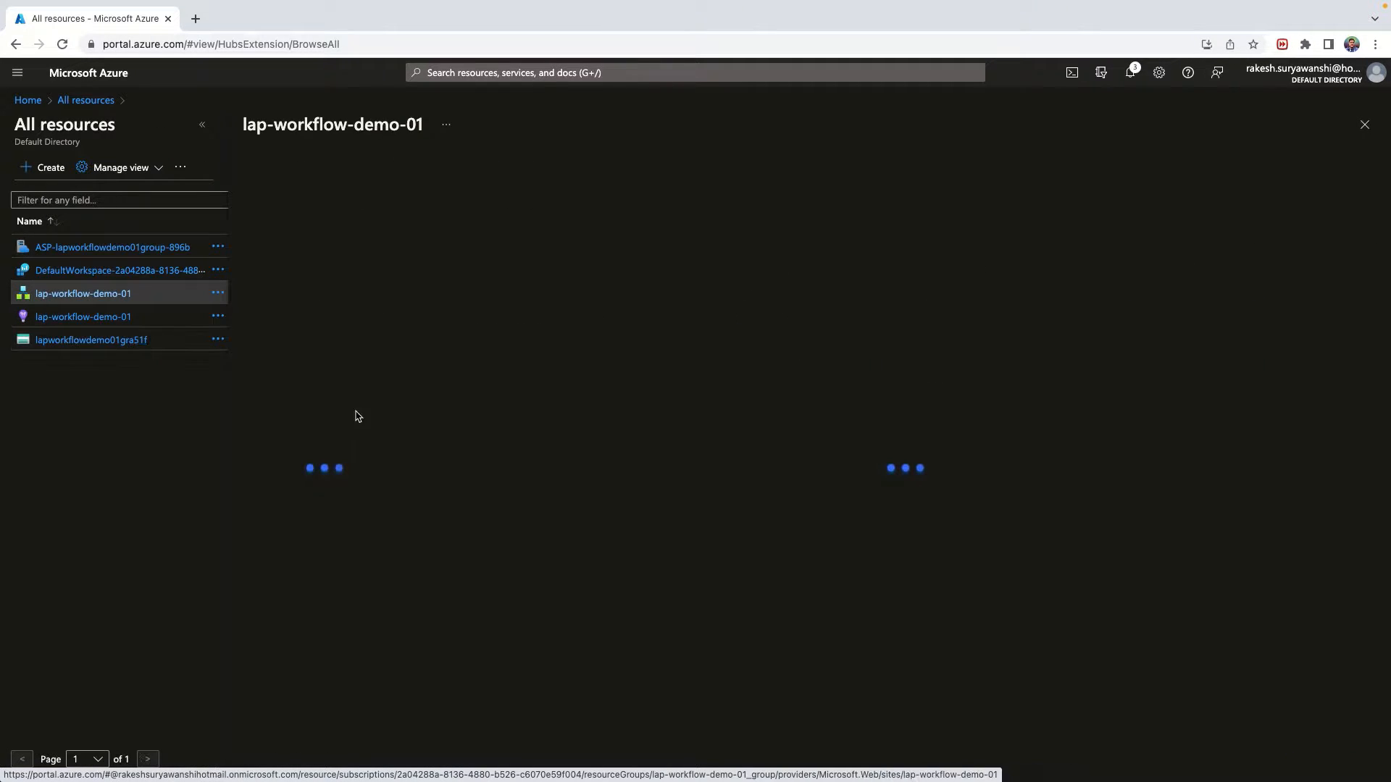
click(197, 124)
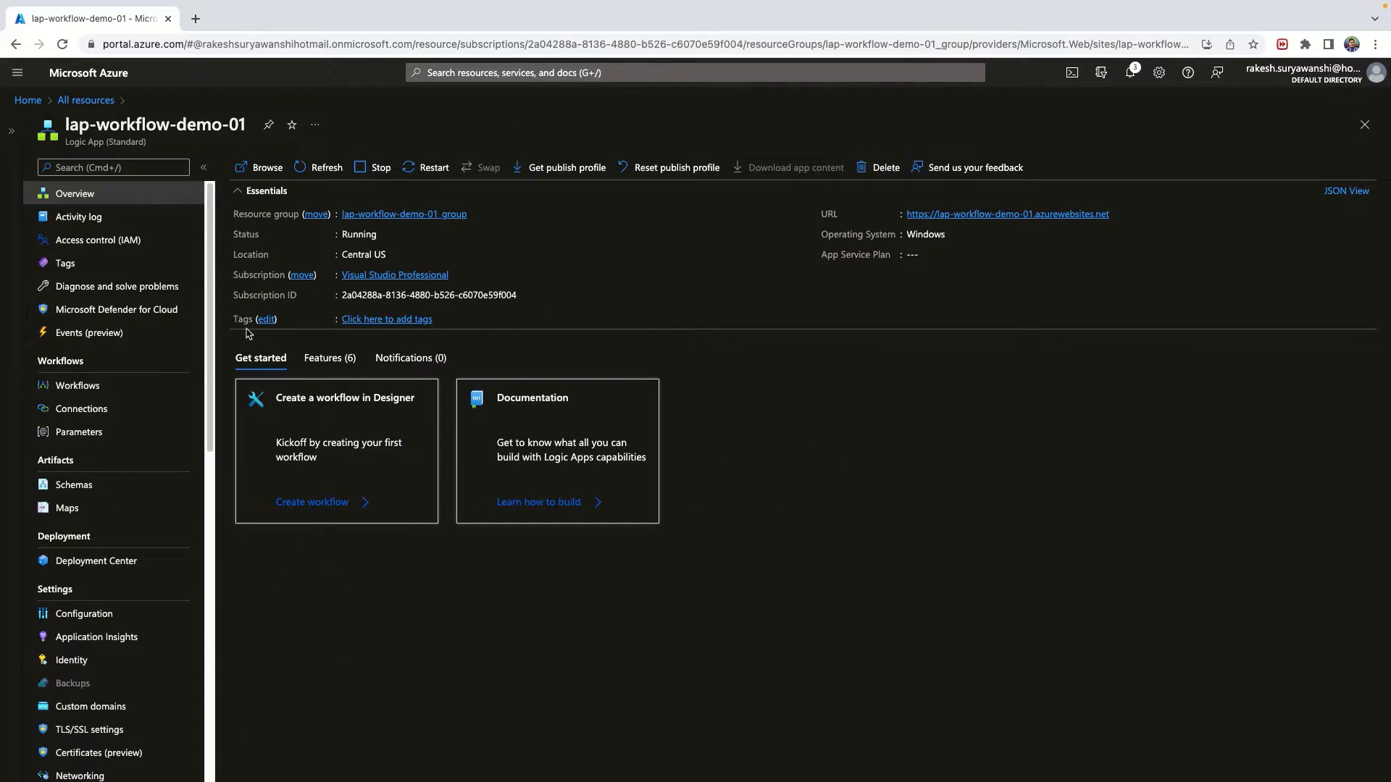
click(85, 392)
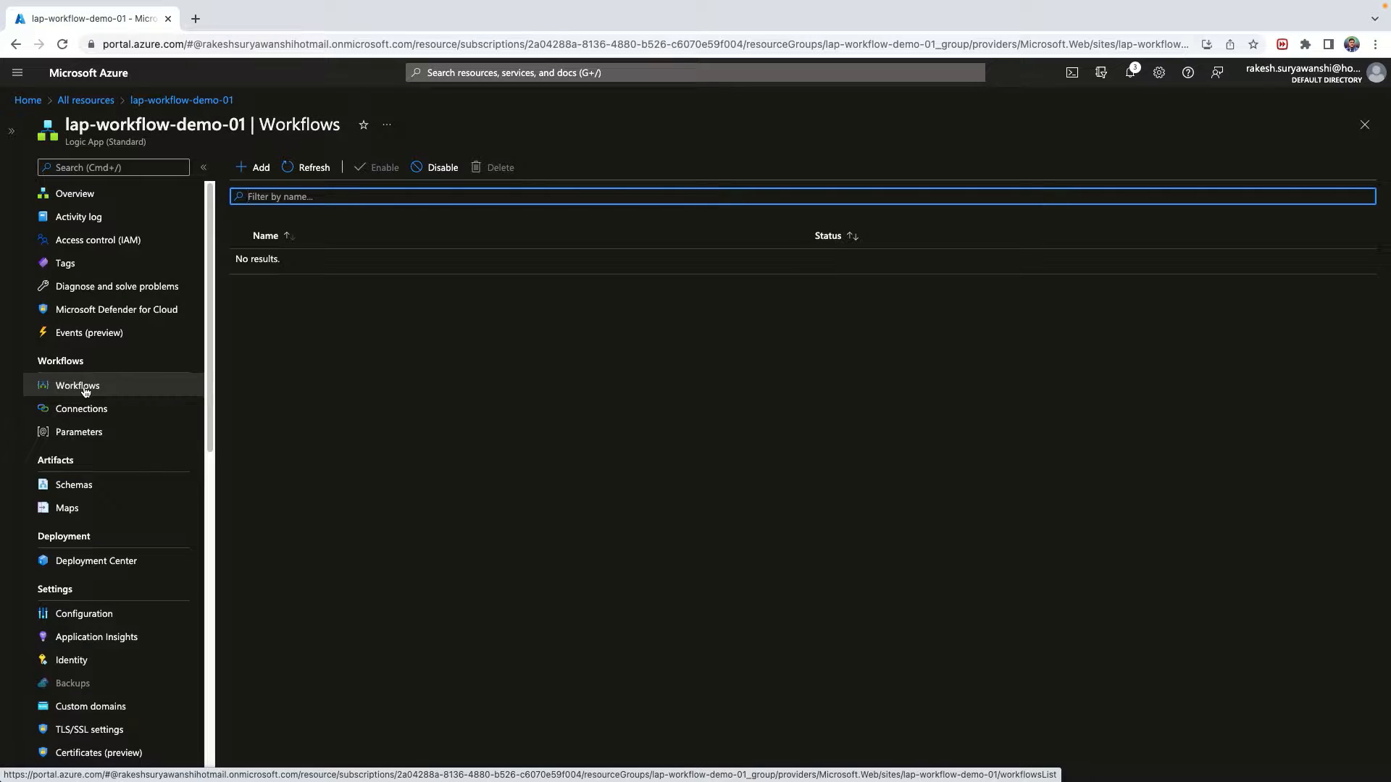
Create a stateful workflow named "workflow" in the logic app.
click(260, 168)
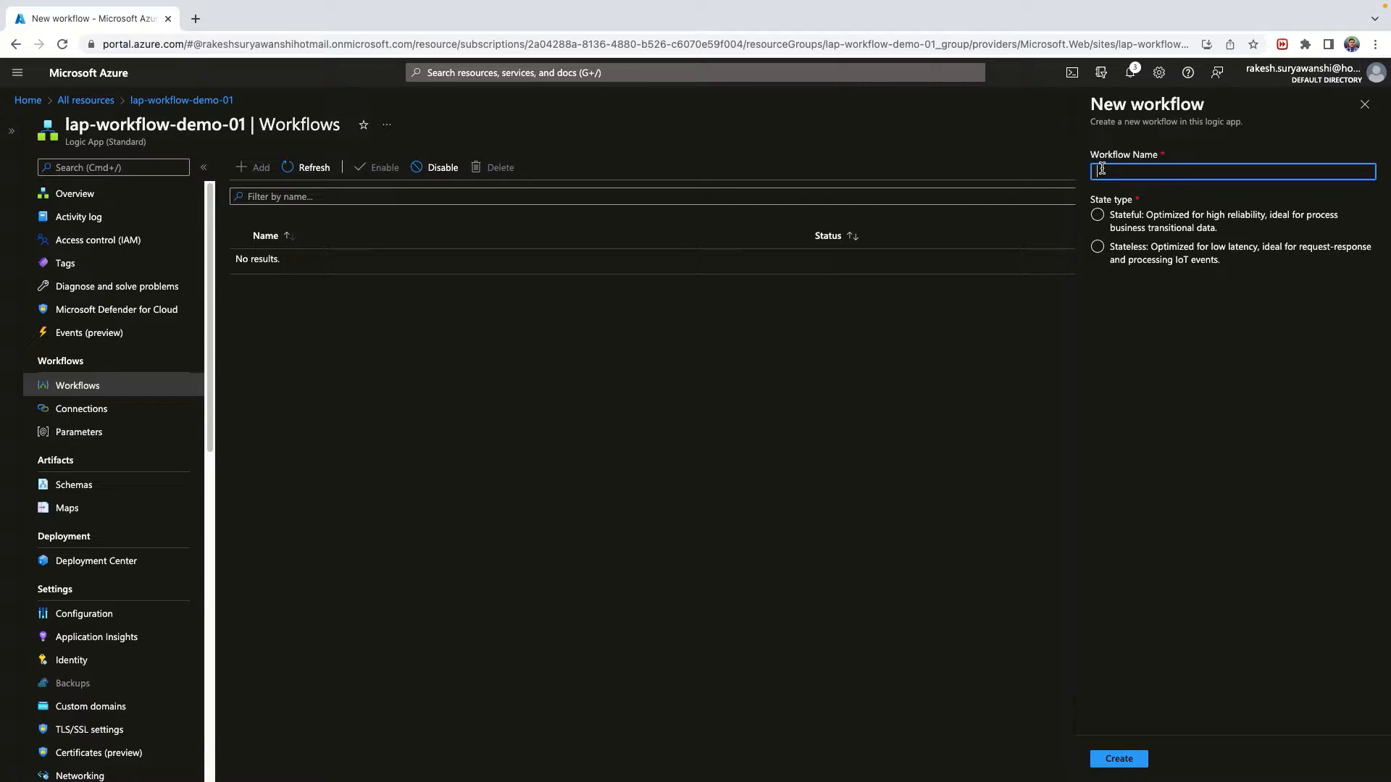
text(workflow)
click(1128, 221)
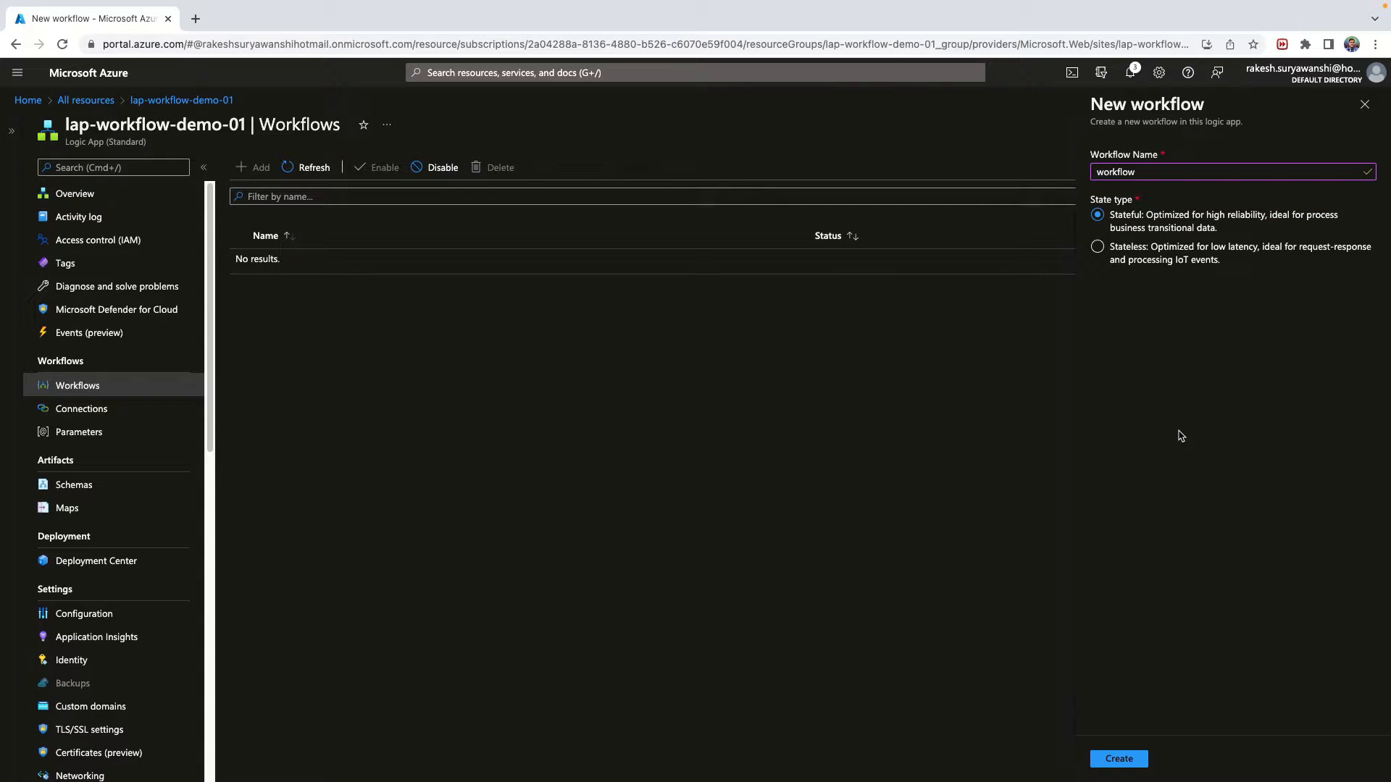
click(1119, 759)
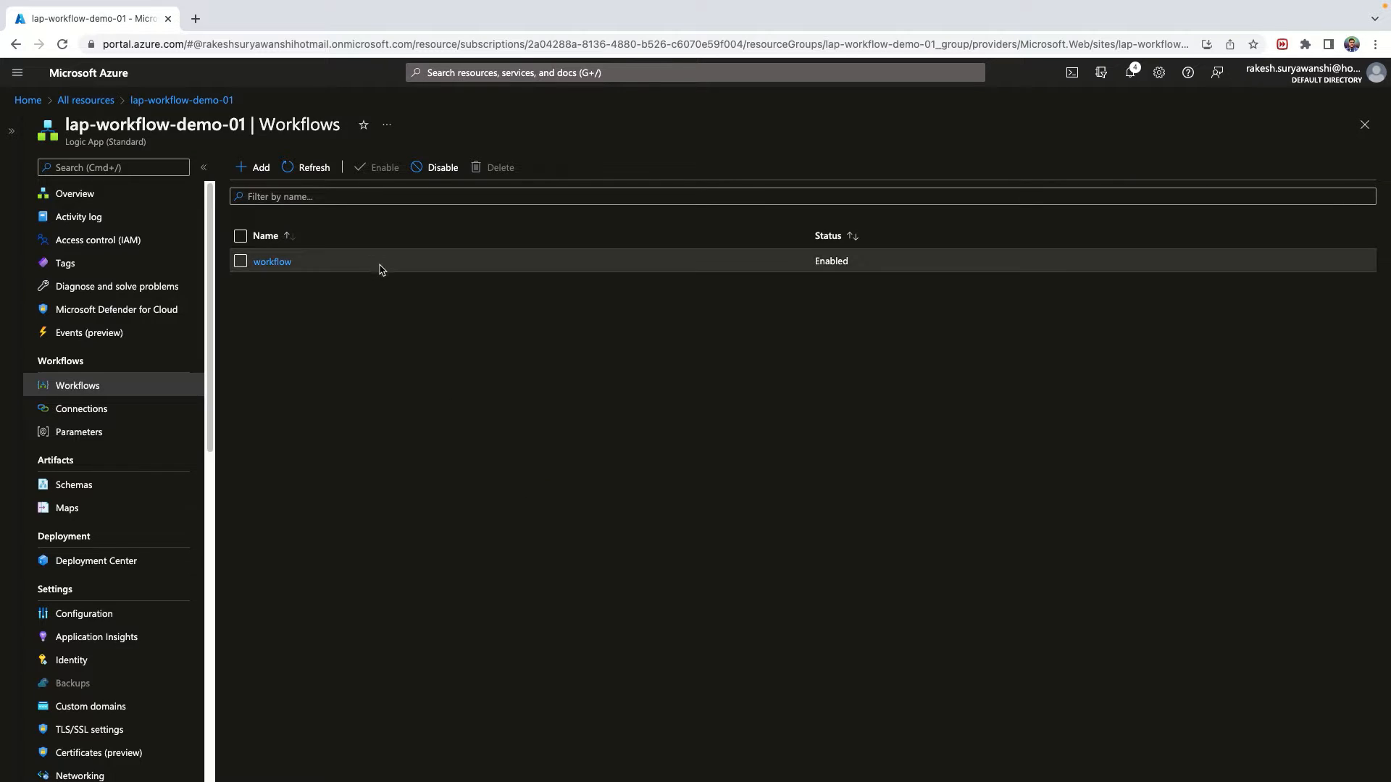
Create a second stateful workflow in the same logic app and name it "another-workflow".
click(262, 170)
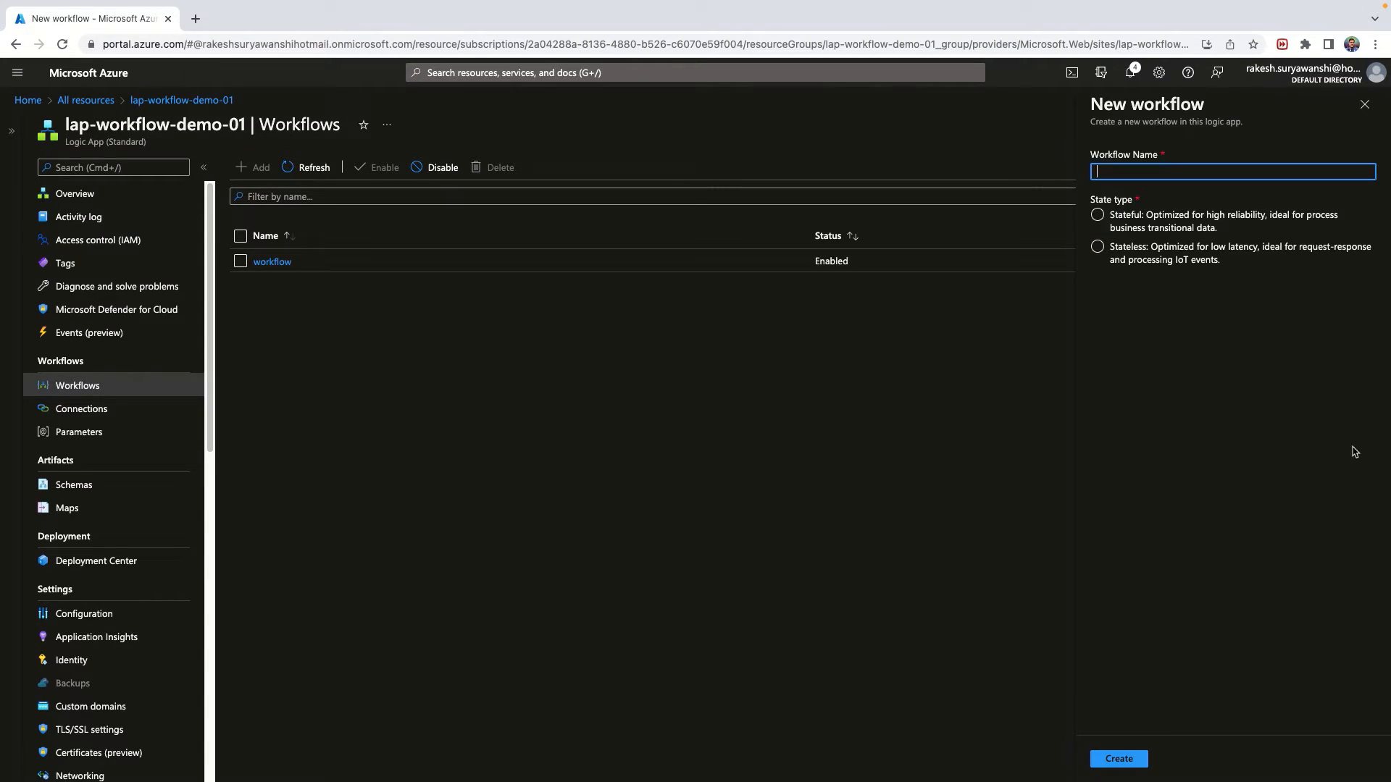
text(anthot)
key(BackSpace)
key(BackSpace)
key(BackSpace)
text(other-workflow)
click(1194, 228)
click(1119, 757)
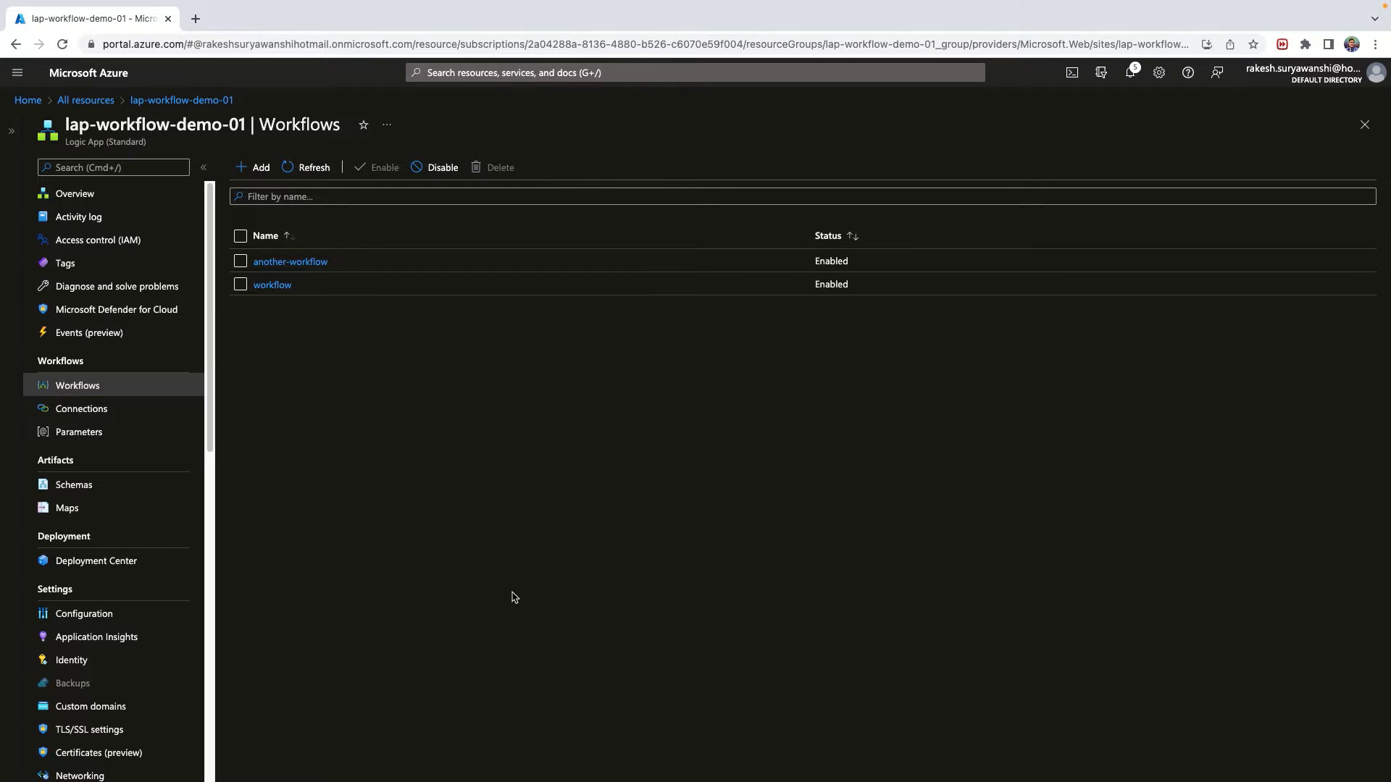
Open the workflow named "workflow" and bring up its JSON code.
click(283, 286)
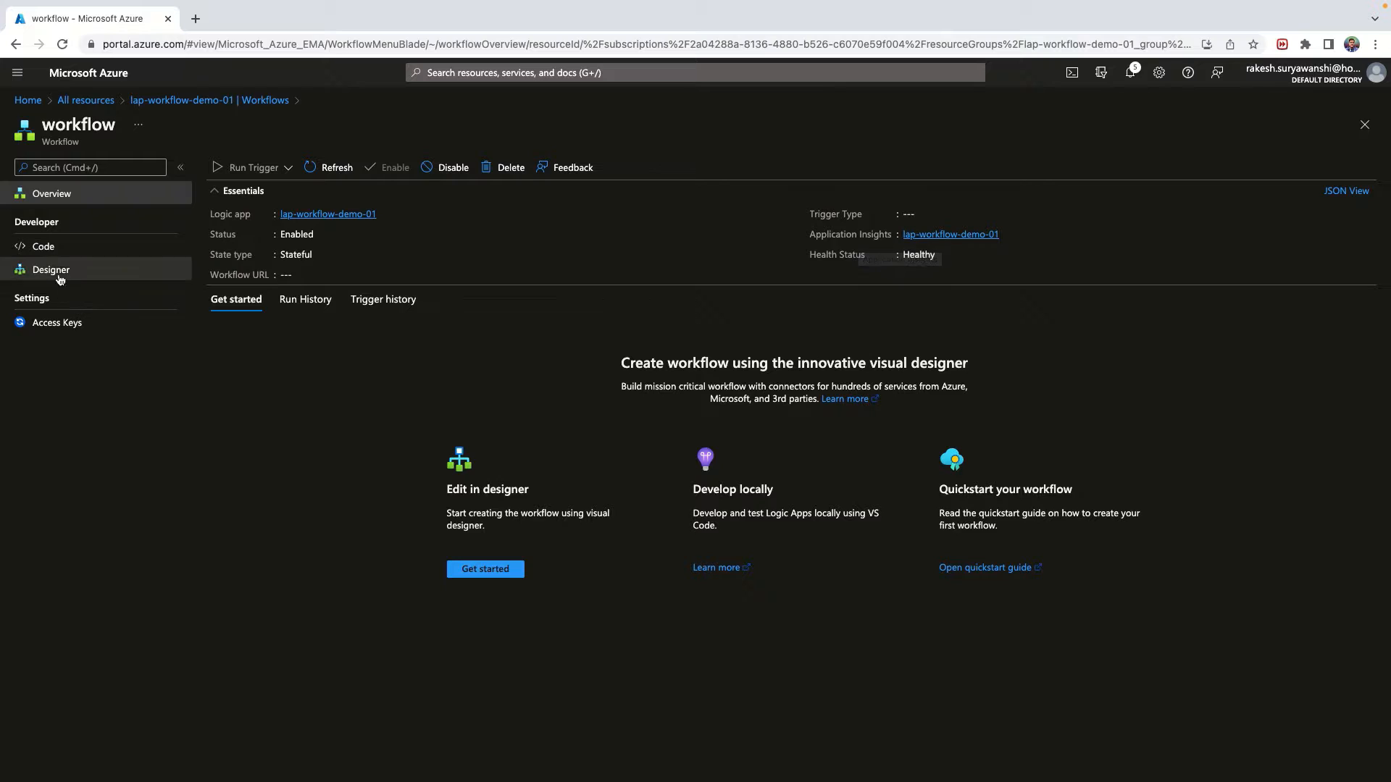
double_click(33, 221)
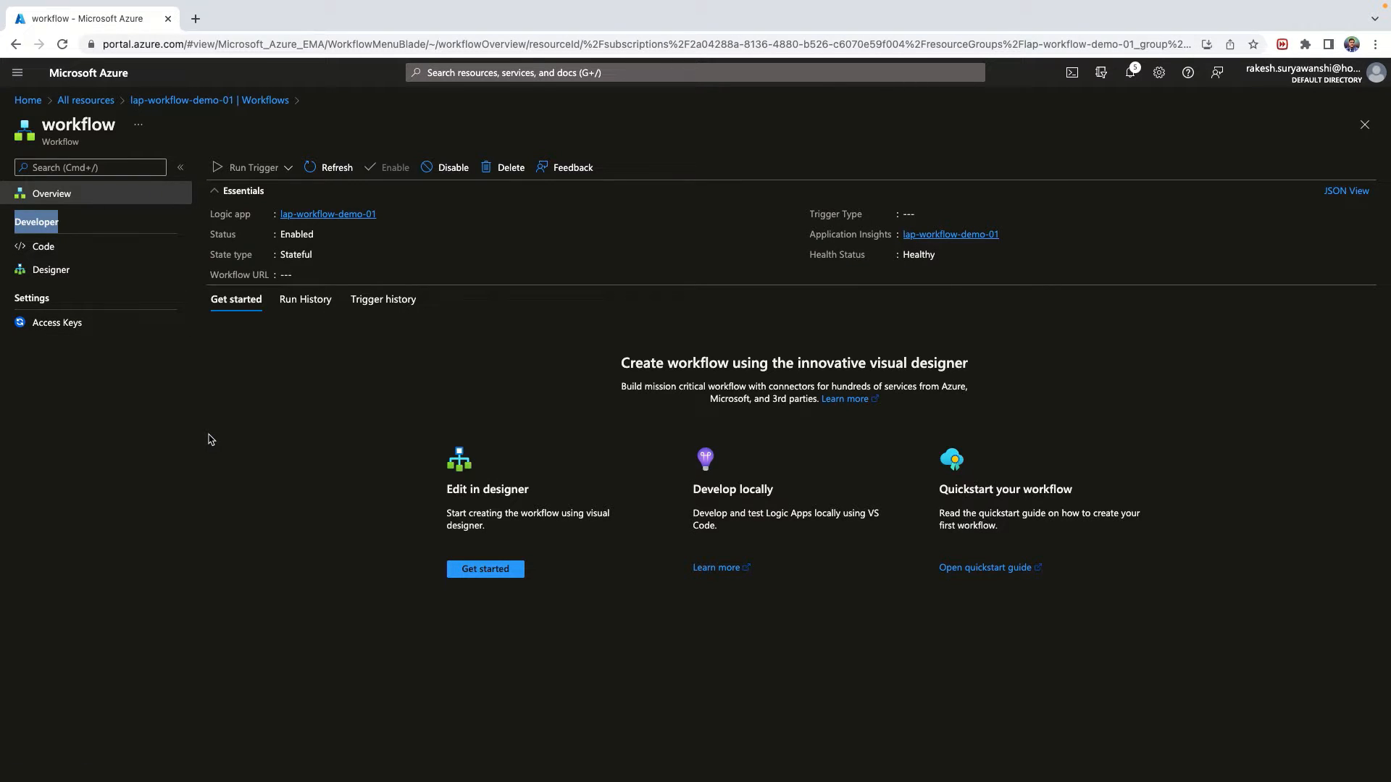
click(73, 256)
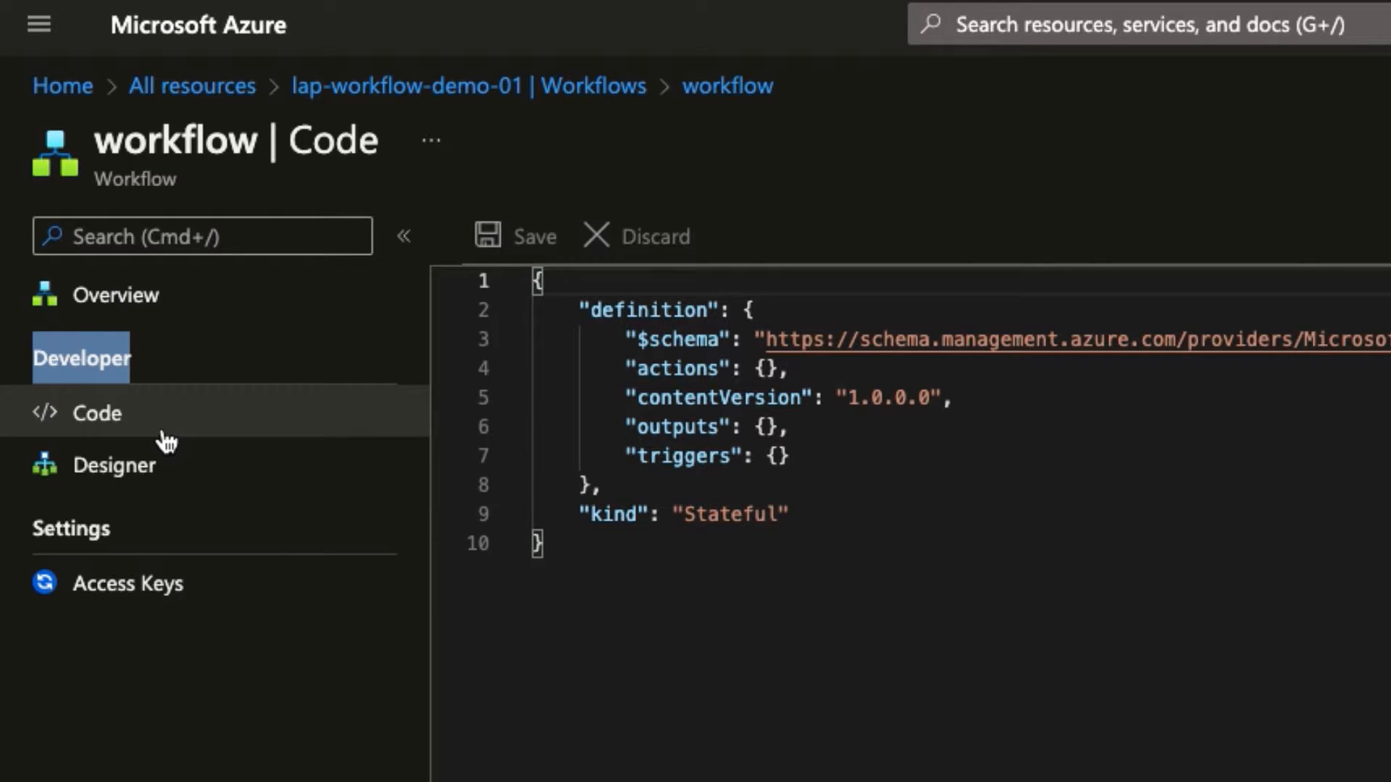
click(830, 433)
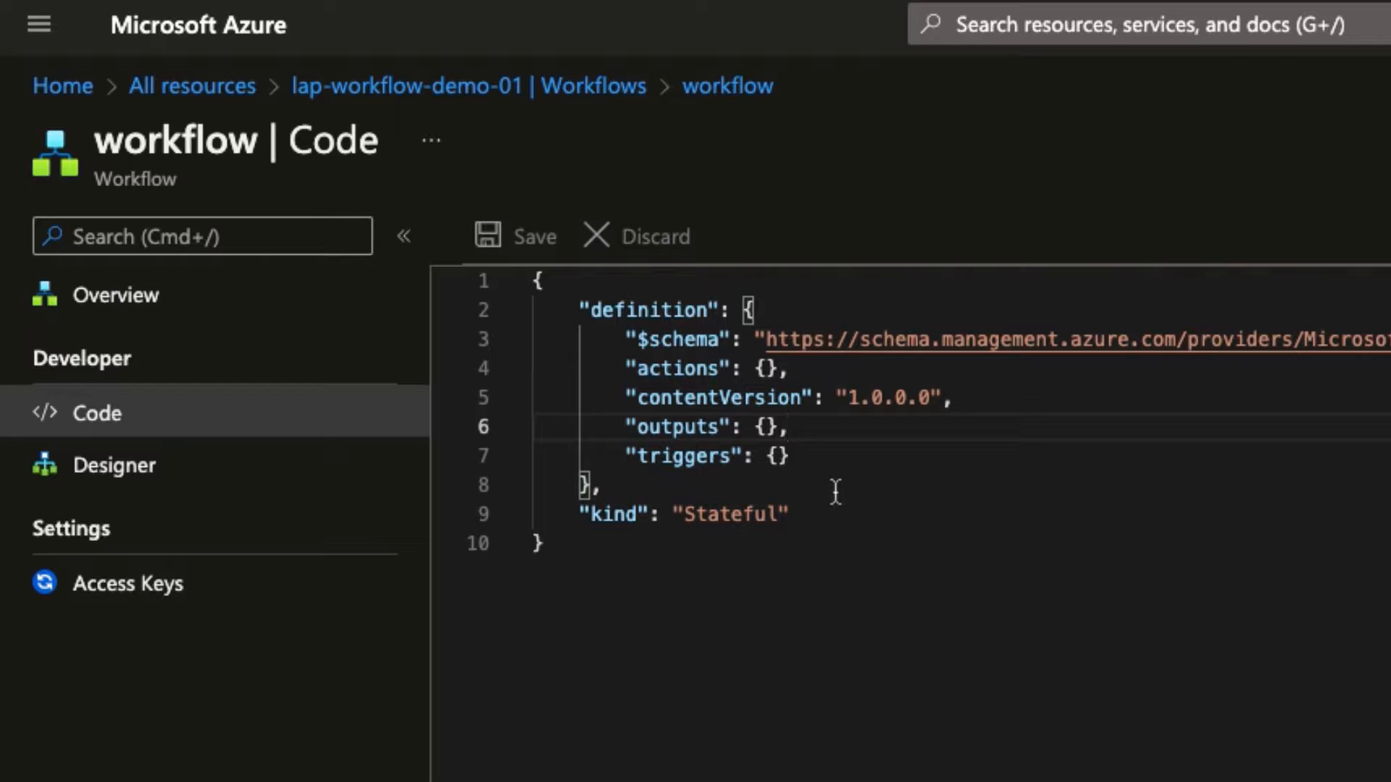
key(Return)
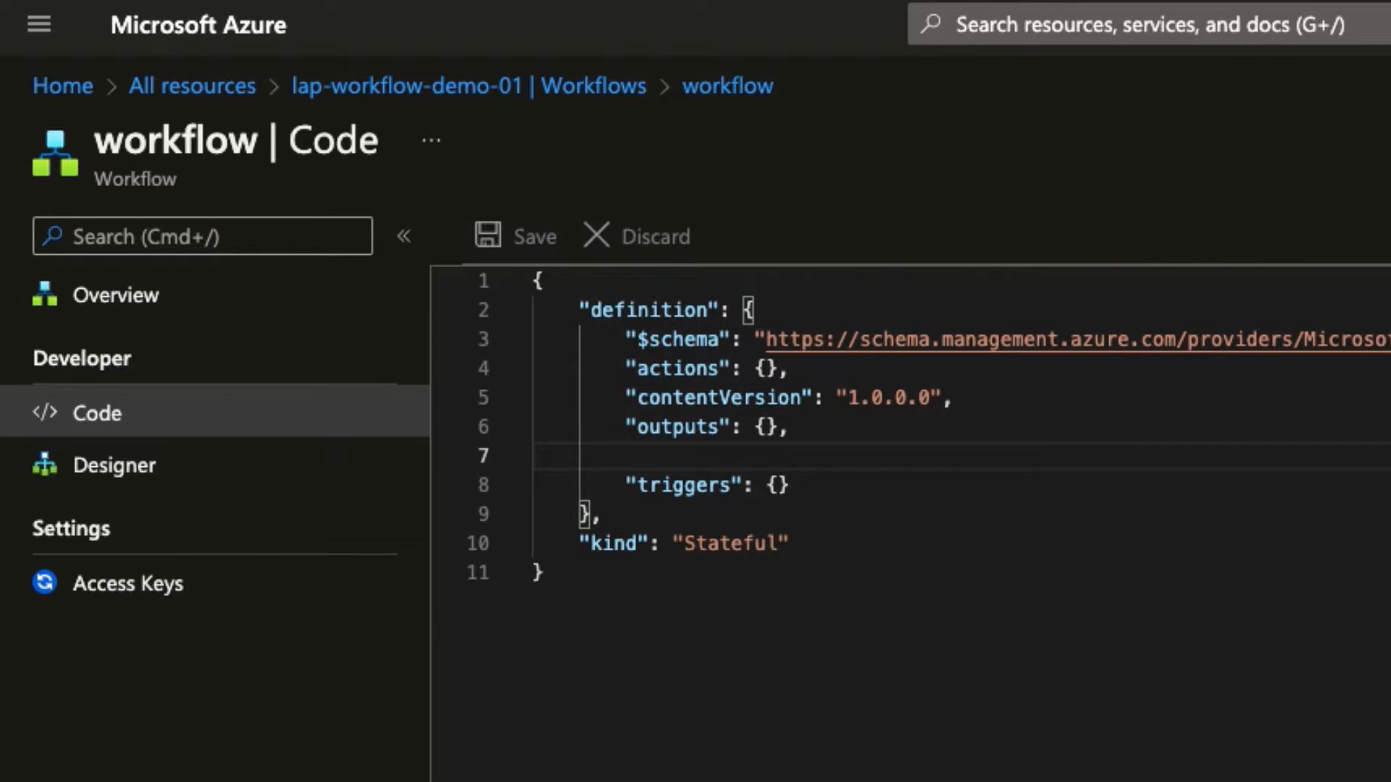
key(BackSpace)
key(BackSpace)
key(BackSpace)
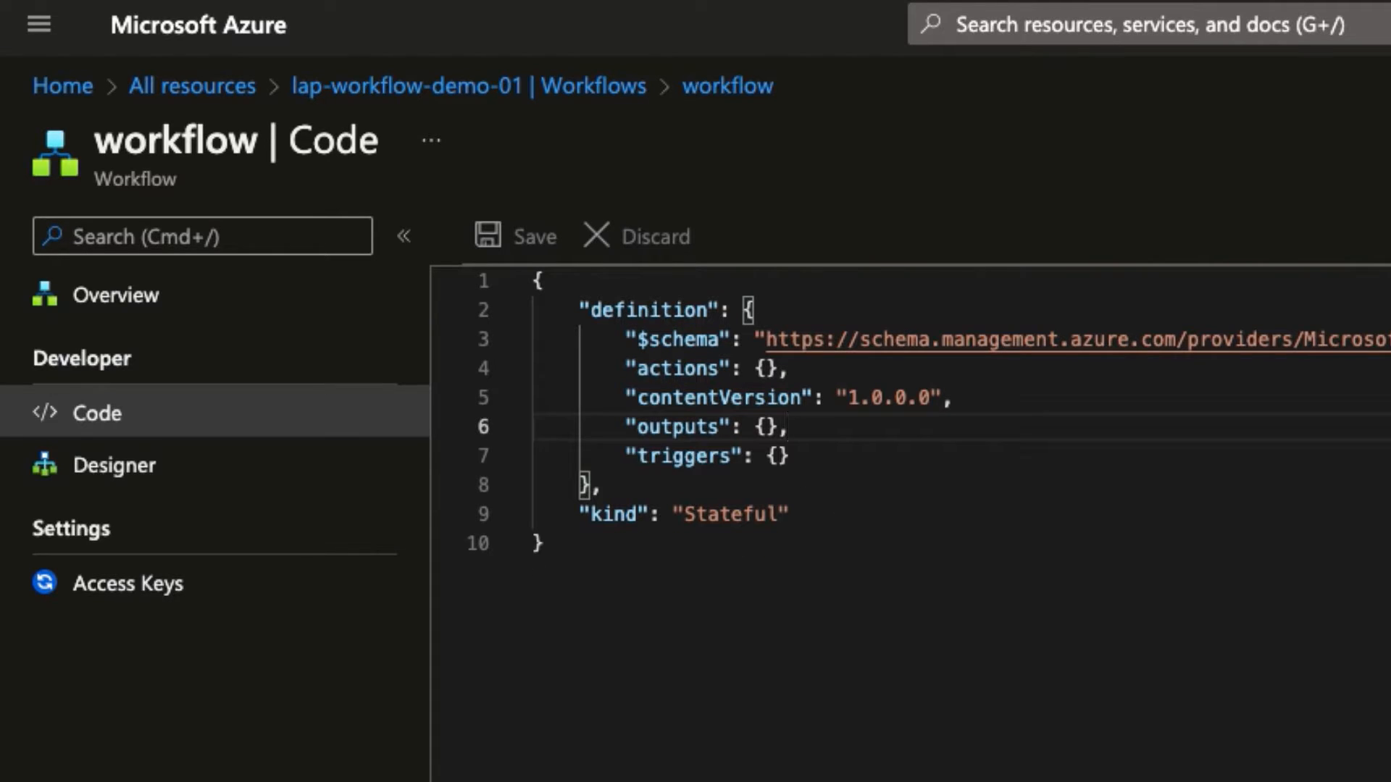
Examine the $schema, actions, contentVersion, outputs, triggers and kind entries of the workflow's JSON definition.
click(857, 513)
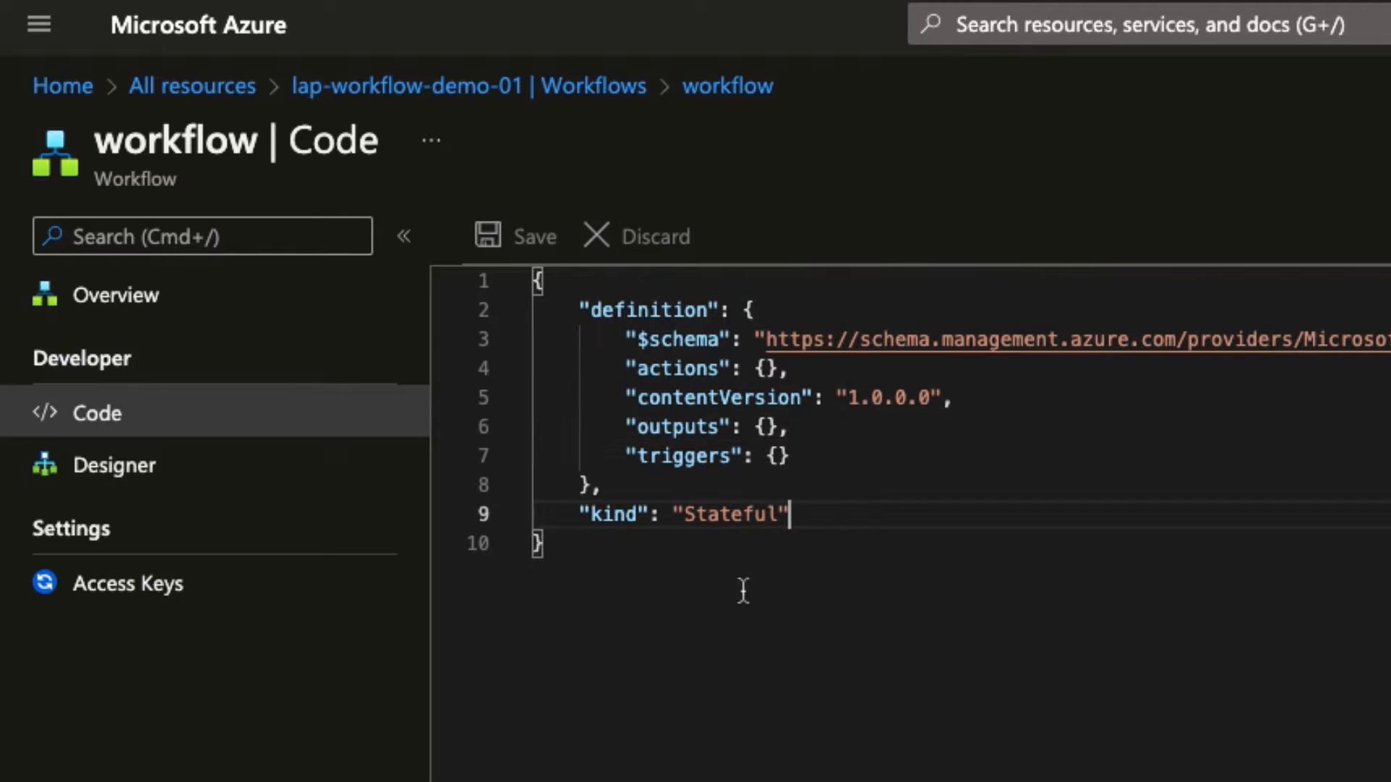
click(604, 541)
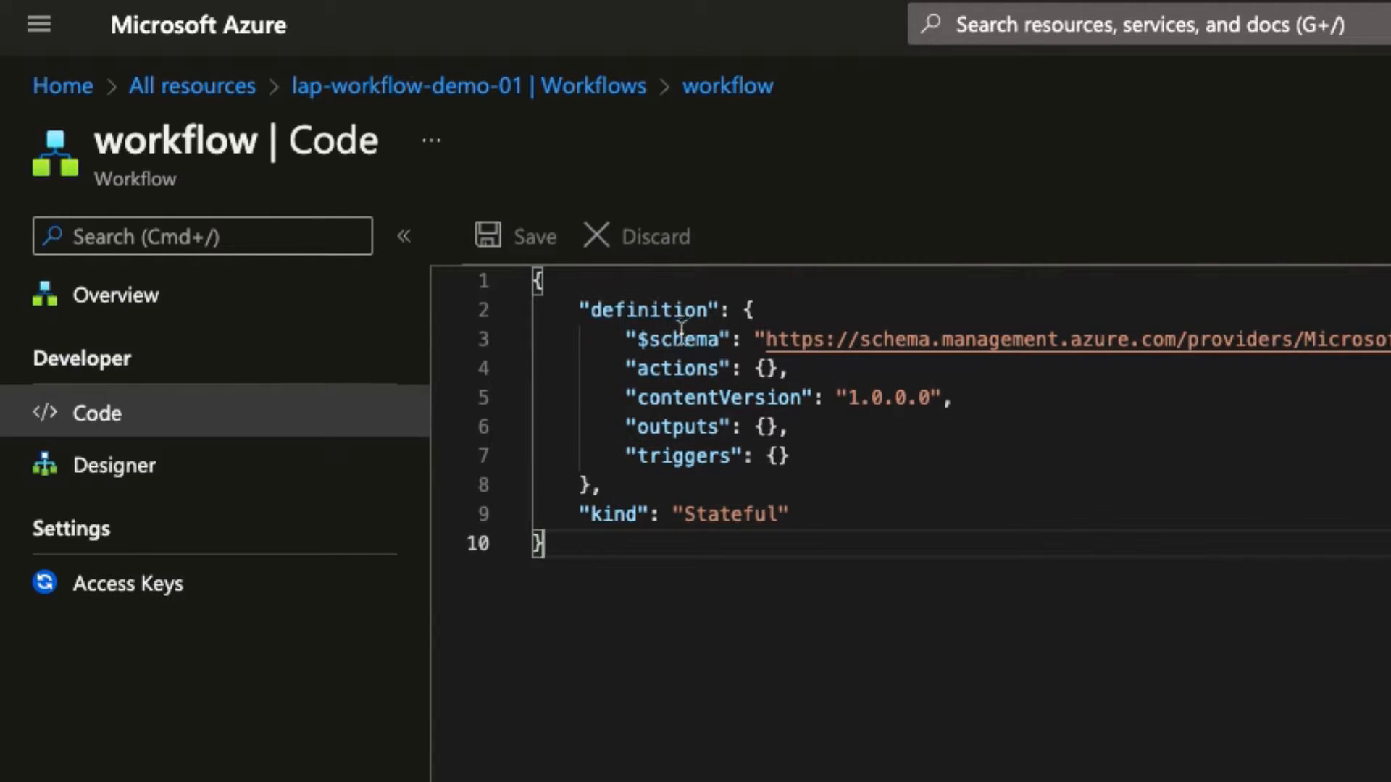
click(604, 339)
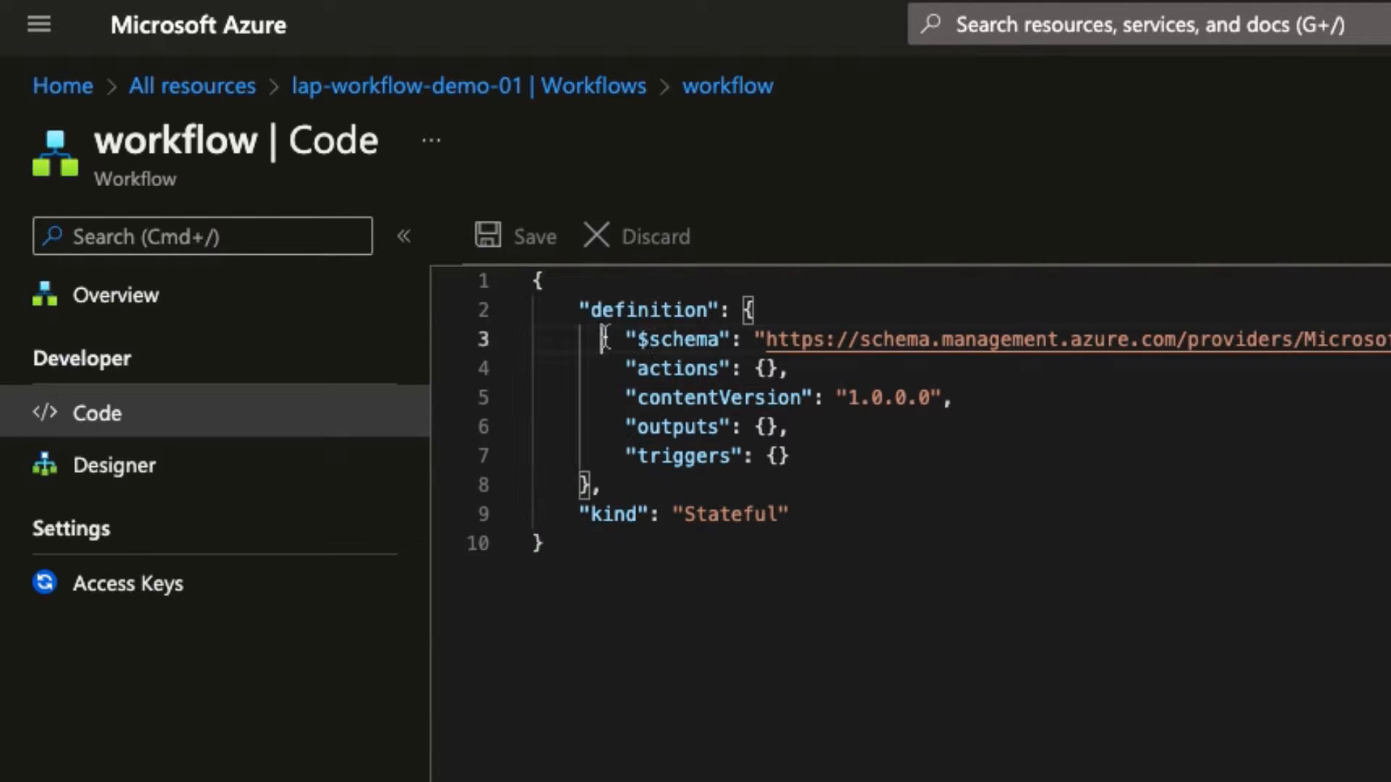
drag(604, 338, 826, 333)
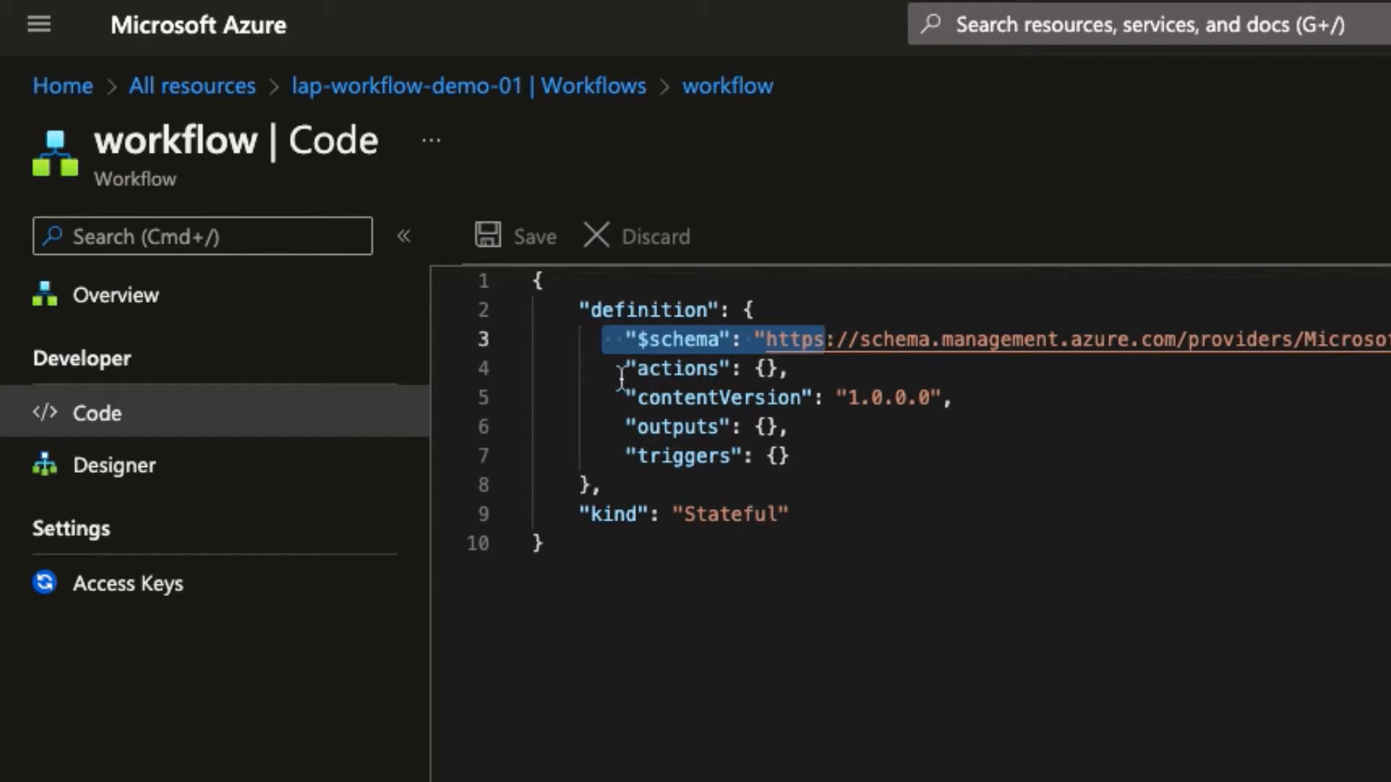
drag(621, 373, 845, 372)
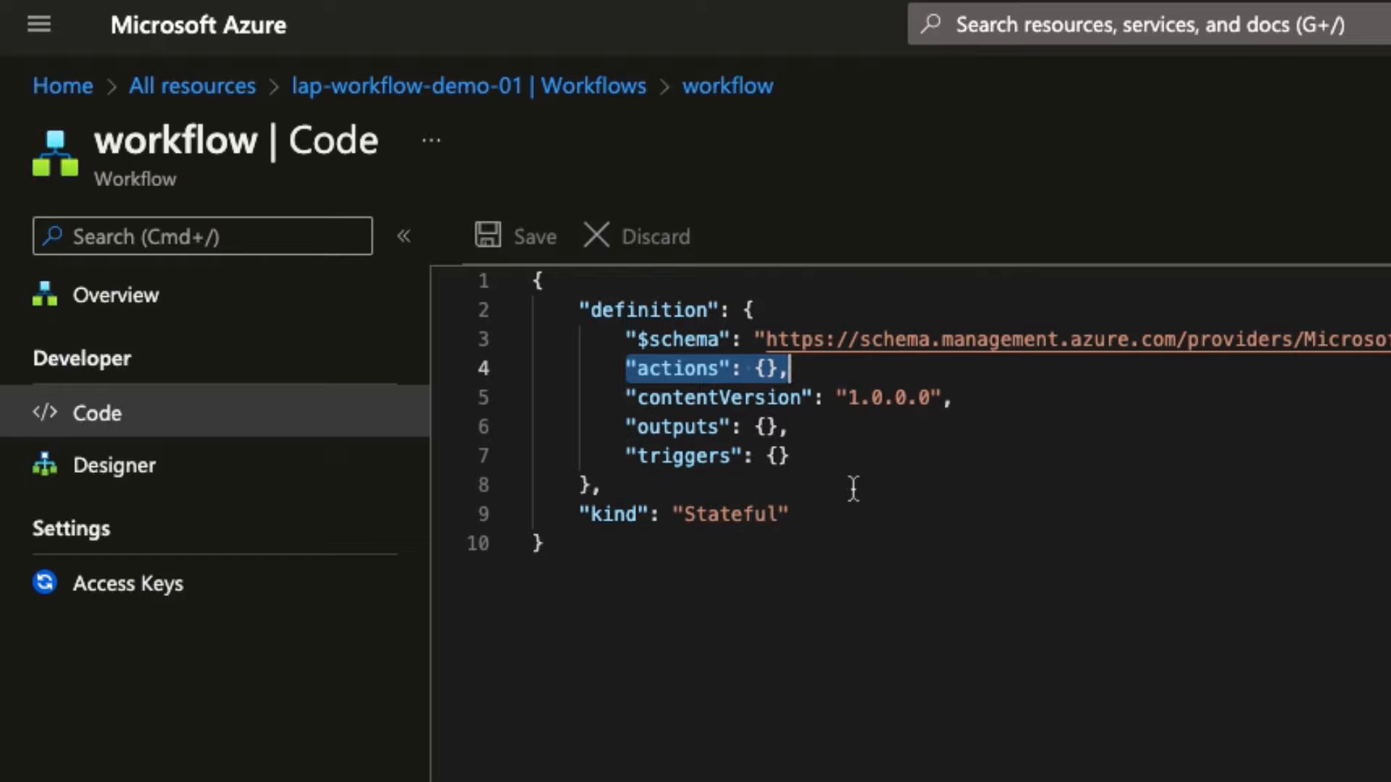
drag(625, 398, 800, 398)
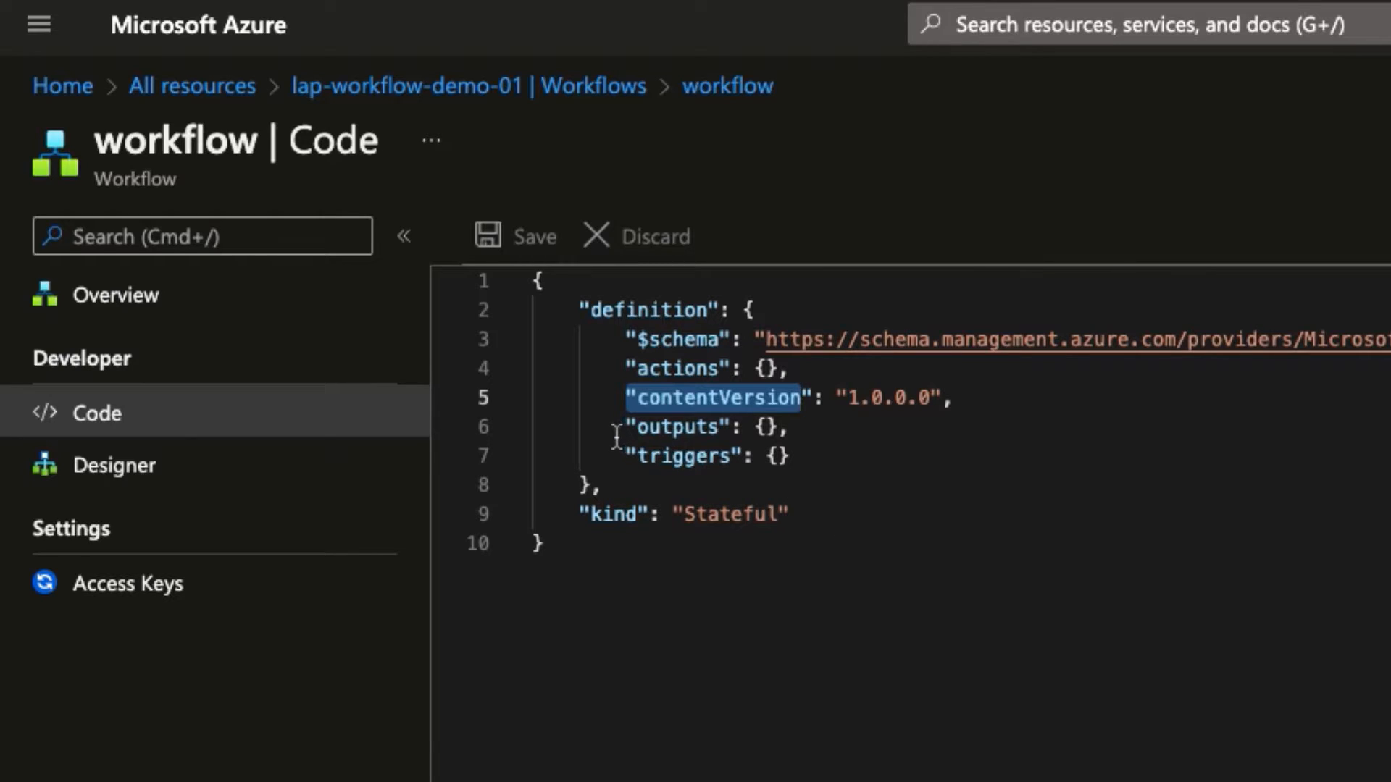
drag(617, 434, 825, 432)
drag(580, 457, 816, 457)
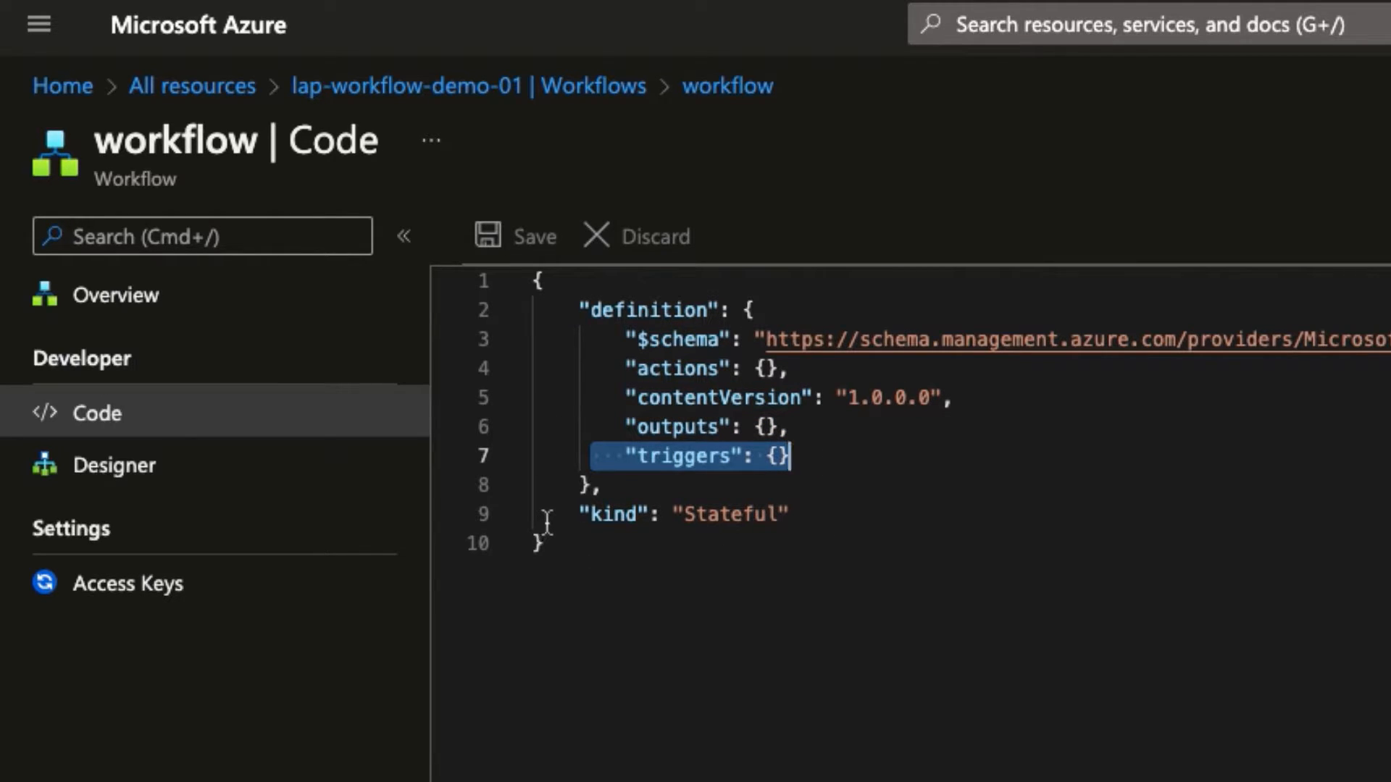
drag(547, 521, 847, 506)
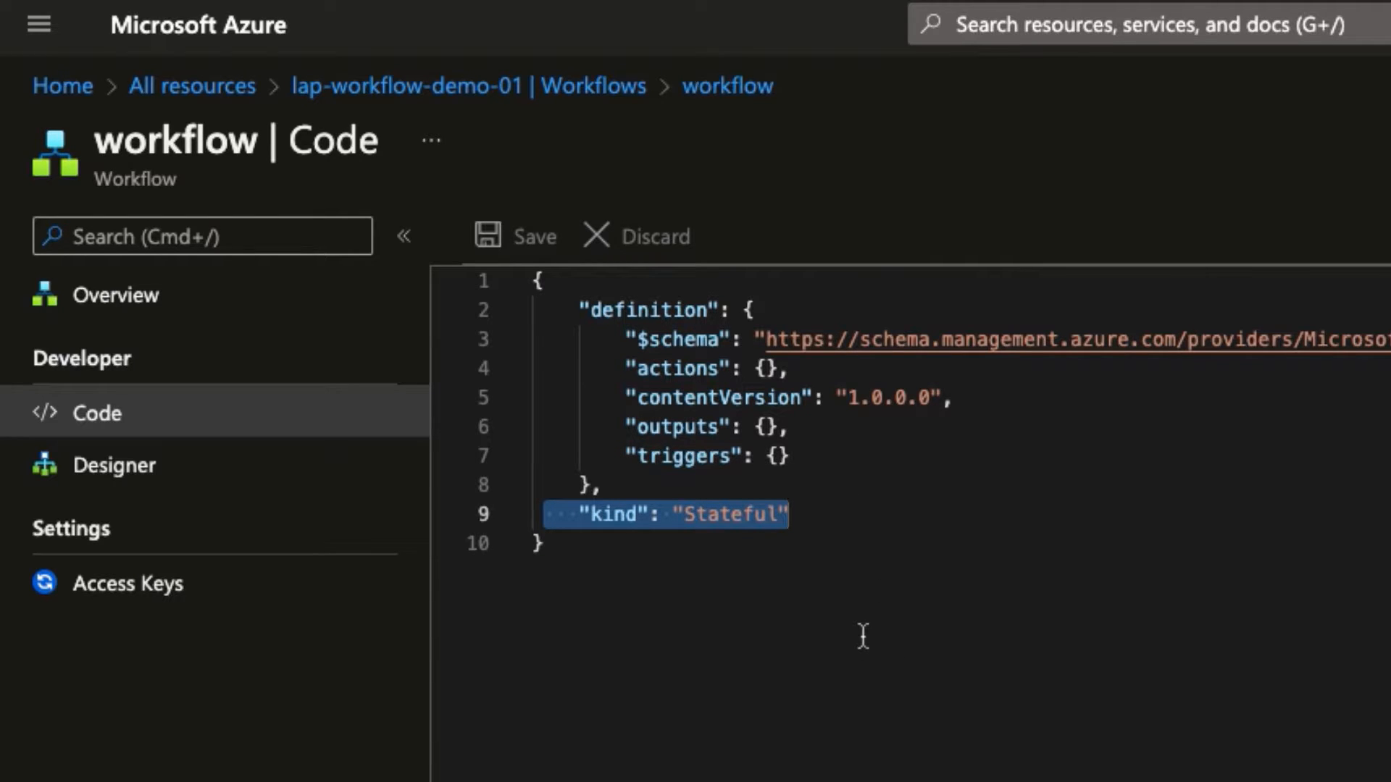
Open the workflow in the designer and look at the options for adding a trigger.
click(197, 482)
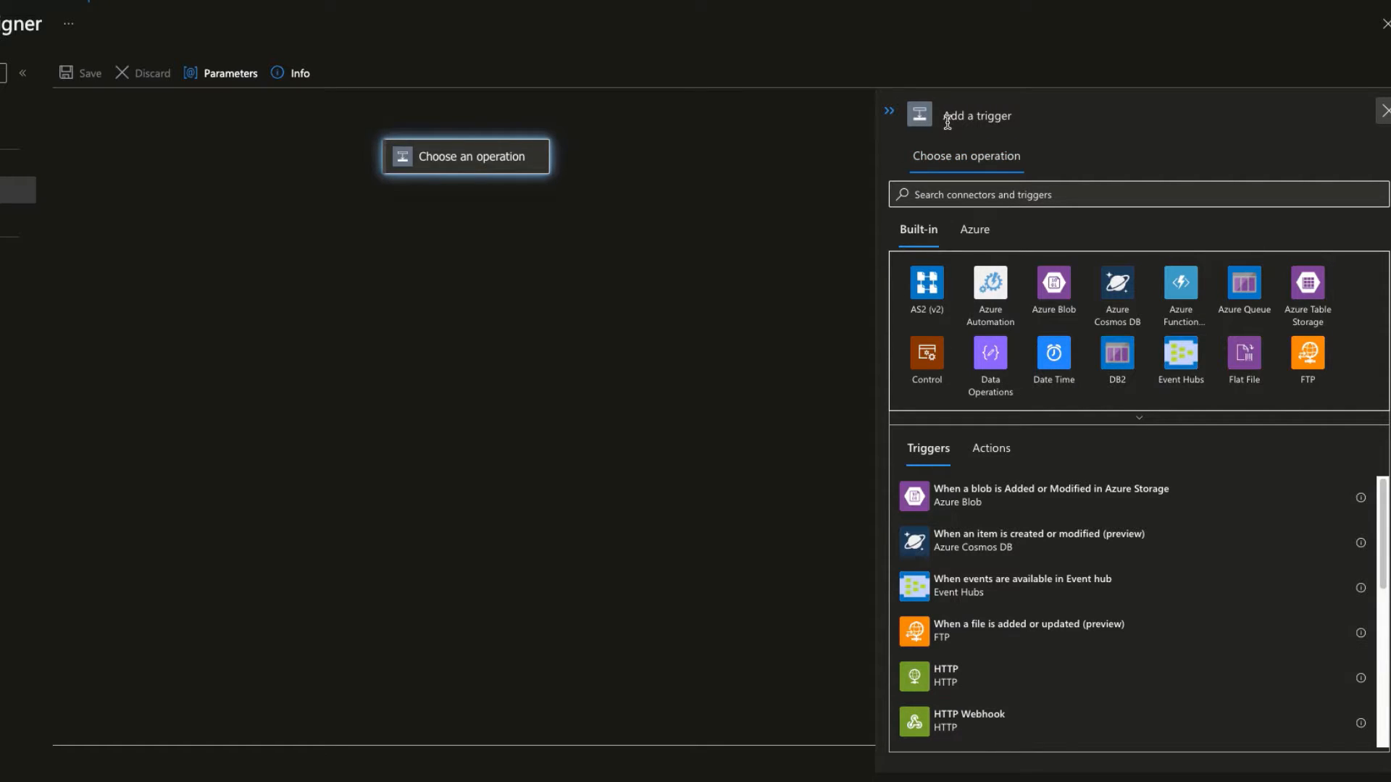
drag(944, 116, 1025, 116)
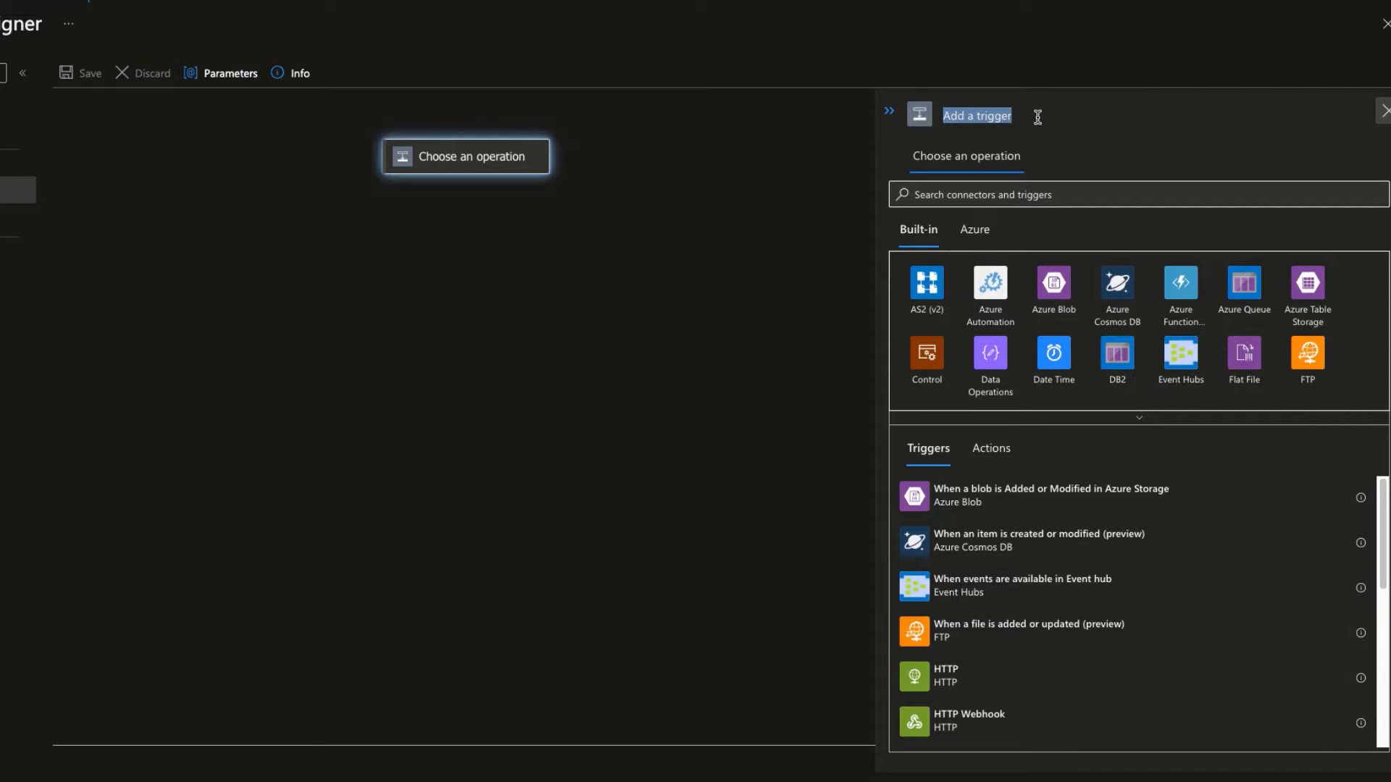
click(1038, 117)
drag(1012, 116, 939, 116)
click(1072, 139)
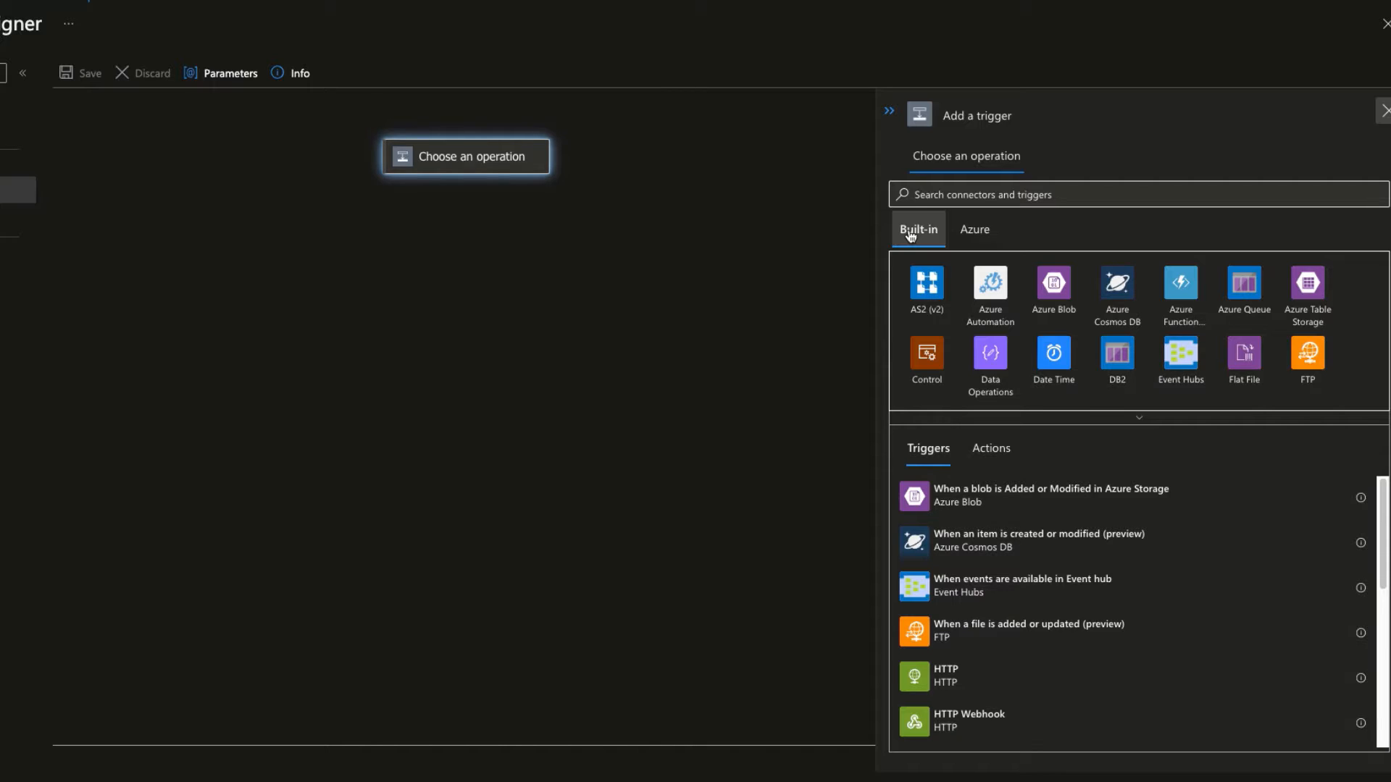
Browse the full list of Azure connectors available for the trigger.
click(976, 231)
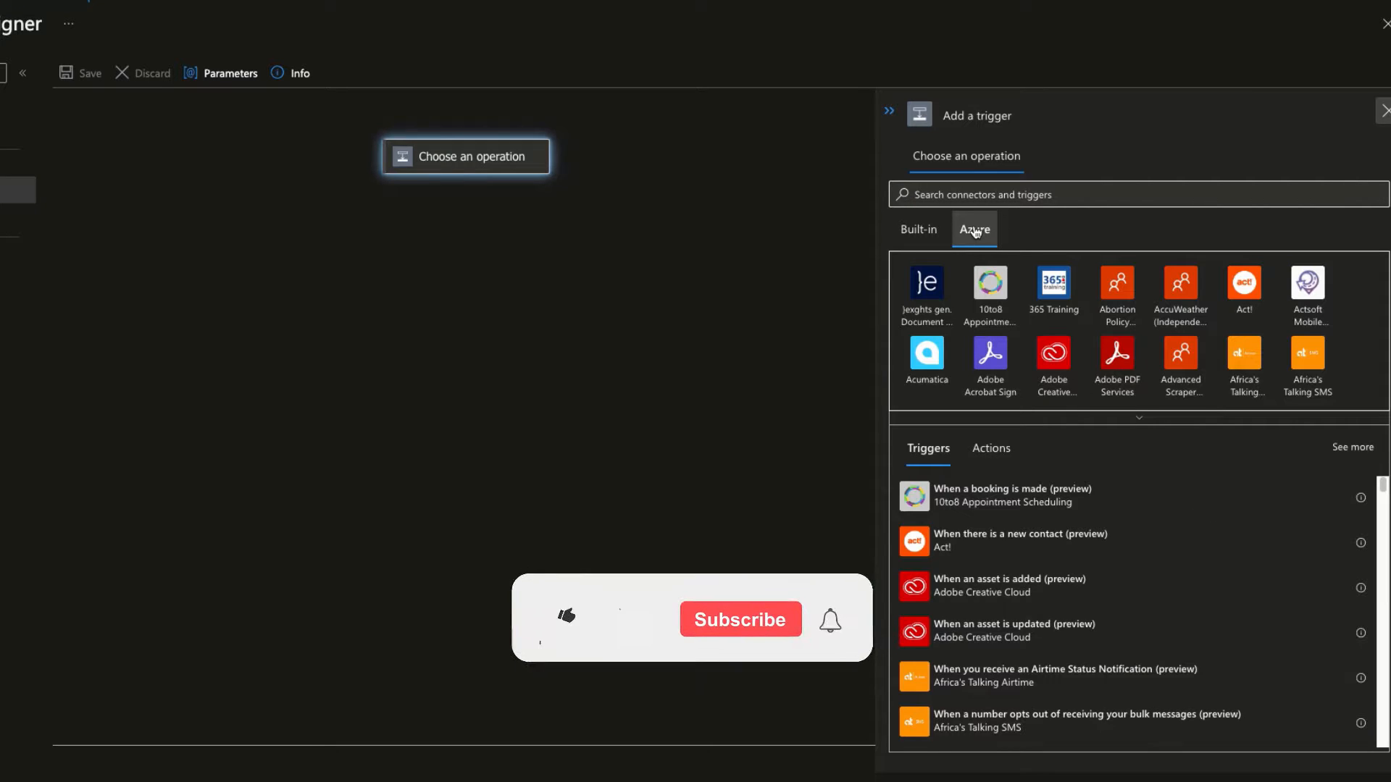
click(1135, 423)
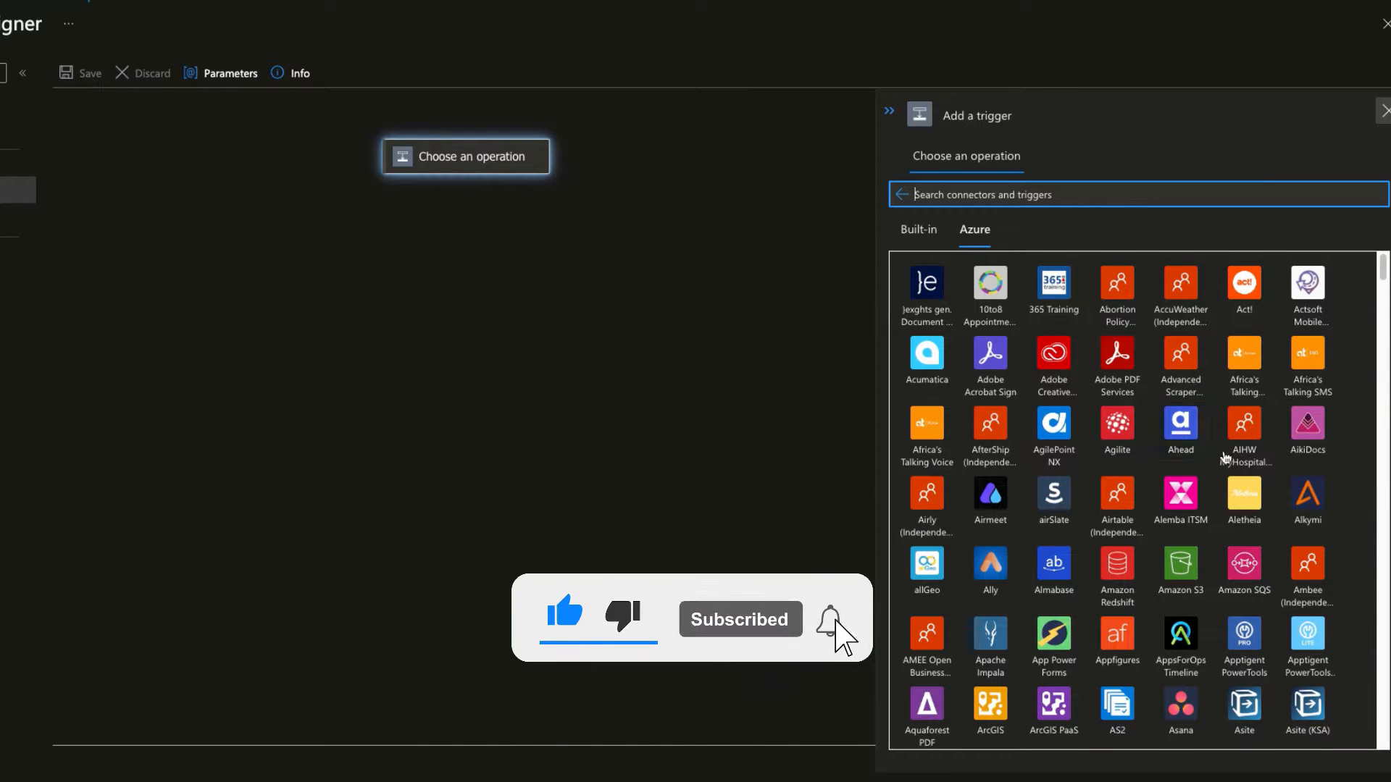
drag(1380, 274, 1380, 311)
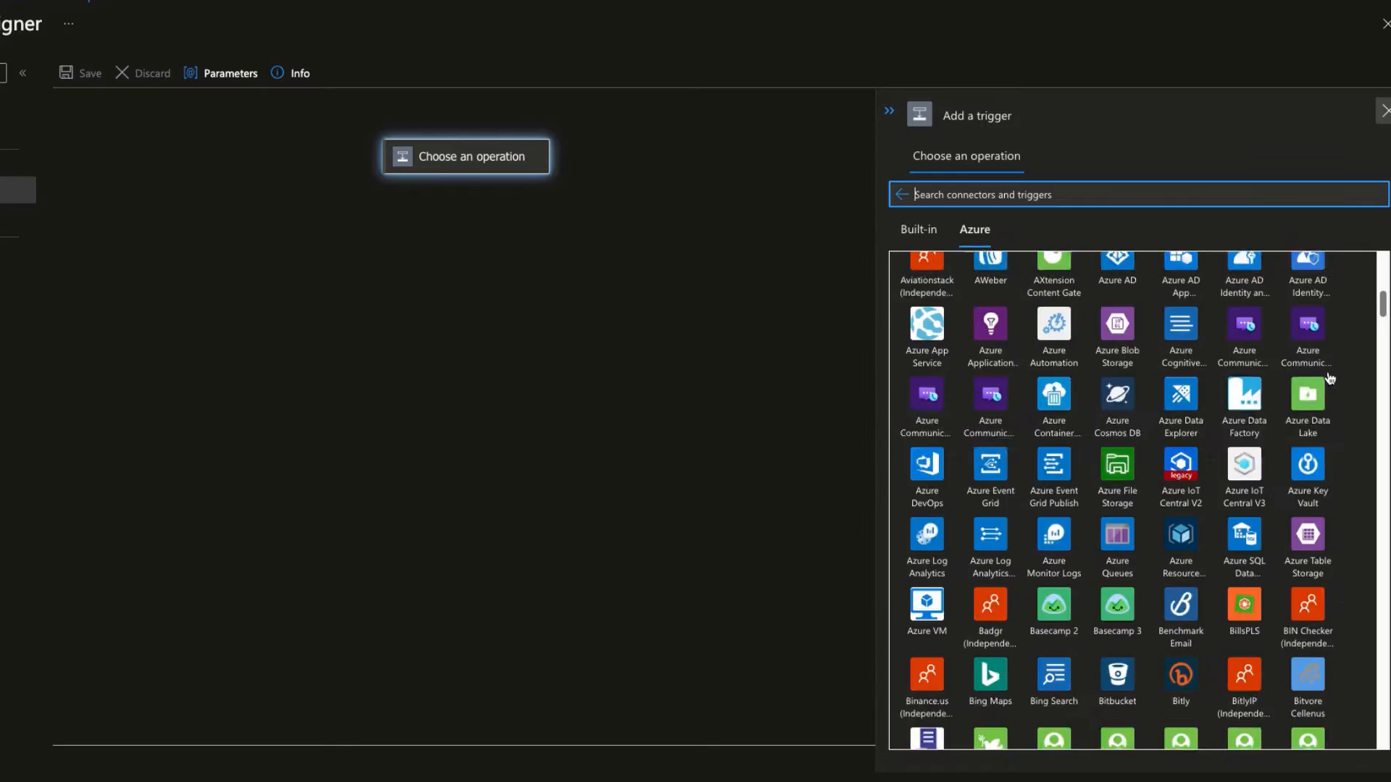
scroll(1330, 379, down, 10)
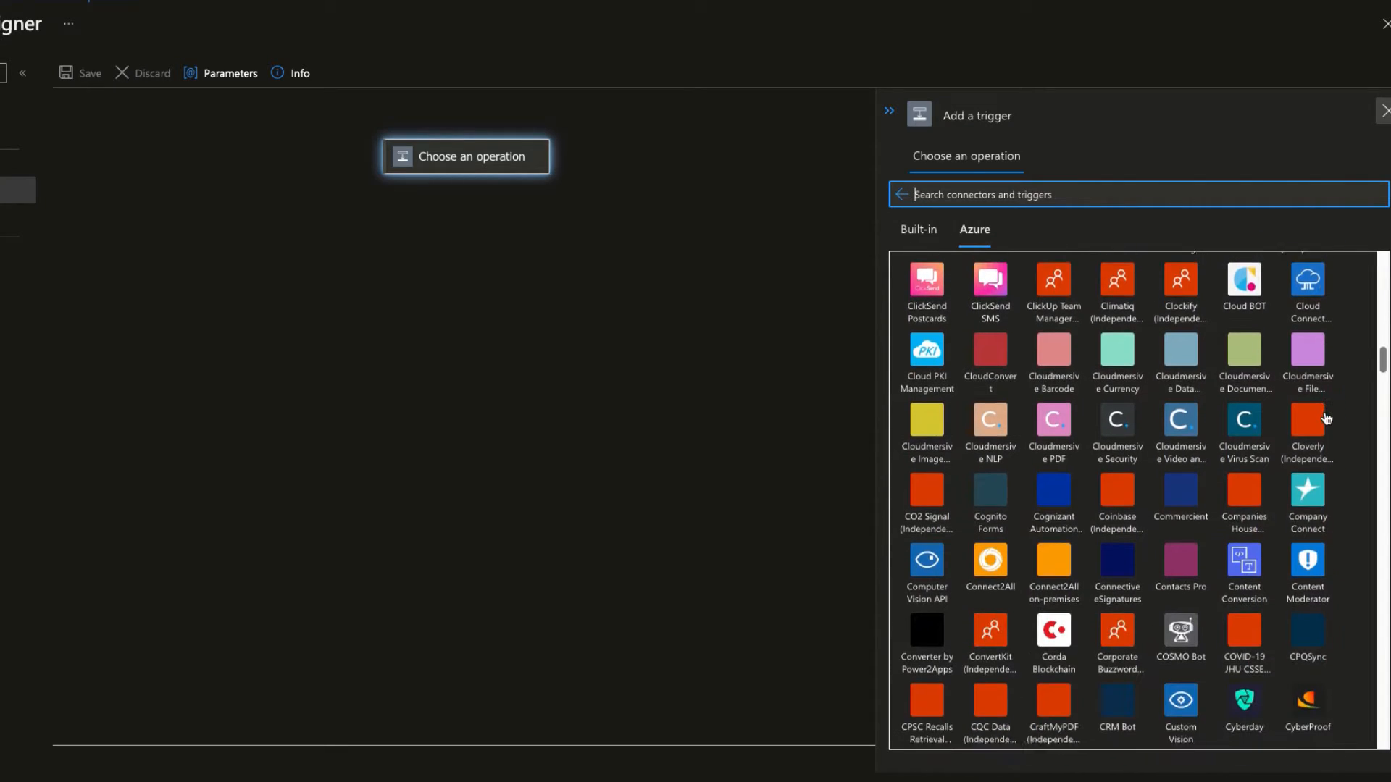
scroll(1326, 418, down, 9)
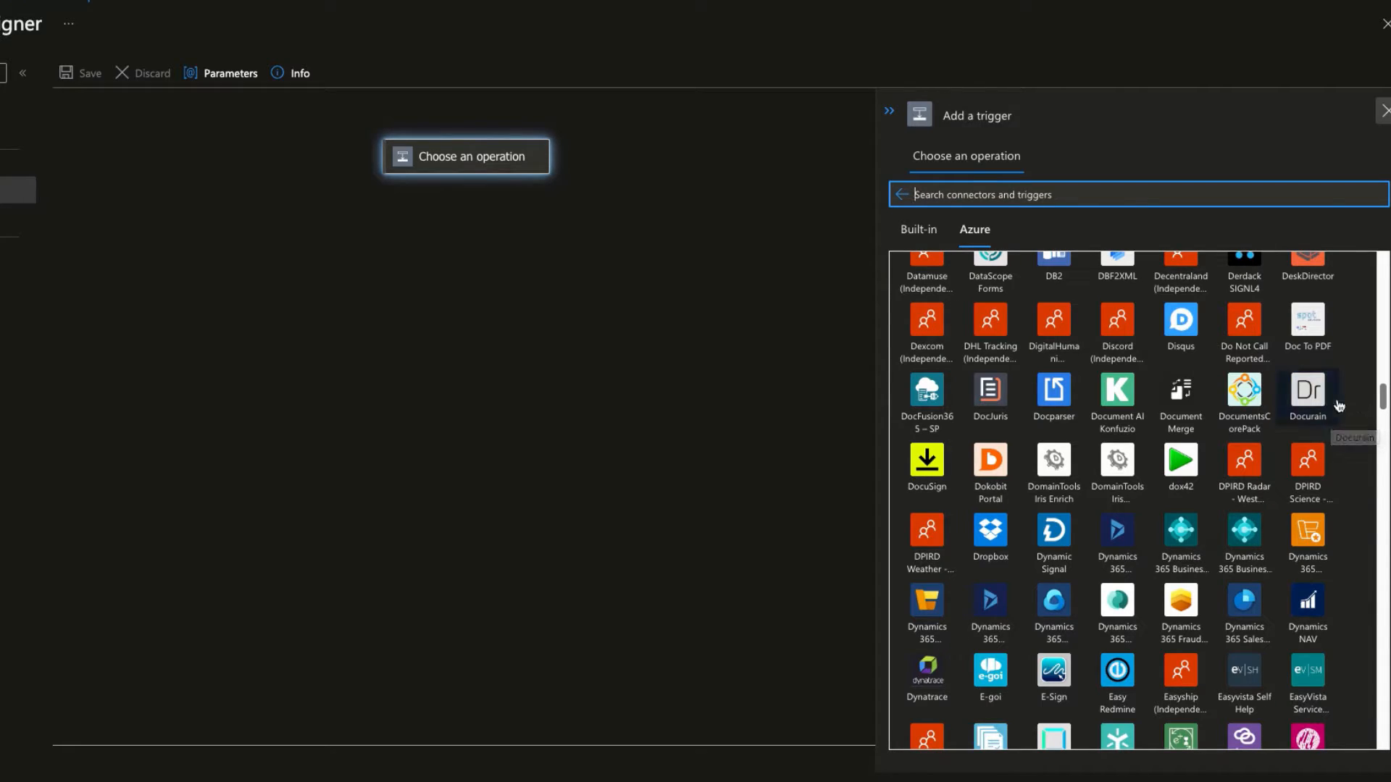
scroll(1337, 409, up, 15)
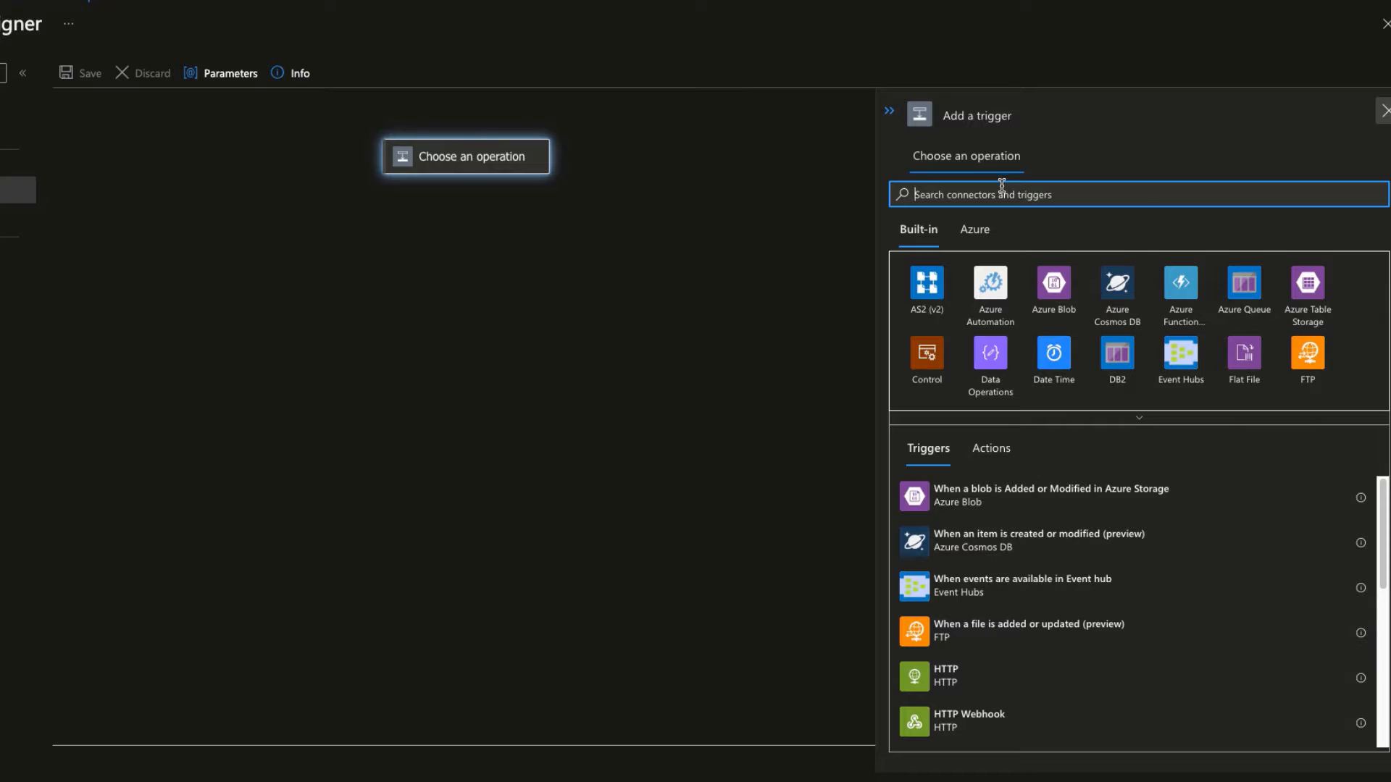
Search the built-in connectors for "recurr" and view the Schedule connector's triggers and actions.
text(recu)
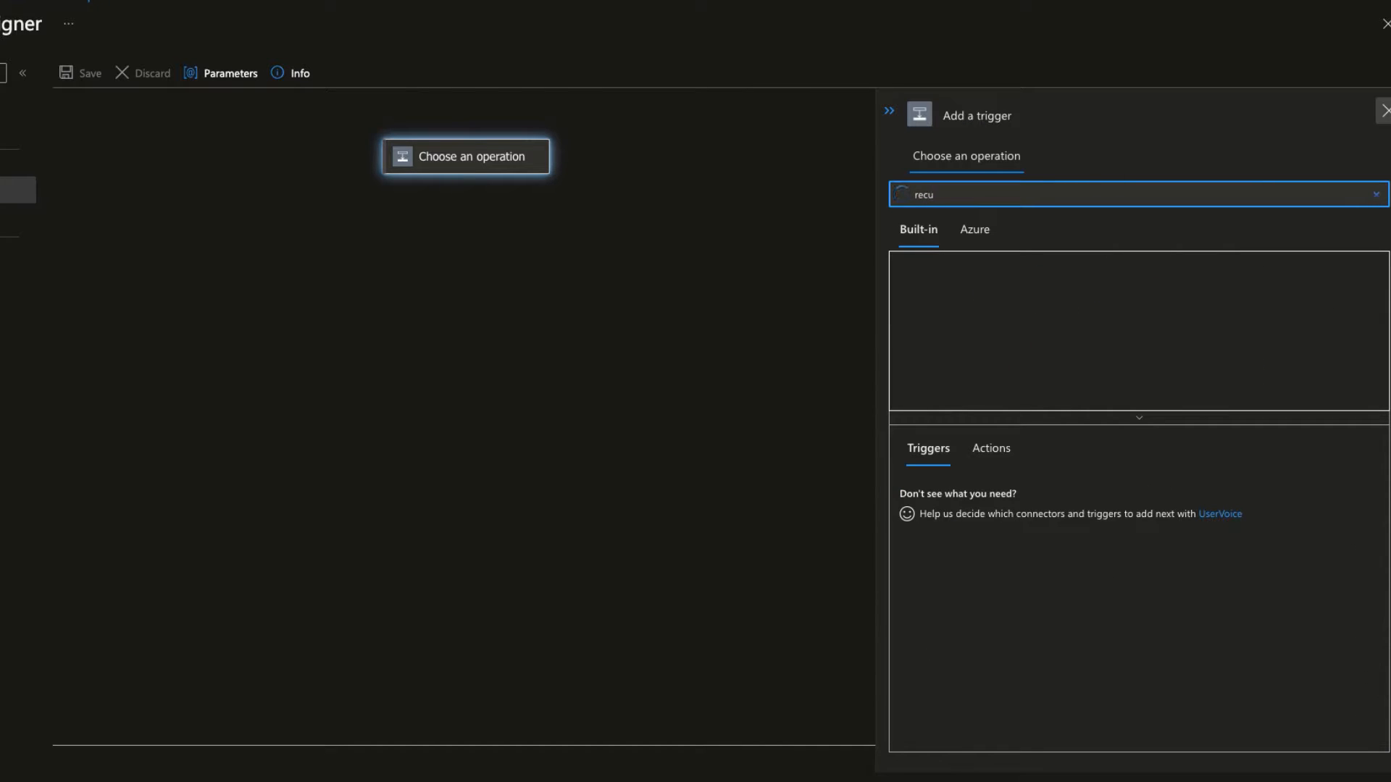
text(rr)
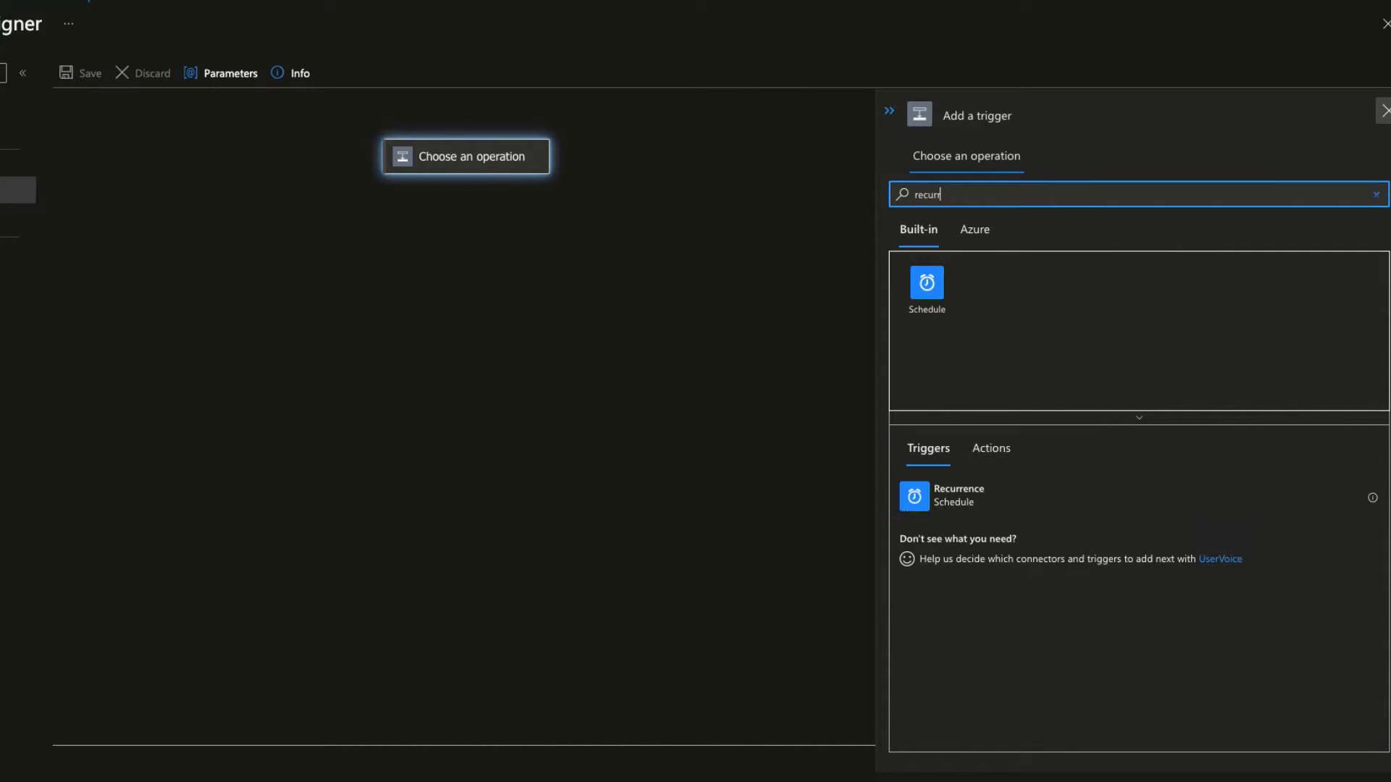
click(932, 291)
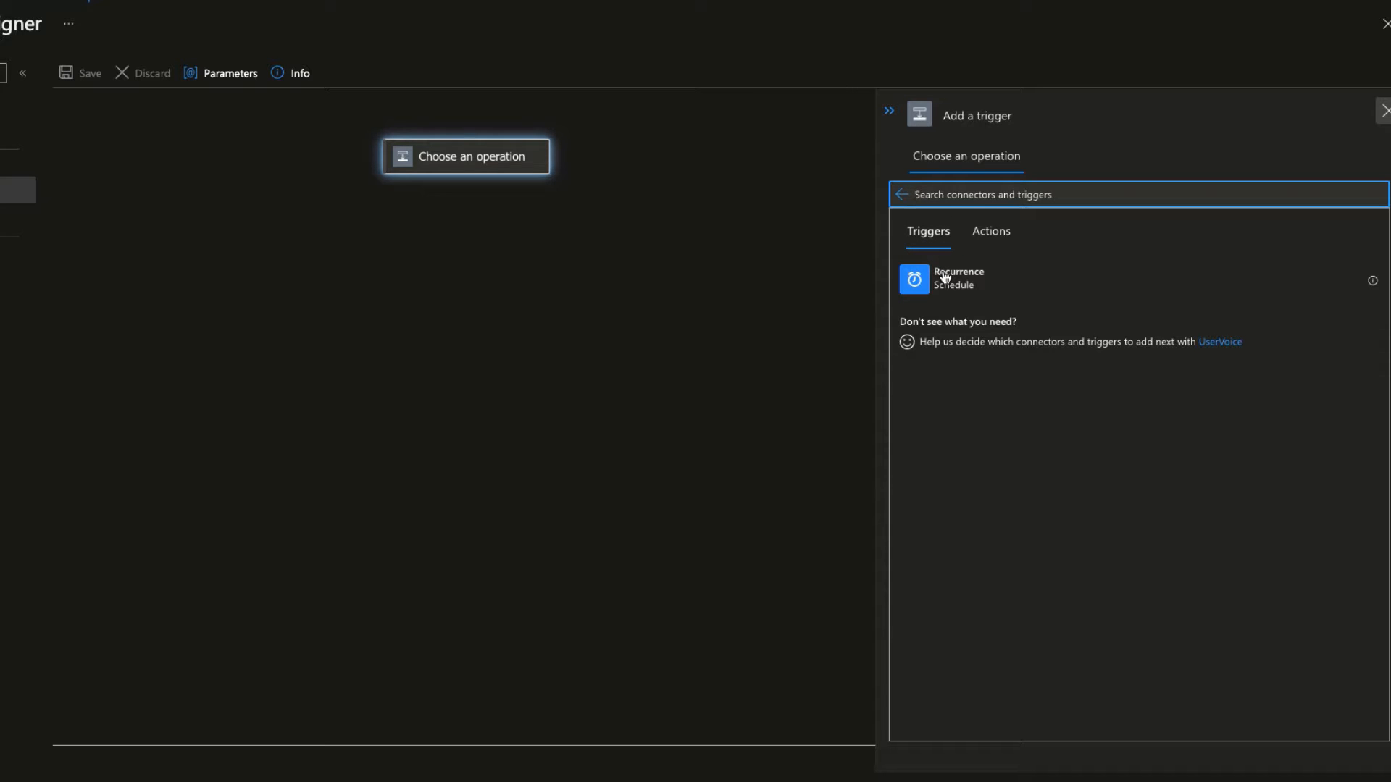
click(1001, 232)
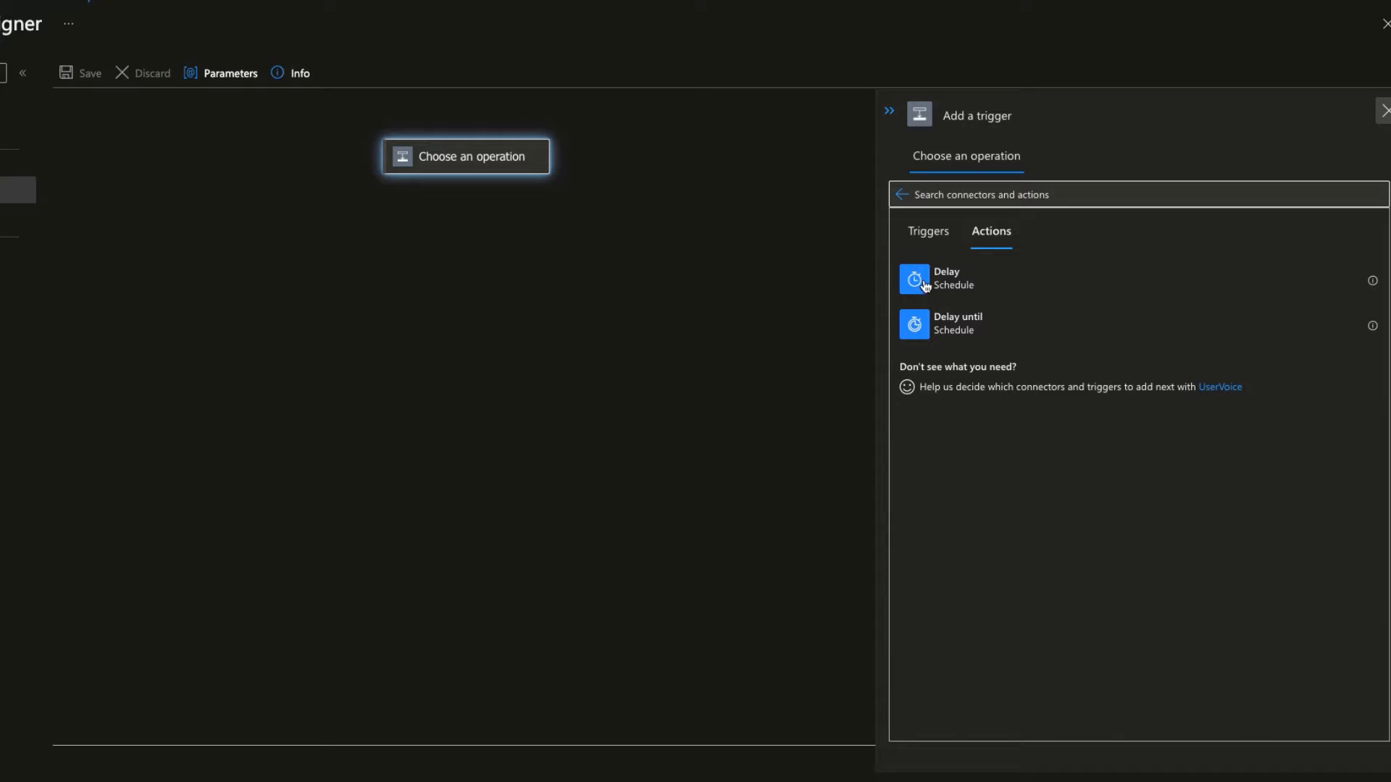
Add the Schedule connector's Recurrence trigger with an interval of 15 and a frequency of Second.
click(930, 233)
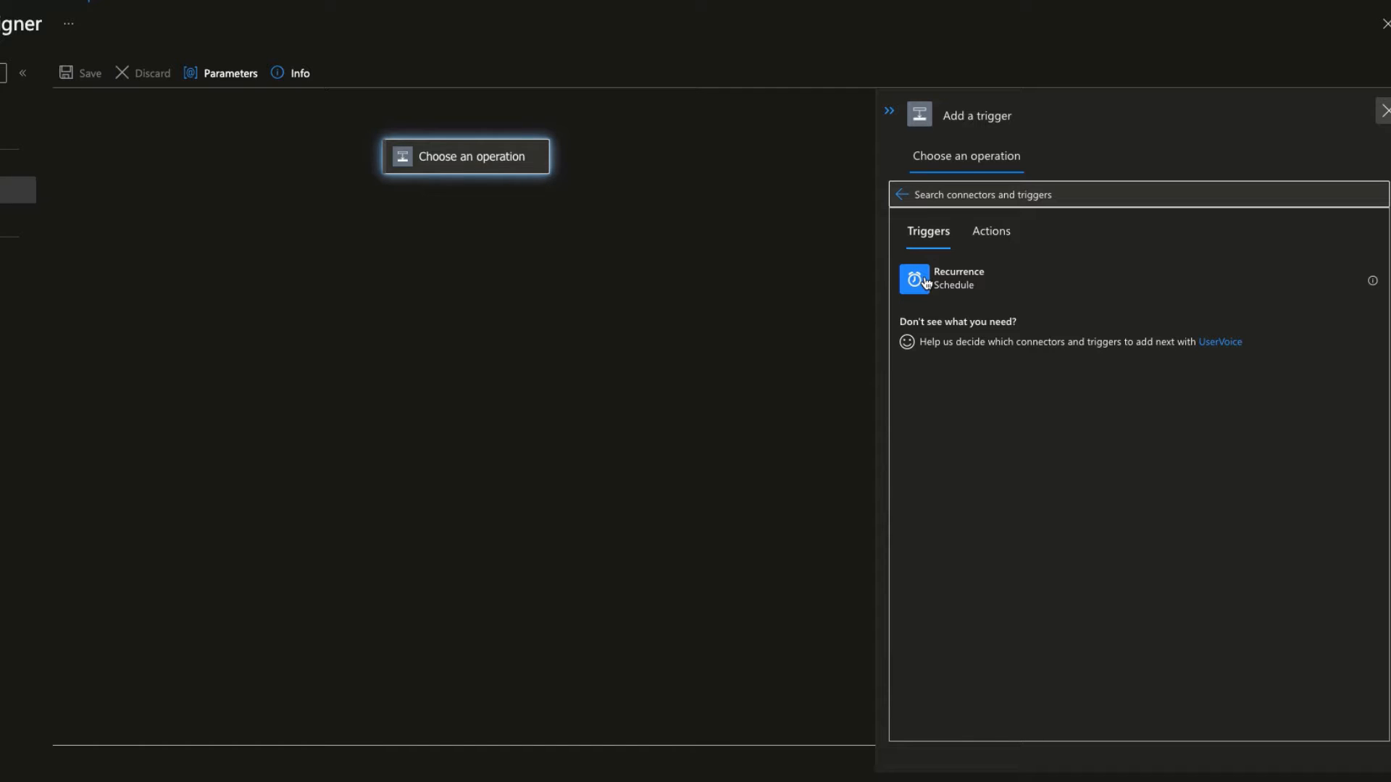
click(926, 283)
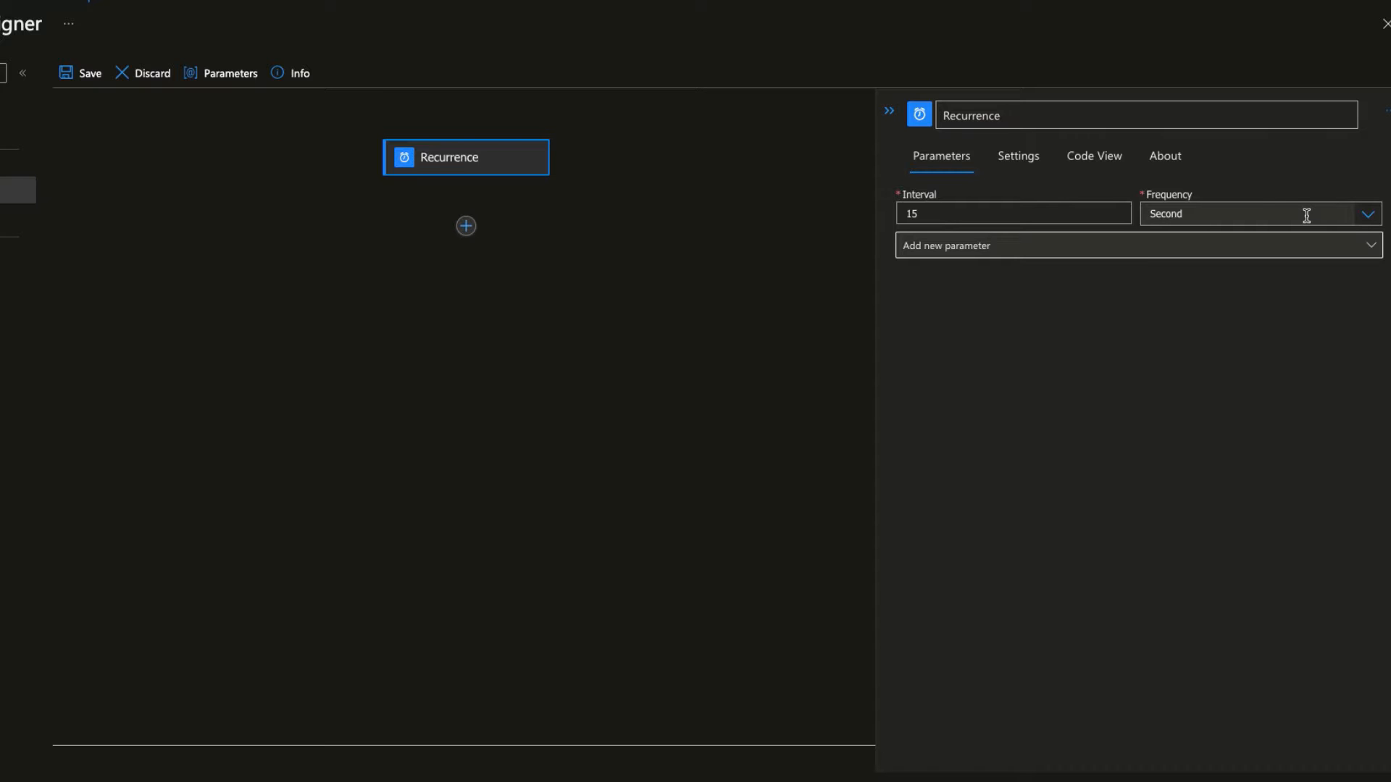
click(1366, 221)
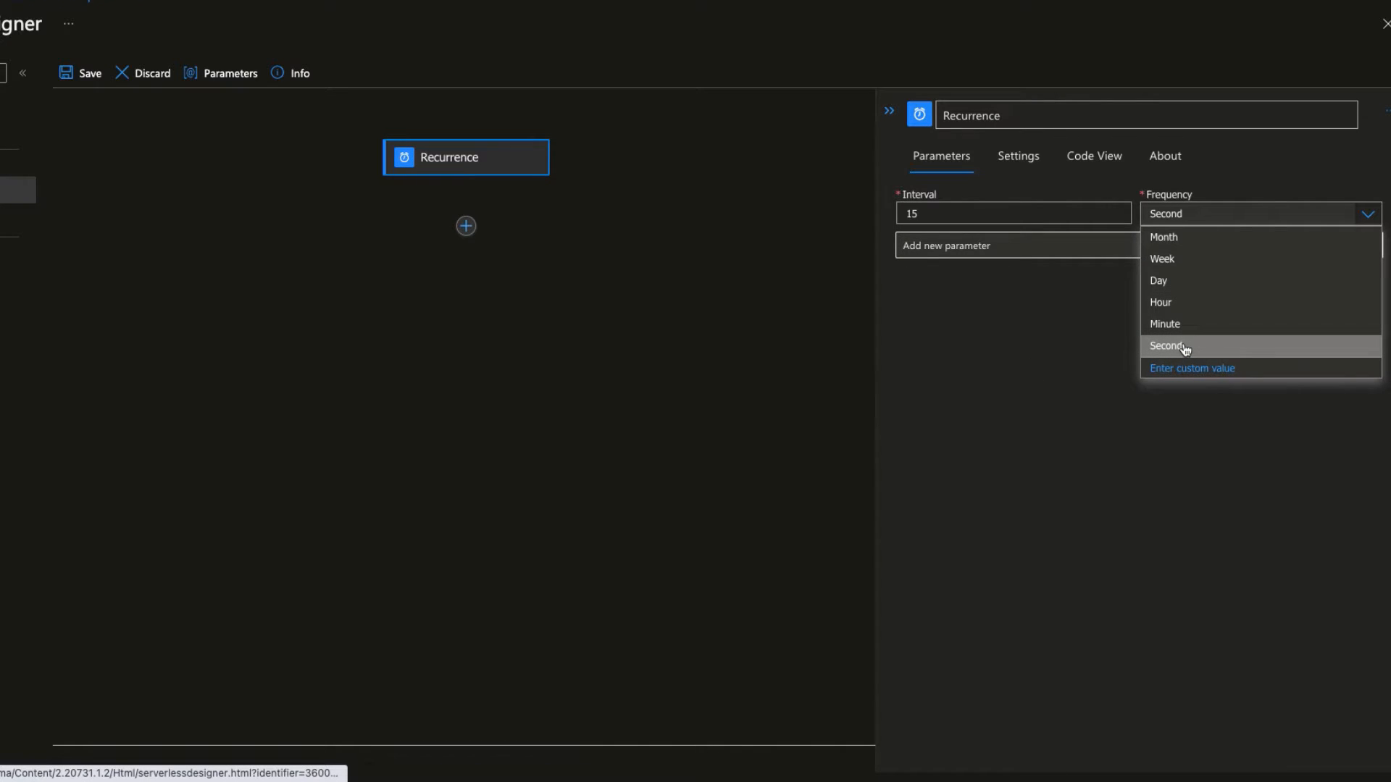
click(1076, 372)
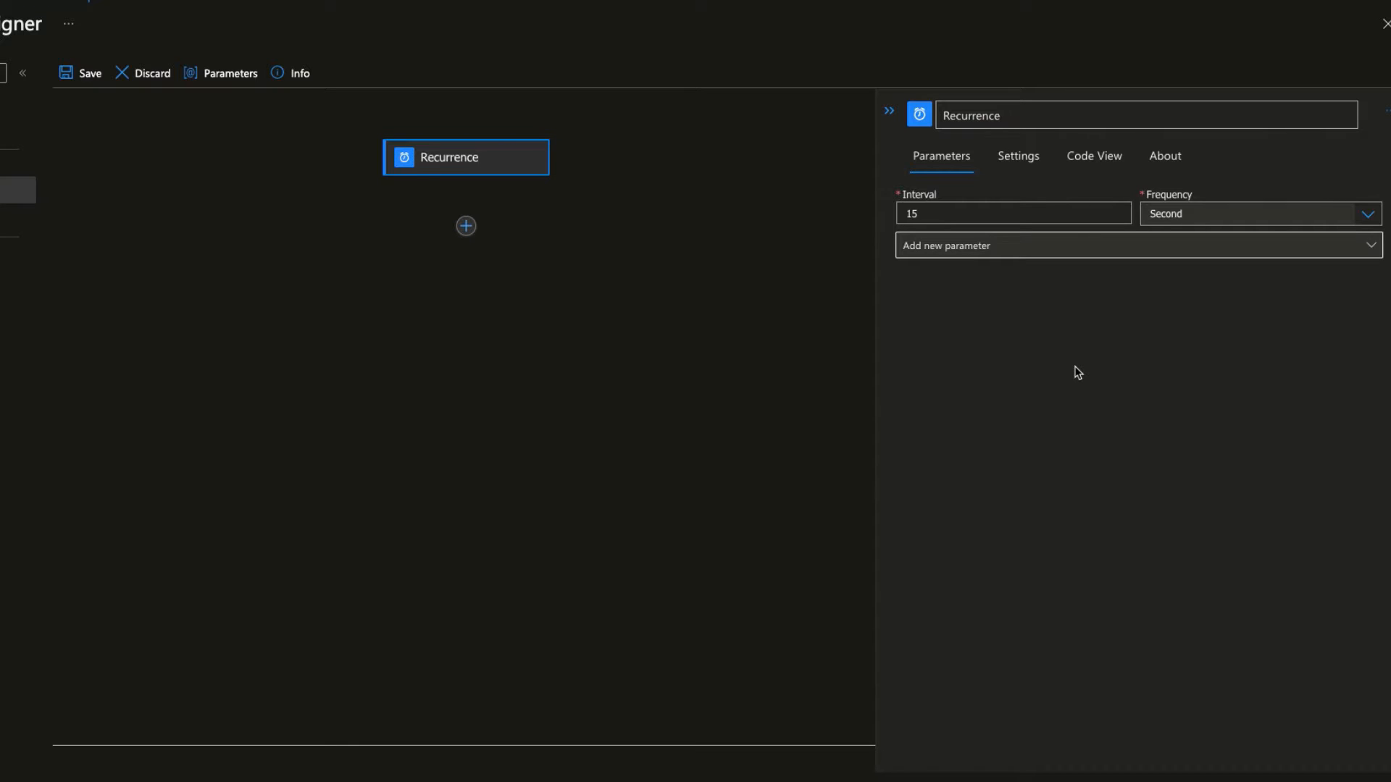
Check which optional parameters can be added to the Recurrence trigger, including the start time.
click(1018, 254)
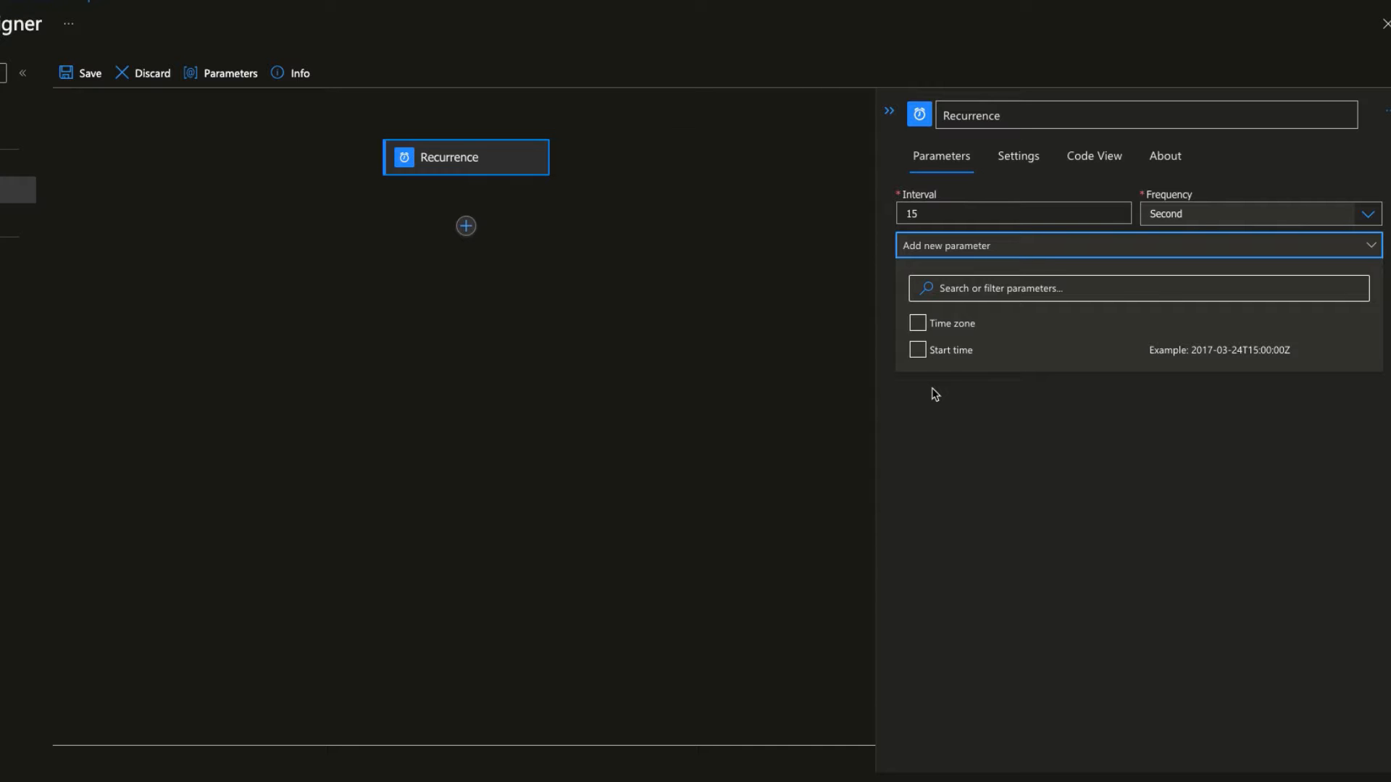
click(918, 355)
click(949, 452)
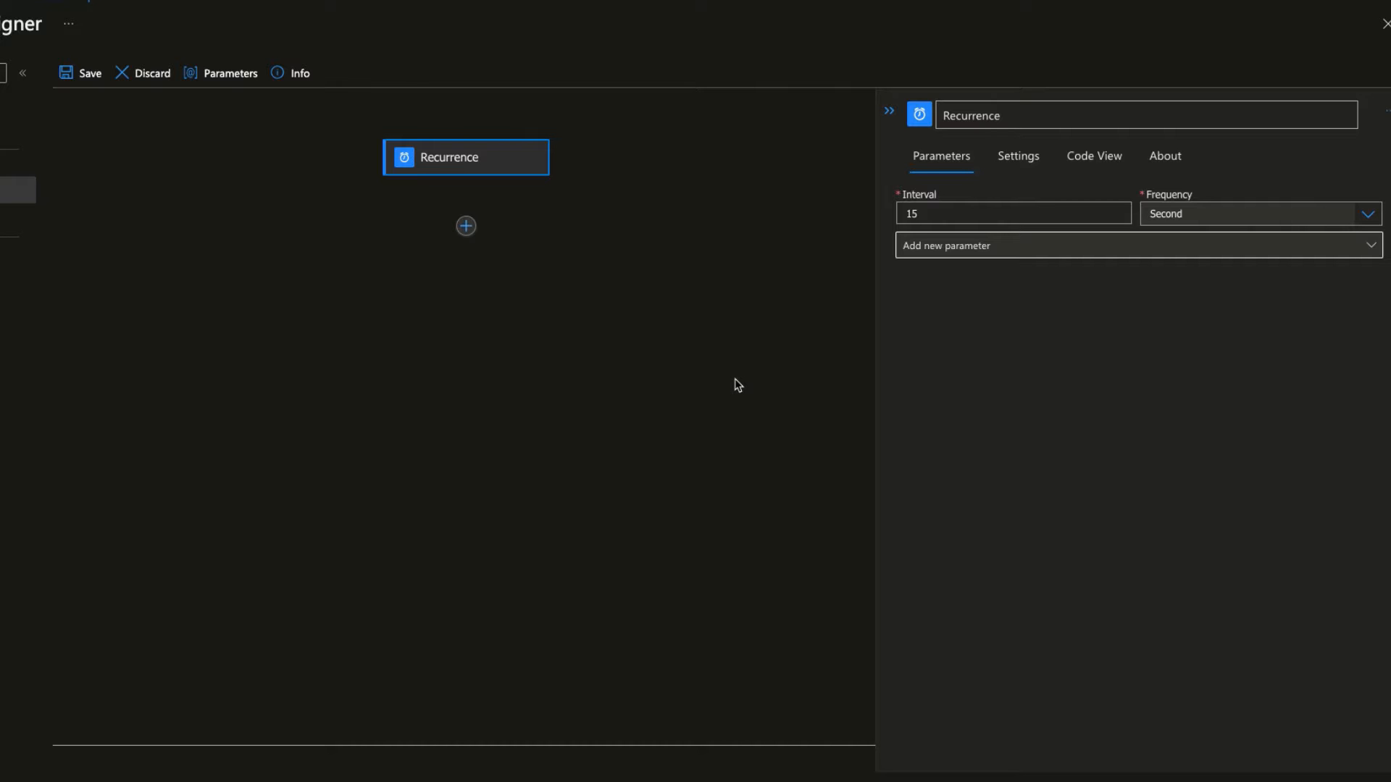
Add an Initialize variable action from the built-in Variables connector below the Recurrence trigger.
click(471, 230)
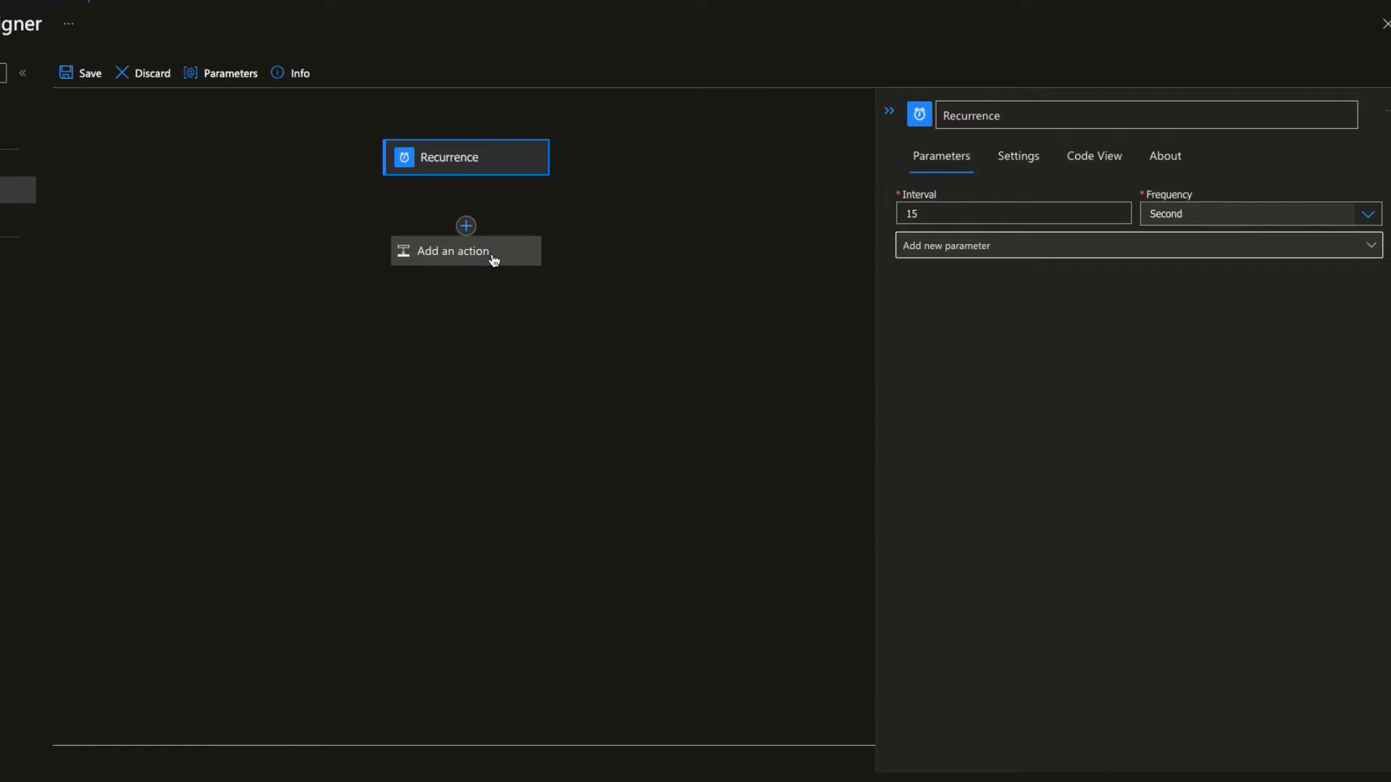
click(491, 259)
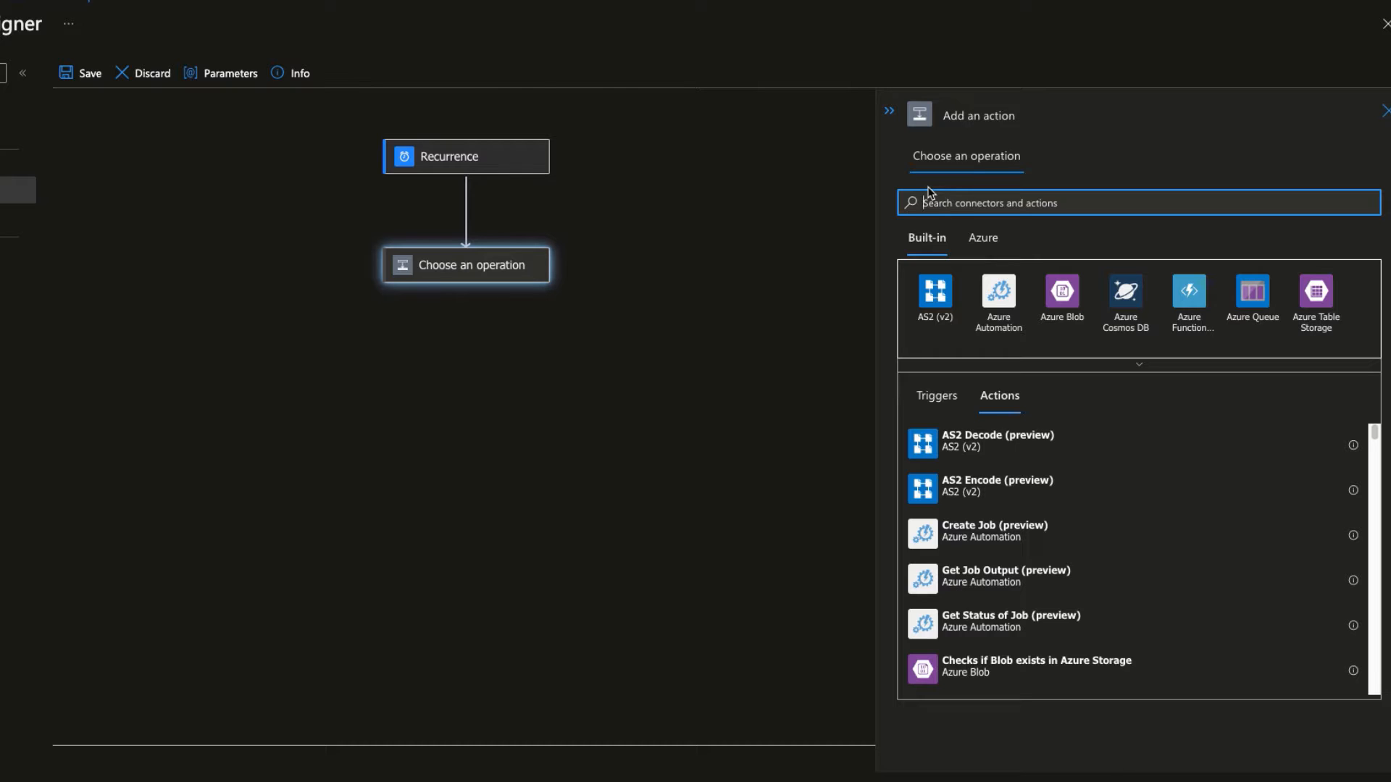
click(1041, 366)
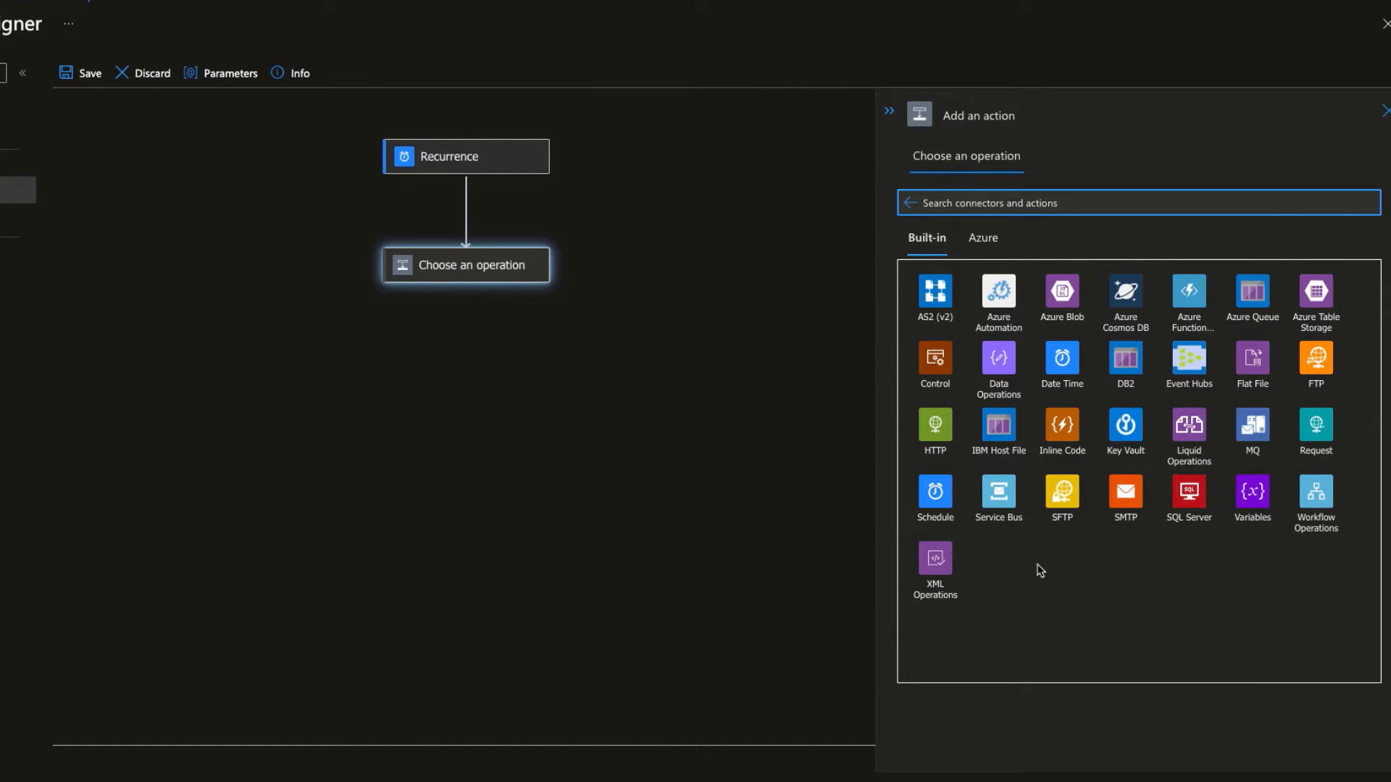
click(1247, 493)
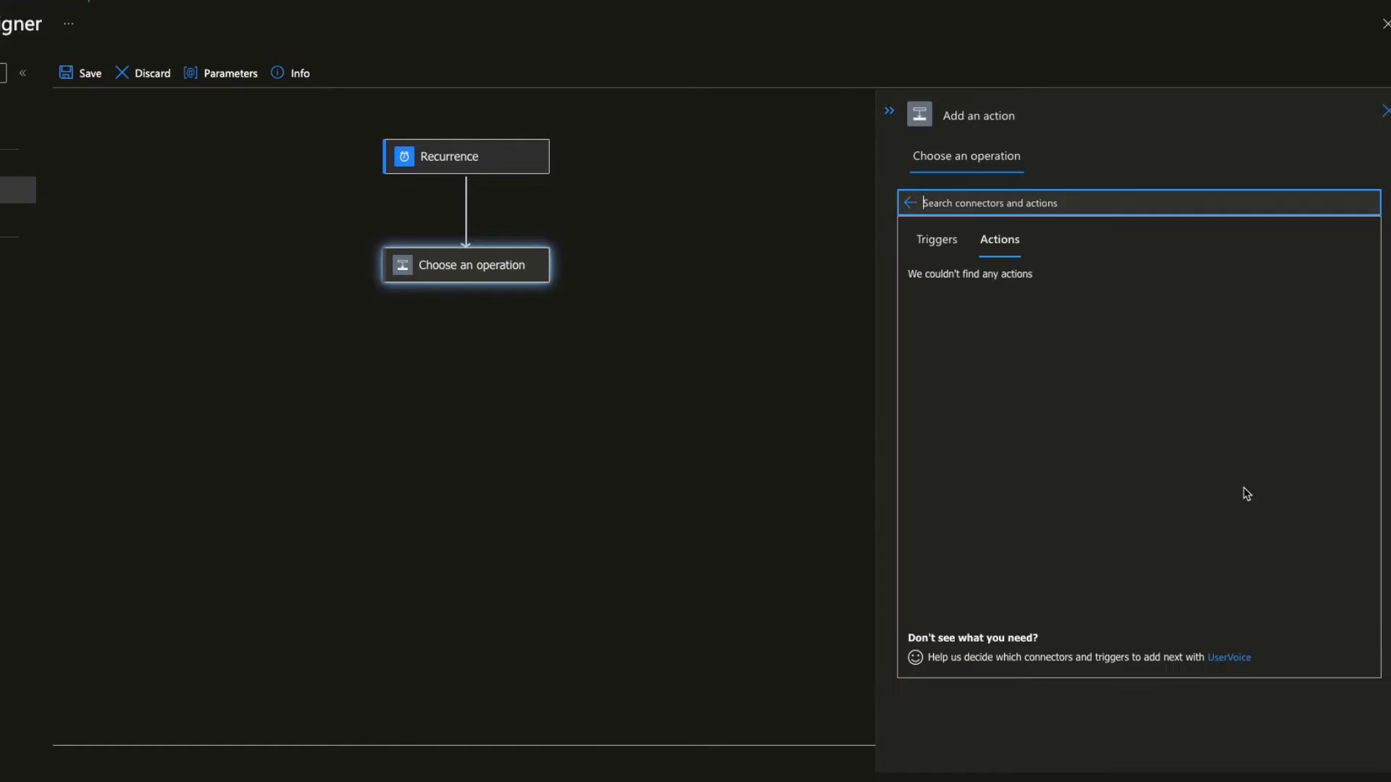
click(951, 257)
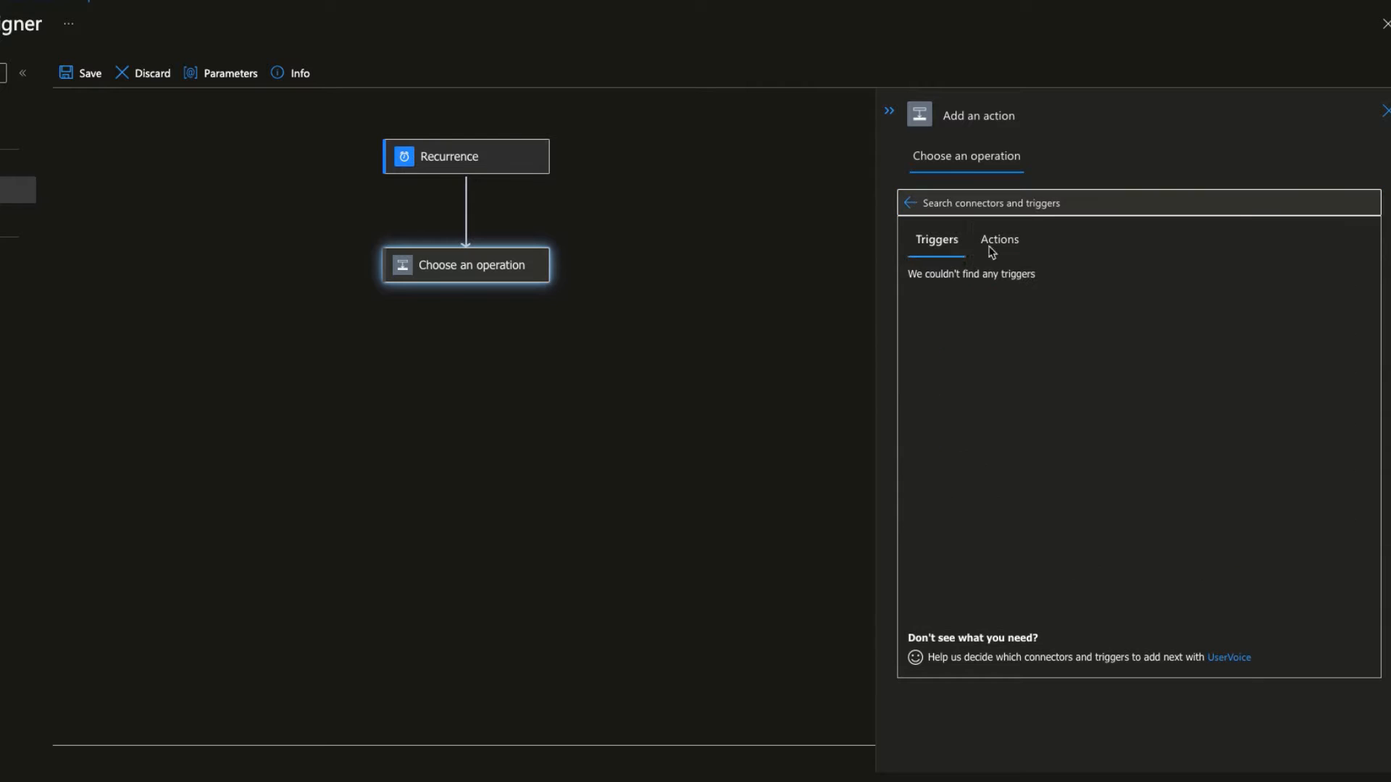
click(1009, 250)
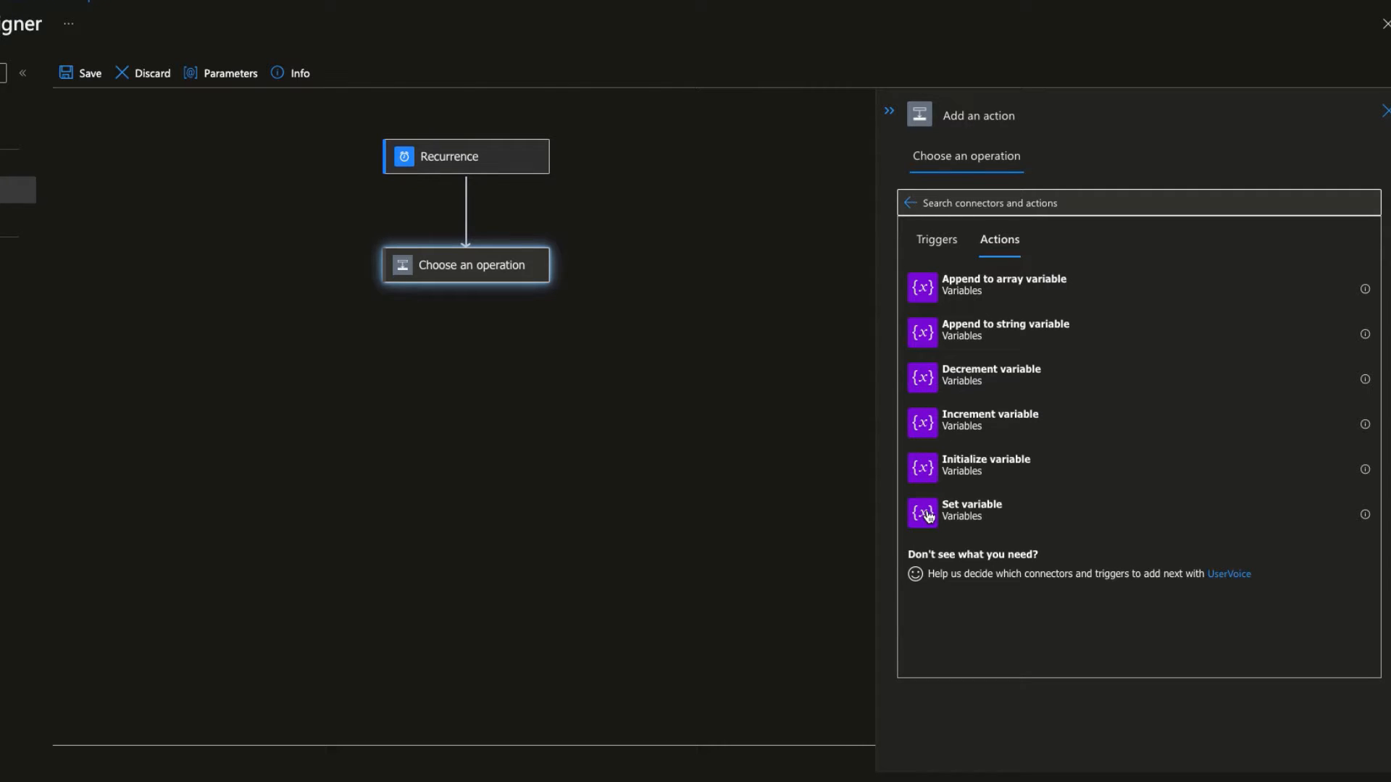
click(923, 470)
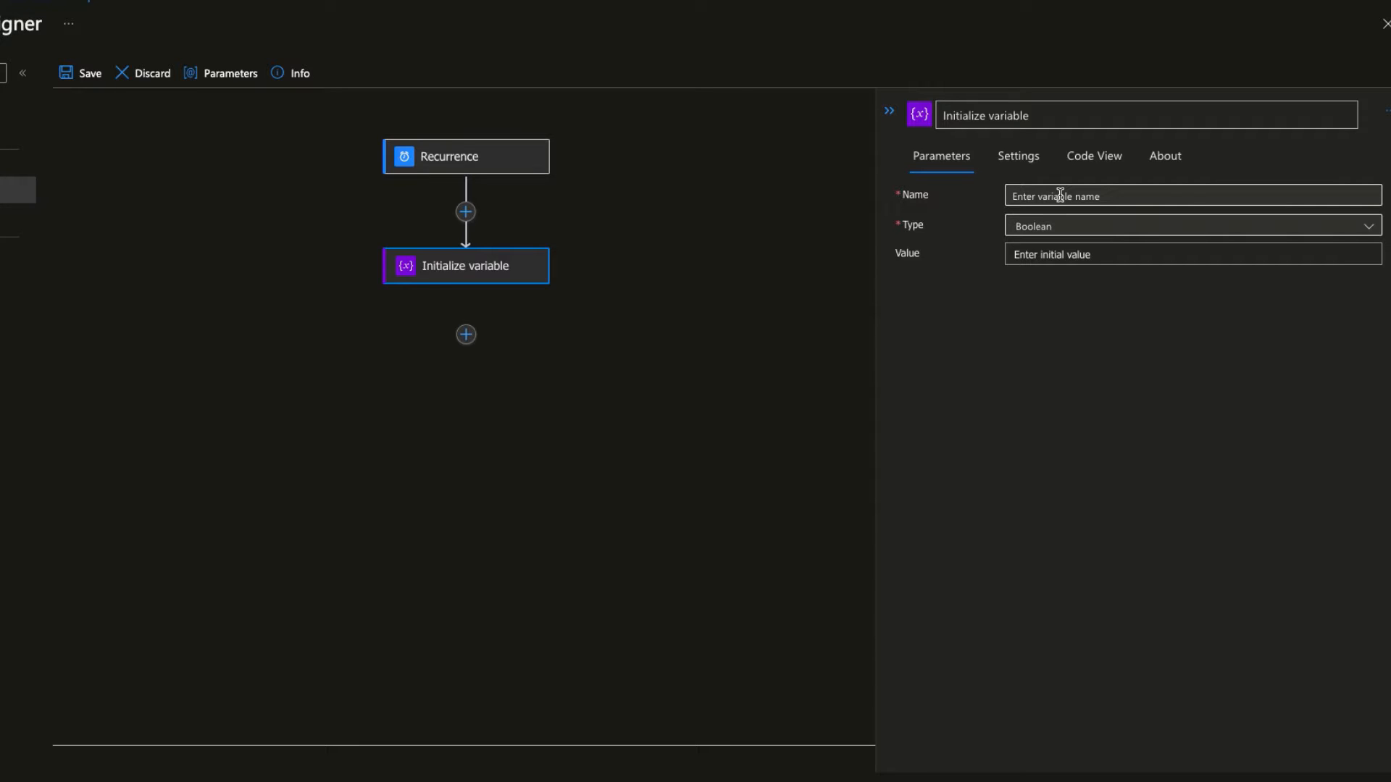
Name the new variable strRunId and set its type to String, leaving the initial value empty.
click(1060, 196)
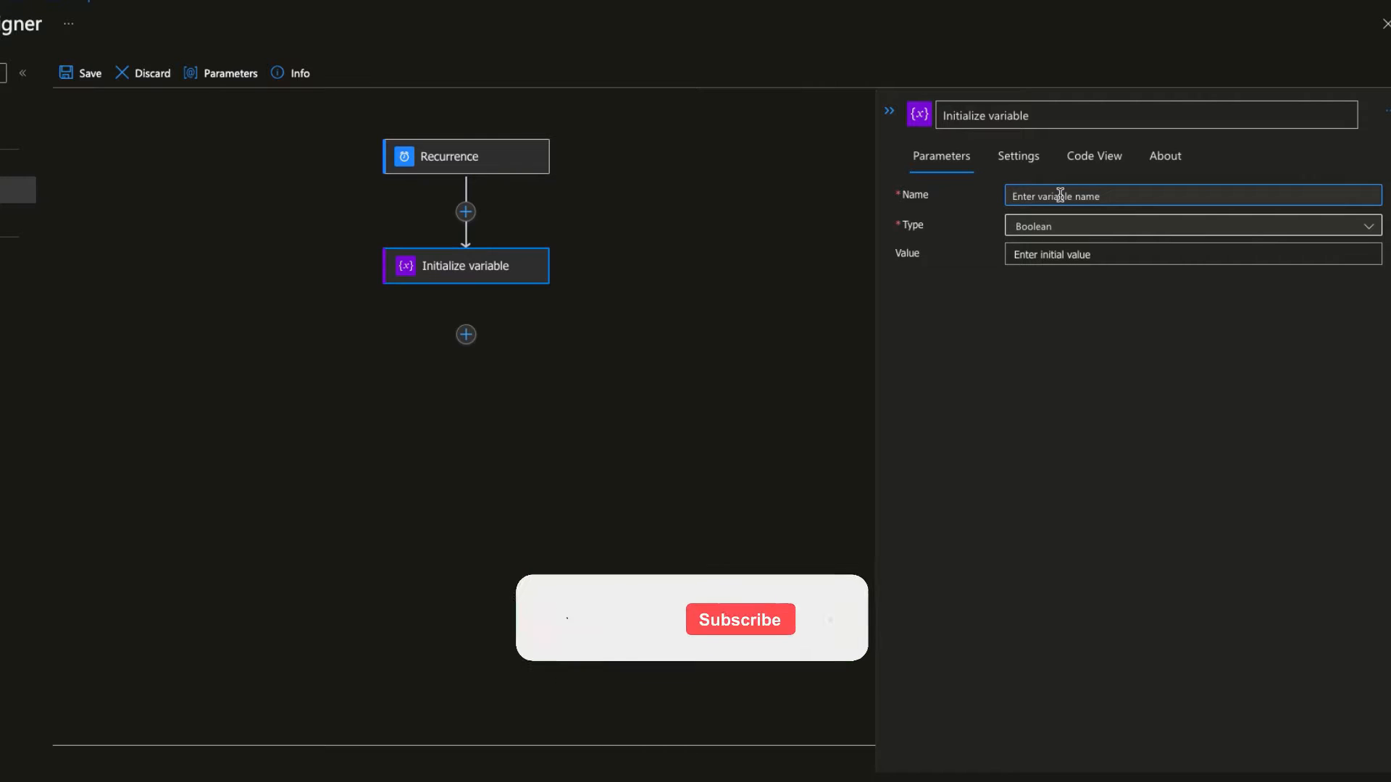
text(str)
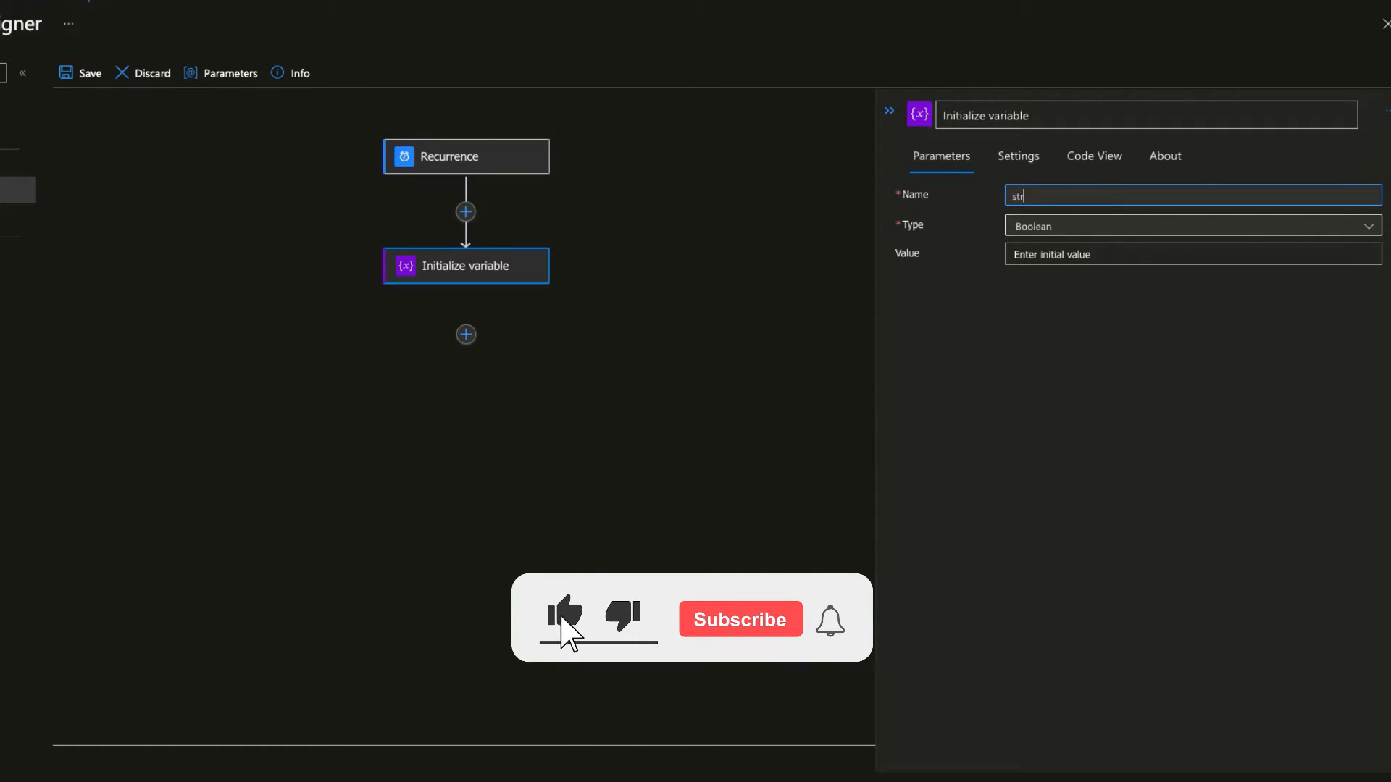
text(RunId)
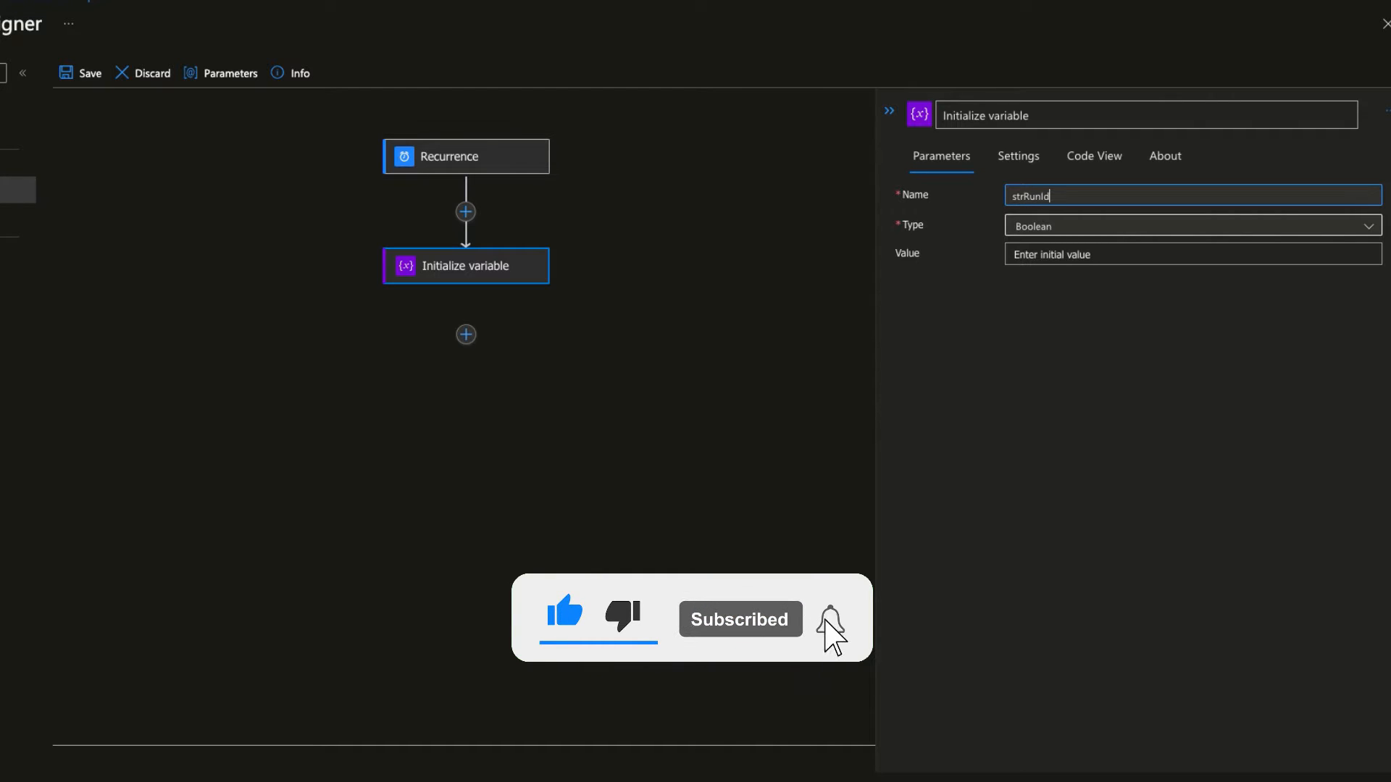
click(1139, 229)
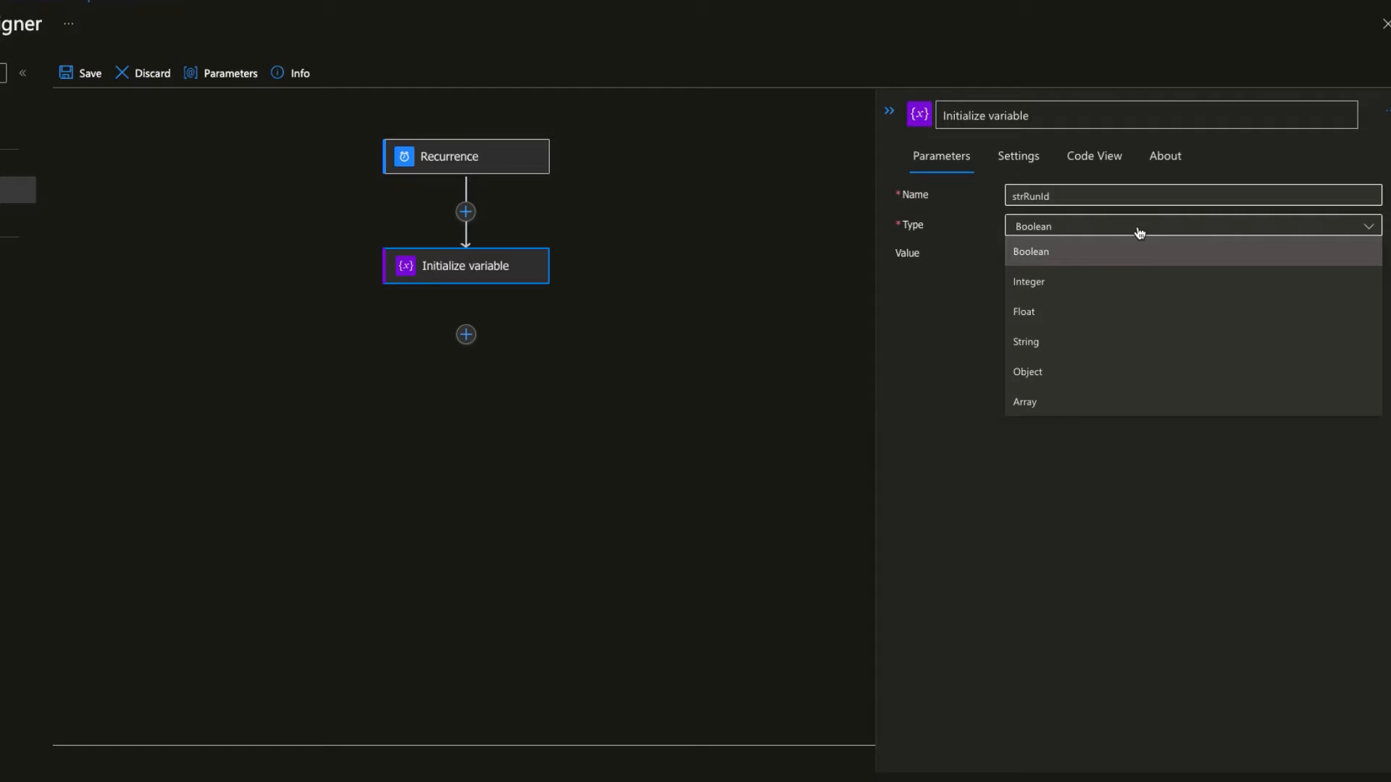
click(1139, 232)
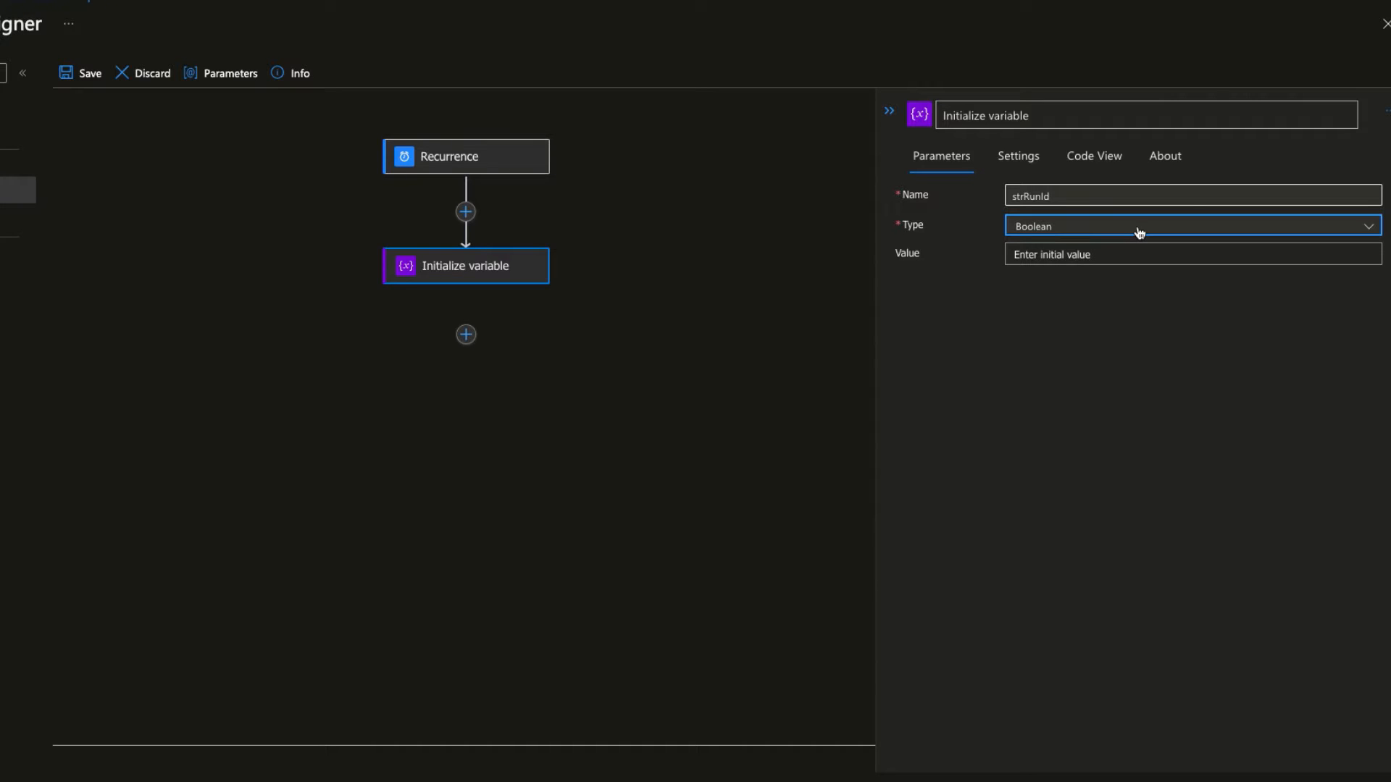
click(1095, 232)
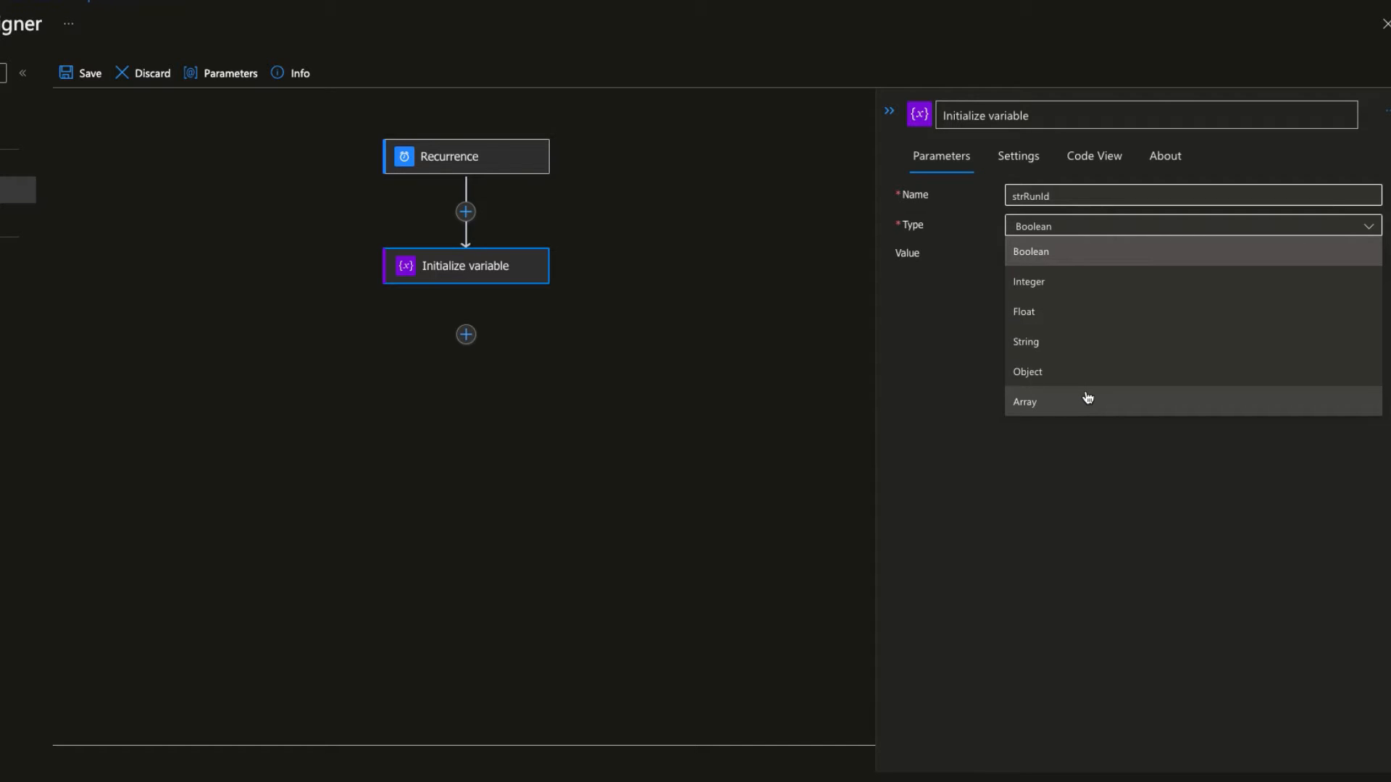
click(1071, 338)
click(1037, 250)
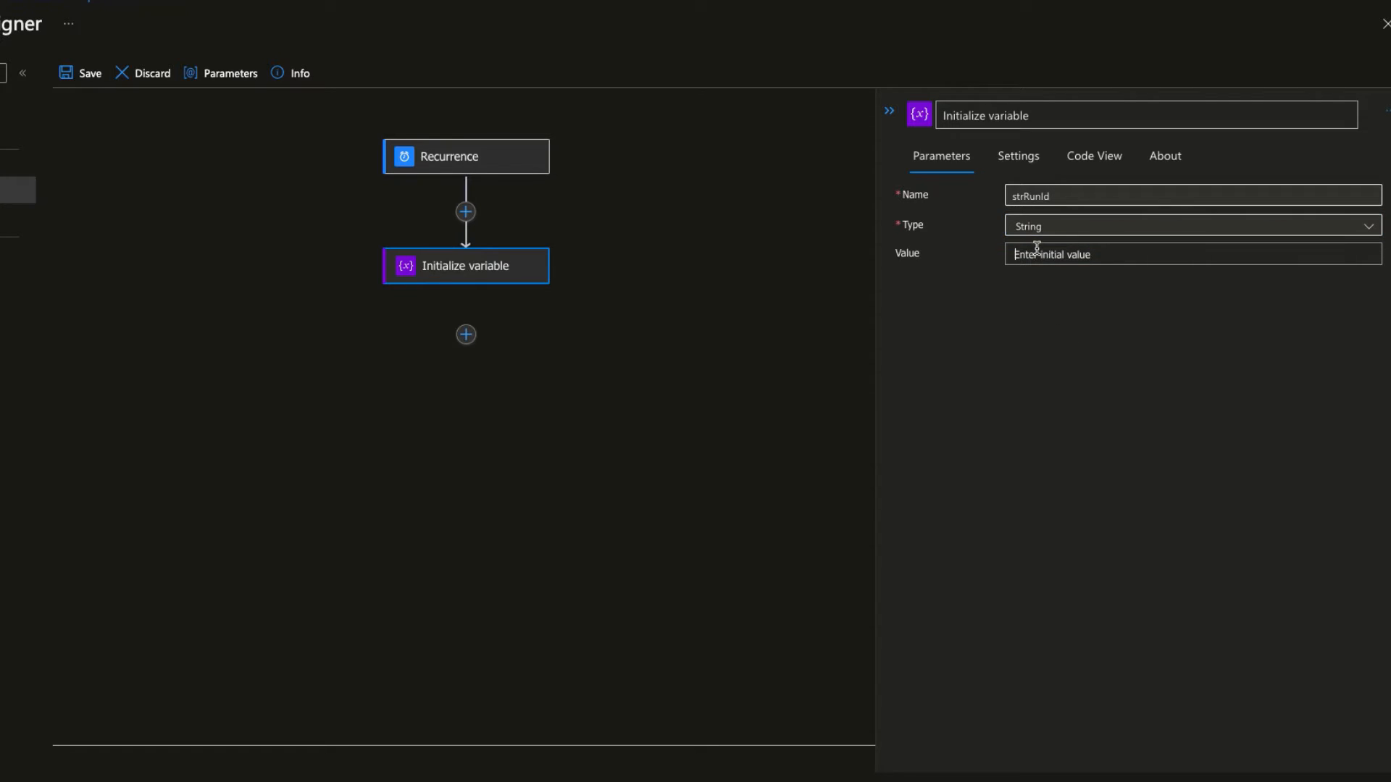
click(1082, 307)
Review the Initialize variable action's tracked properties, JSON code and connector information.
click(1033, 168)
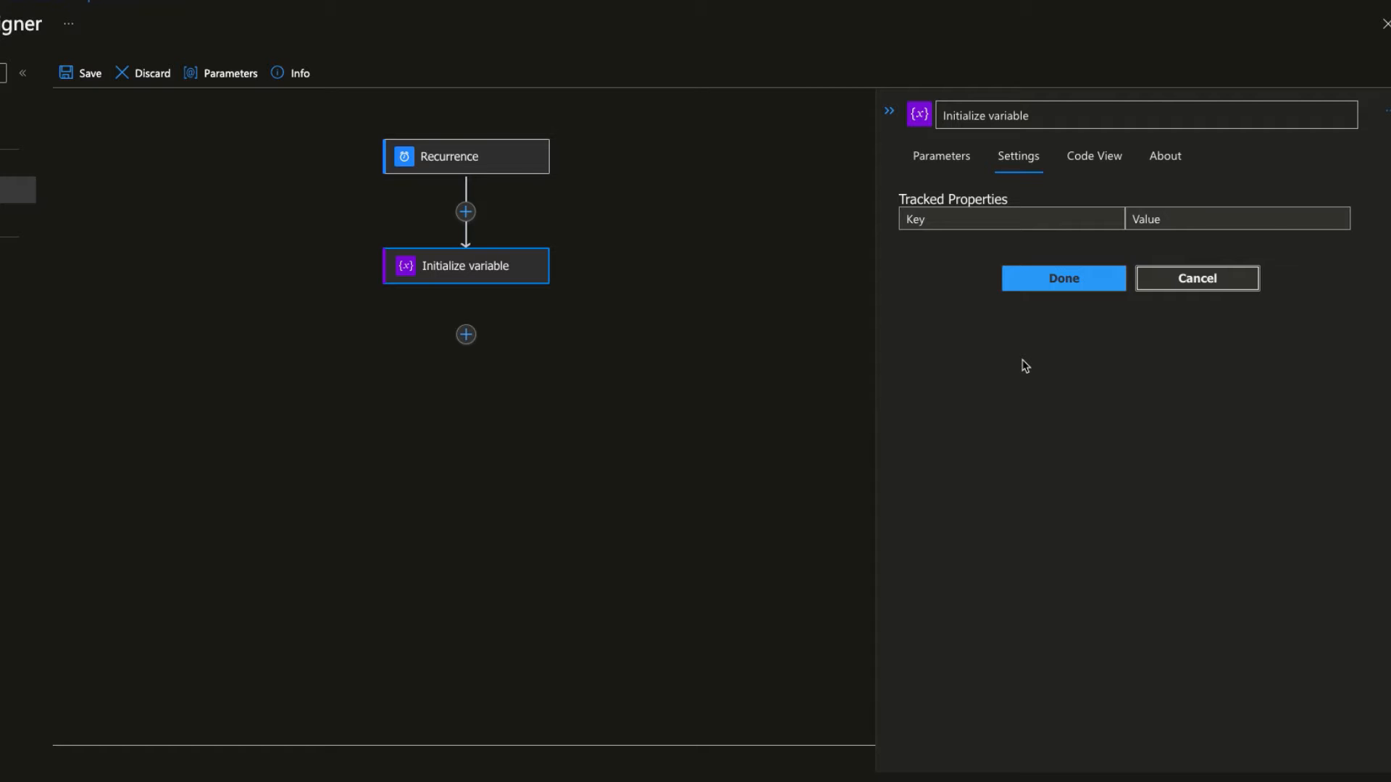
click(986, 221)
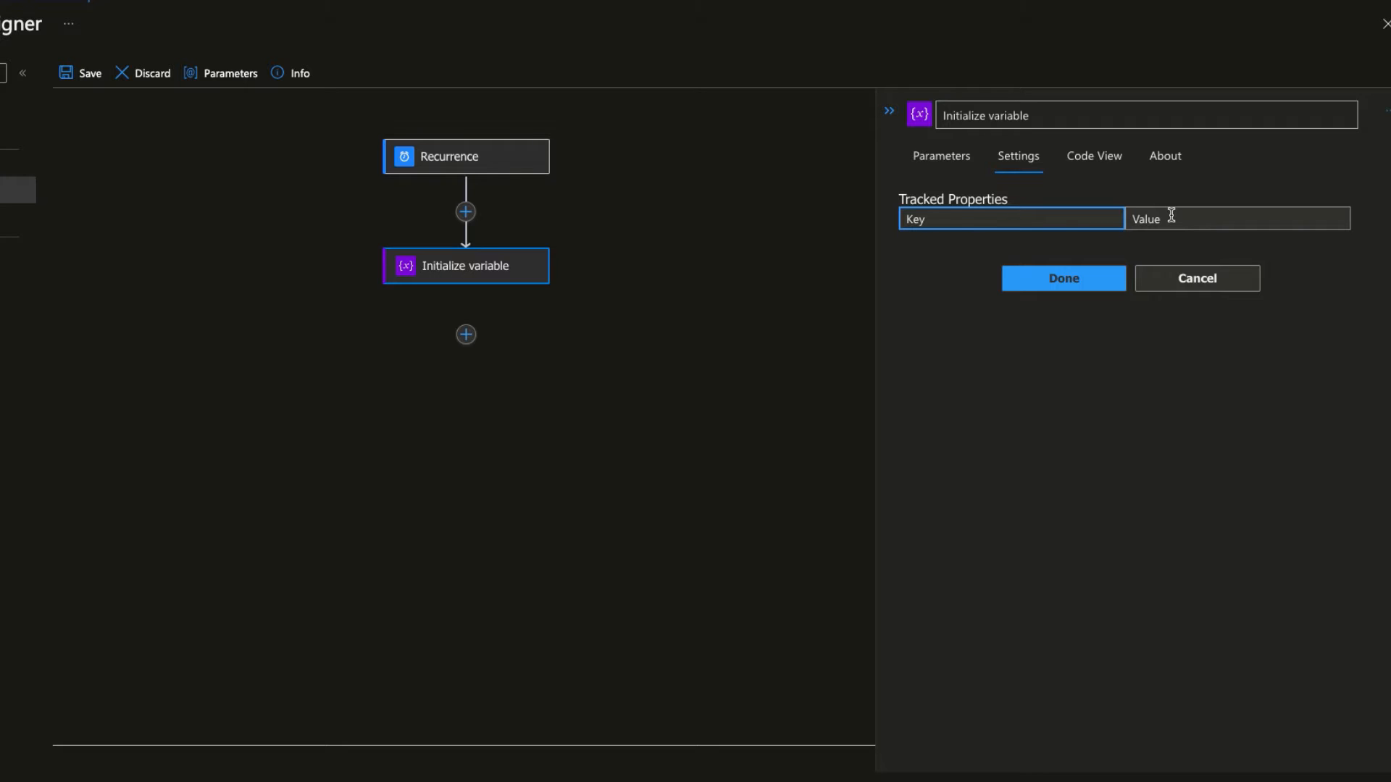
click(1111, 170)
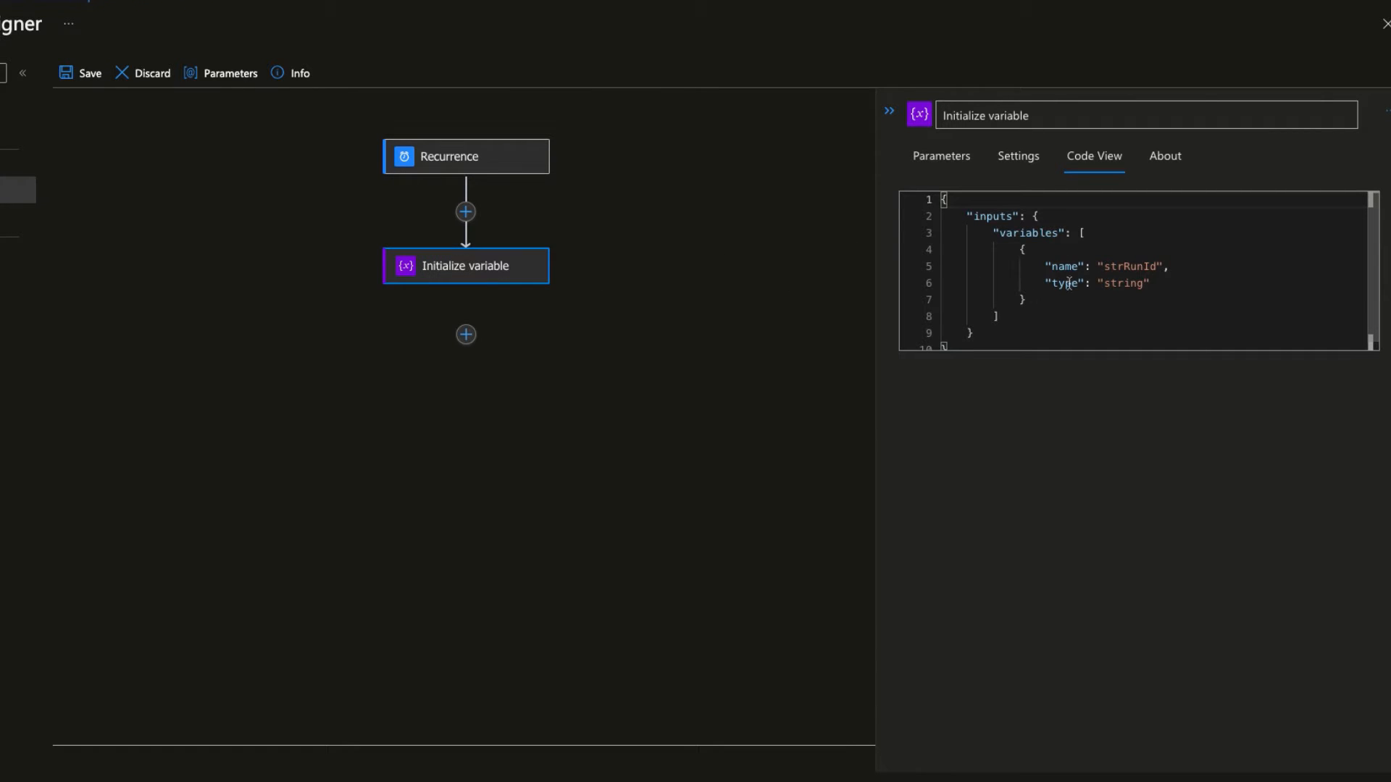
click(1003, 339)
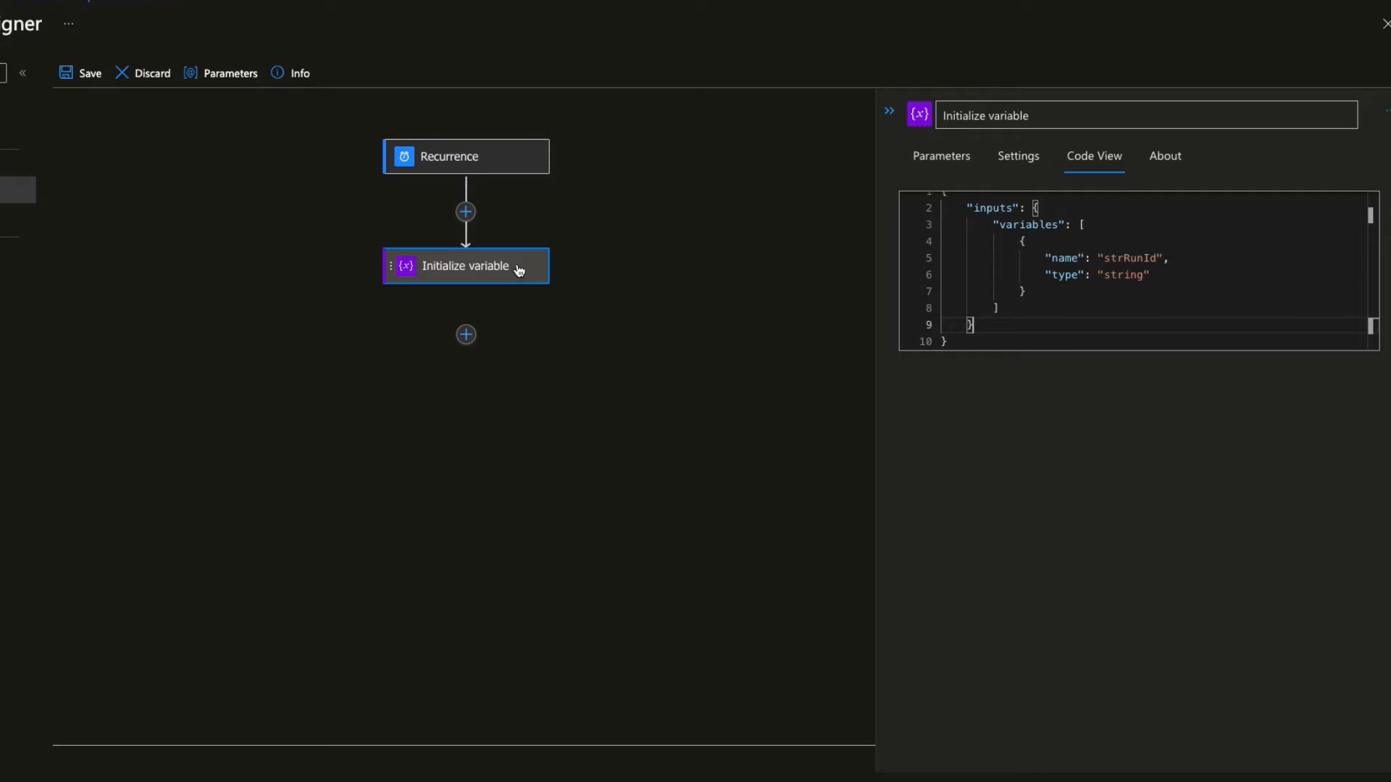
click(1030, 285)
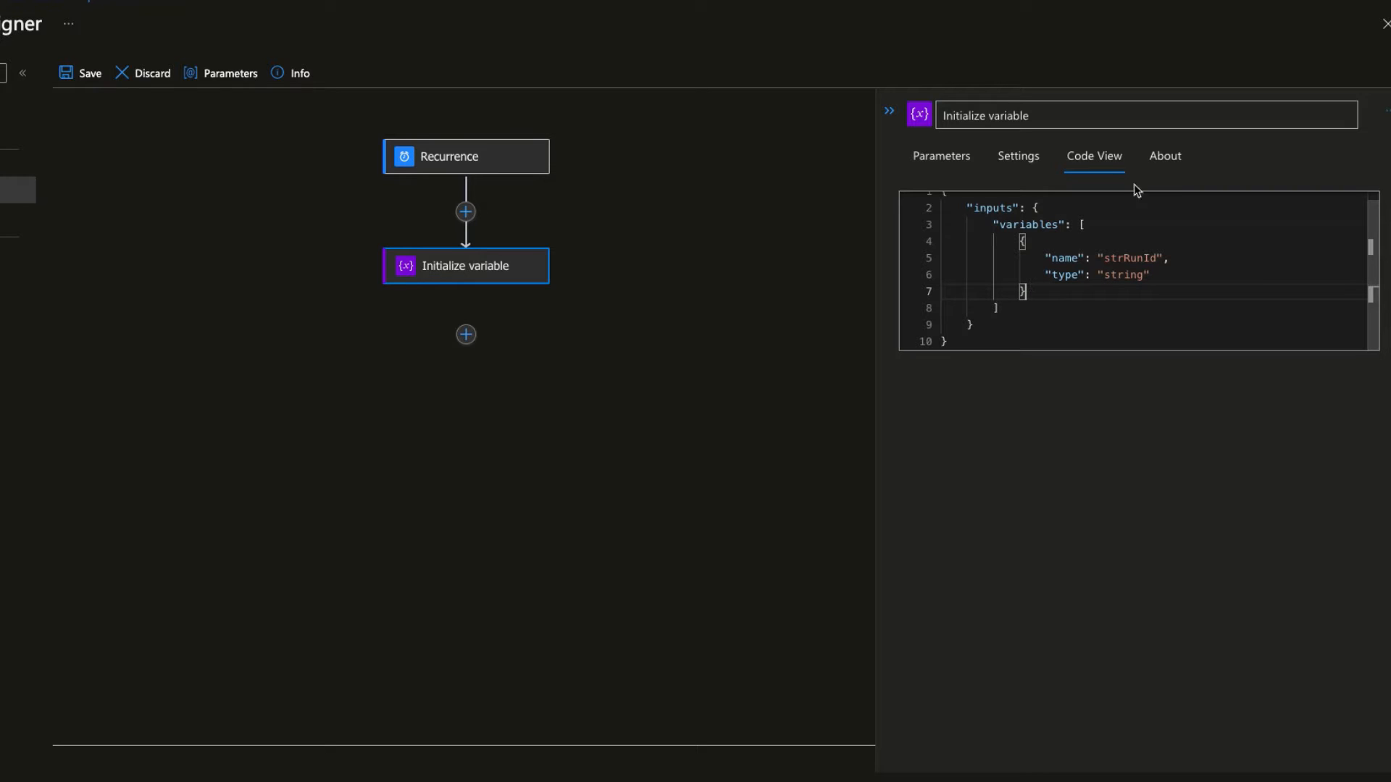
click(1162, 158)
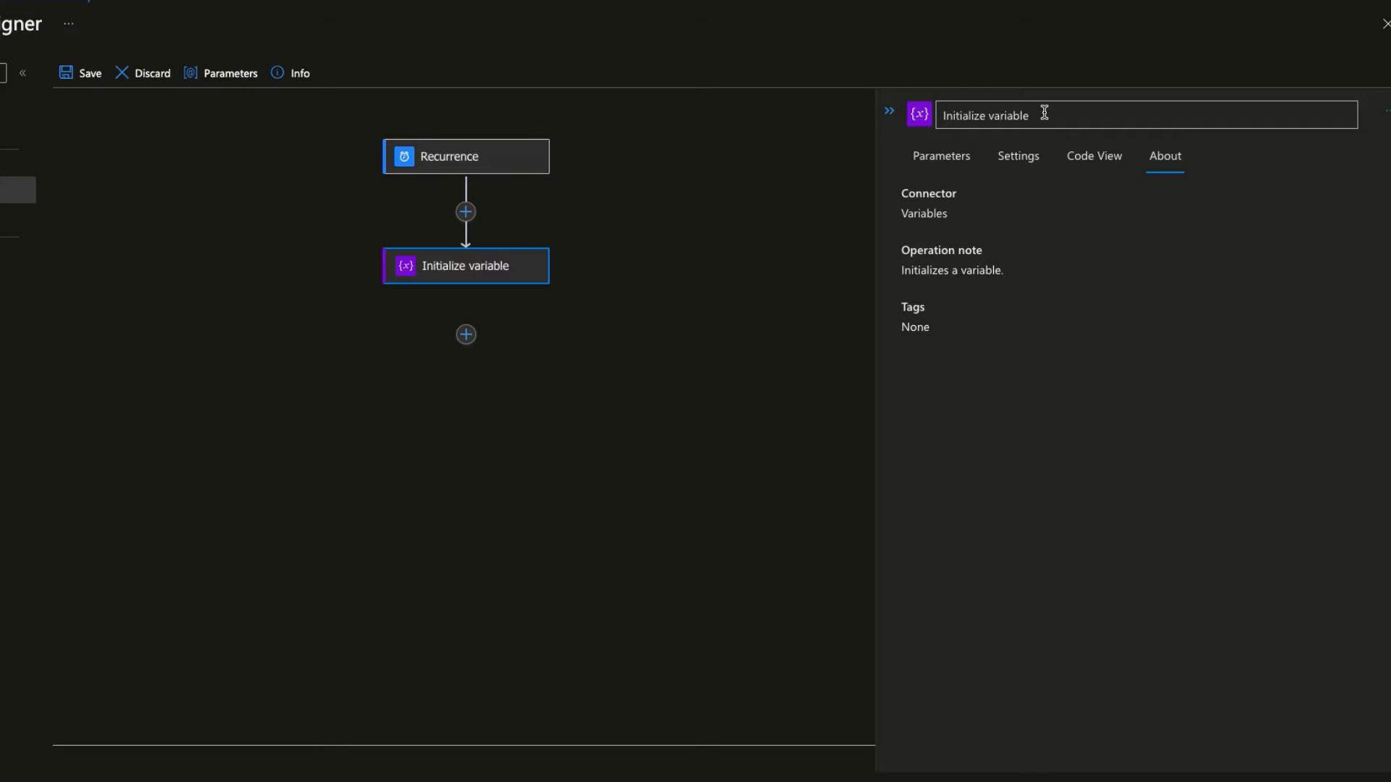
Rename the Initialize variable action to RunId and save the workflow.
drag(1044, 112, 951, 114)
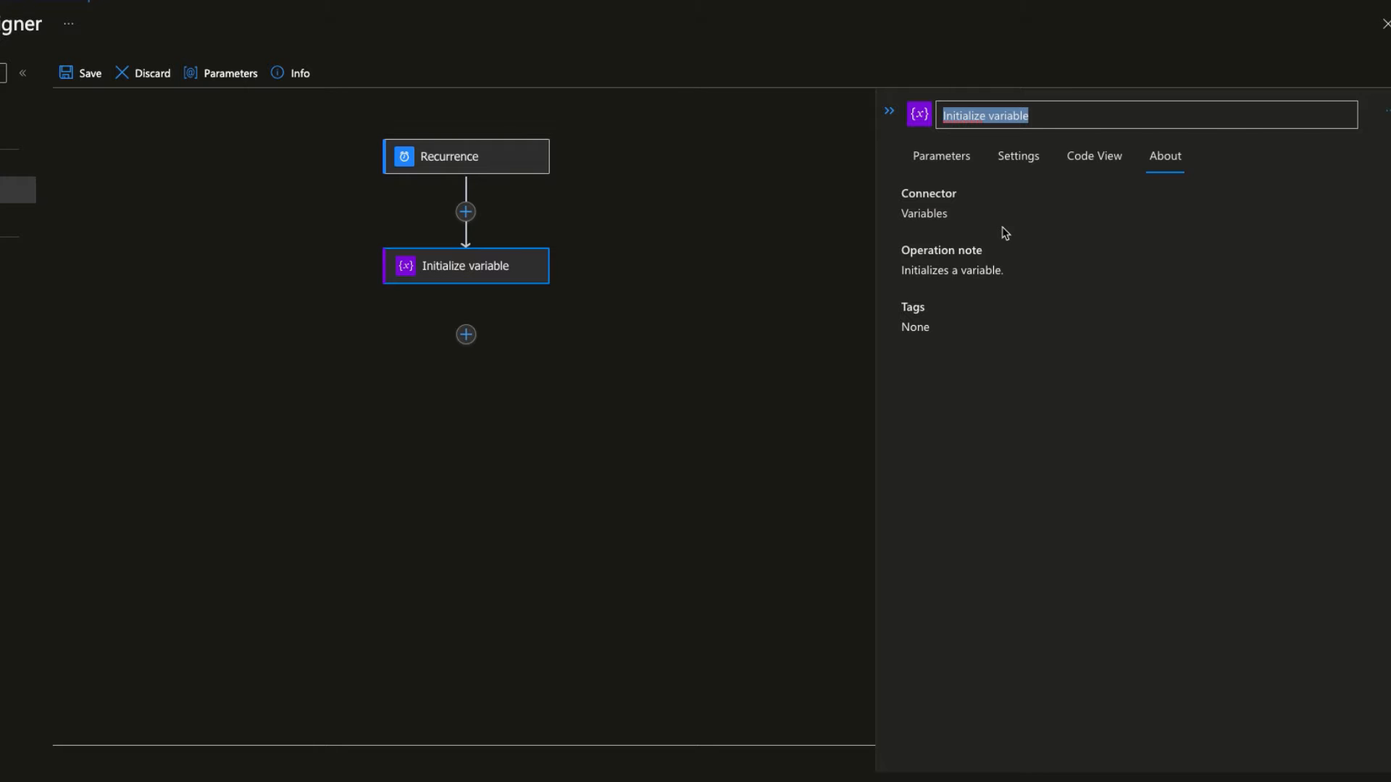
text(Ru)
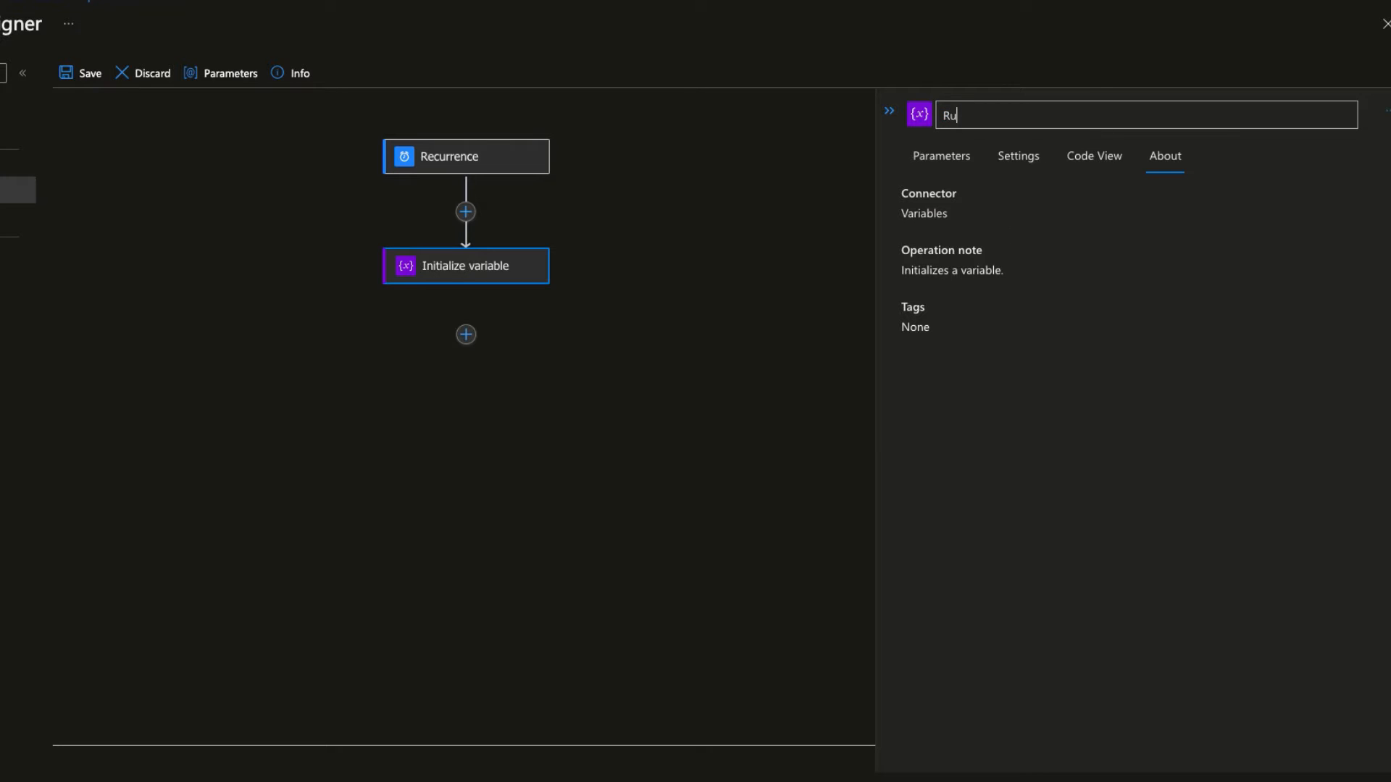
text(nId)
click(746, 303)
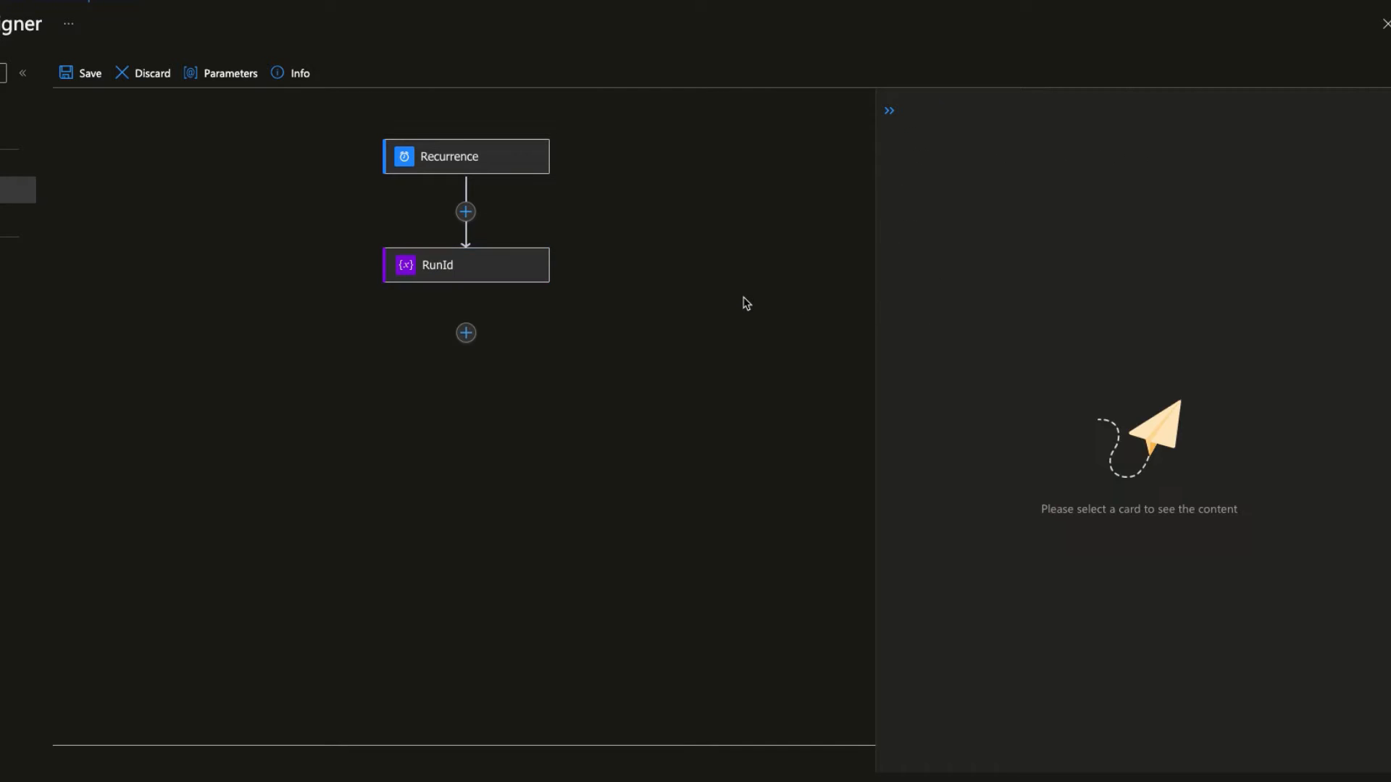
click(78, 77)
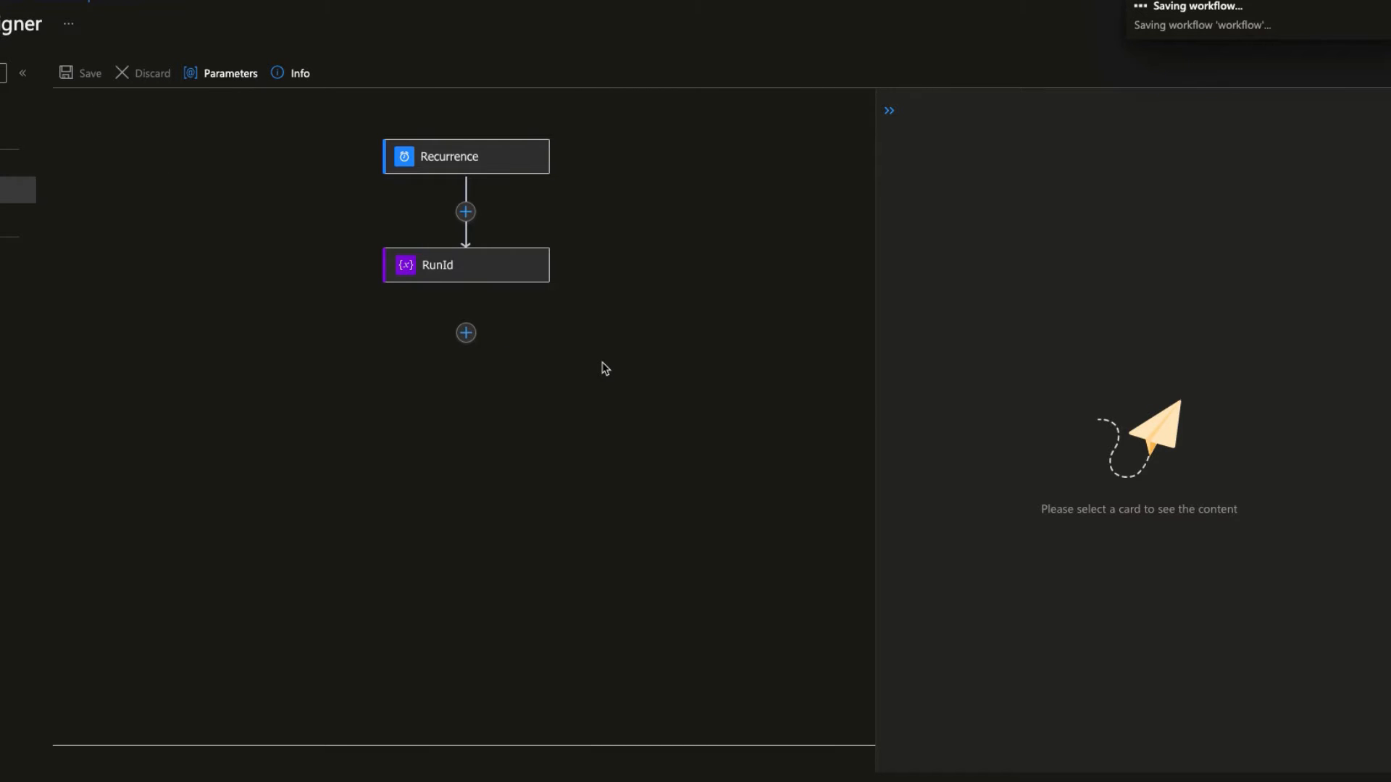
Add the Reads Blob Content from Azure Storage action from the built-in Azure Blob connector below RunId.
click(466, 332)
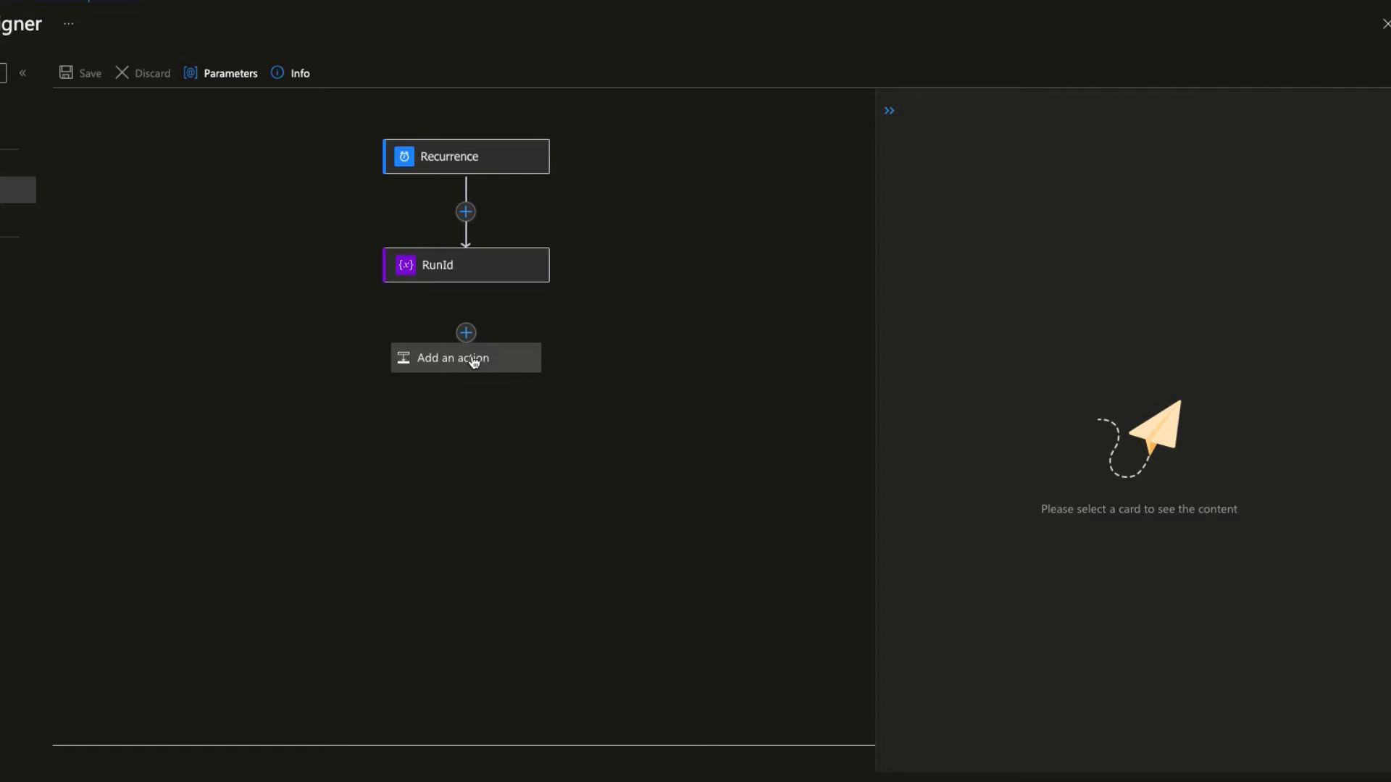
click(475, 361)
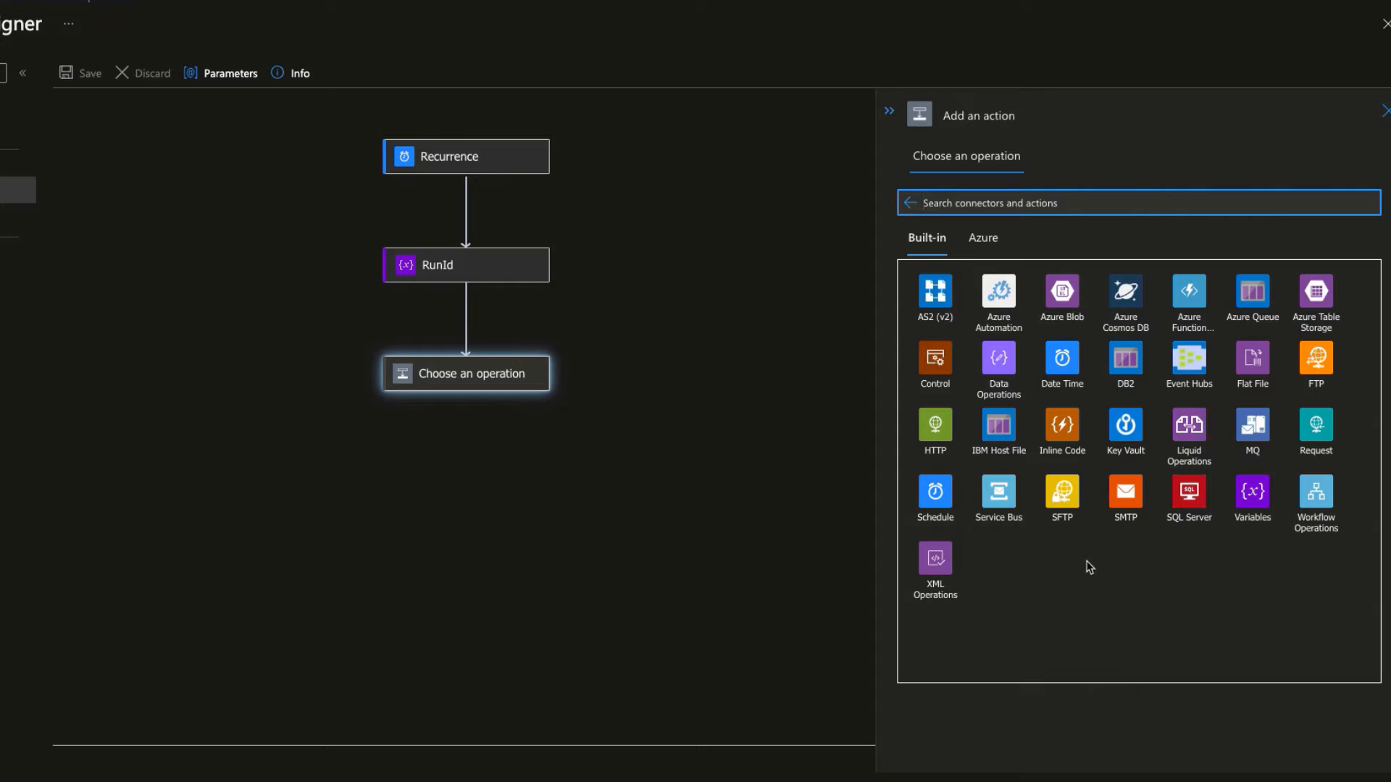
click(1062, 291)
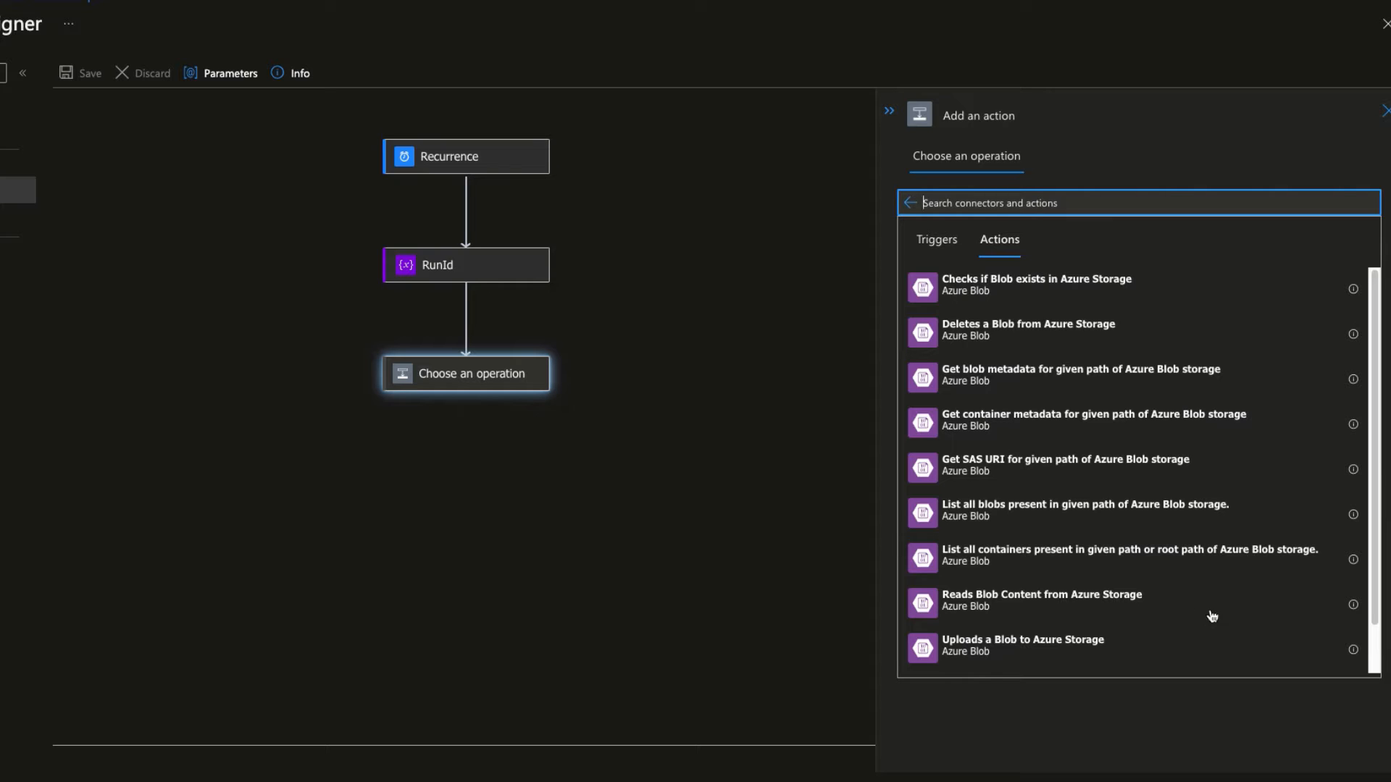
scroll(1380, 651, down, 1)
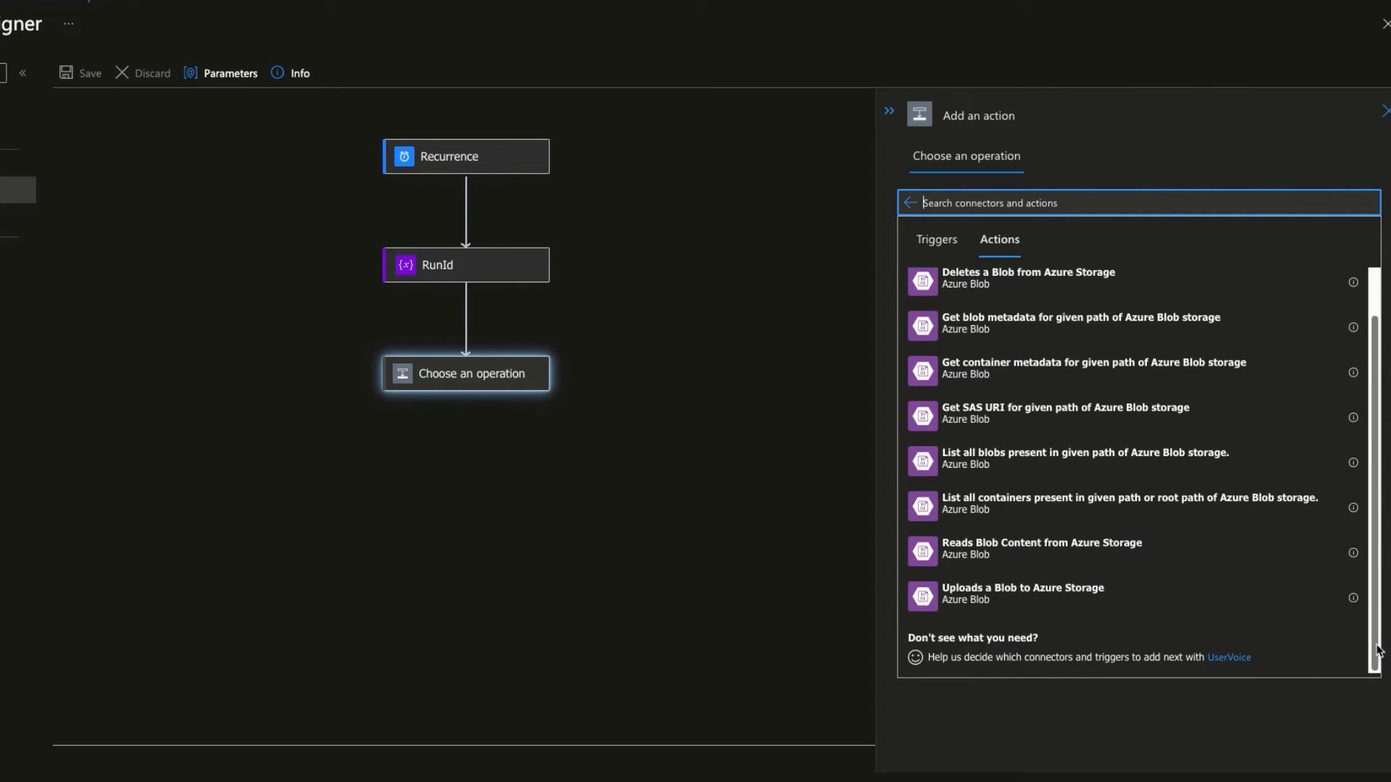
scroll(1376, 616, up, 1)
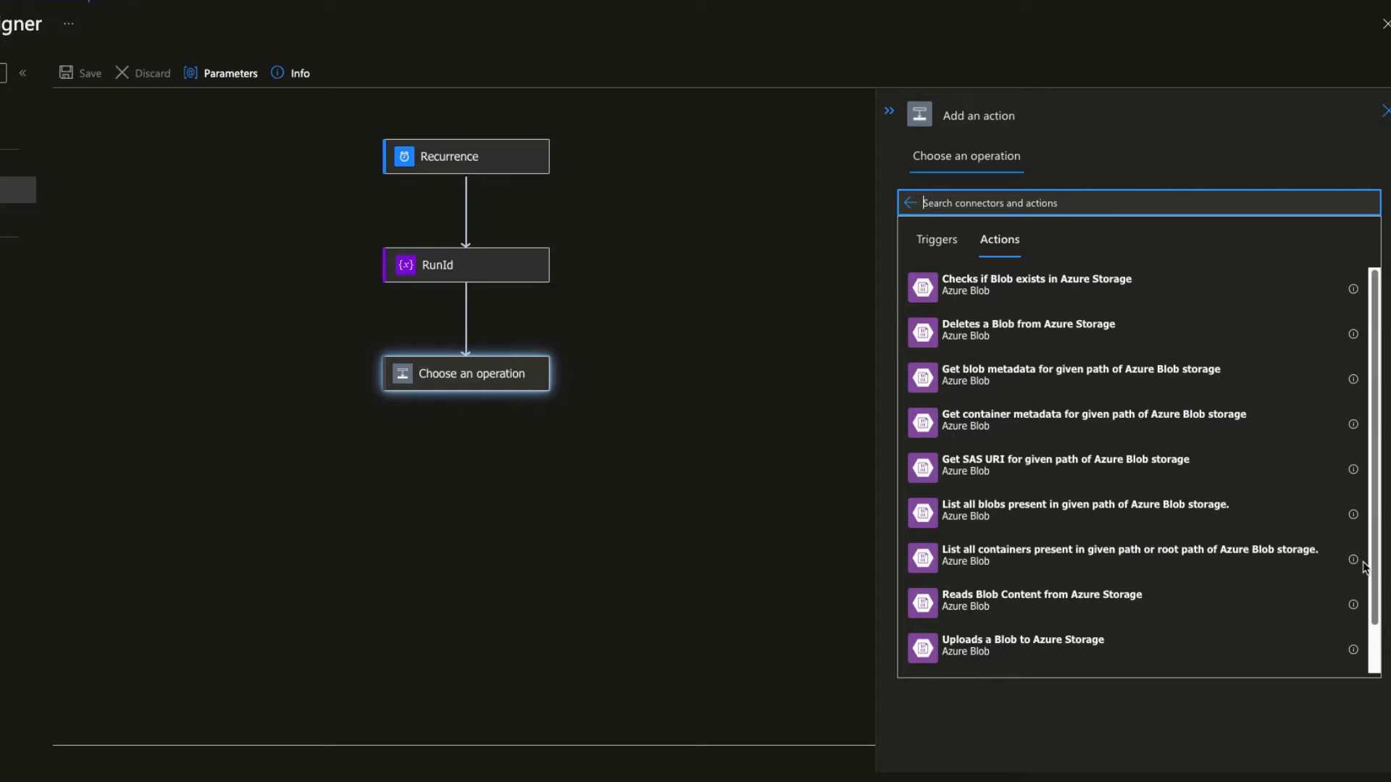
scroll(1365, 580, down, 1)
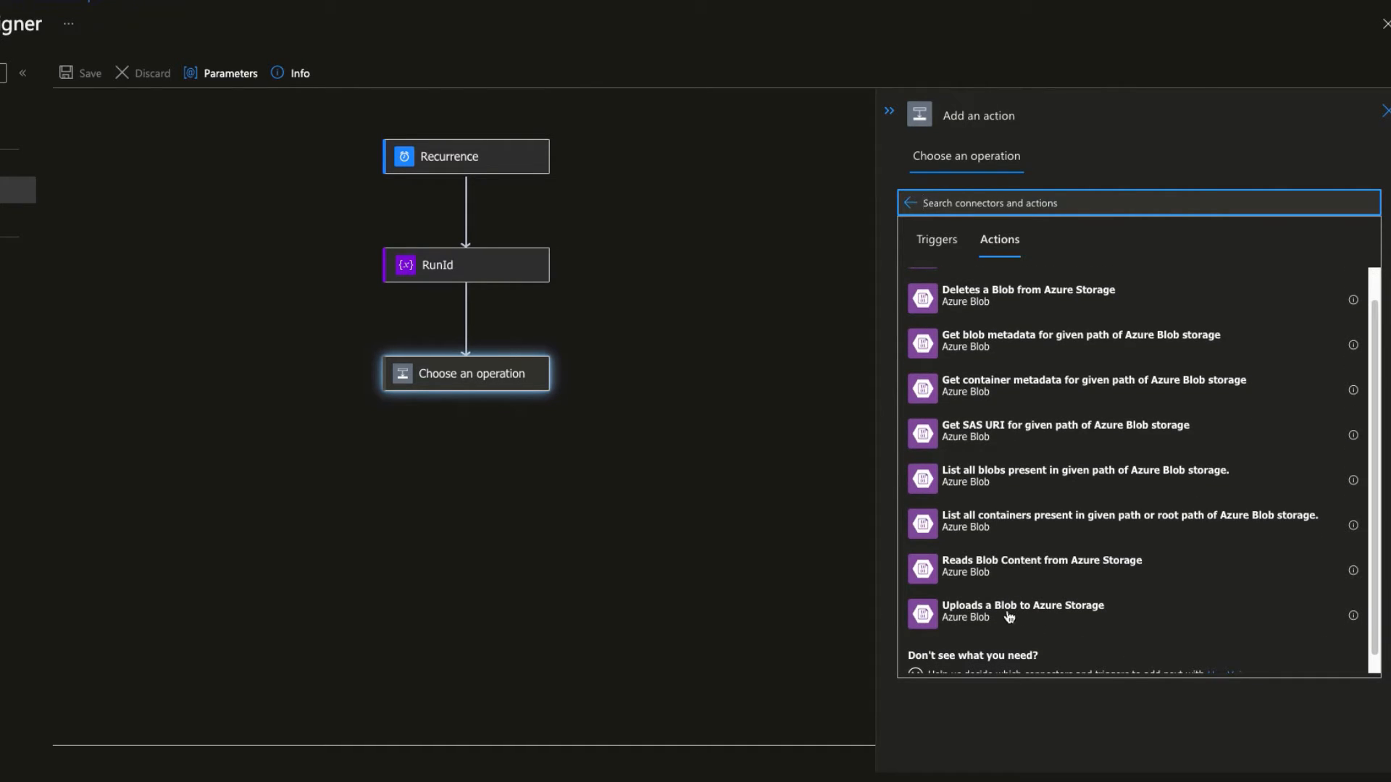
click(948, 571)
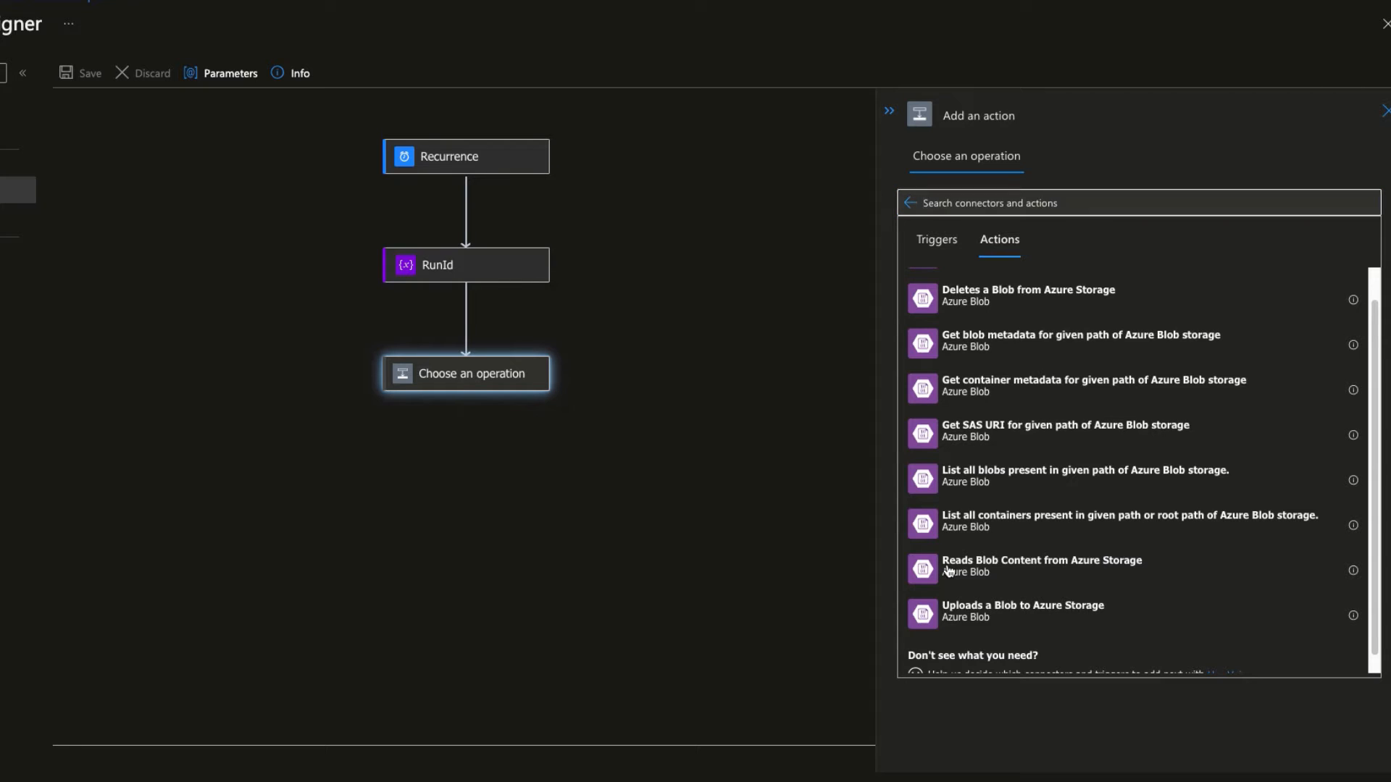
click(949, 572)
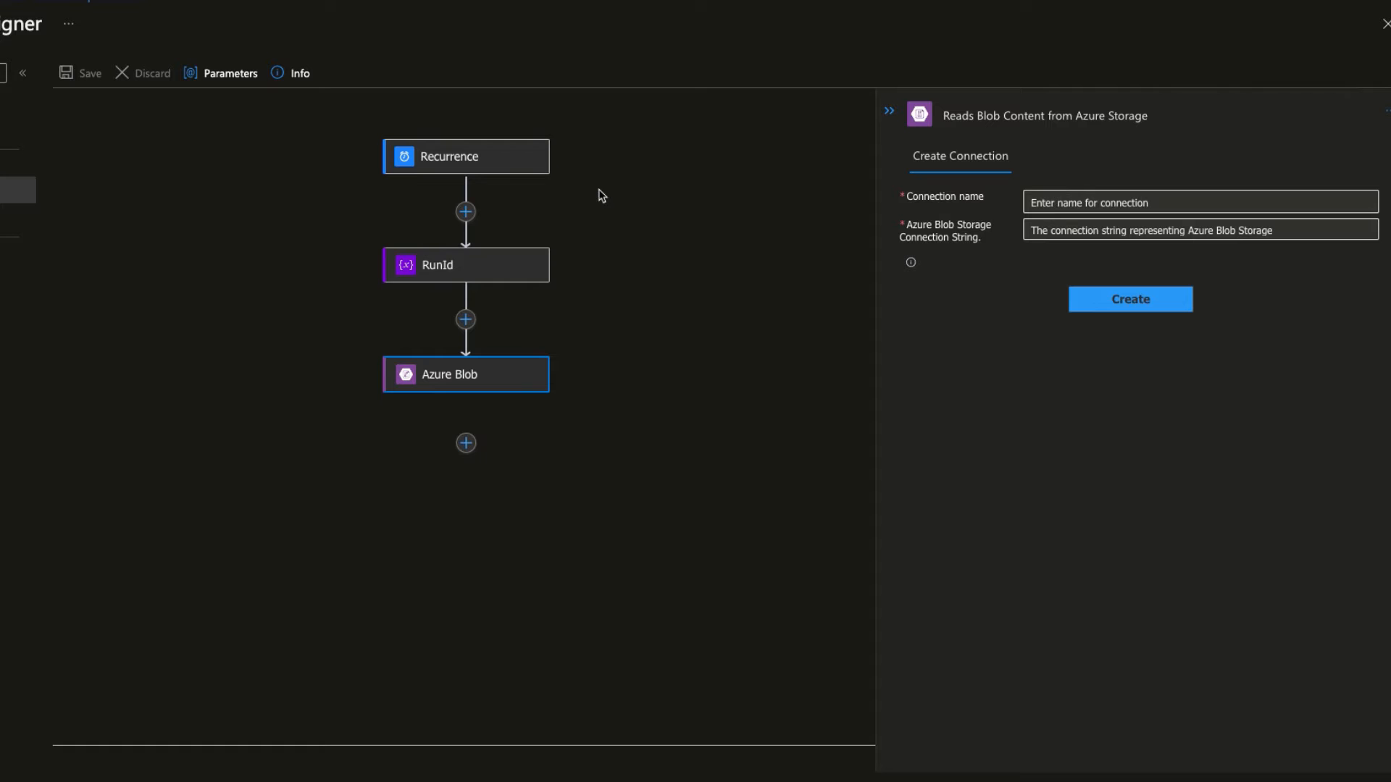
In a separate browser tab, open the lapworkflowdemo01gra51f storage account's access keys and copy the key1 connection string.
right_click(0, 2)
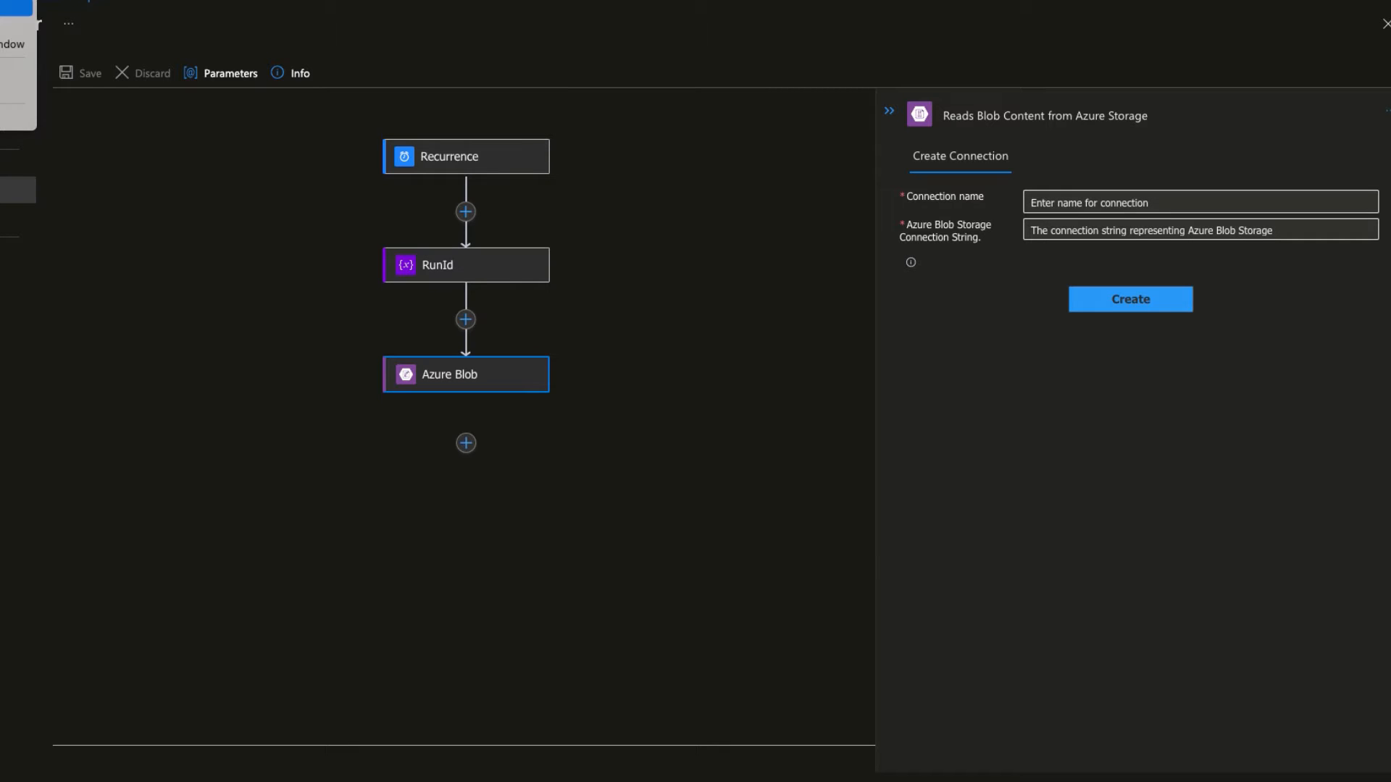
click(3, 6)
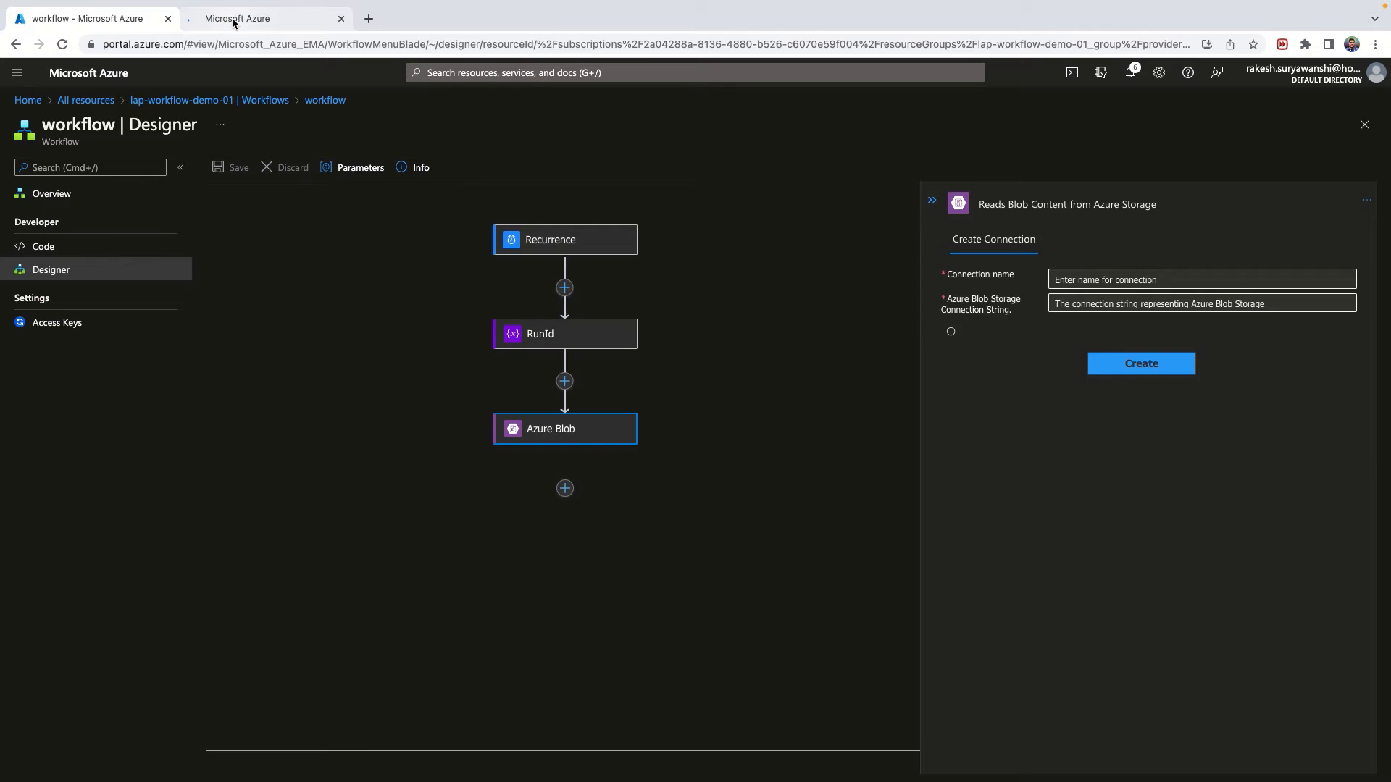
click(233, 22)
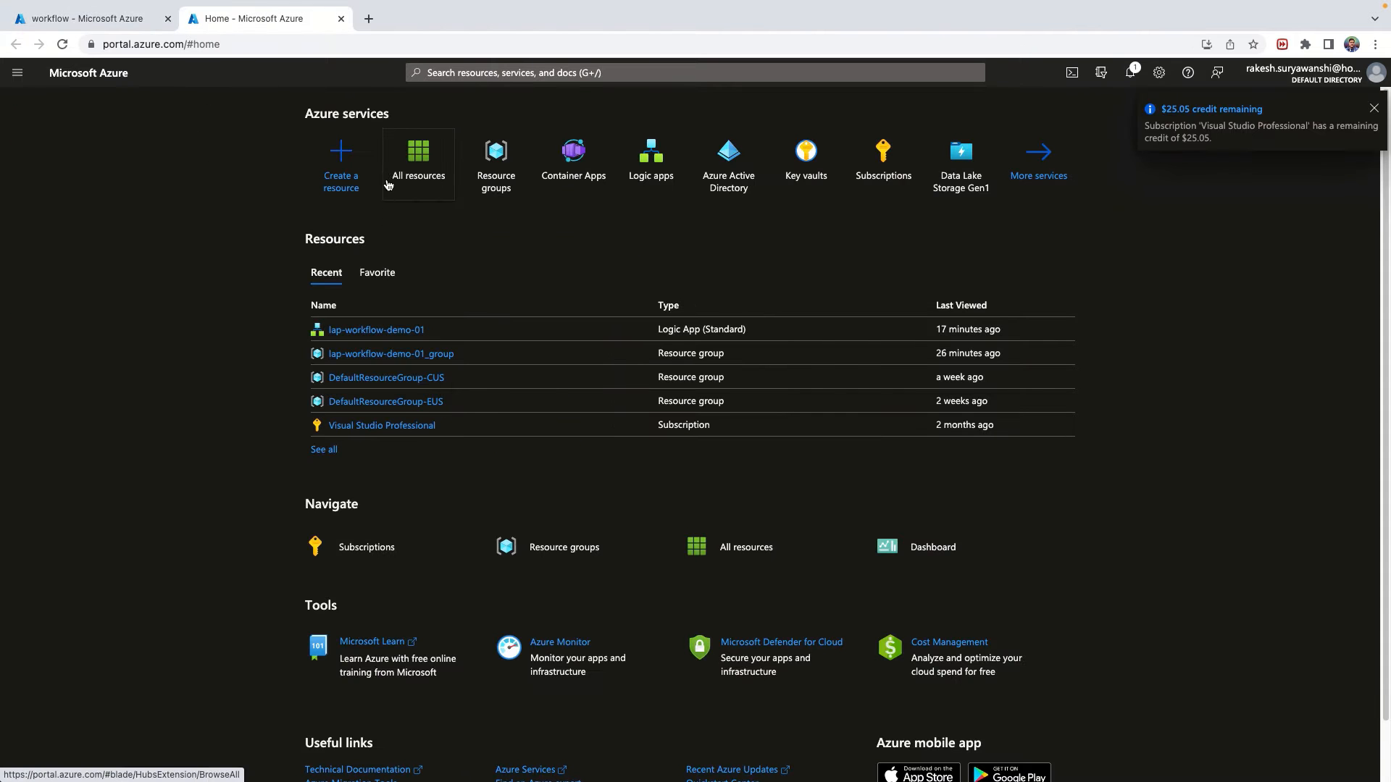
click(389, 187)
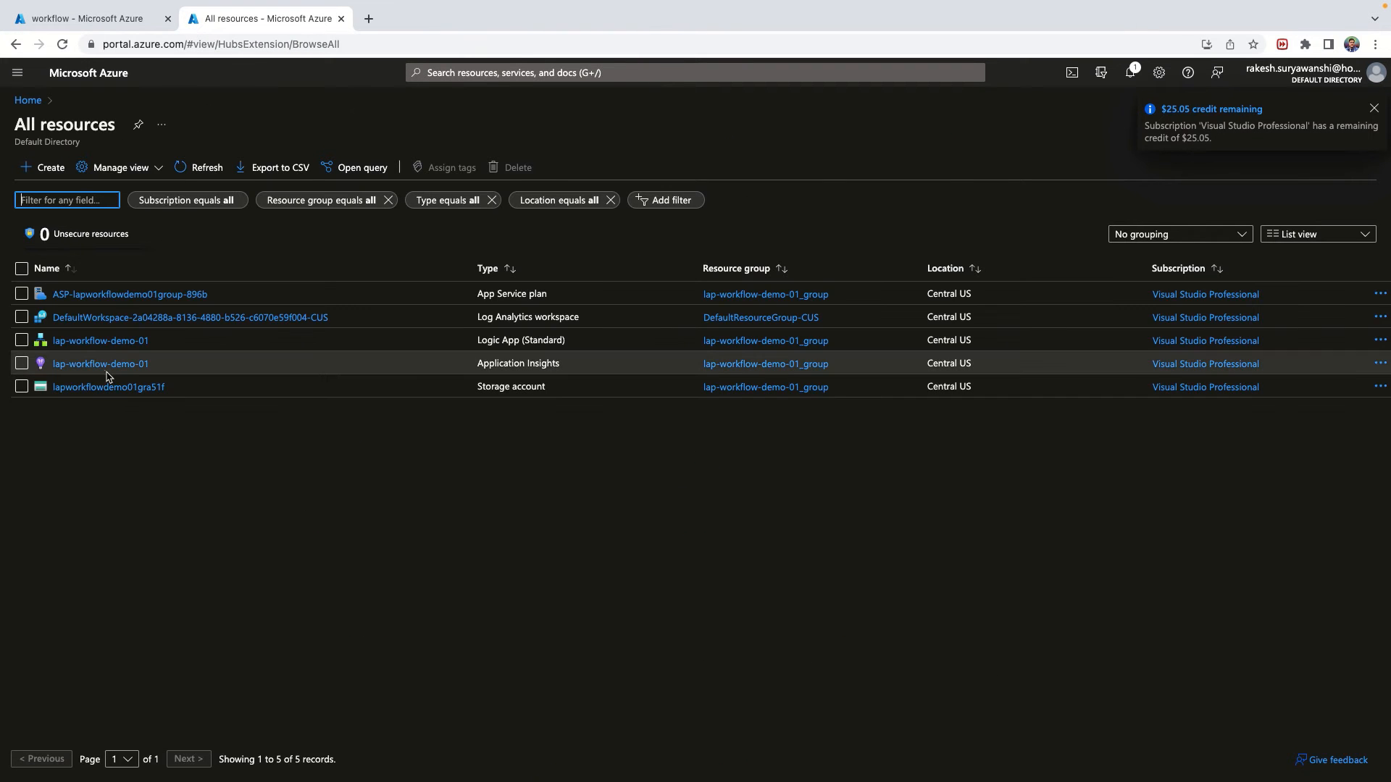
click(94, 387)
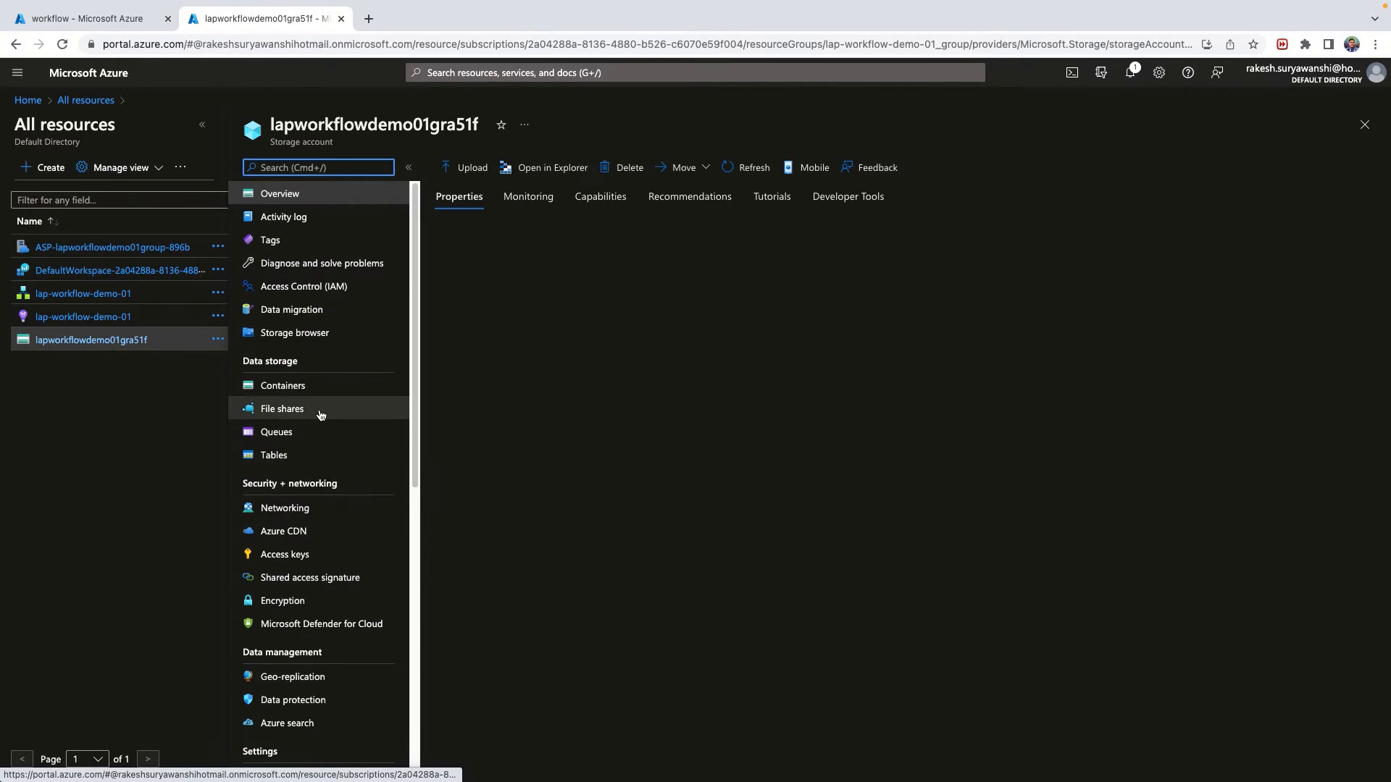
click(285, 554)
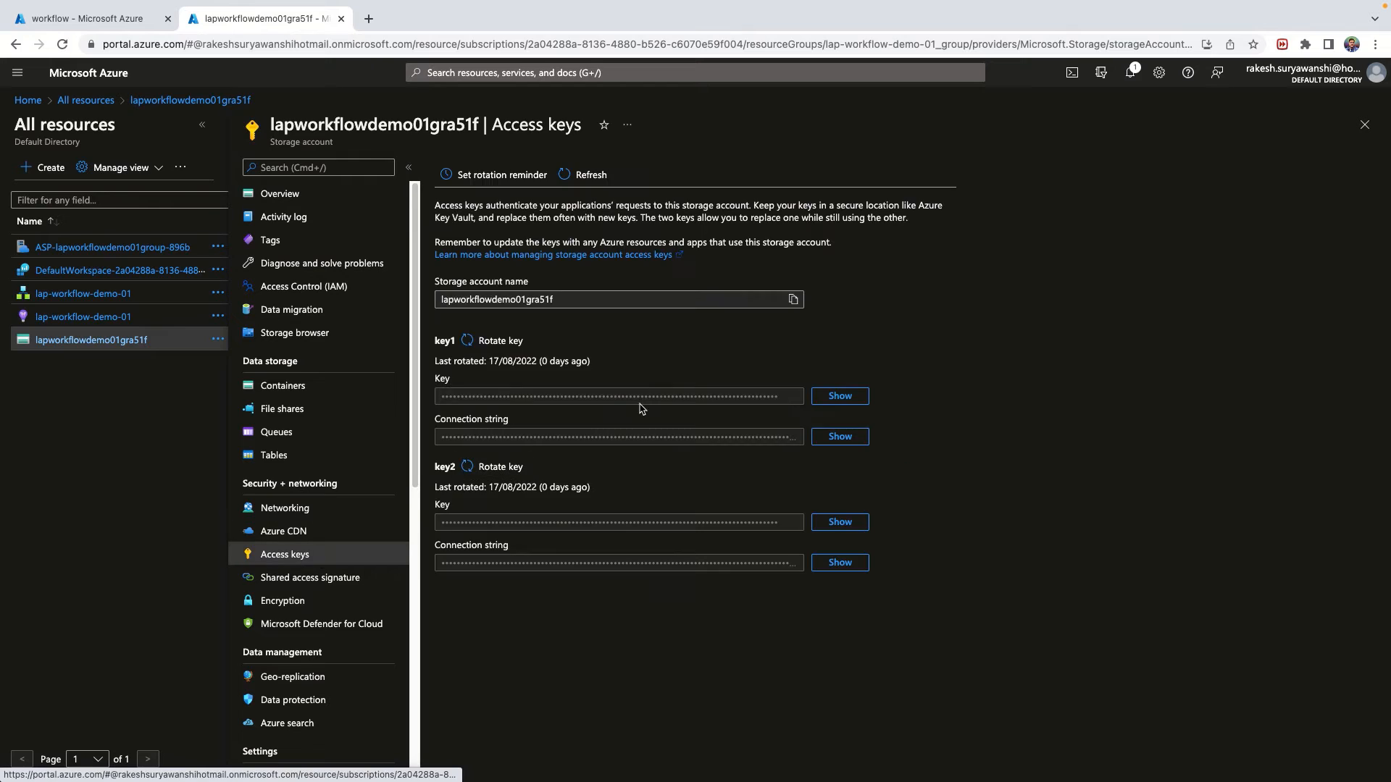
click(840, 436)
click(794, 437)
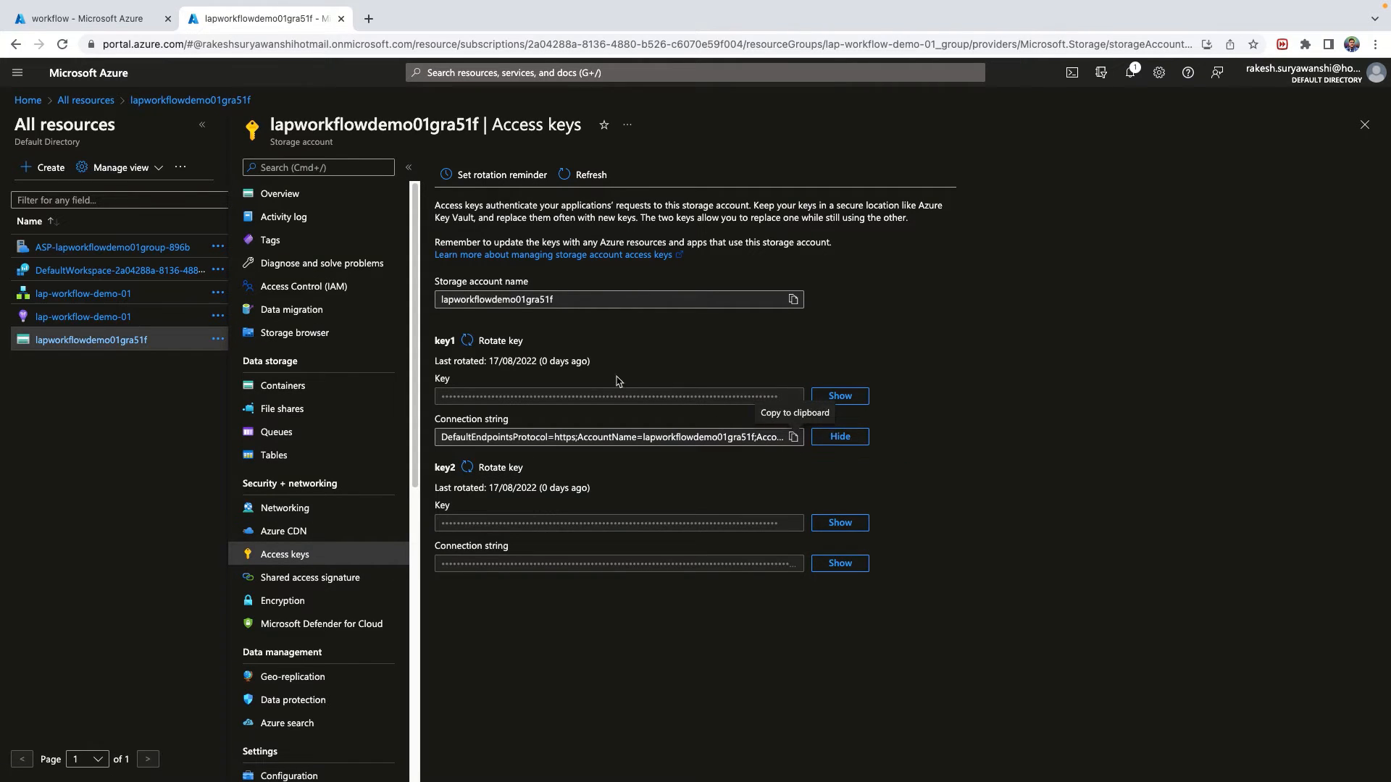
Back in the workflow designer, create the blob connection named storage-connection using the copied storage account connection string.
click(81, 18)
text(storage)
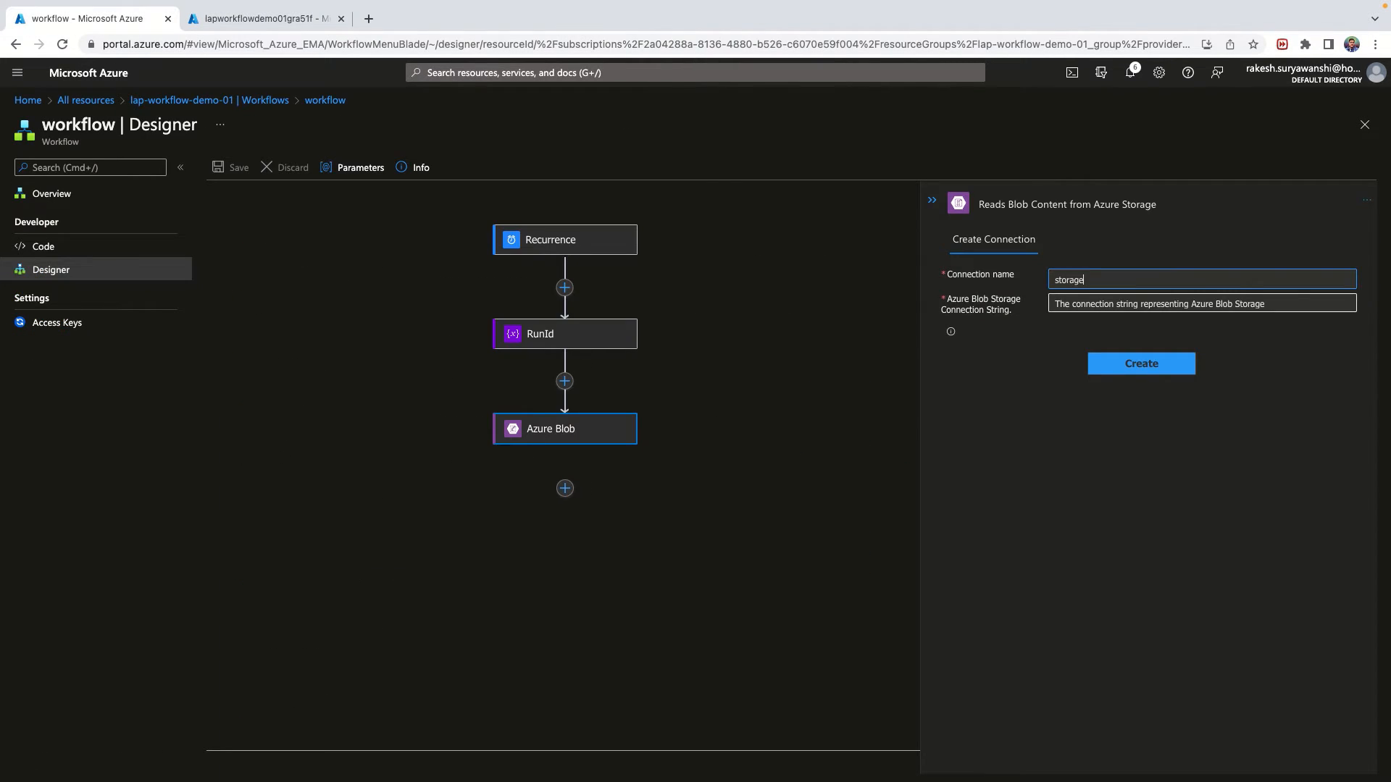
text(-connection)
click(1112, 303)
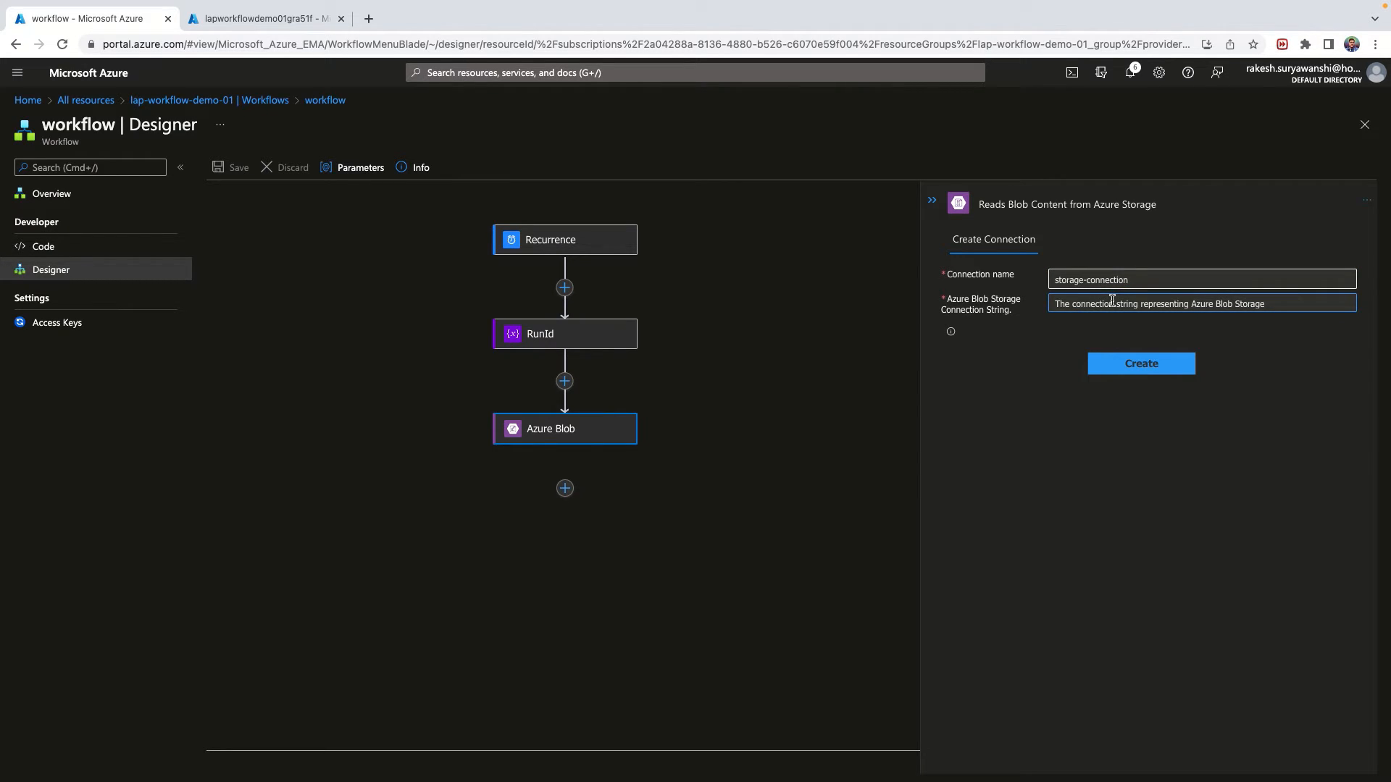
key(super+v)
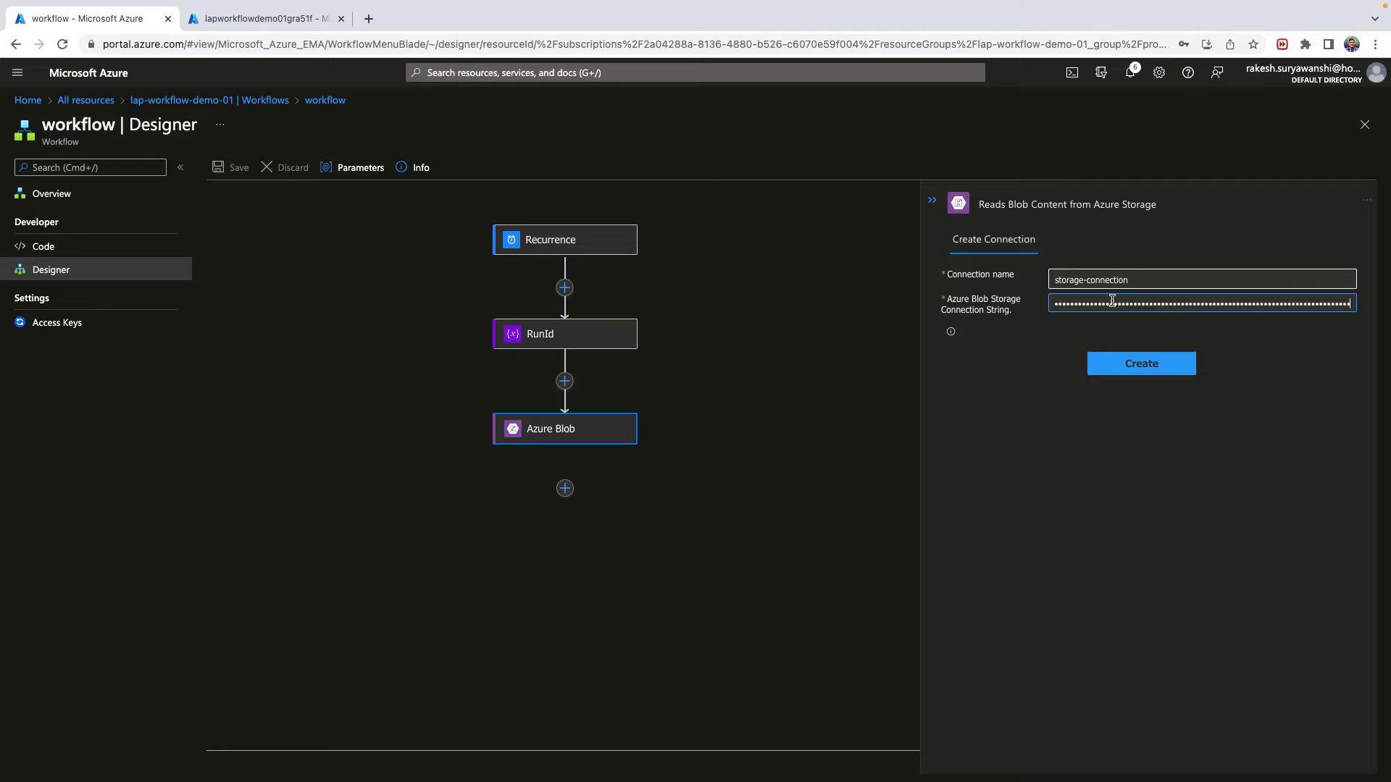
click(1136, 367)
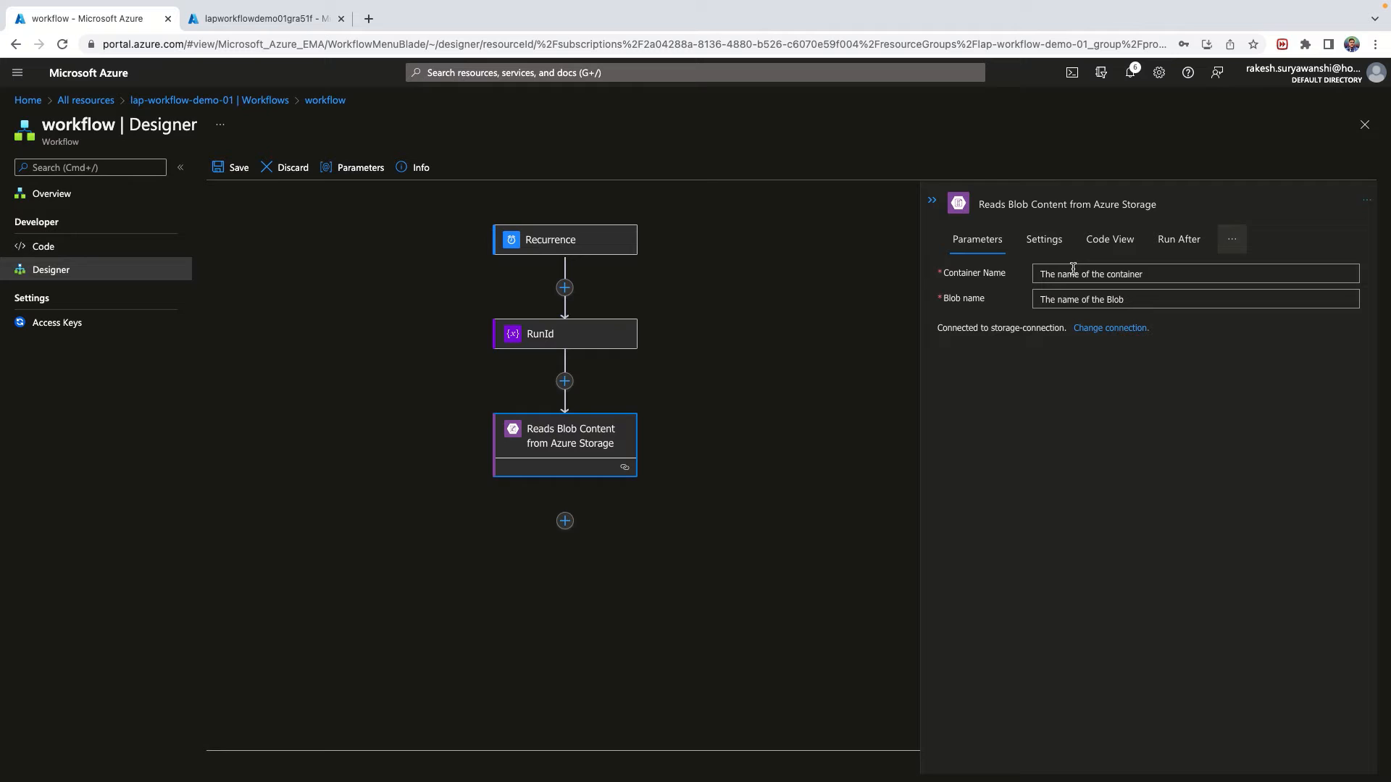
Create a blob container named test in the lapworkflowdemo01gra51f storage account.
click(264, 18)
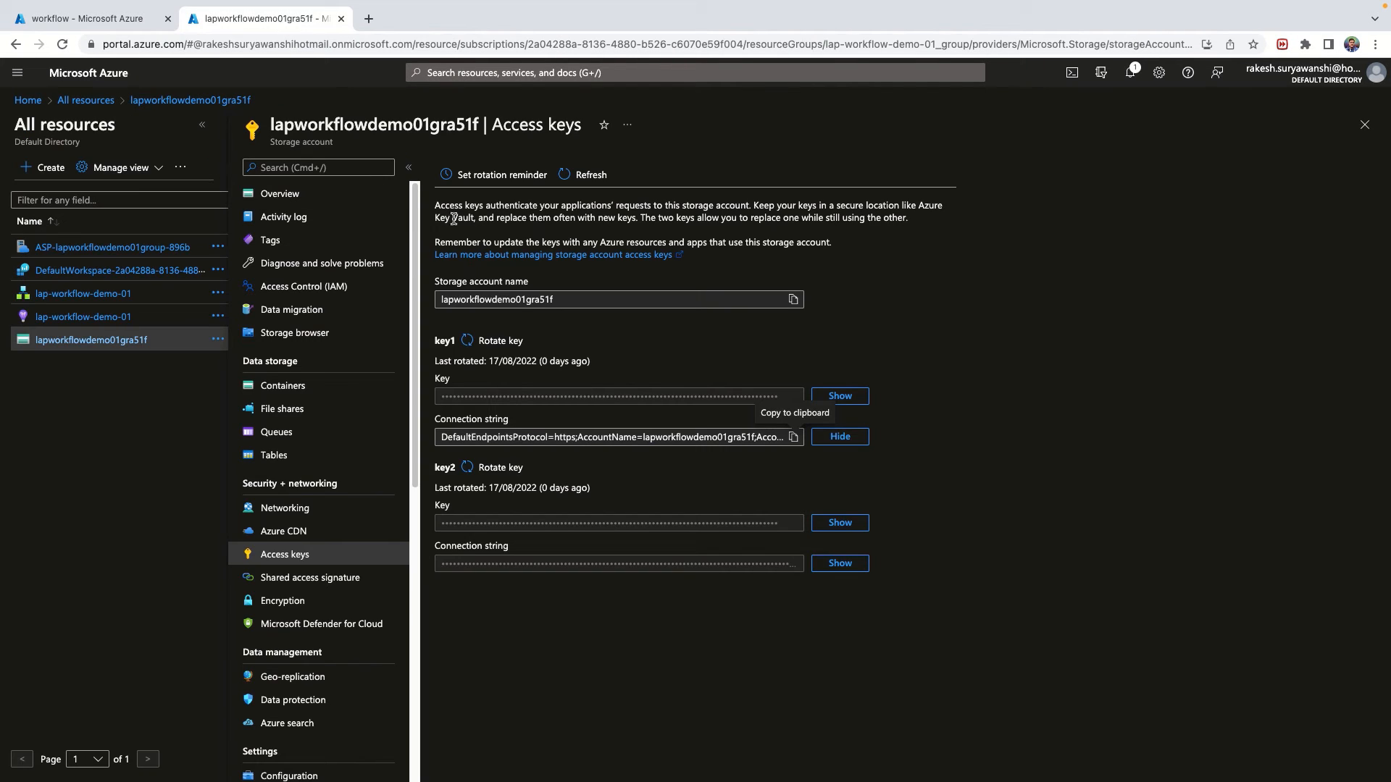
click(329, 386)
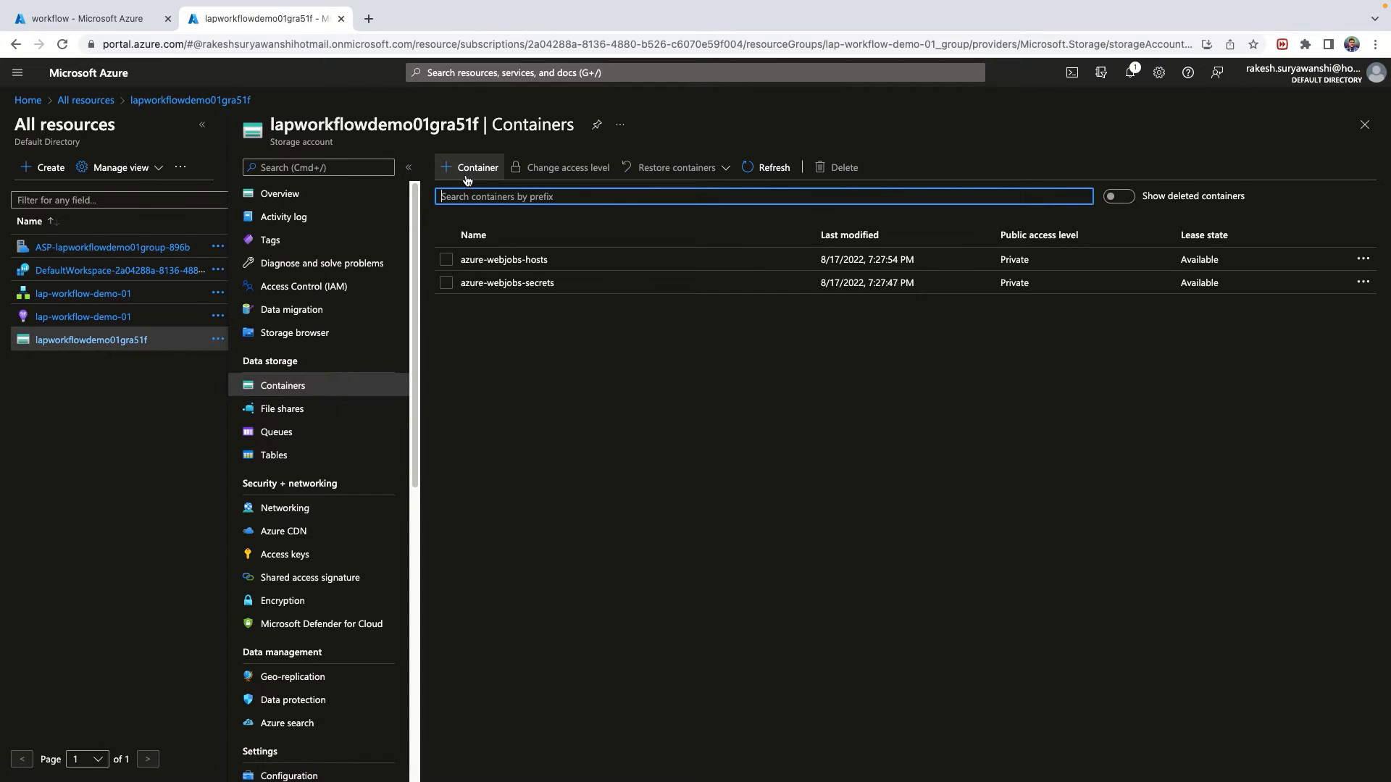
click(470, 168)
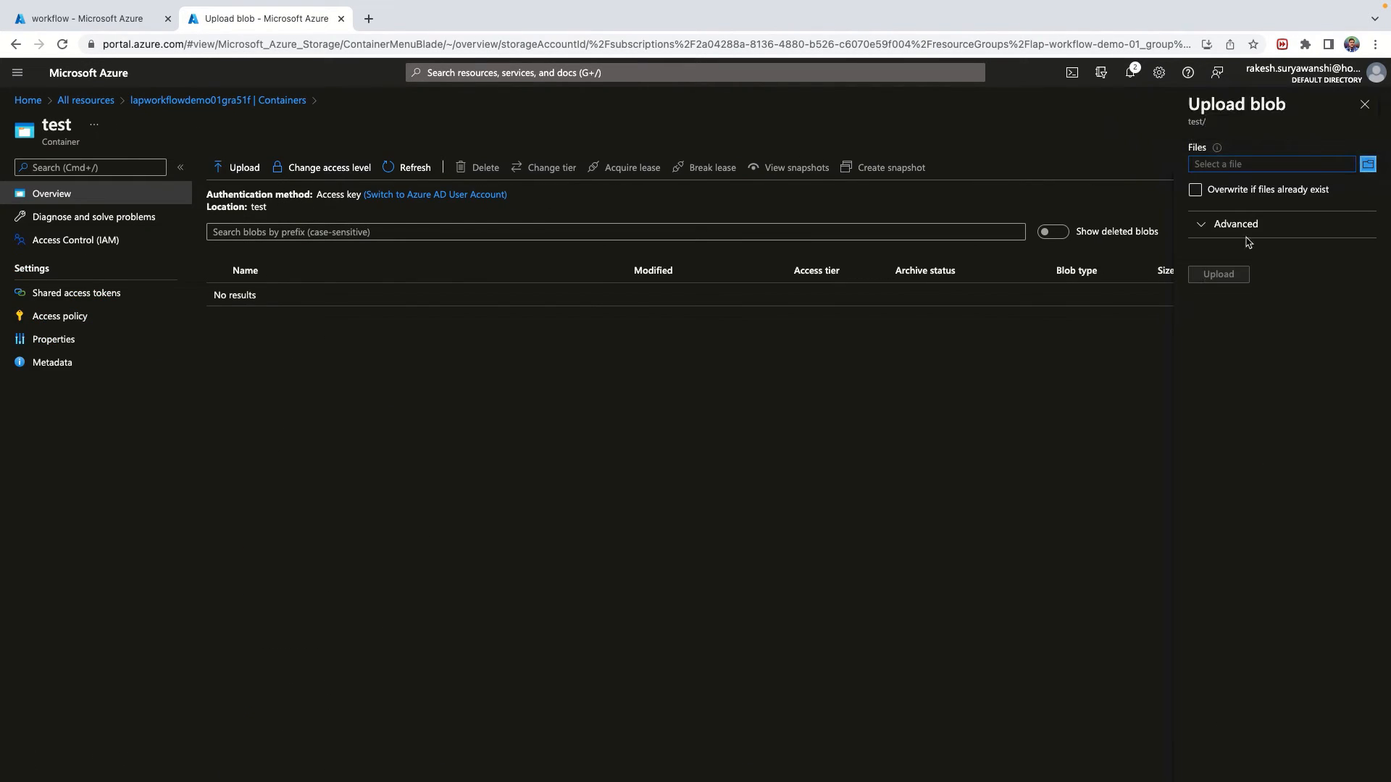
Upload parameters.tfvars.json to the test container and return to the workflow designer.
click(1367, 166)
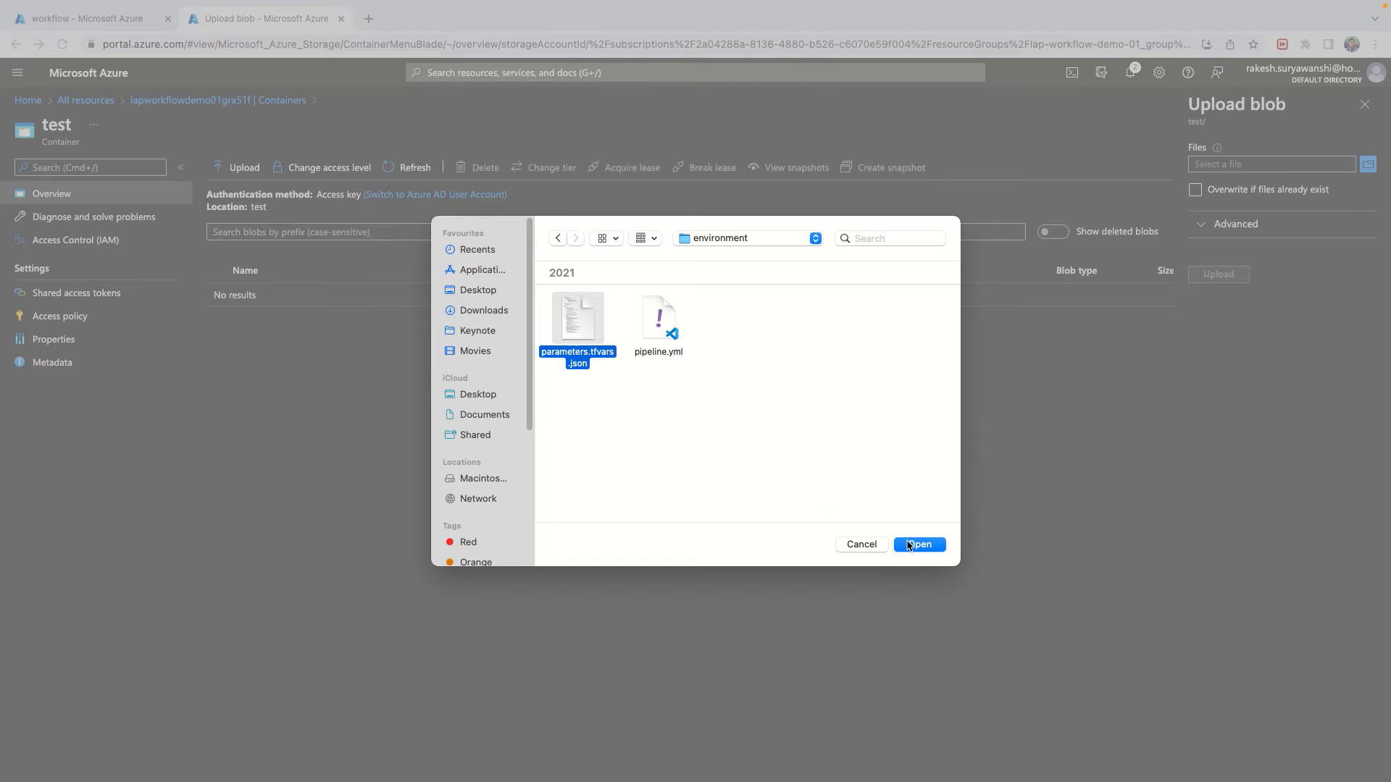
click(909, 545)
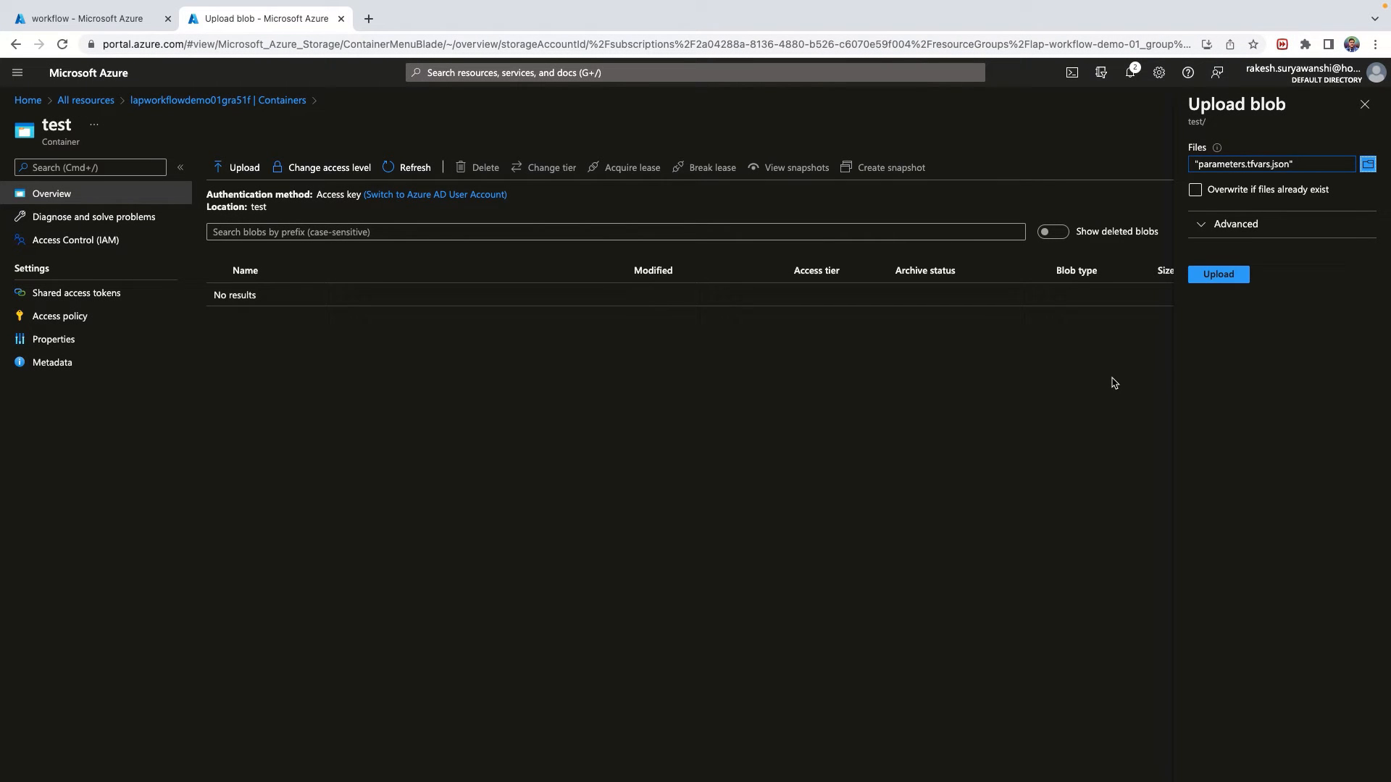
click(1196, 275)
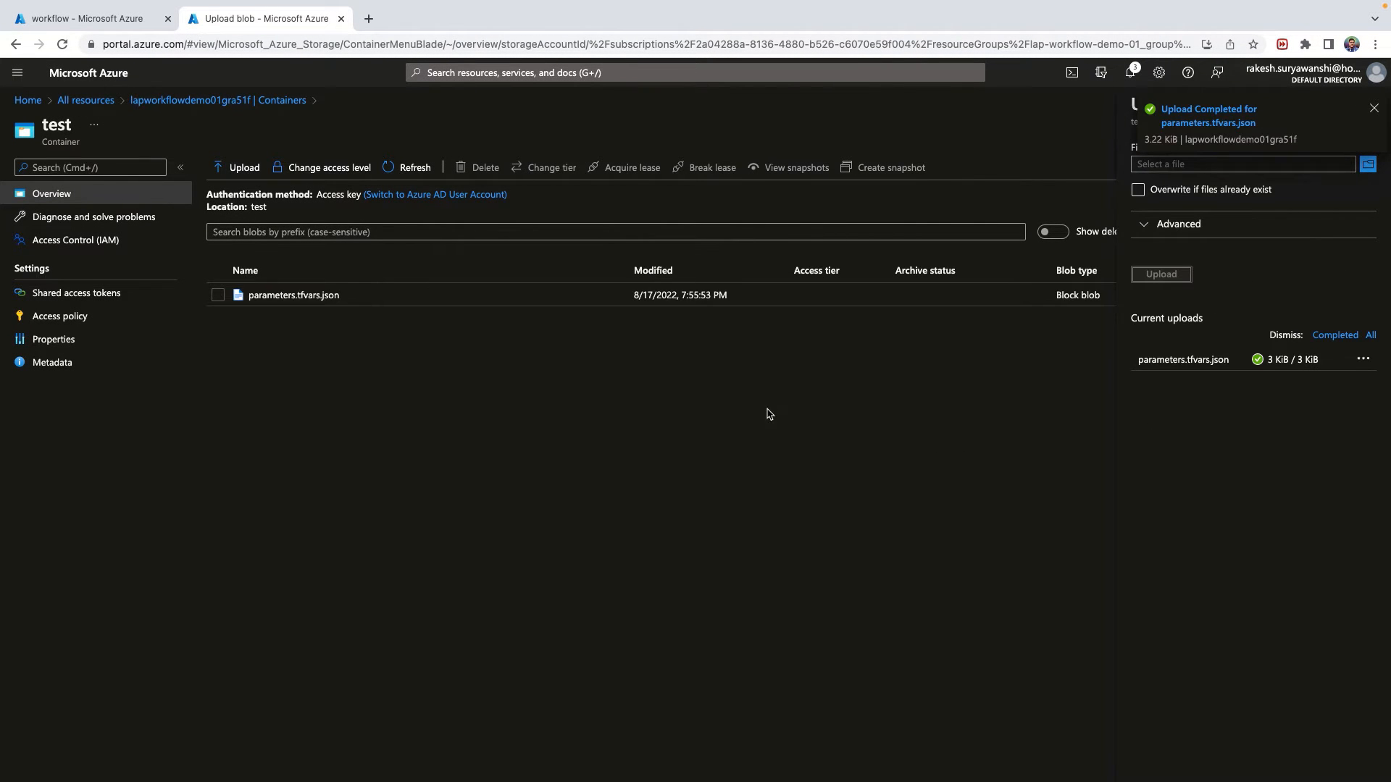
click(130, 24)
click(1067, 274)
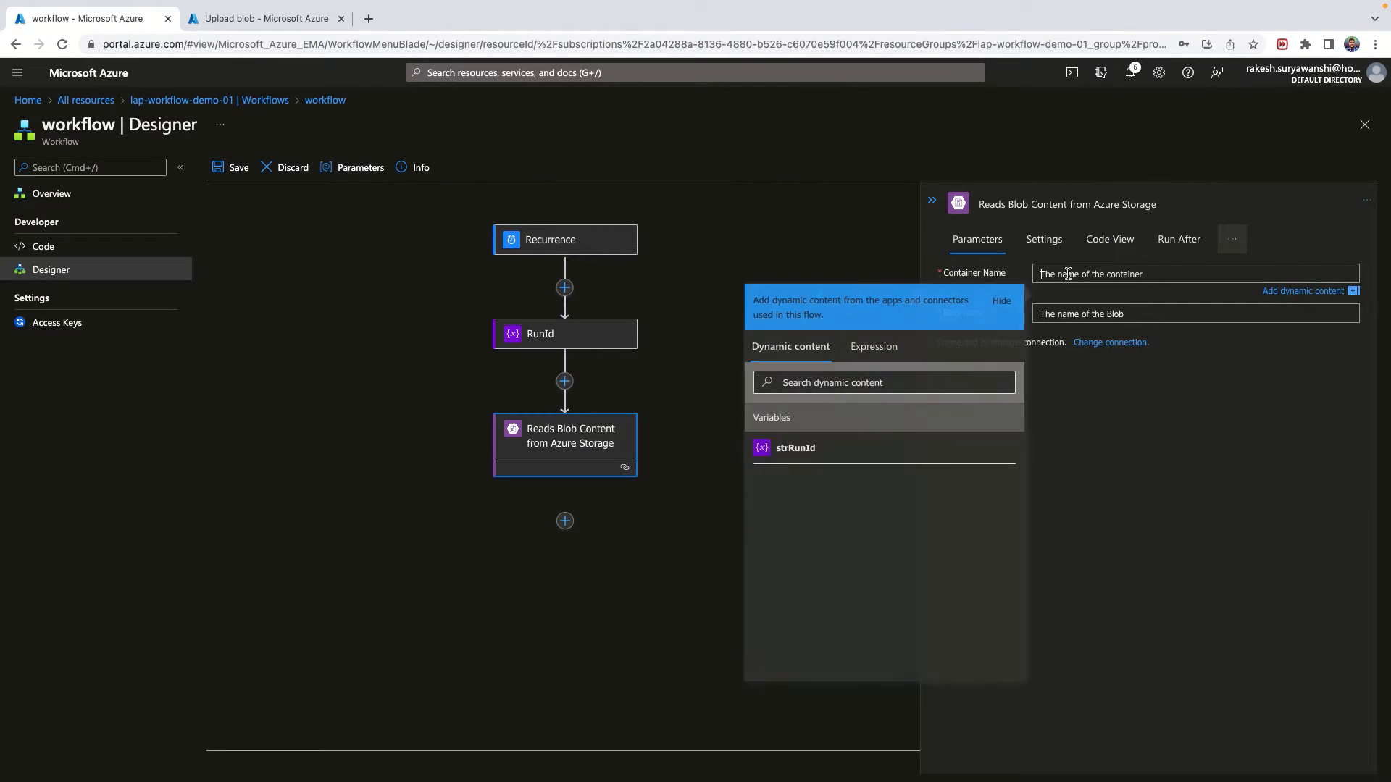
text(test)
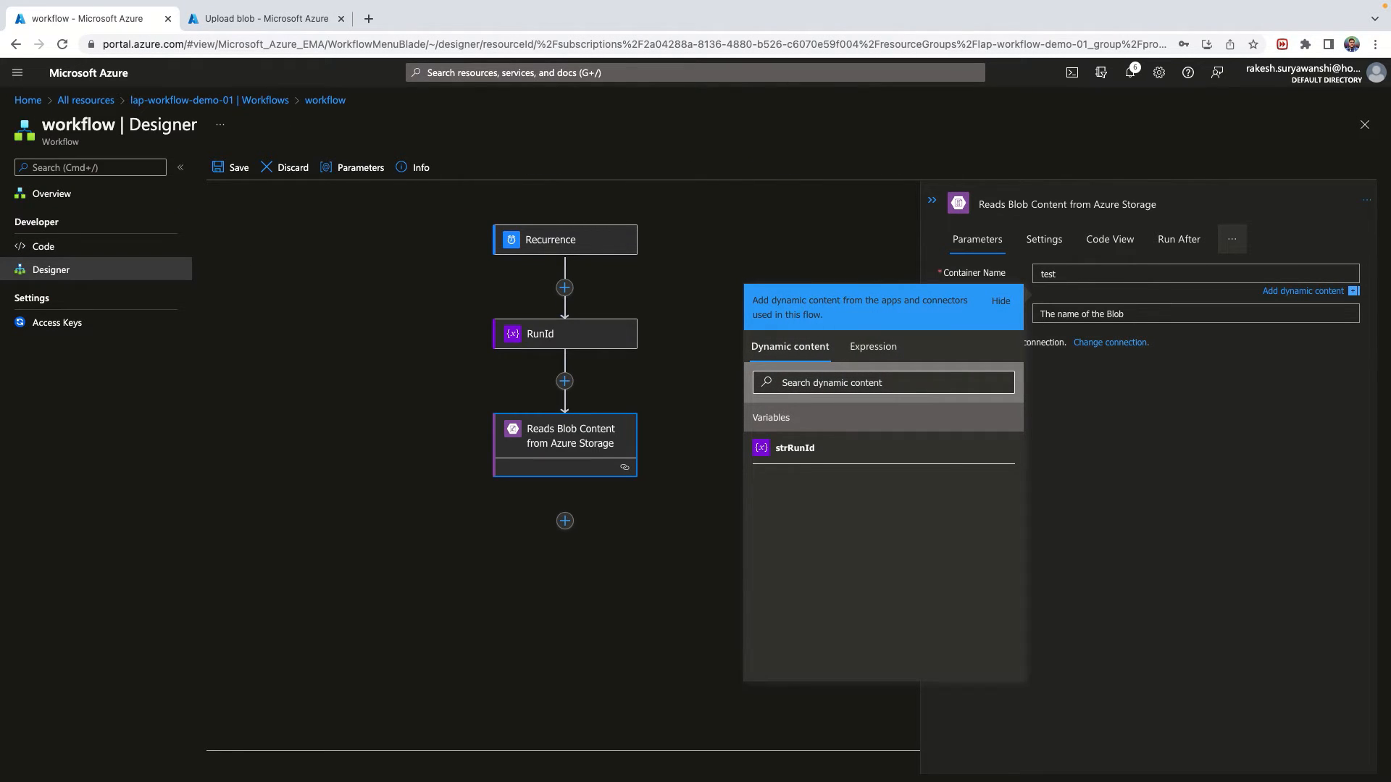
drag(1074, 274, 989, 273)
key(BackSpace)
click(1131, 447)
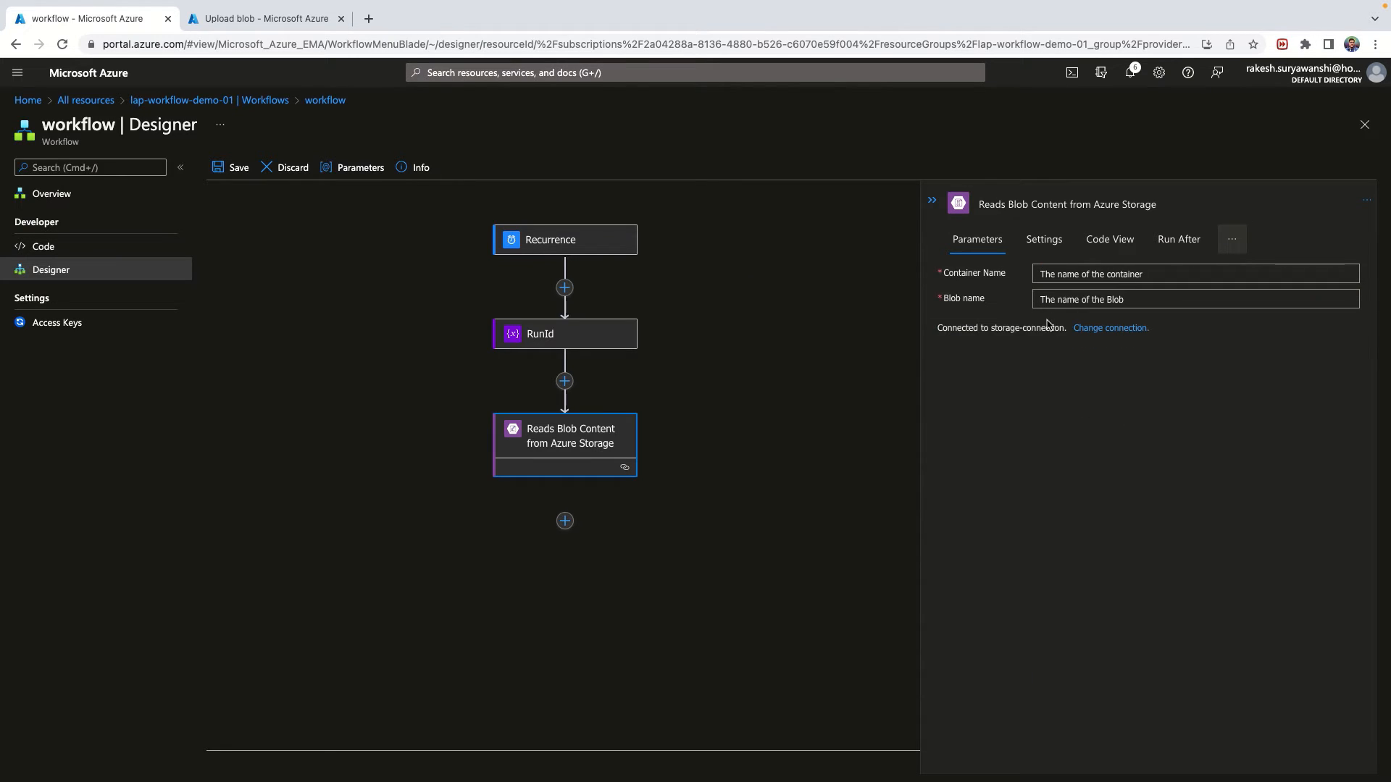
click(1076, 274)
text(test)
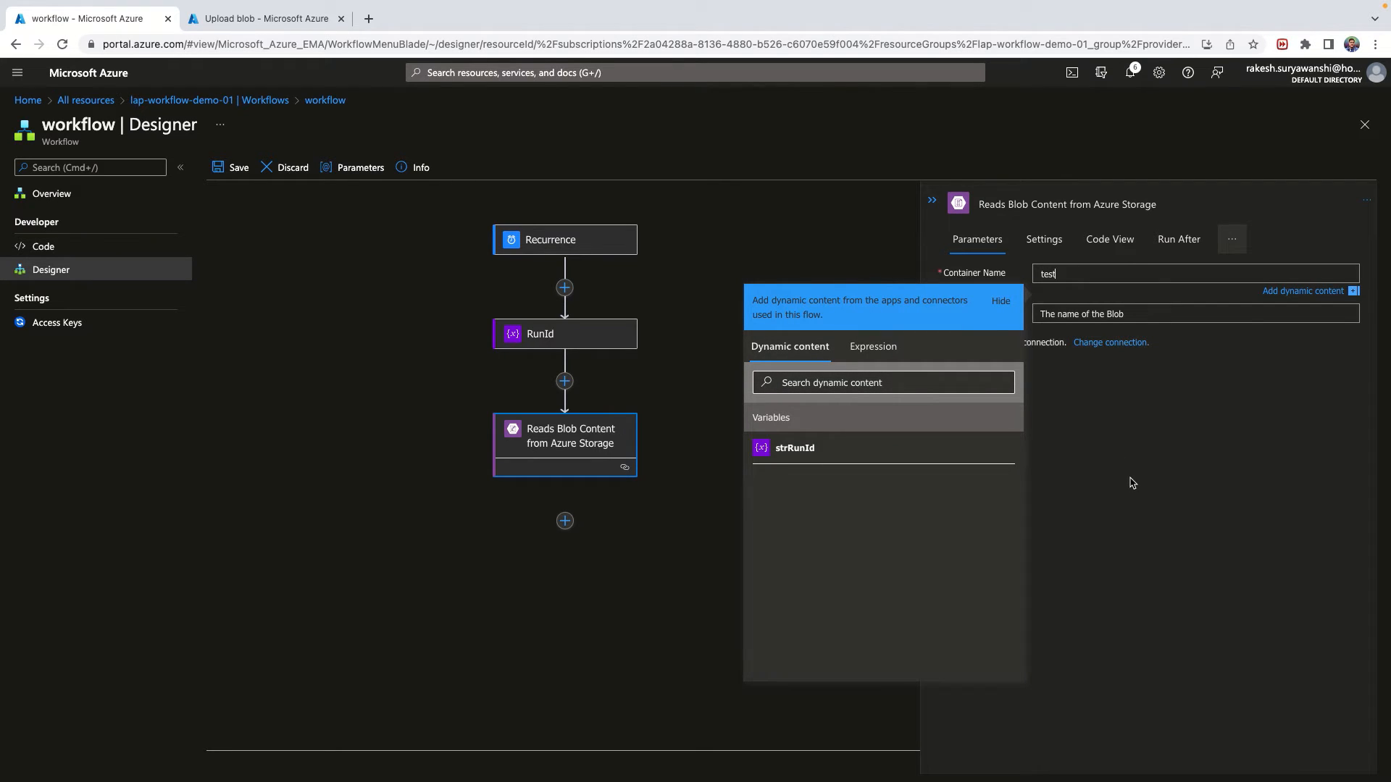
click(873, 346)
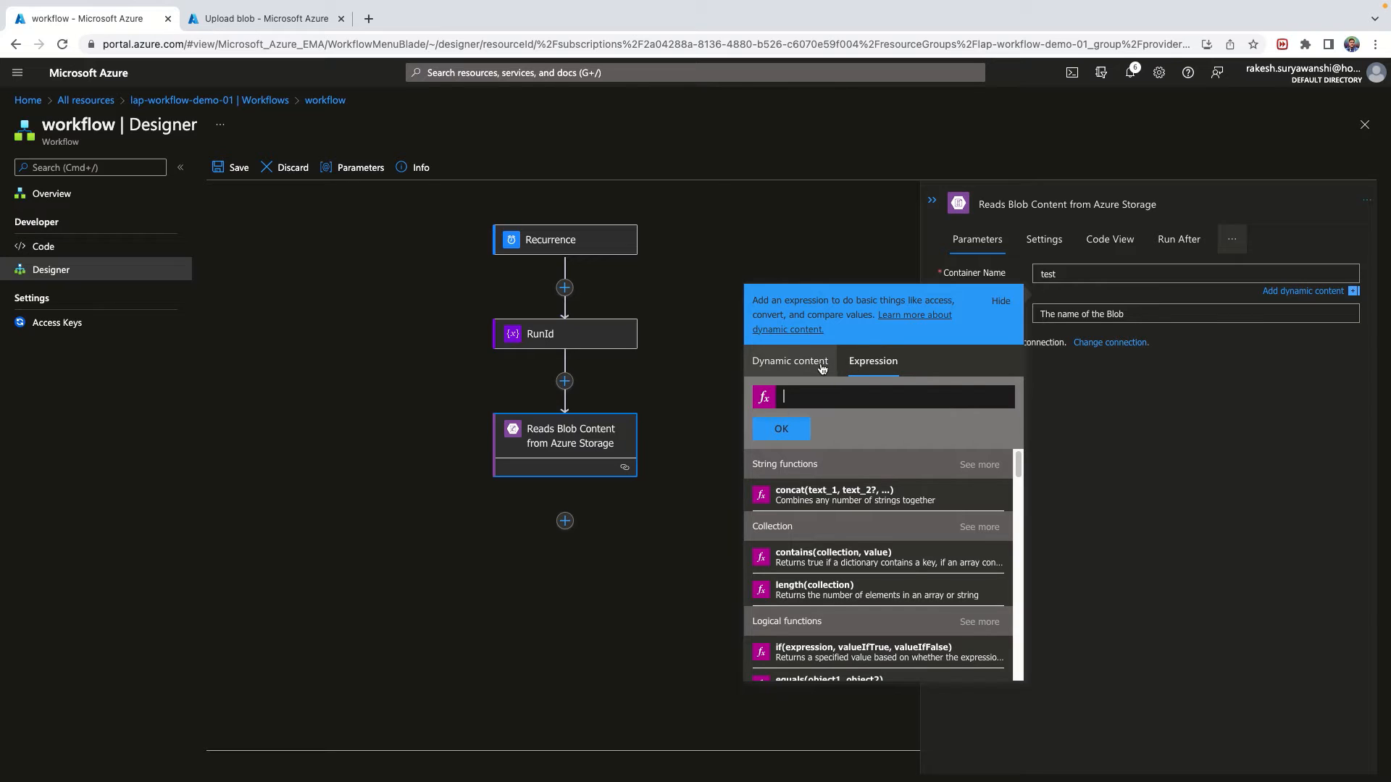
click(1033, 272)
double_click(1048, 274)
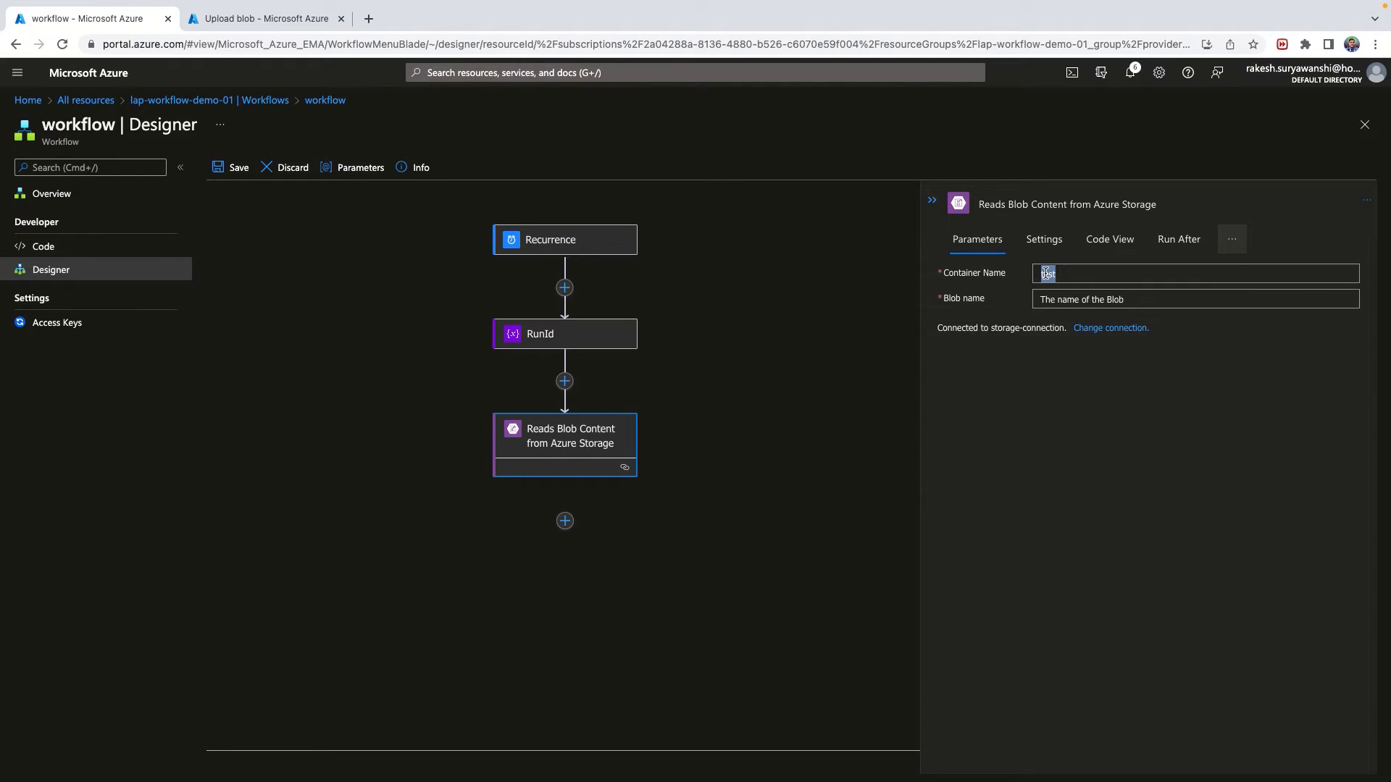
key(BackSpace)
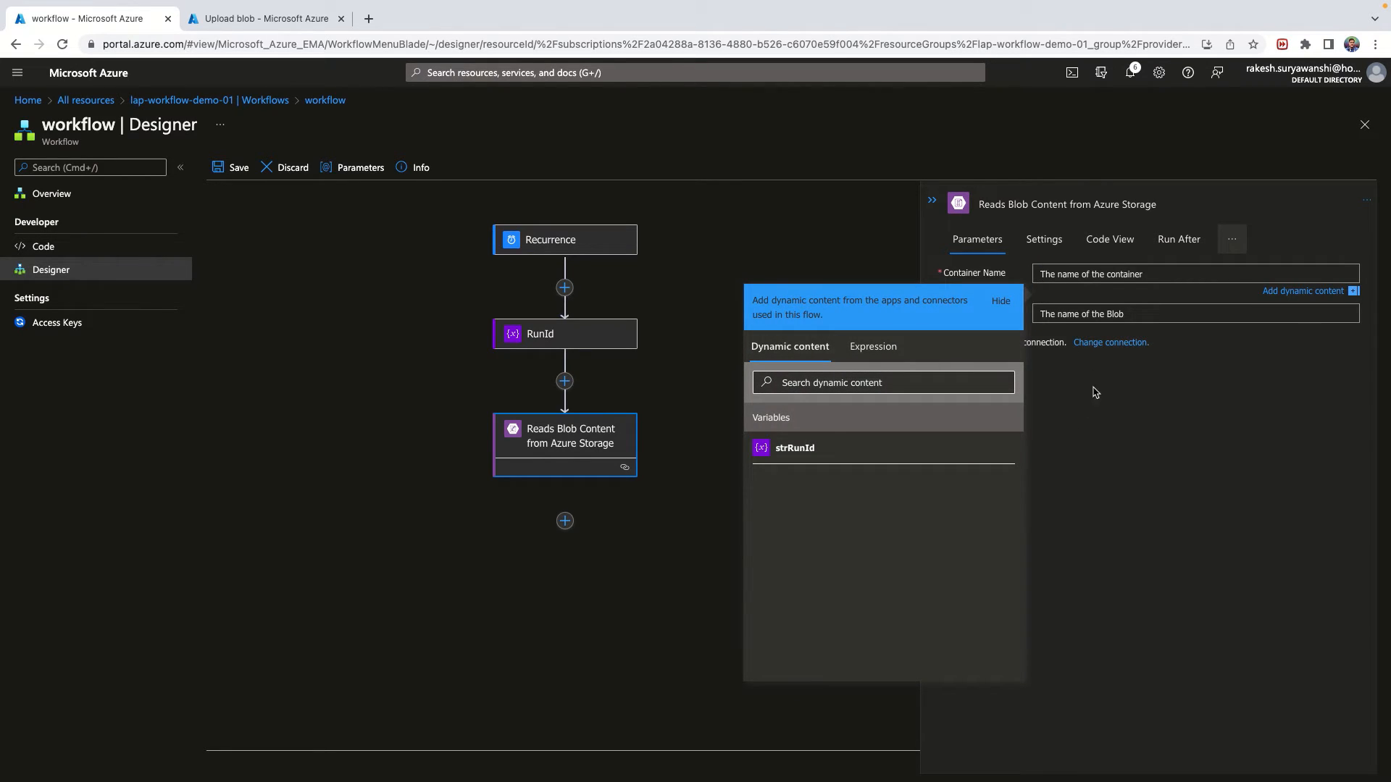
click(1137, 446)
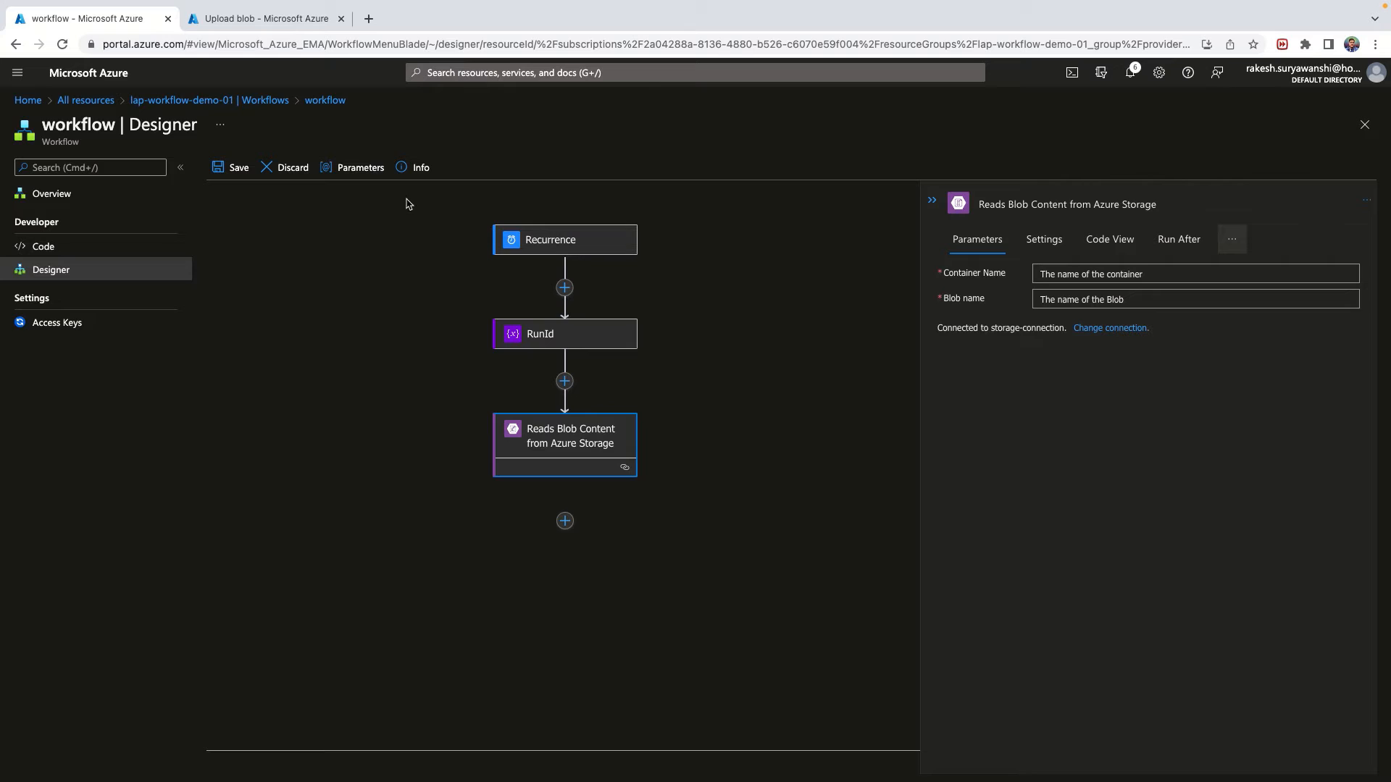
Create a workflow parameter named container-name with the type String.
click(353, 171)
click(989, 246)
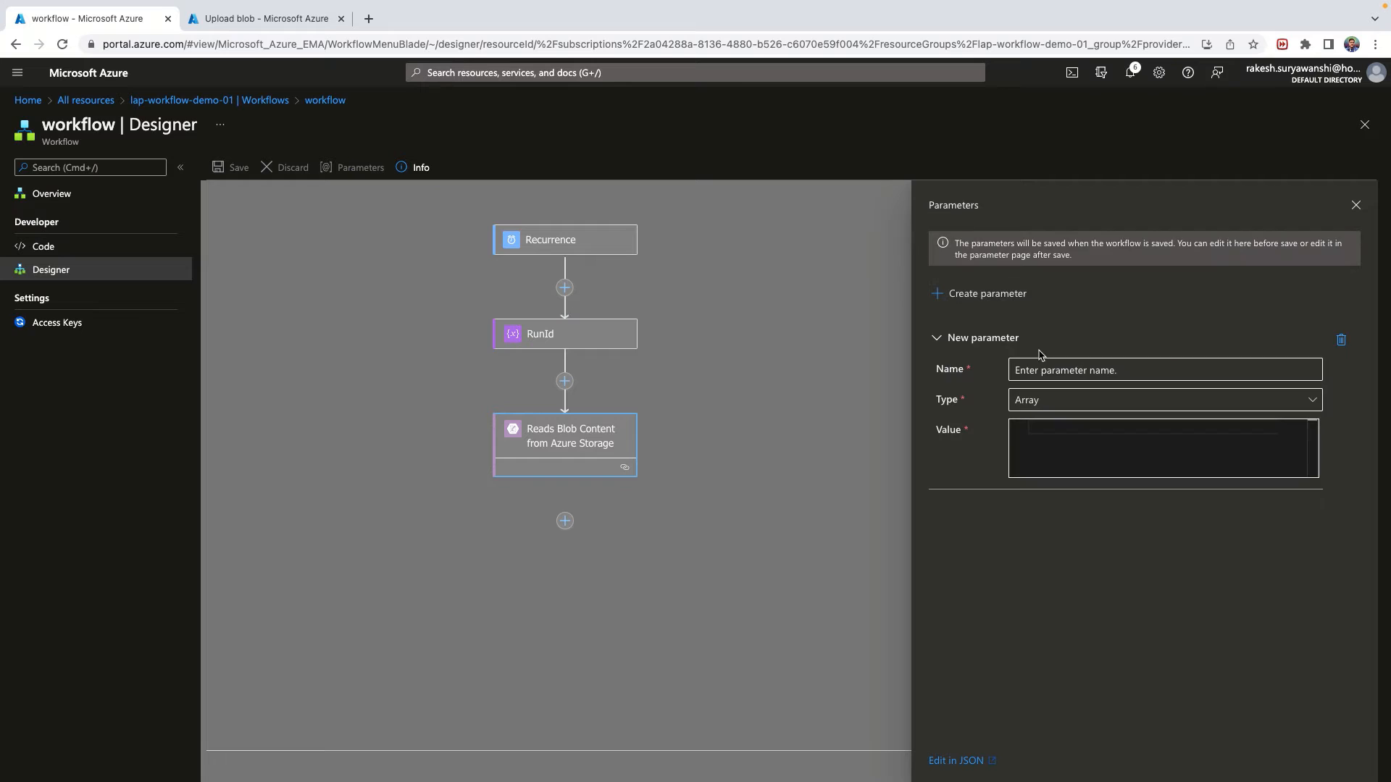
click(1056, 372)
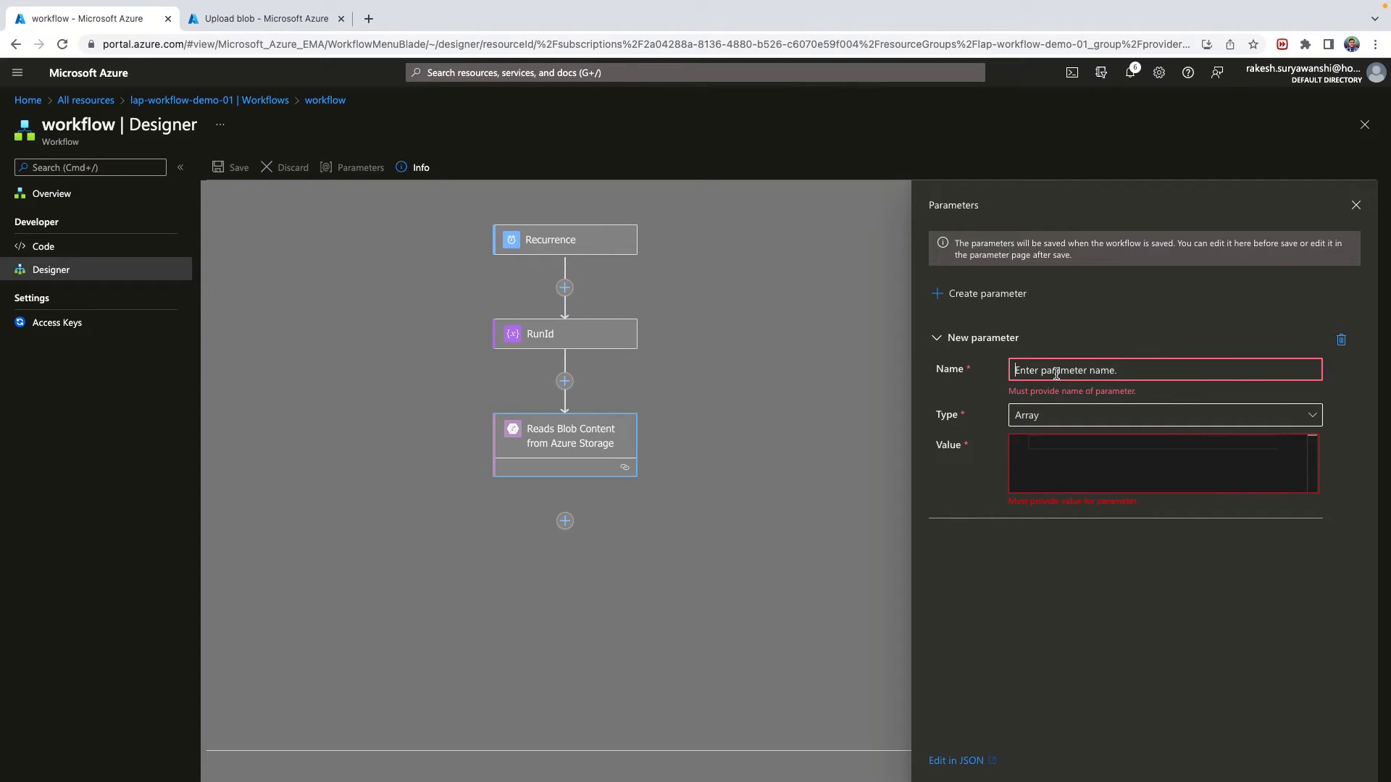
text(container)
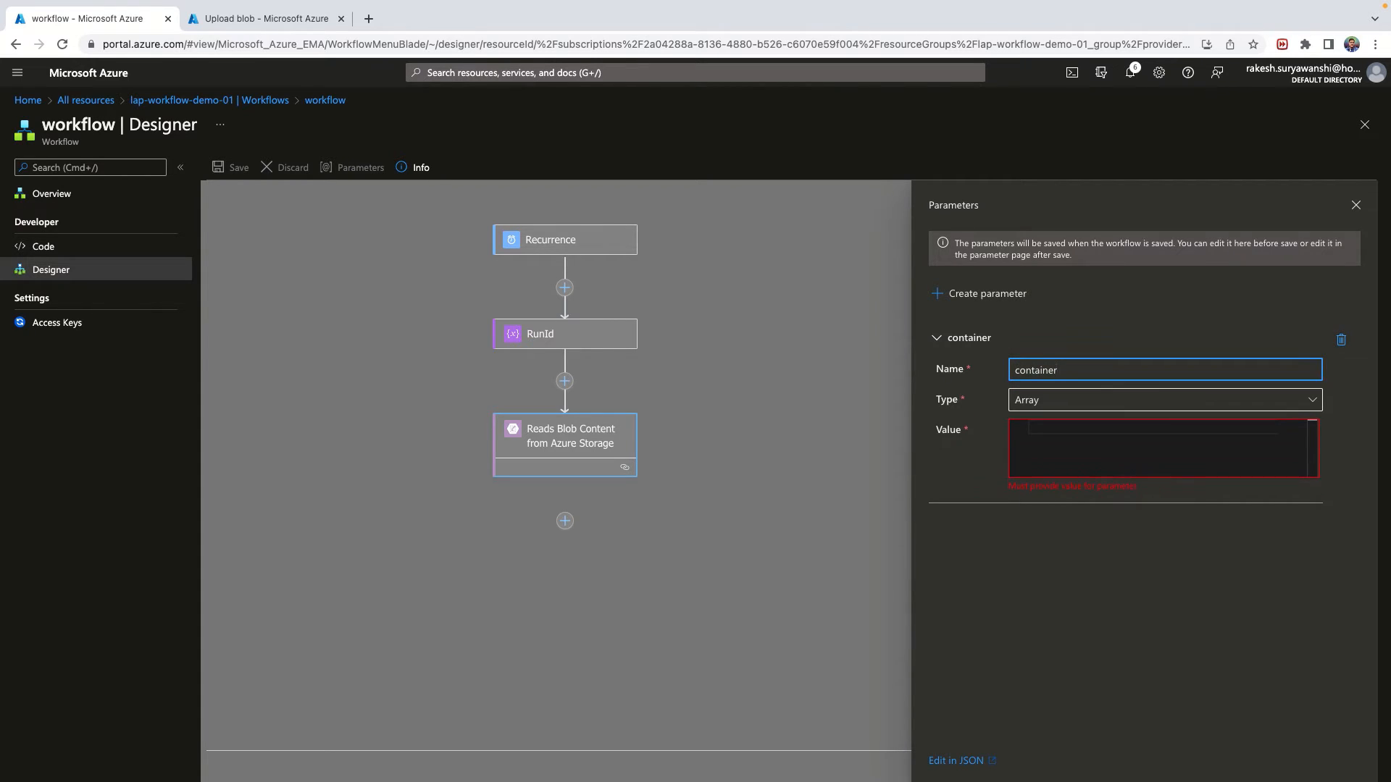
text(-name)
click(1065, 399)
click(1047, 555)
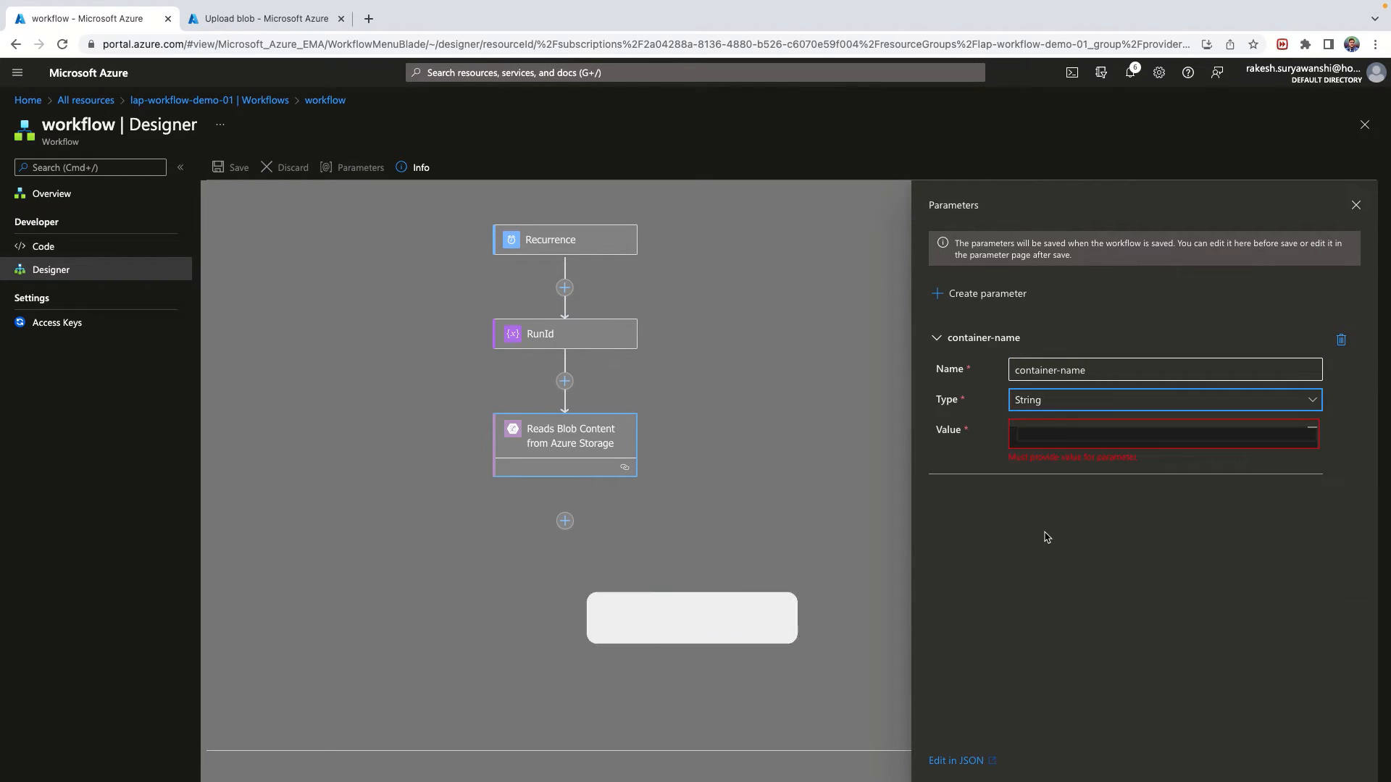
Set the container-name parameter's value to test and return to the blob action's settings.
click(1055, 431)
text(stest)
key(shift+super+Left)
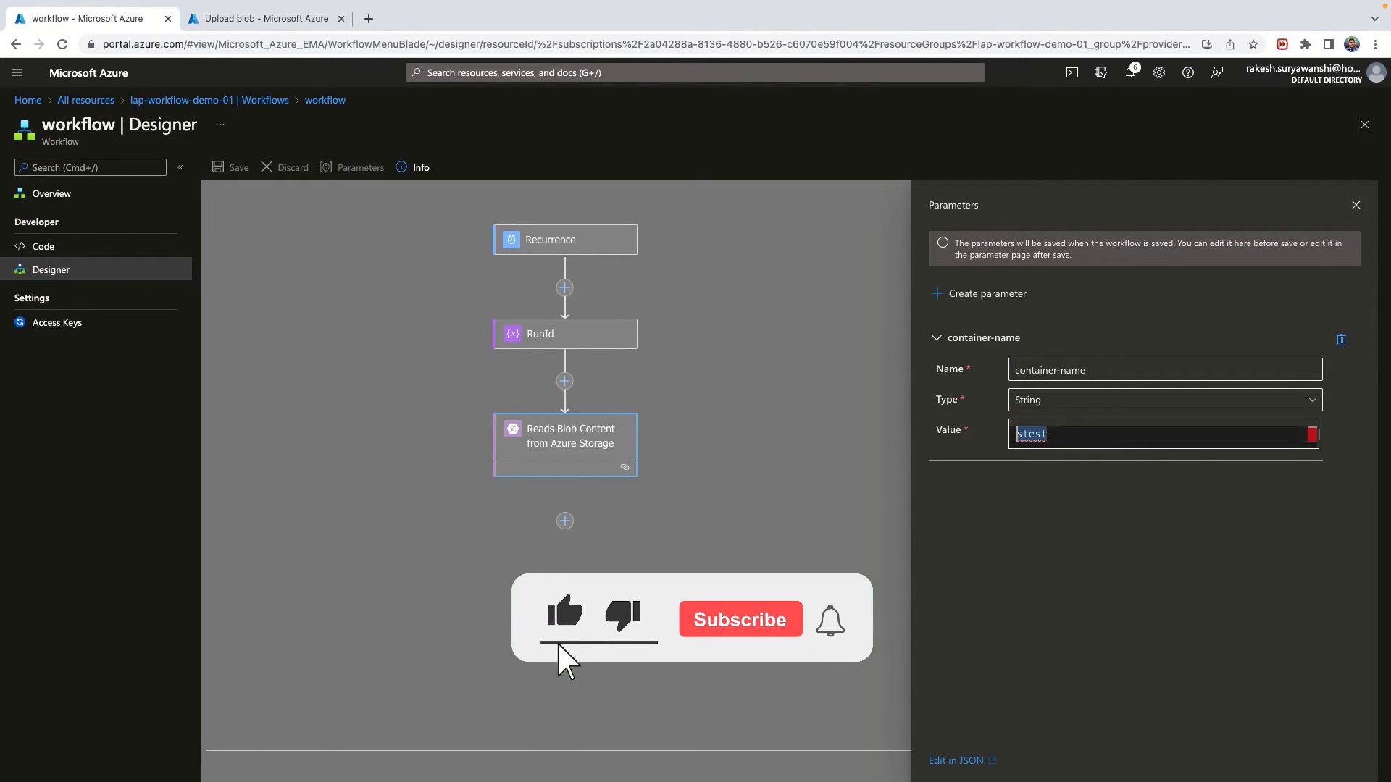
key(BackSpace)
text(test)
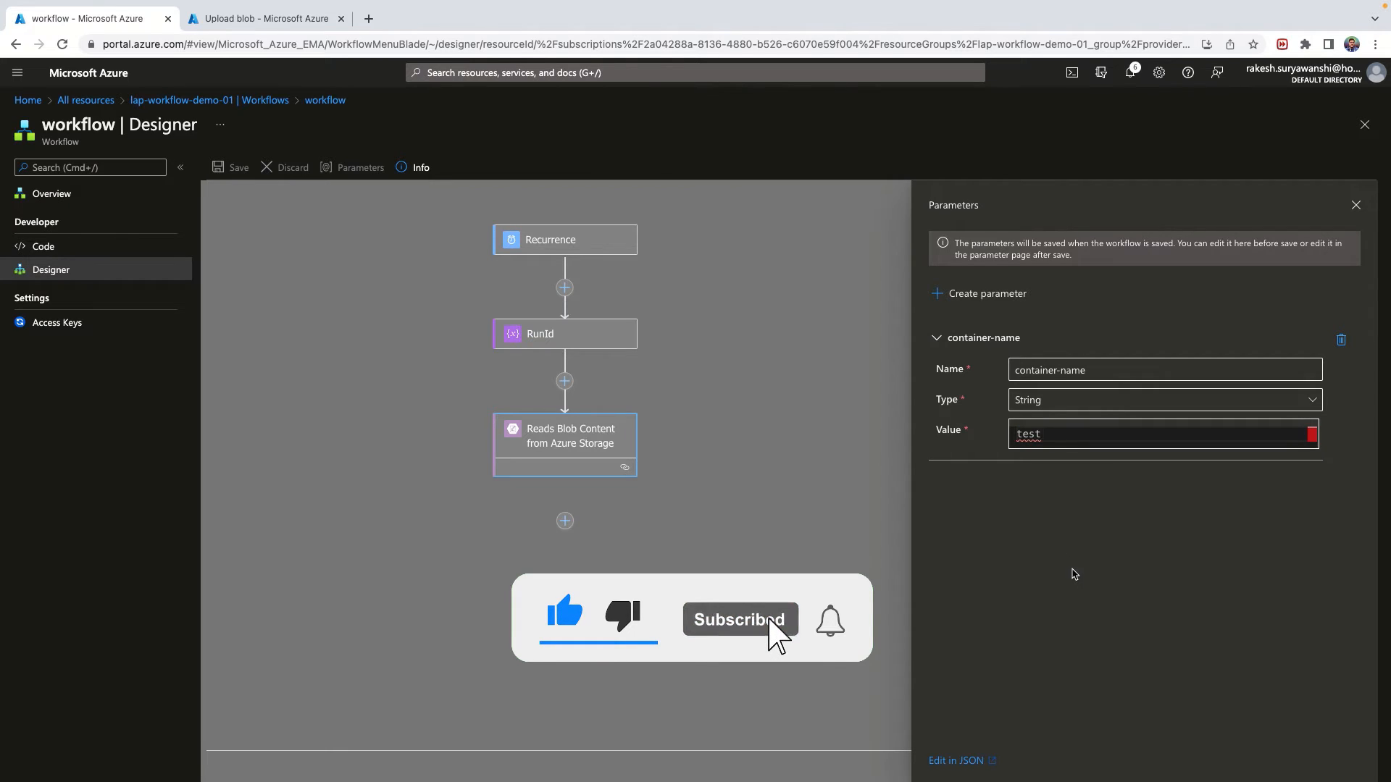
click(974, 339)
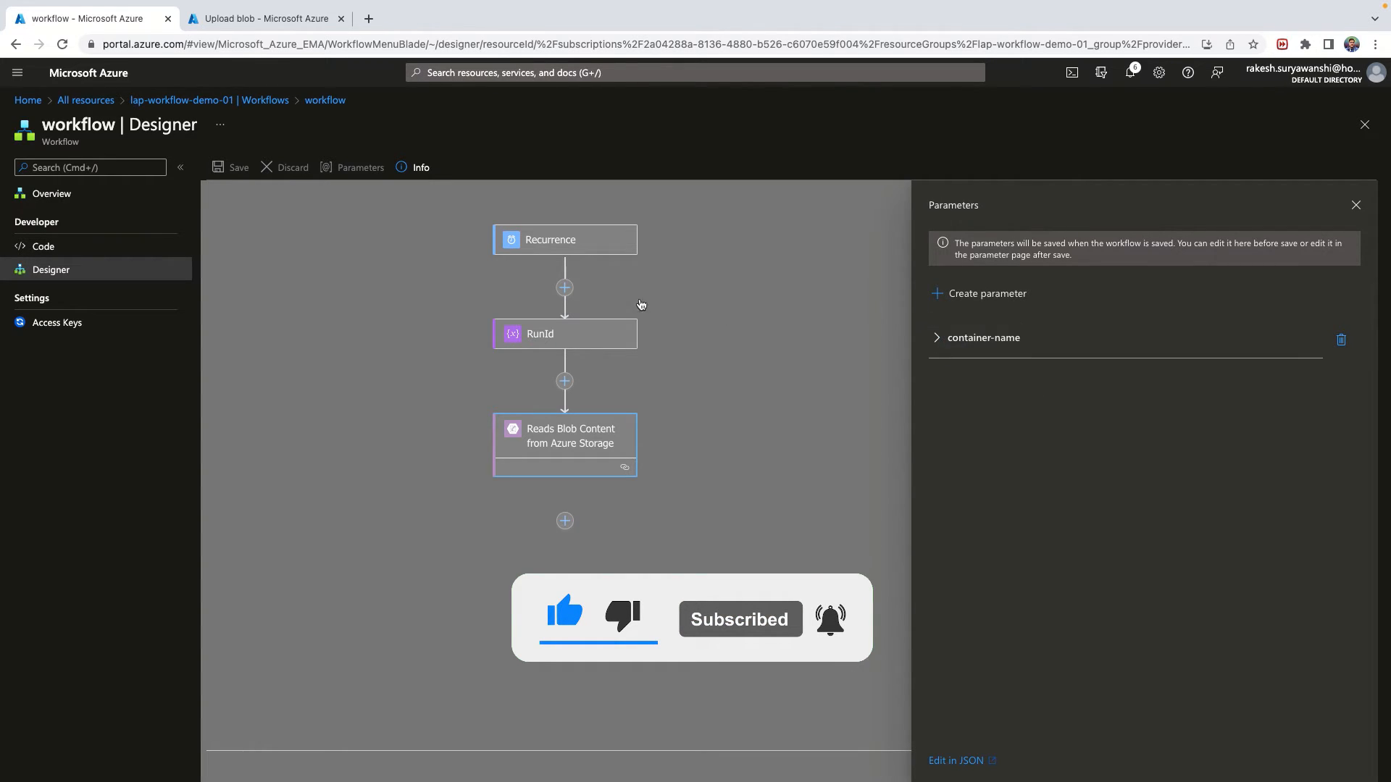
click(1356, 206)
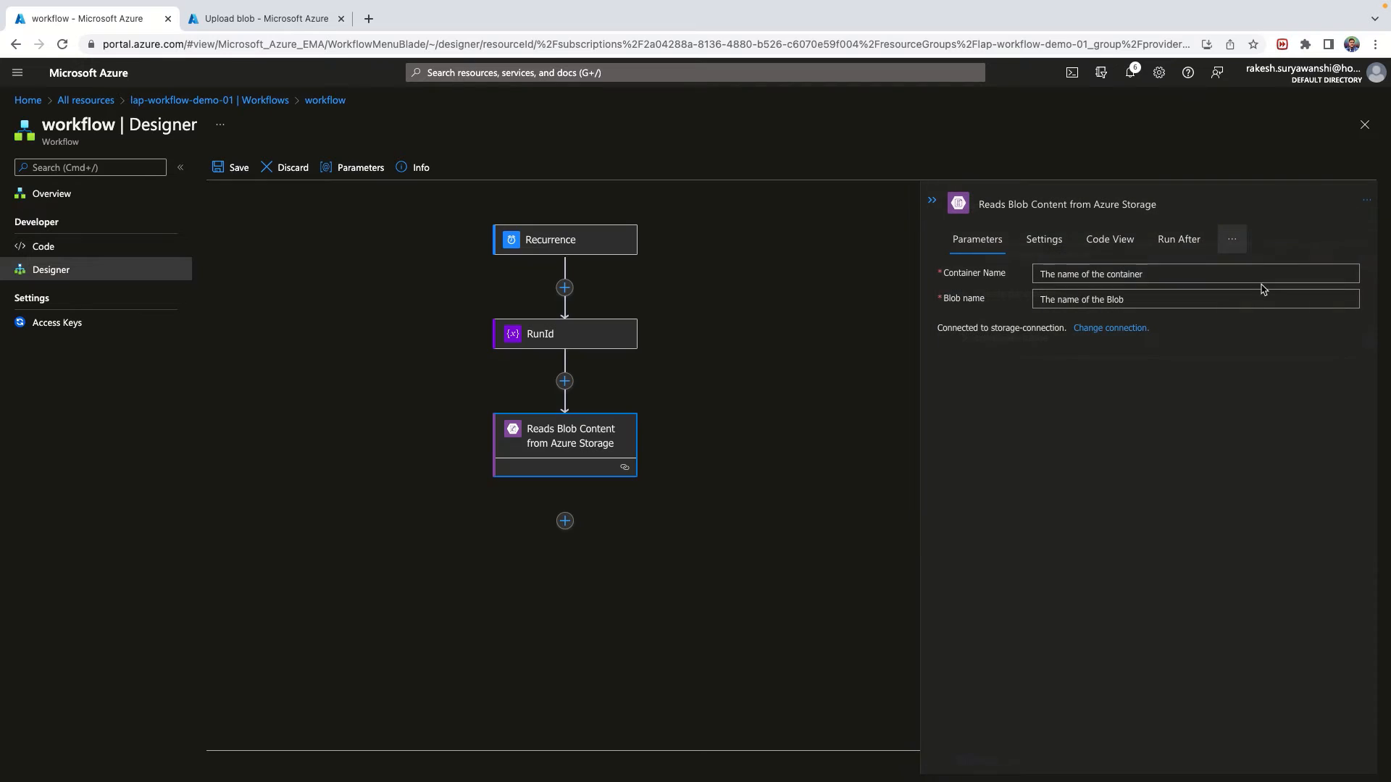
Use the container-name parameter as the Container Name of the Reads Blob Content from Azure Storage action.
click(1085, 279)
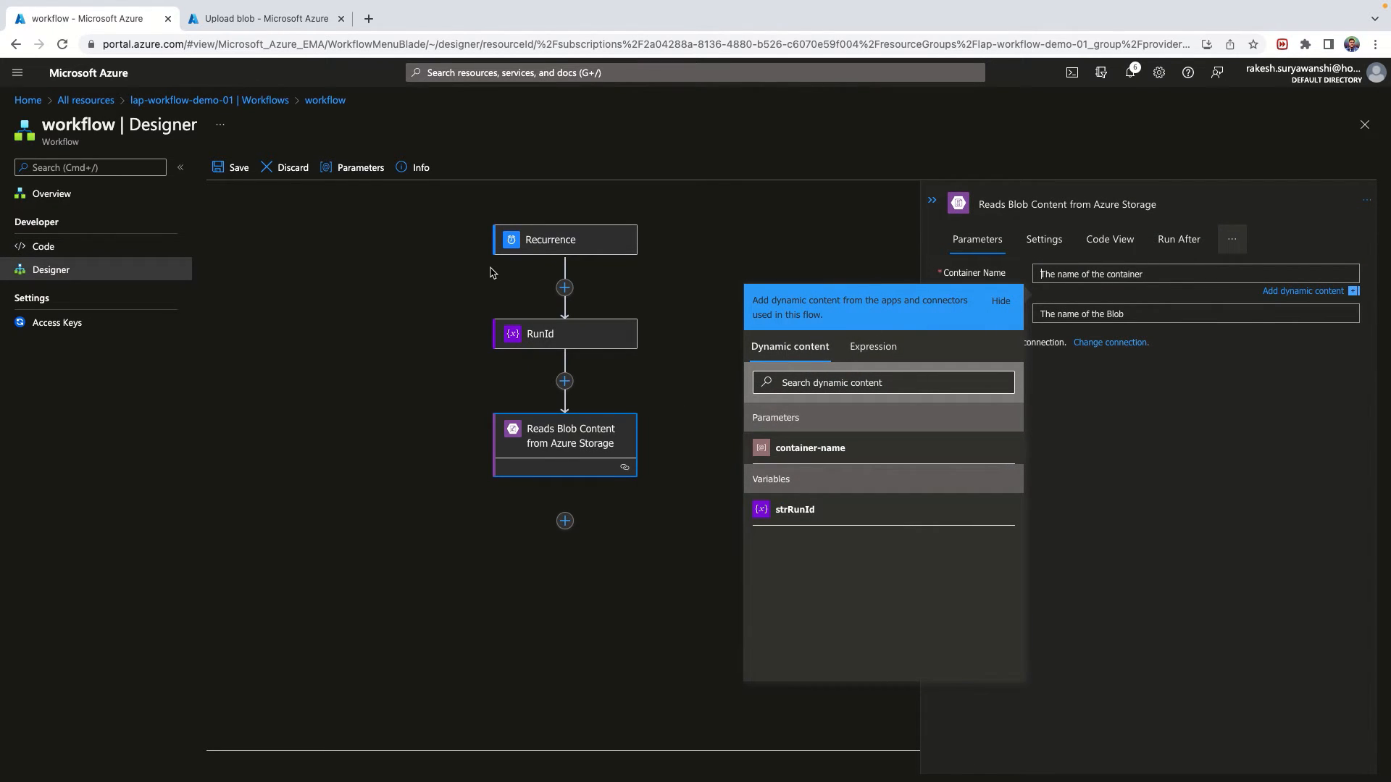
click(787, 449)
click(1154, 497)
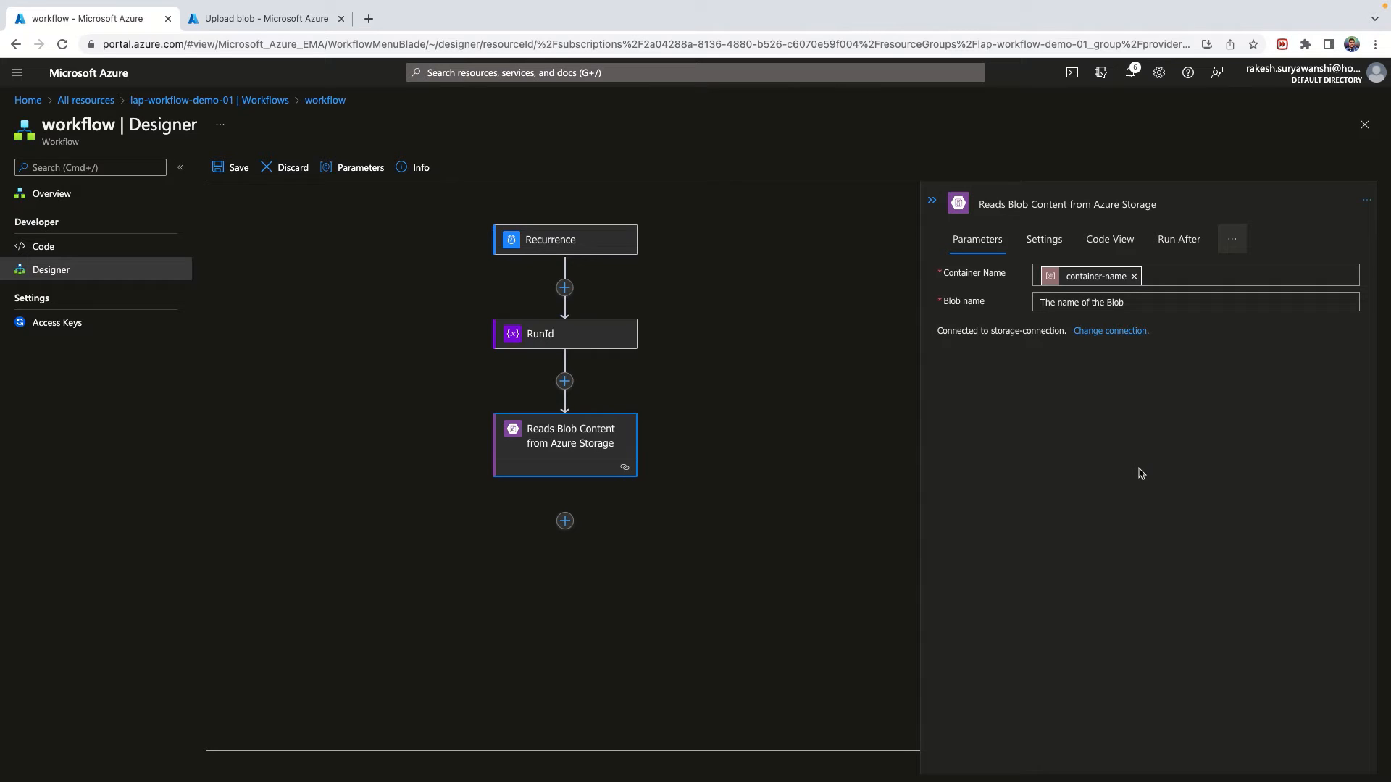
Copy the blob name parameters.tfvars.json from the test container in the storage tab and return to the workflow designer.
click(1055, 301)
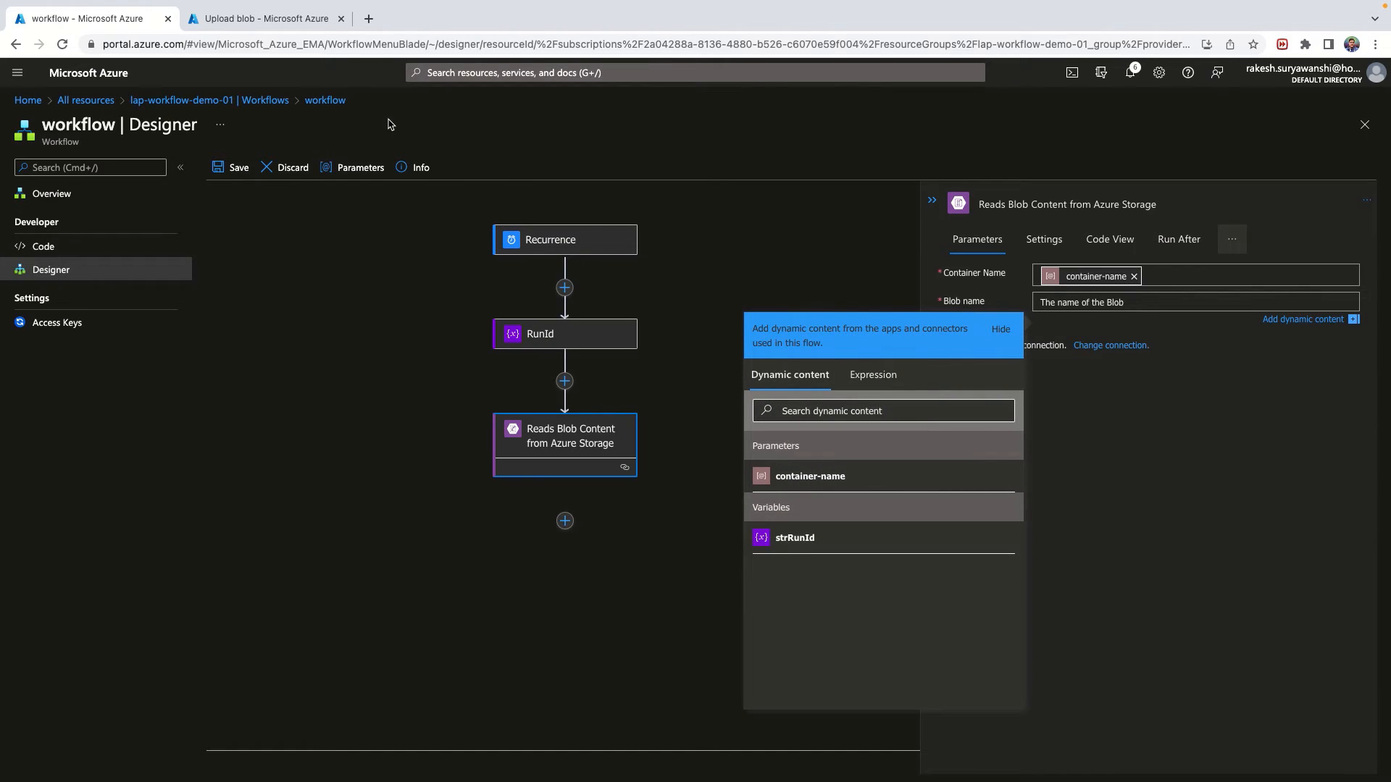
click(250, 18)
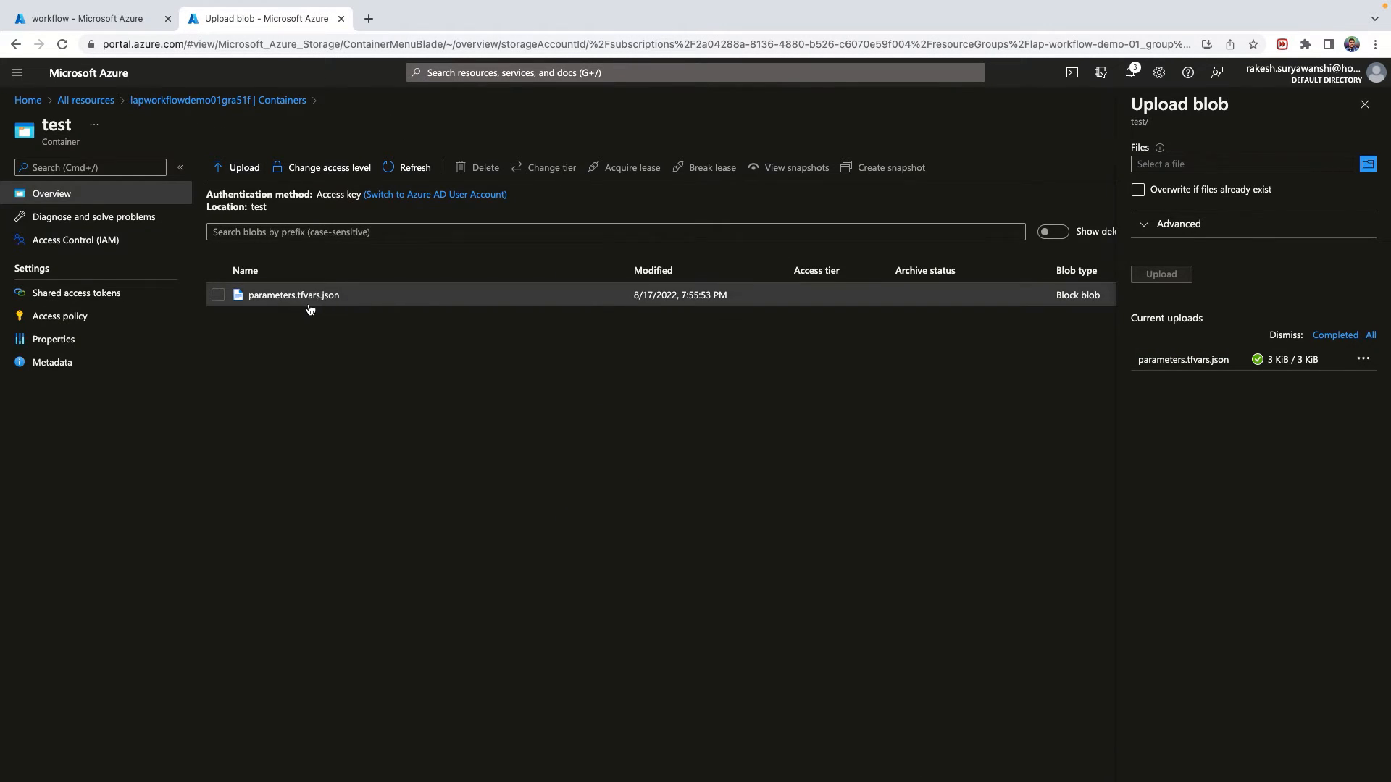
drag(340, 297, 242, 308)
right_click(261, 294)
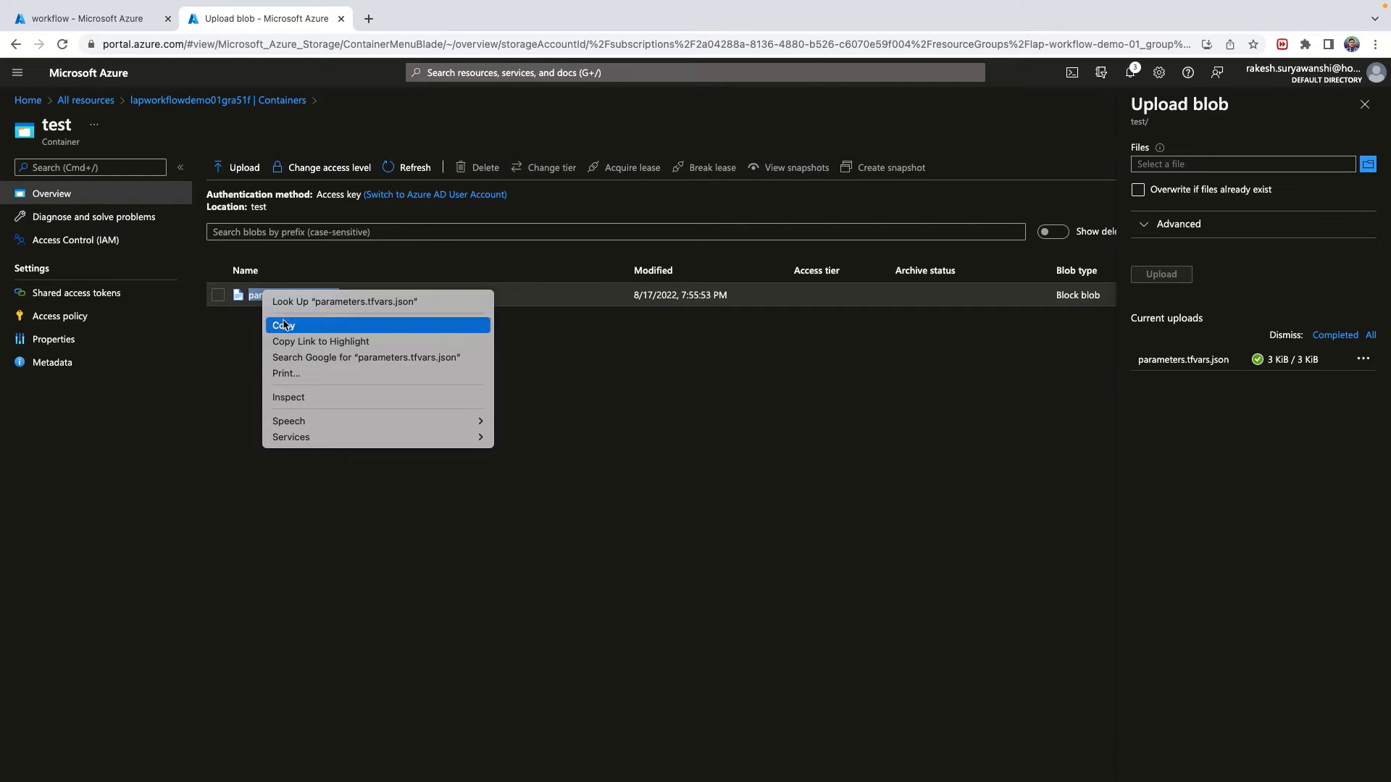
click(283, 325)
click(118, 20)
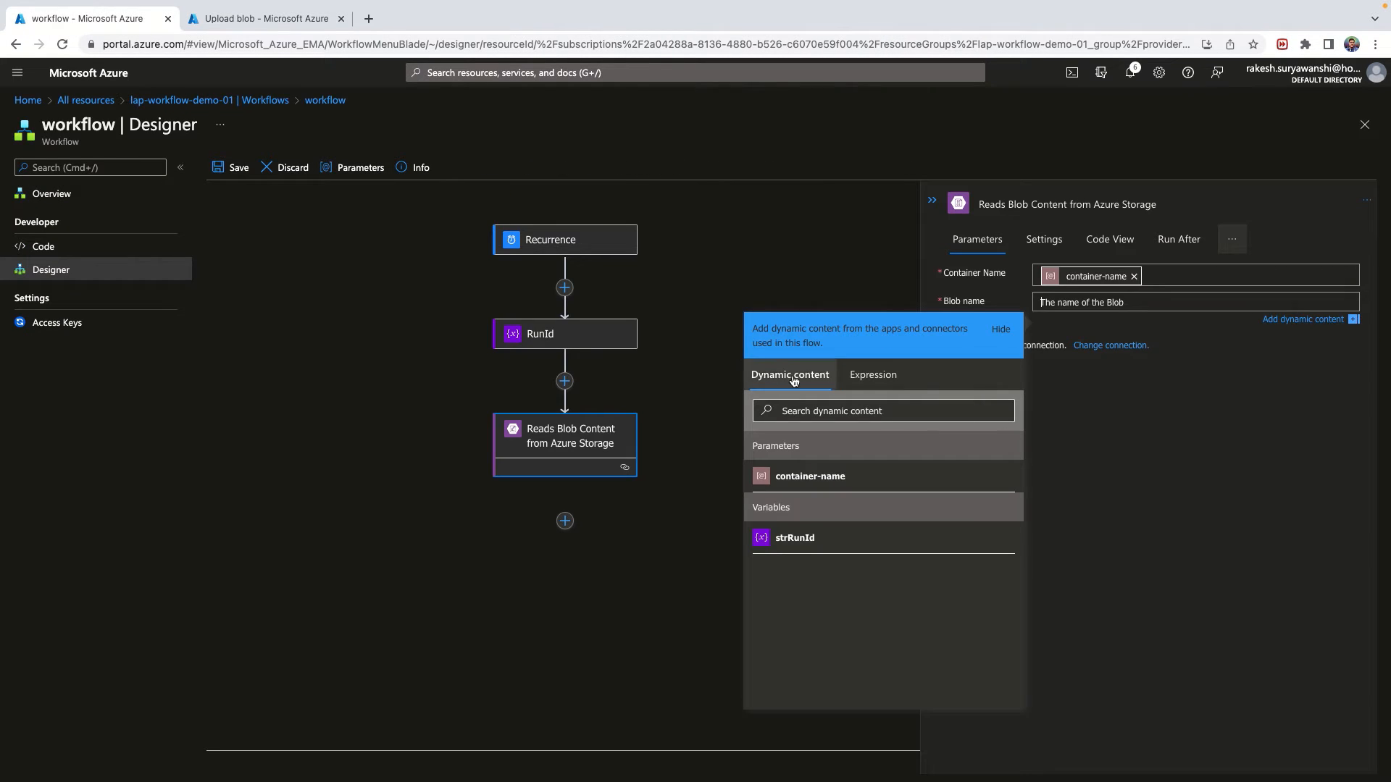
Create a second workflow parameter named blob-name with the type String.
click(357, 169)
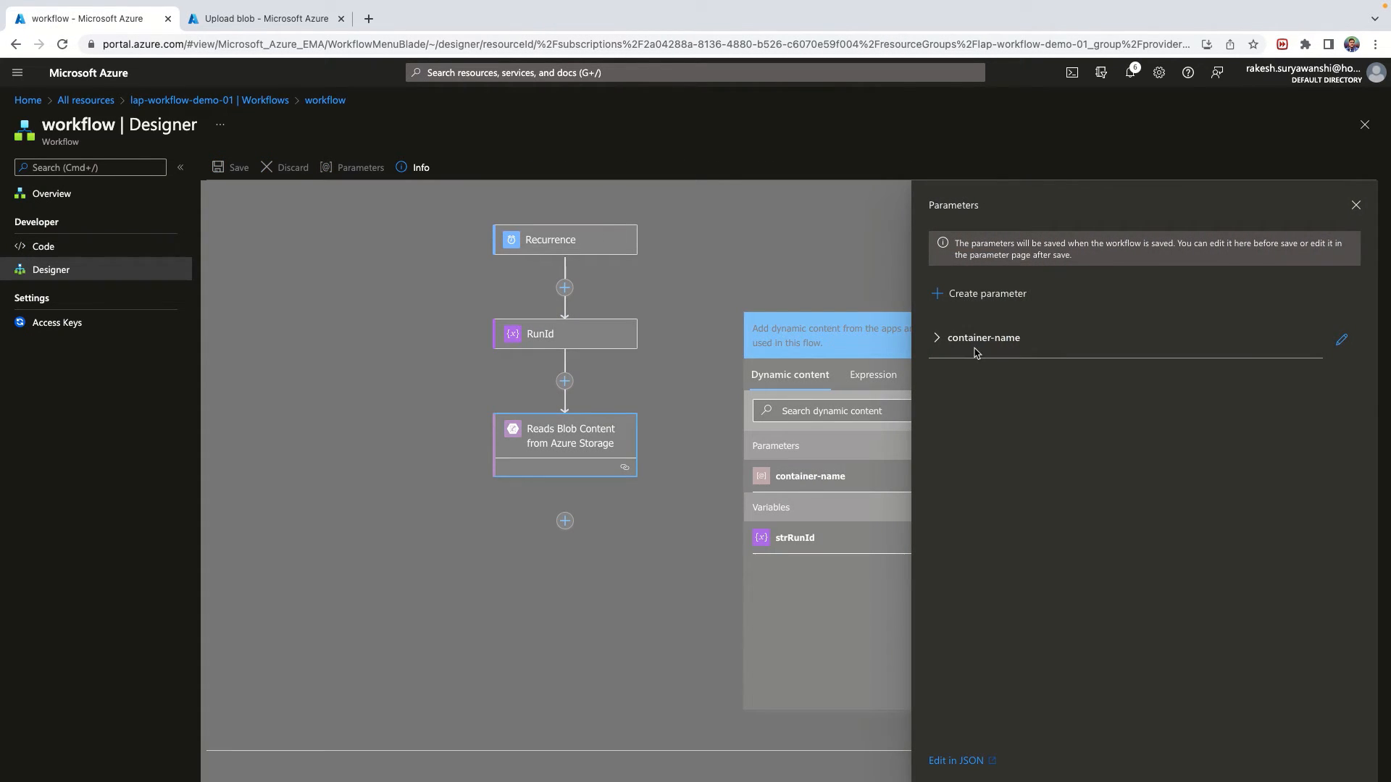
click(986, 296)
click(1053, 374)
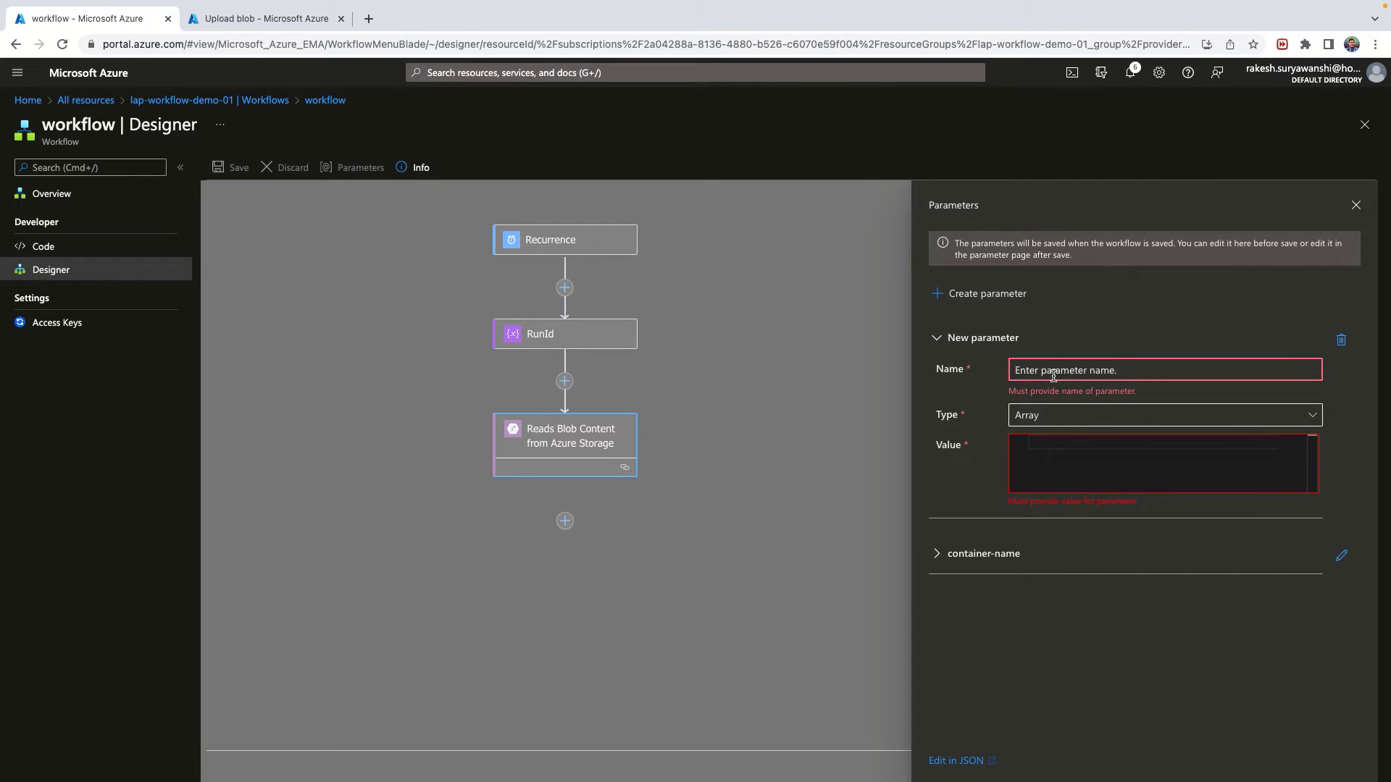
text(blob-)
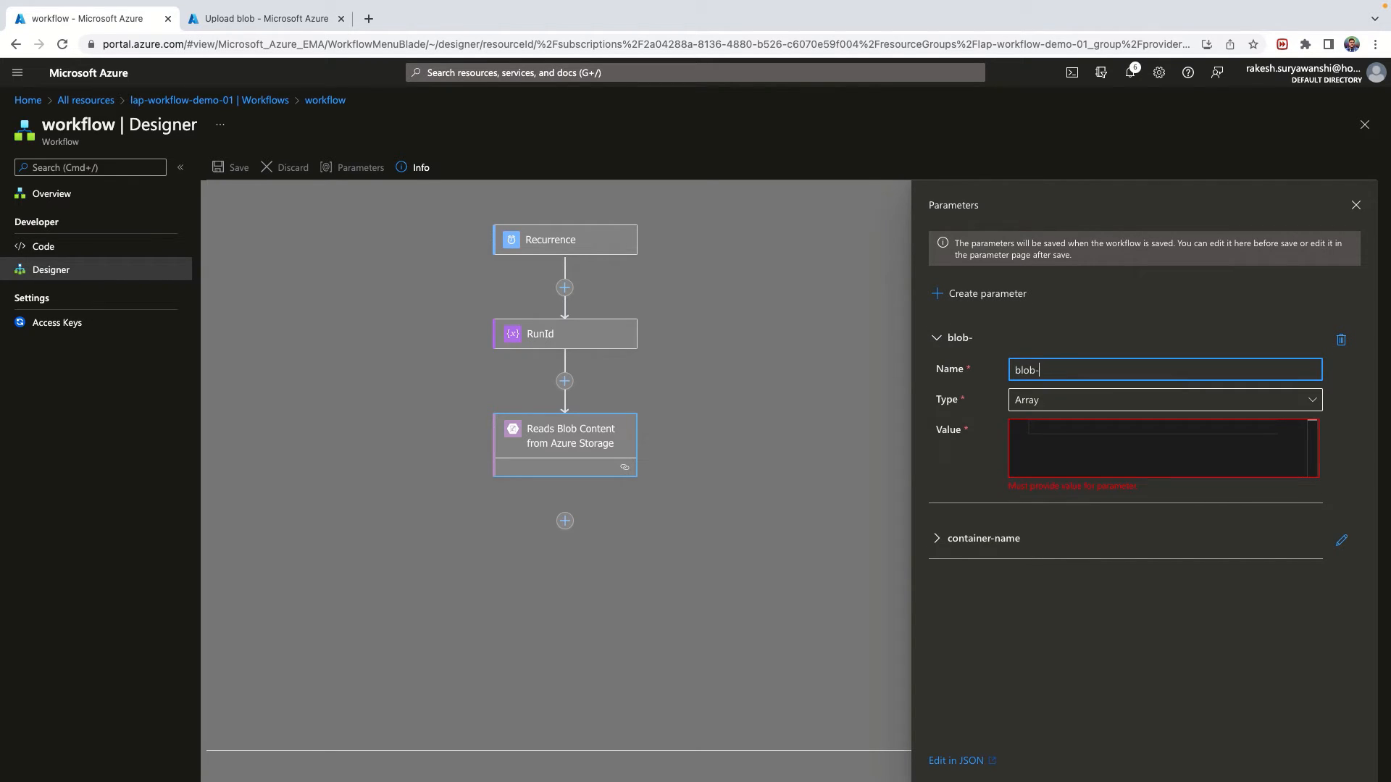
text(name)
click(1087, 406)
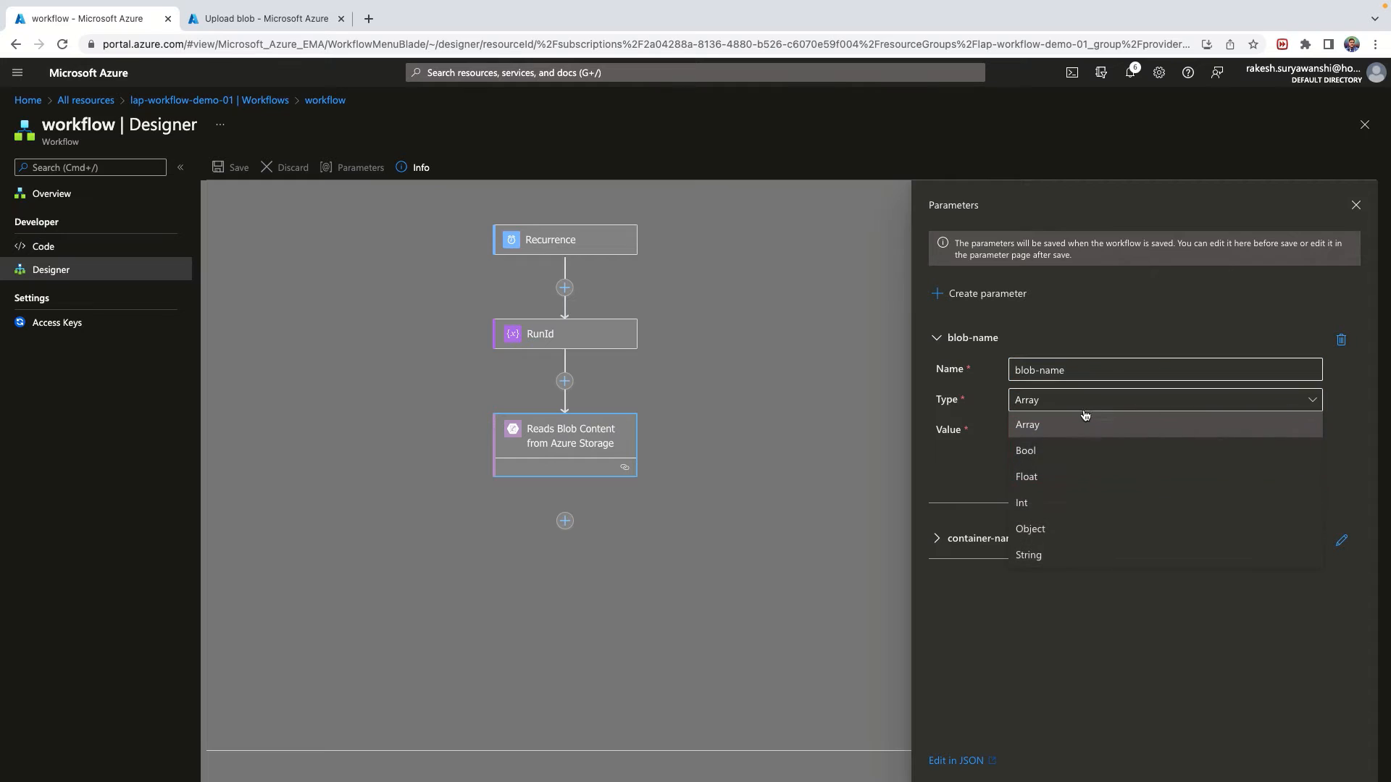
click(1037, 550)
Set the blob-name parameter's value to parameters.tfvars.json, copying the name again from the test container, and close the workflow parameters.
click(1045, 429)
right_click(1044, 431)
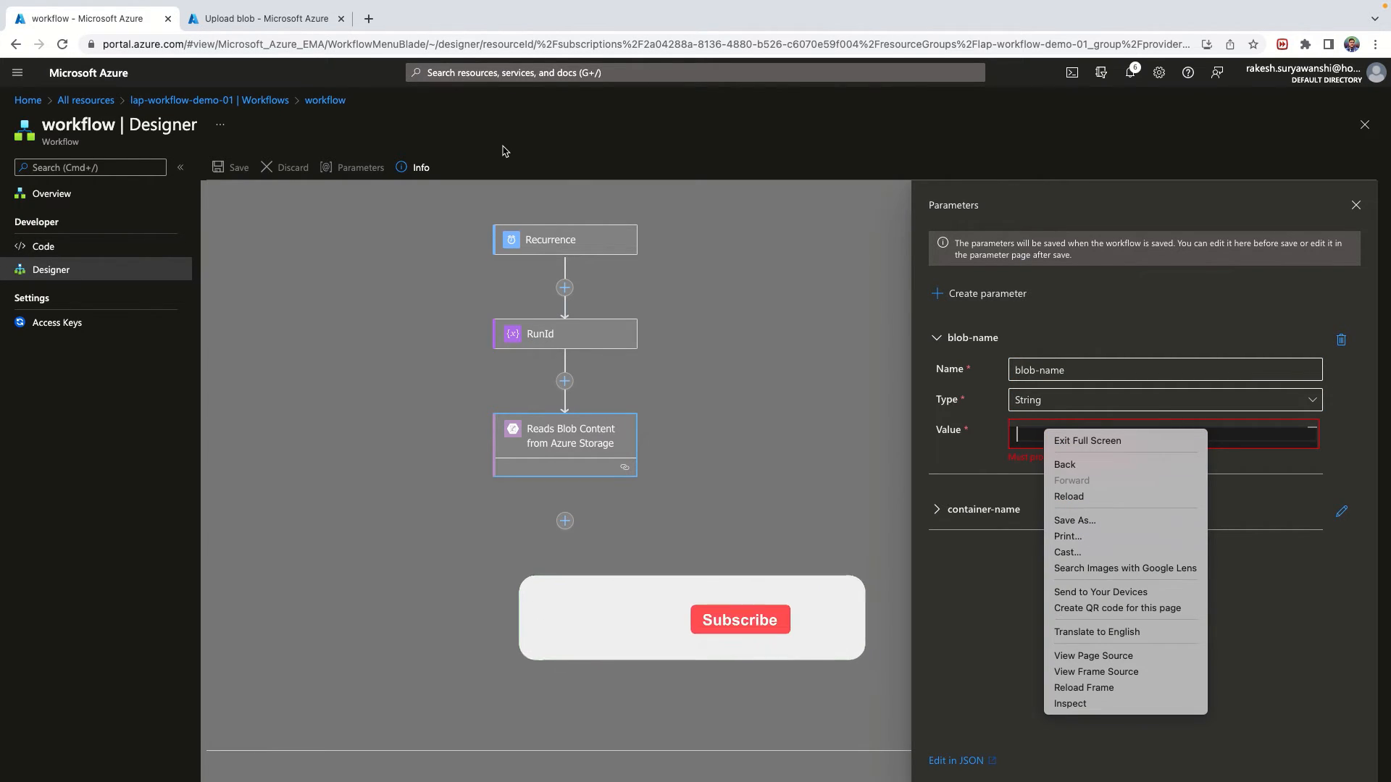
click(286, 25)
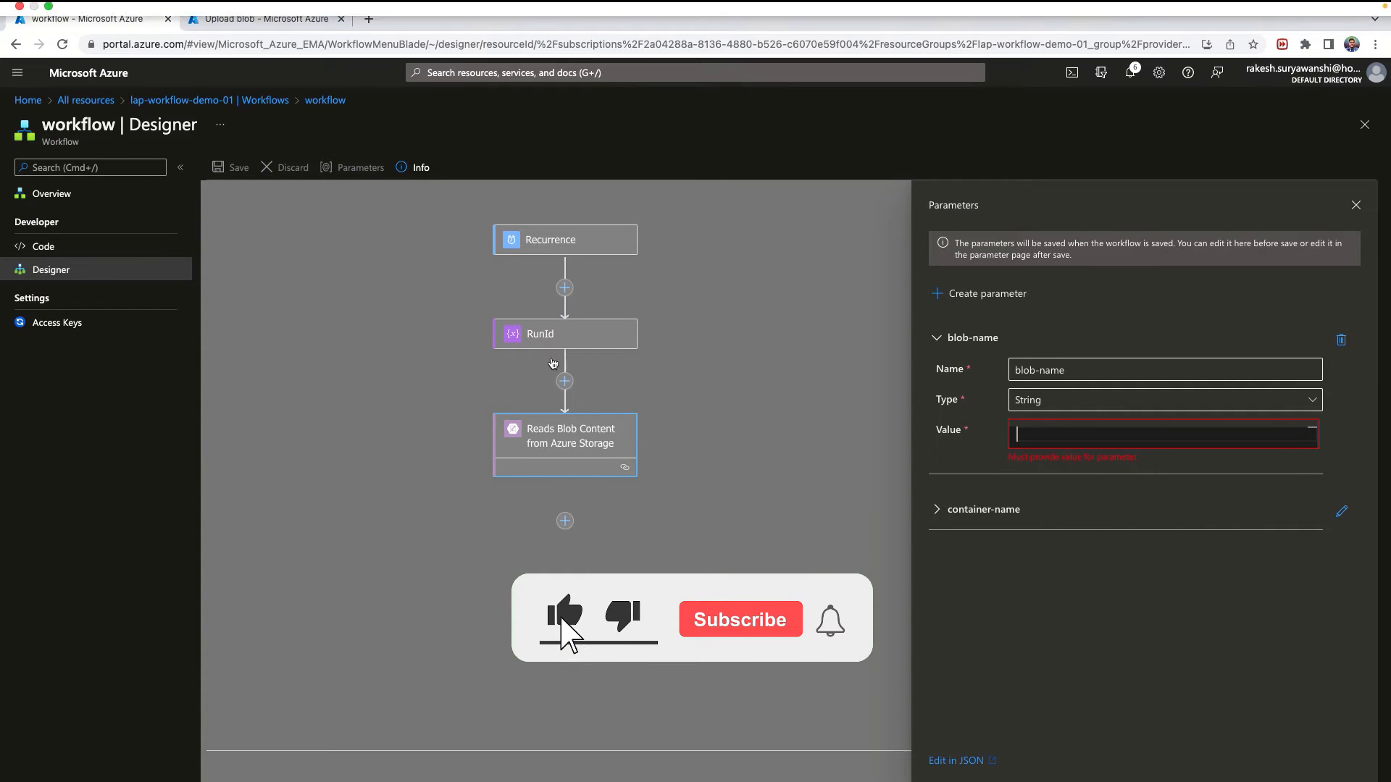
click(304, 31)
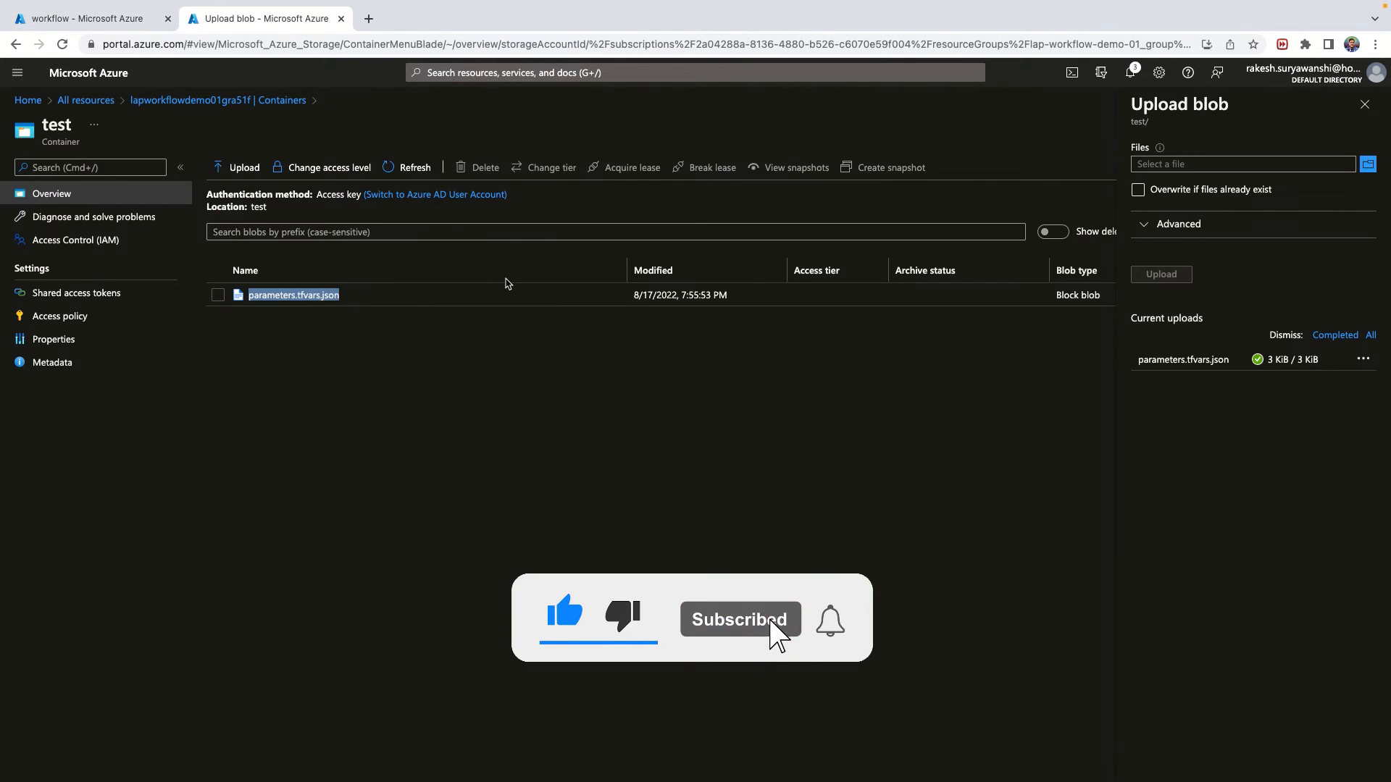
right_click(301, 294)
click(326, 322)
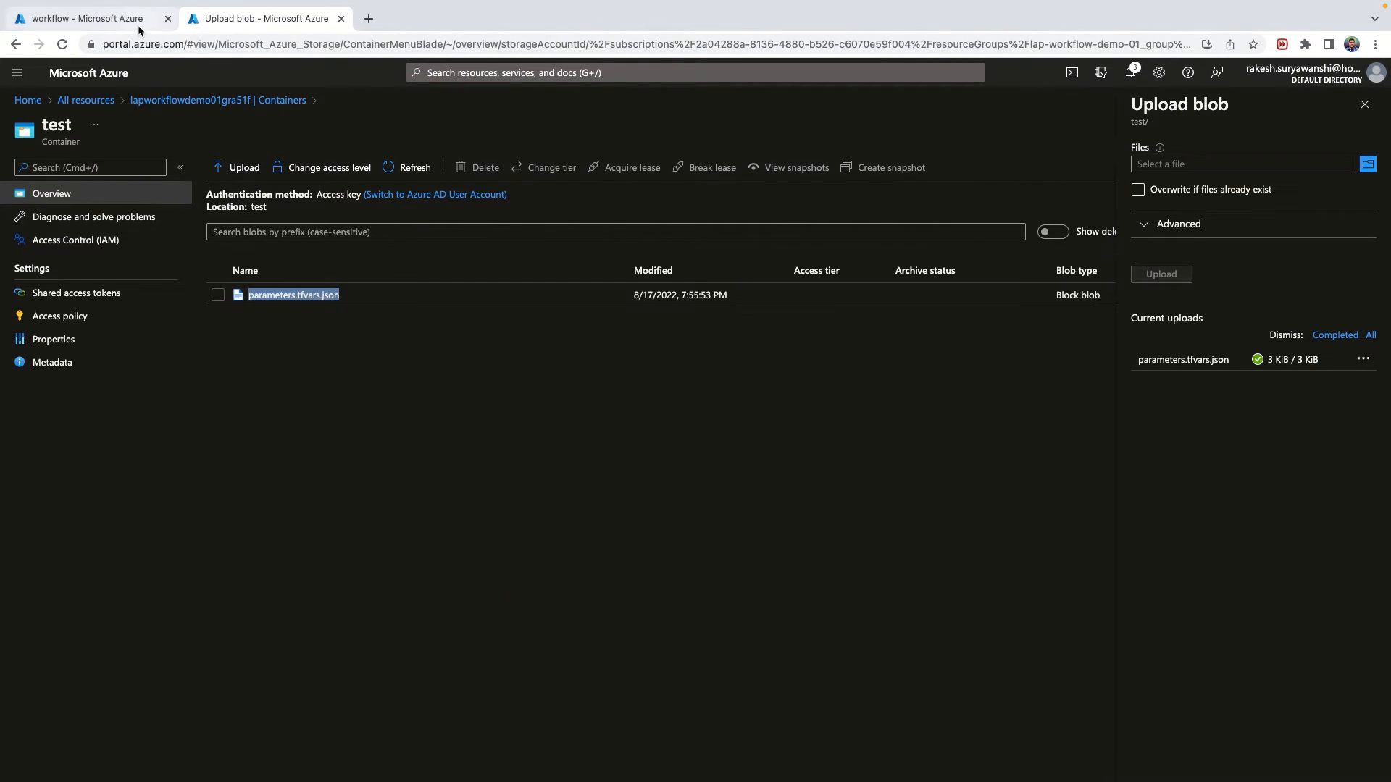
click(86, 19)
right_click(1044, 437)
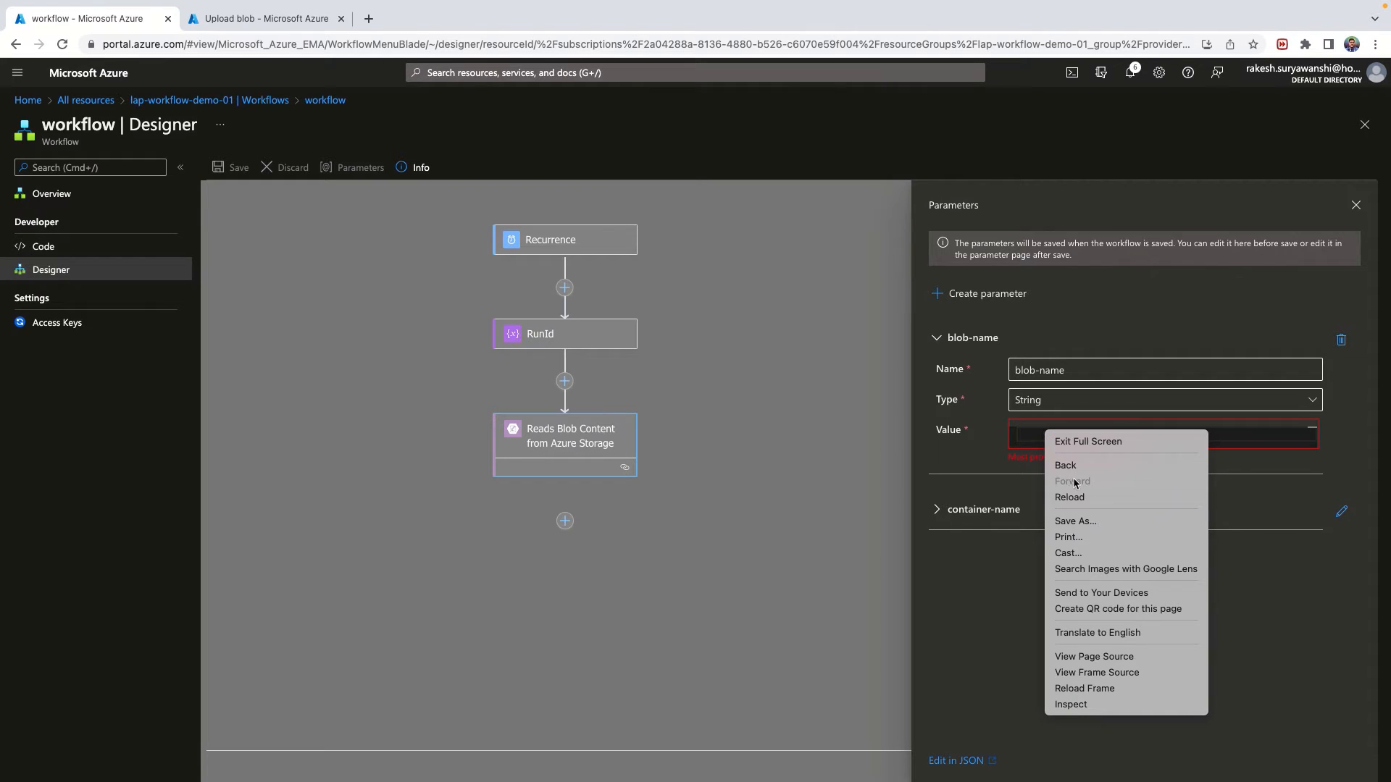
click(1040, 442)
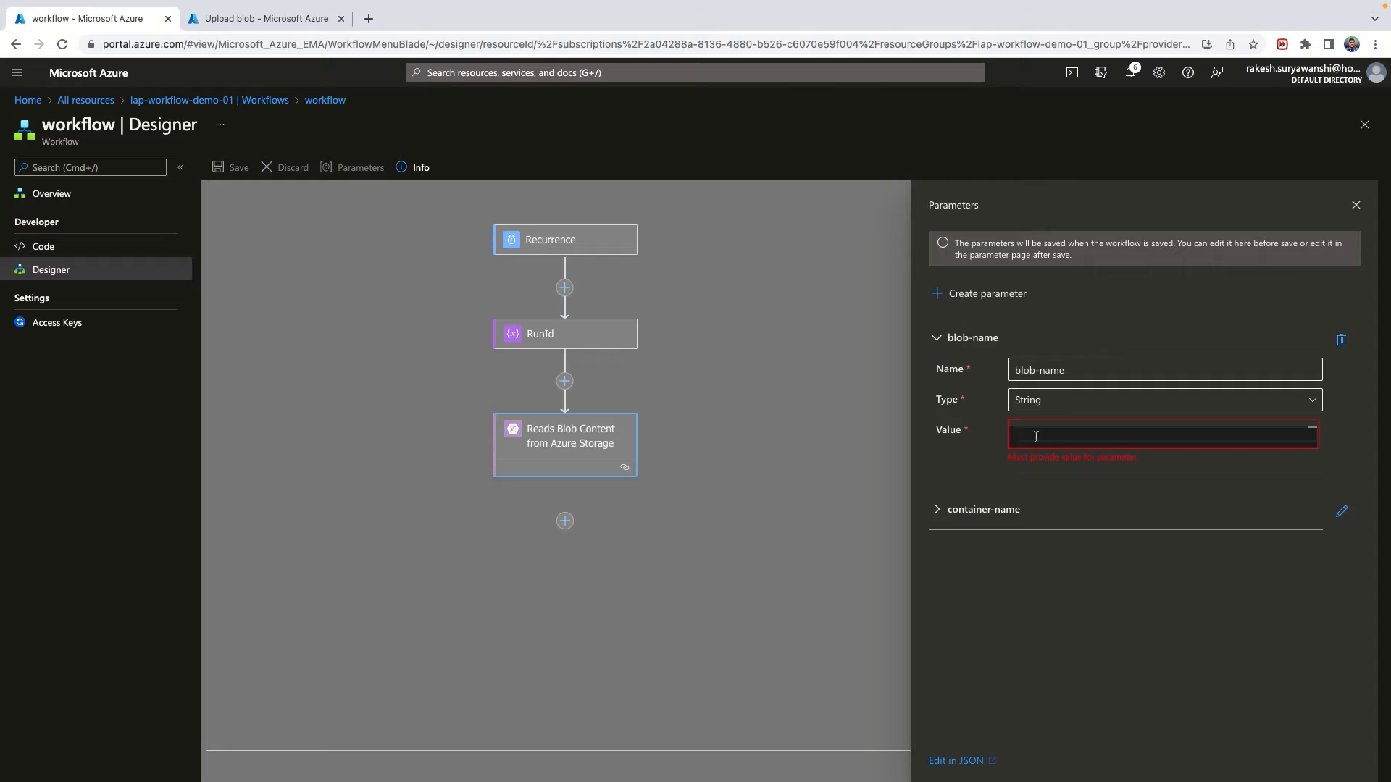
key(super+v)
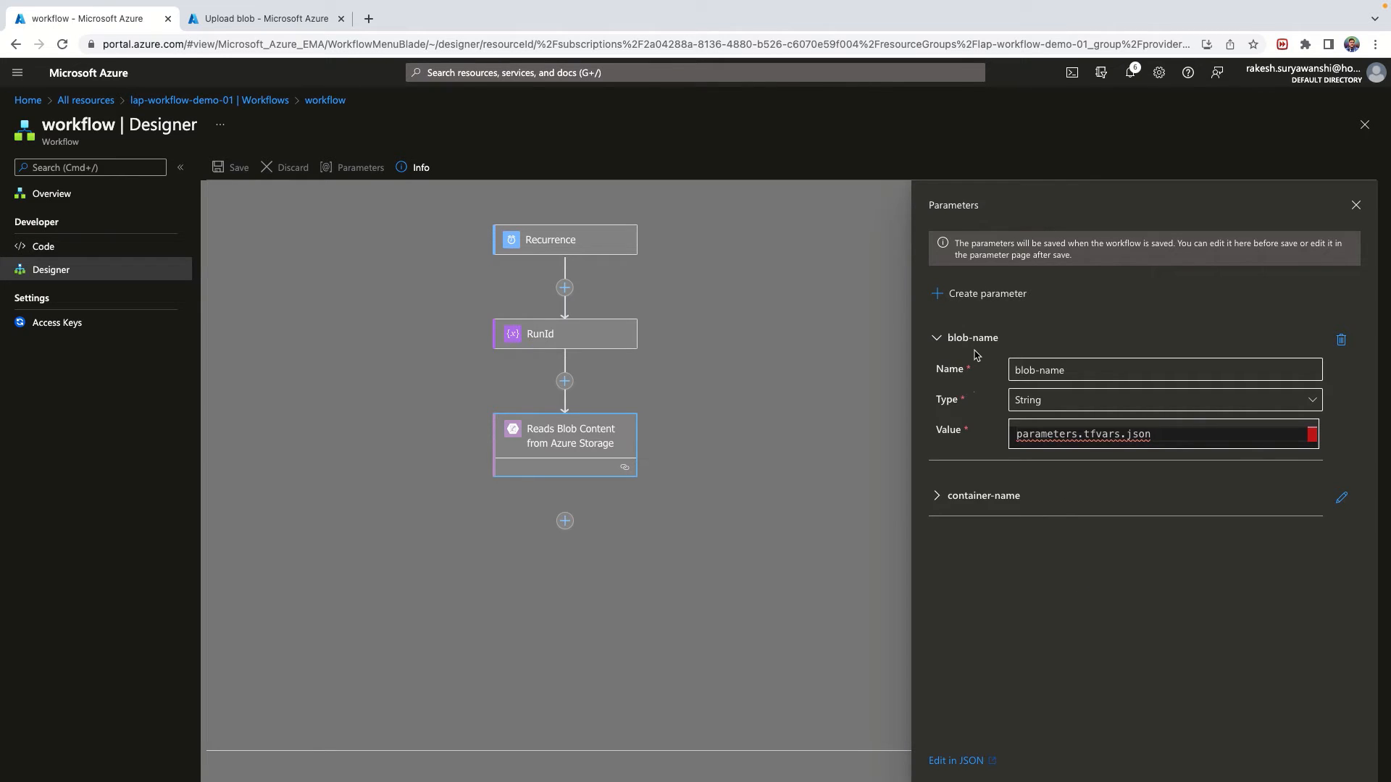
click(974, 352)
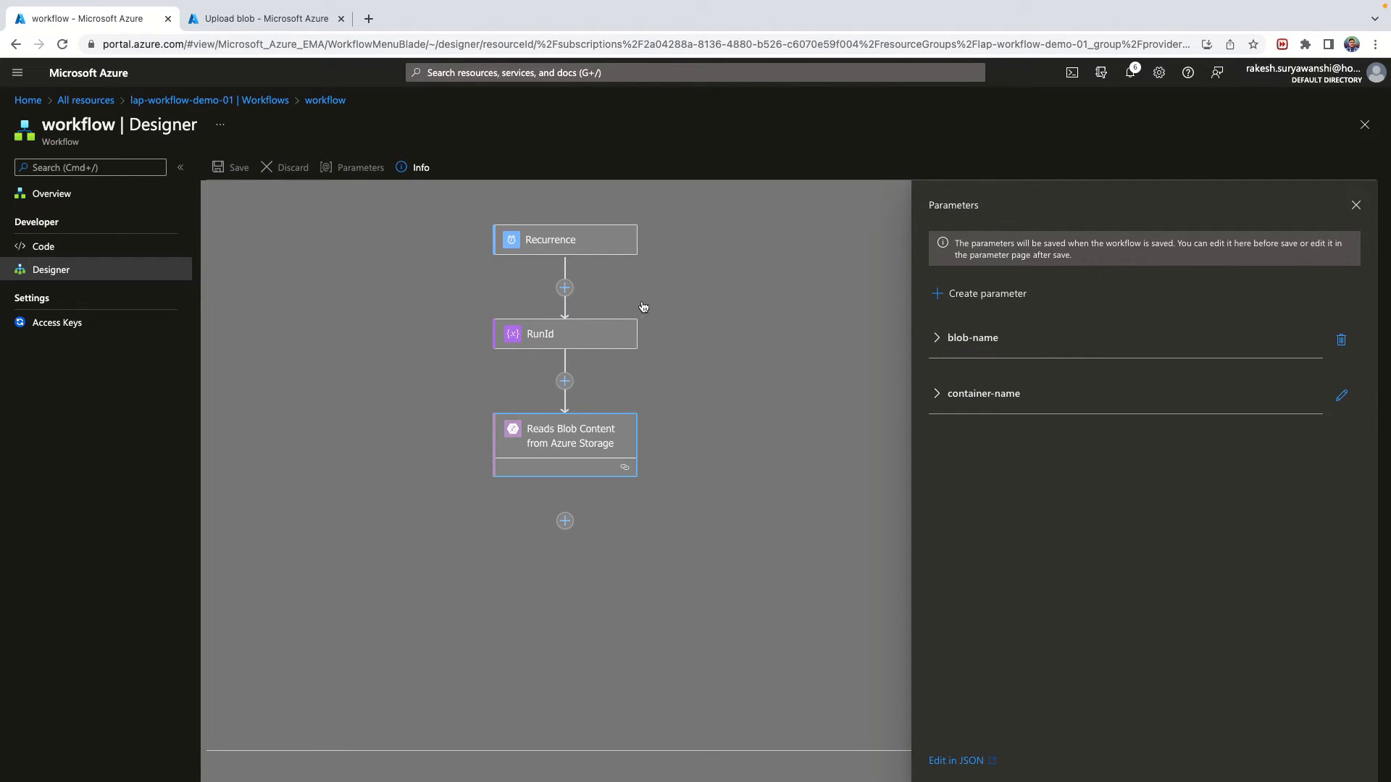
click(1356, 205)
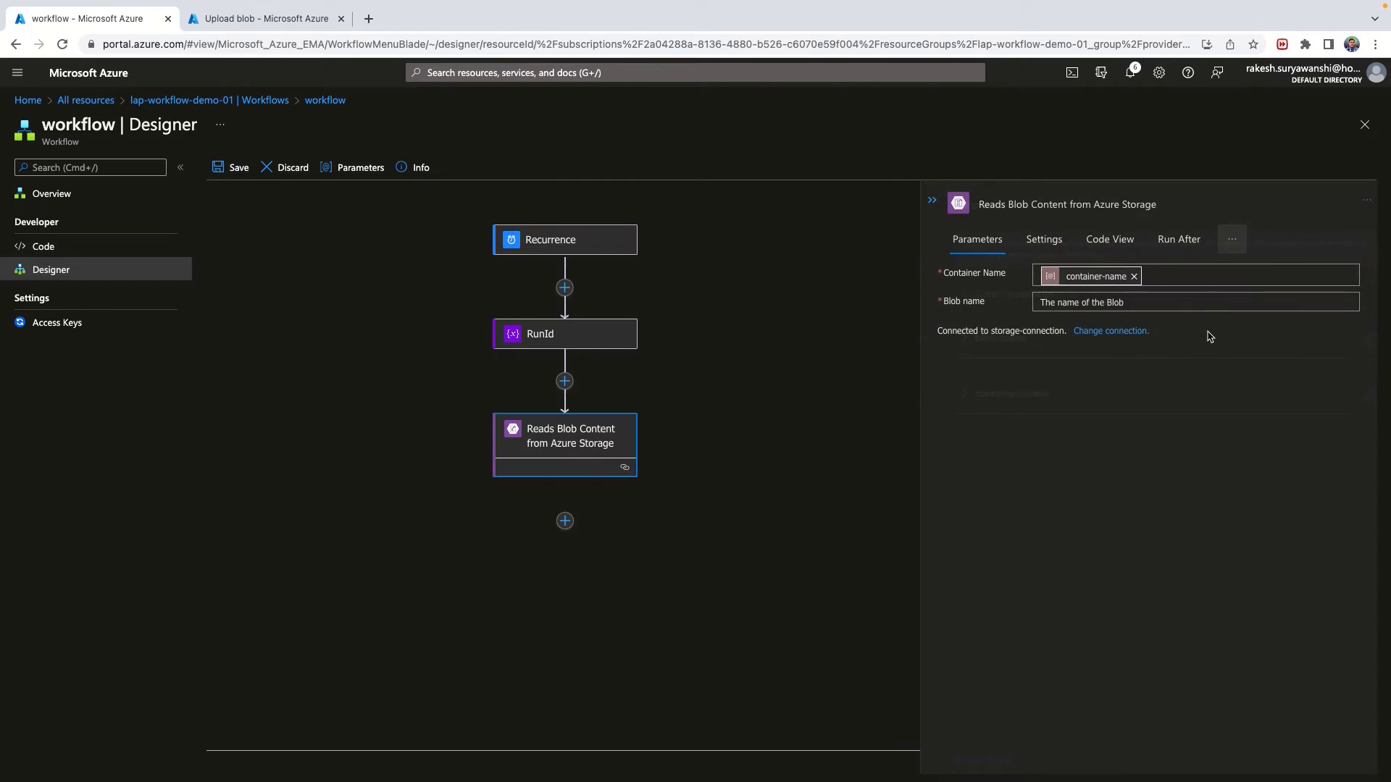
Use the blob-name parameter as the Blob name of the Reads Blob Content from Azure Storage action.
click(1117, 302)
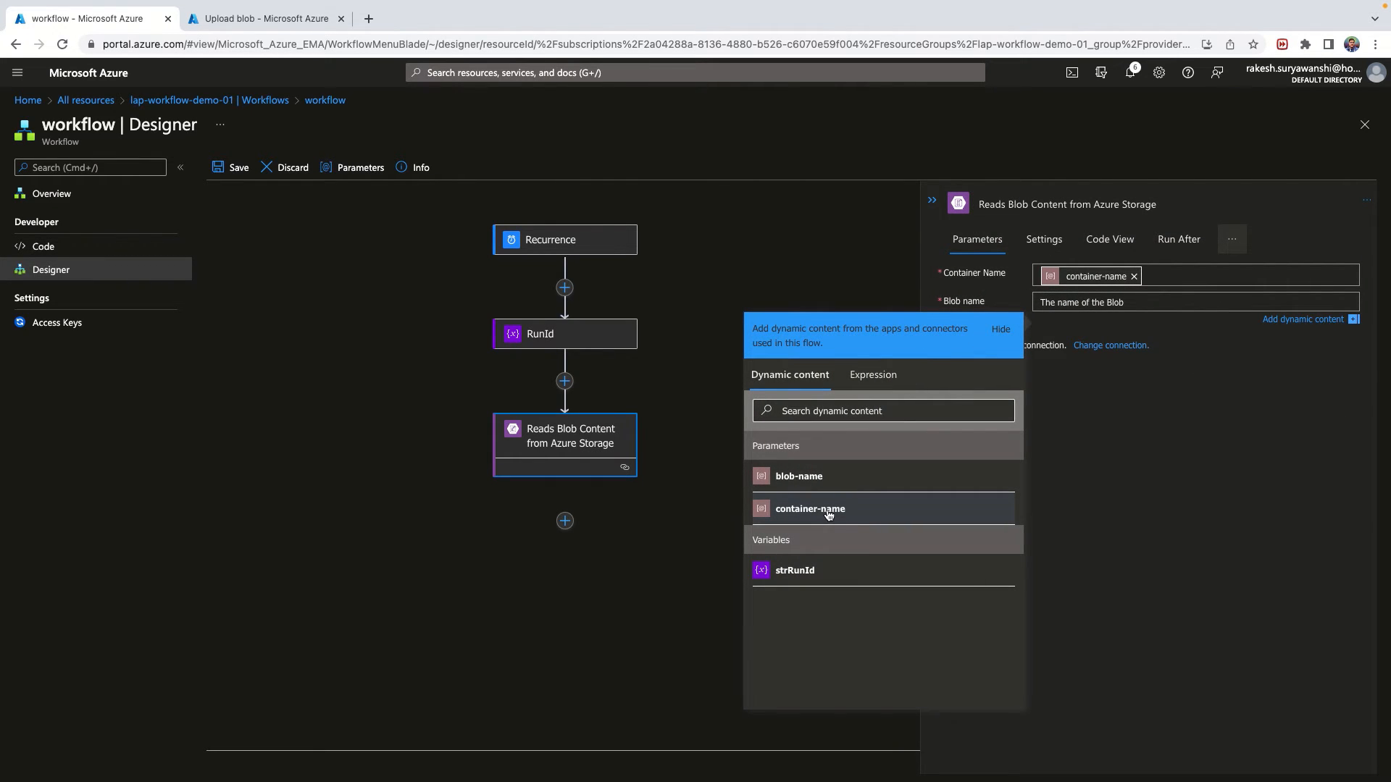
click(799, 476)
click(1152, 491)
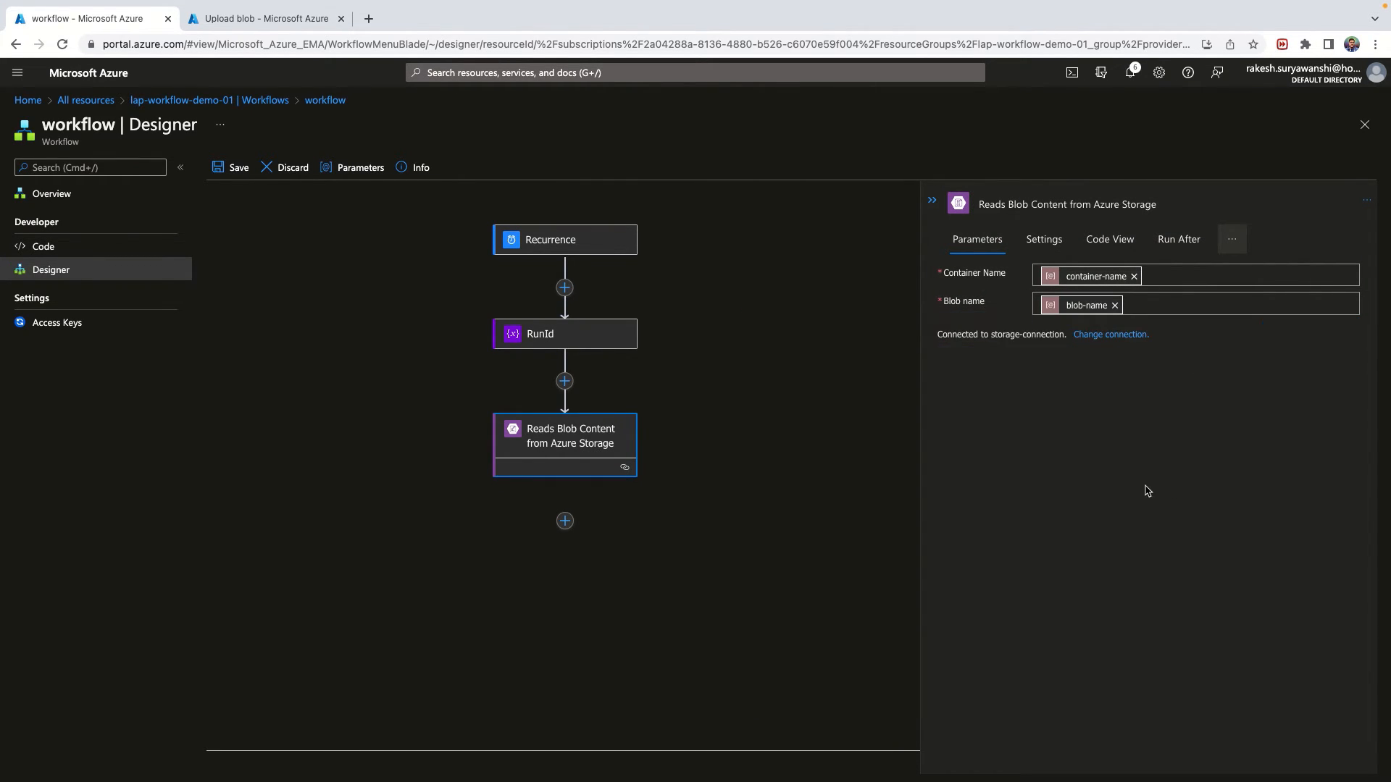
Add a Data Operations Compose action after the Reads Blob Content action, declining the browser's offer to save a password.
click(565, 521)
click(573, 542)
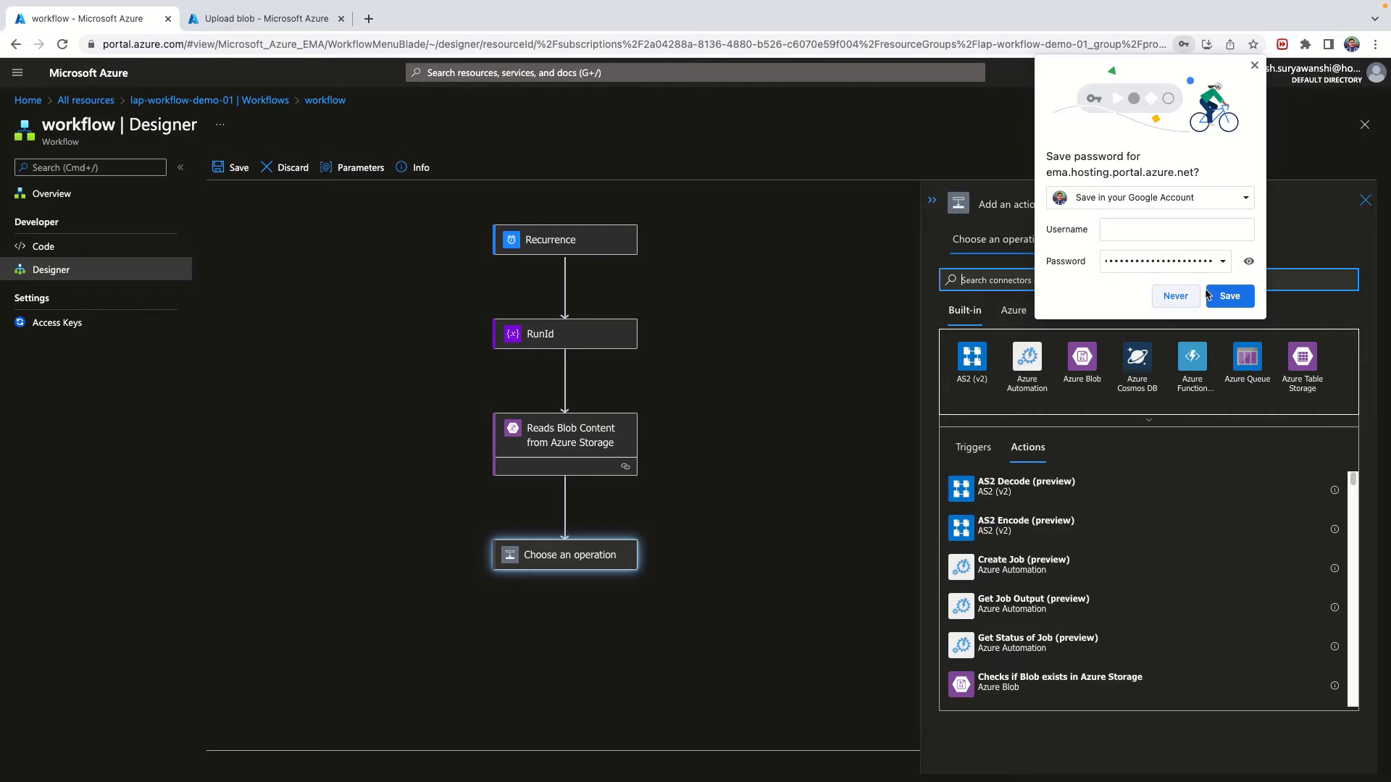
click(1176, 296)
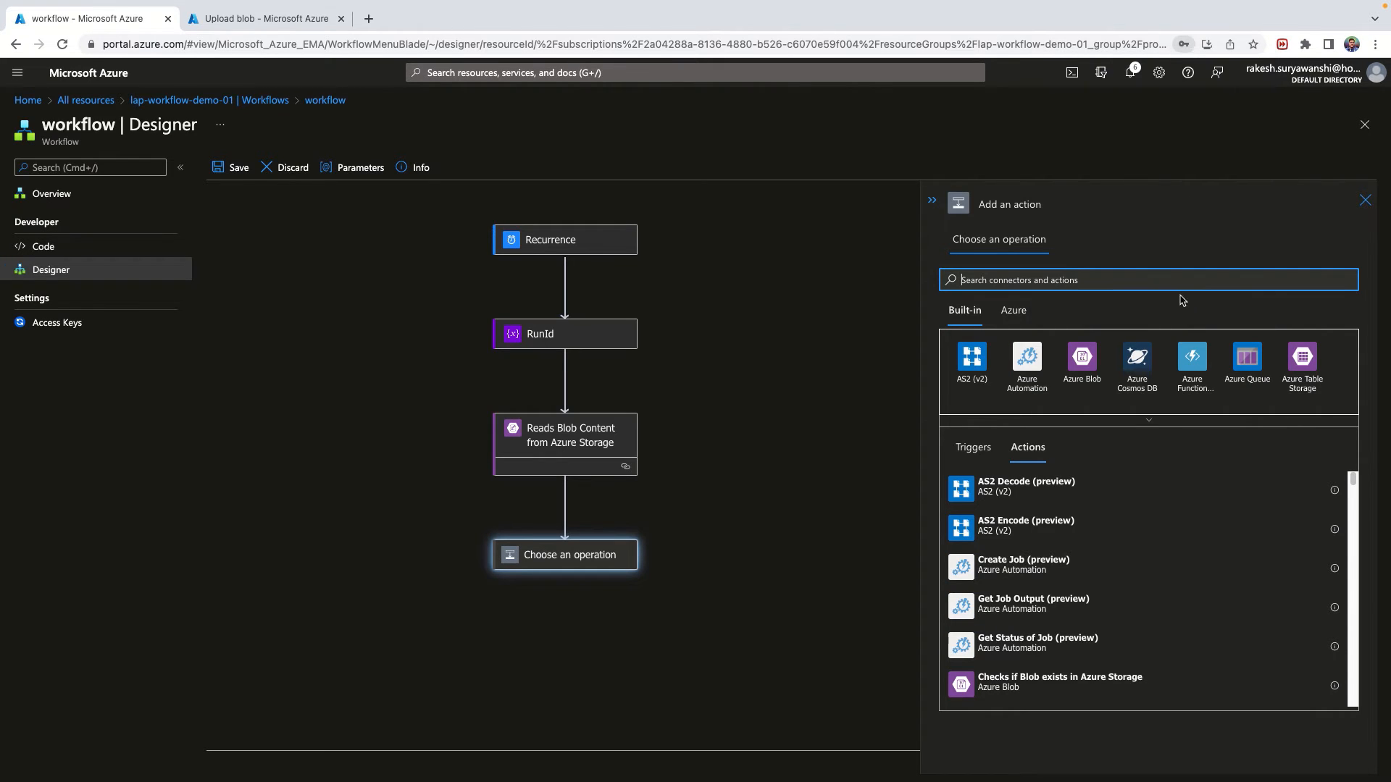
click(1138, 420)
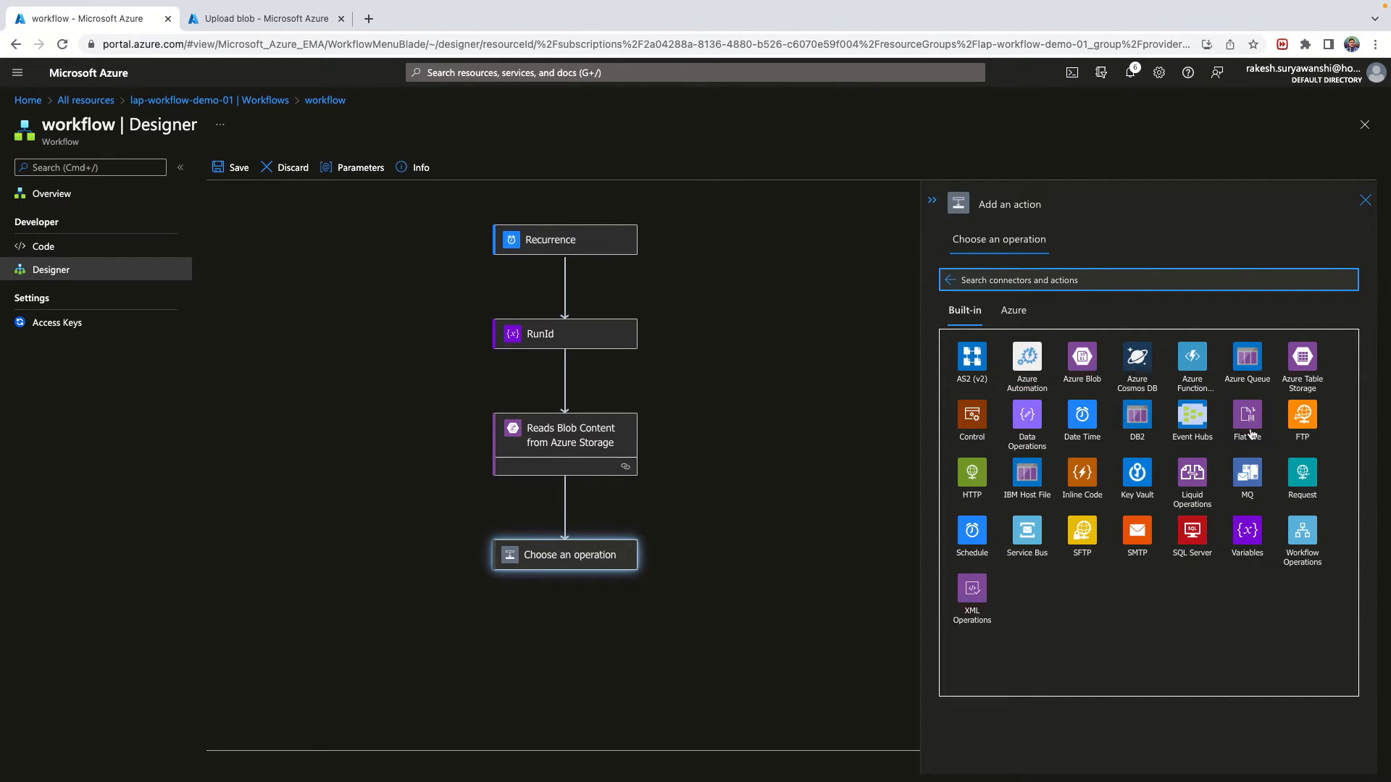
click(1024, 418)
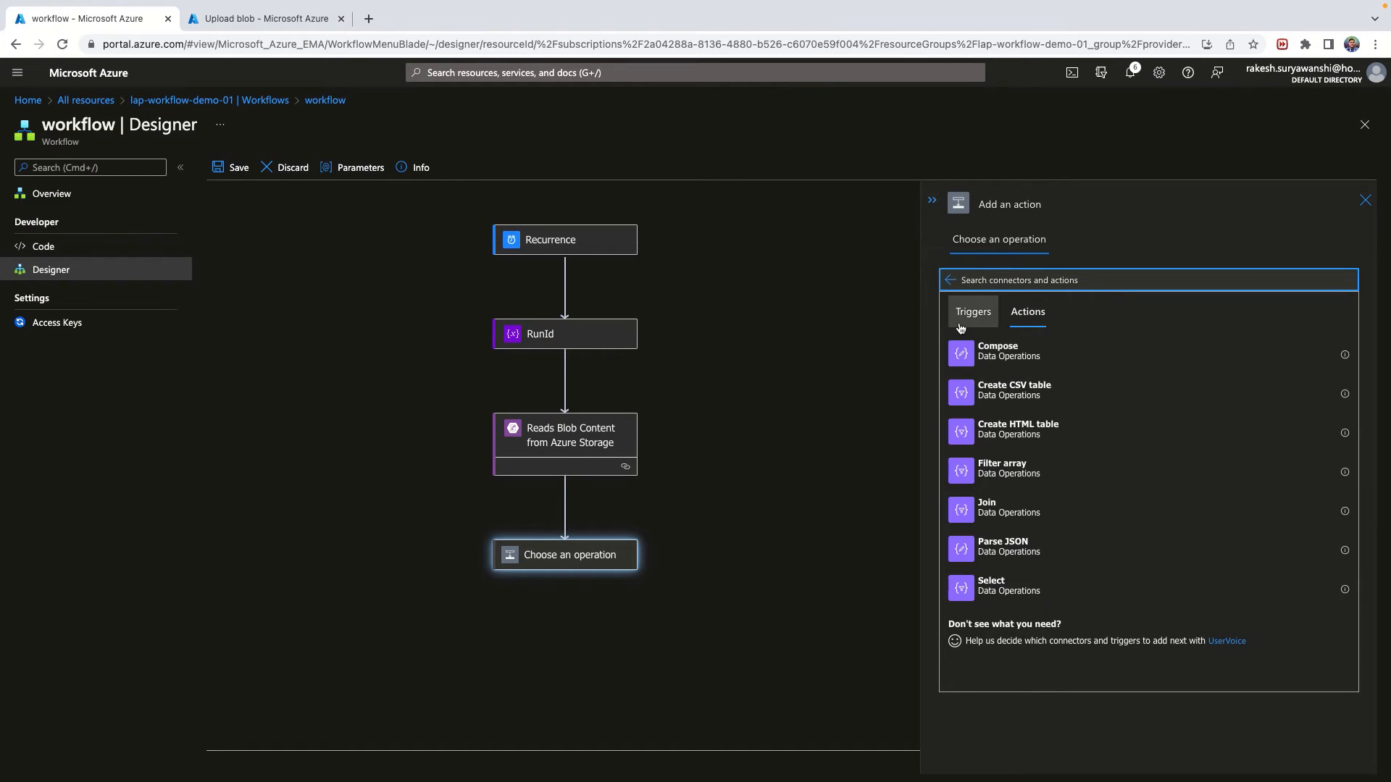
click(983, 319)
click(1022, 320)
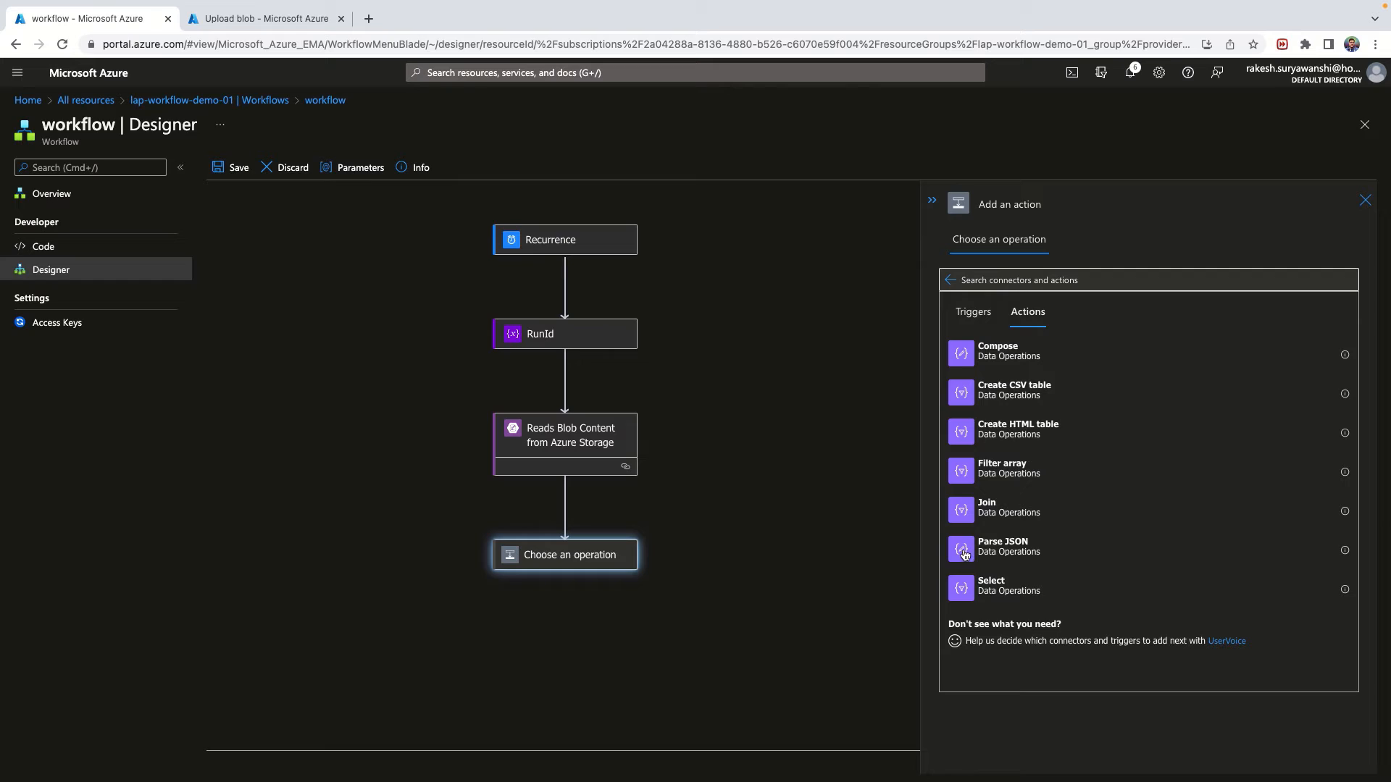
click(958, 352)
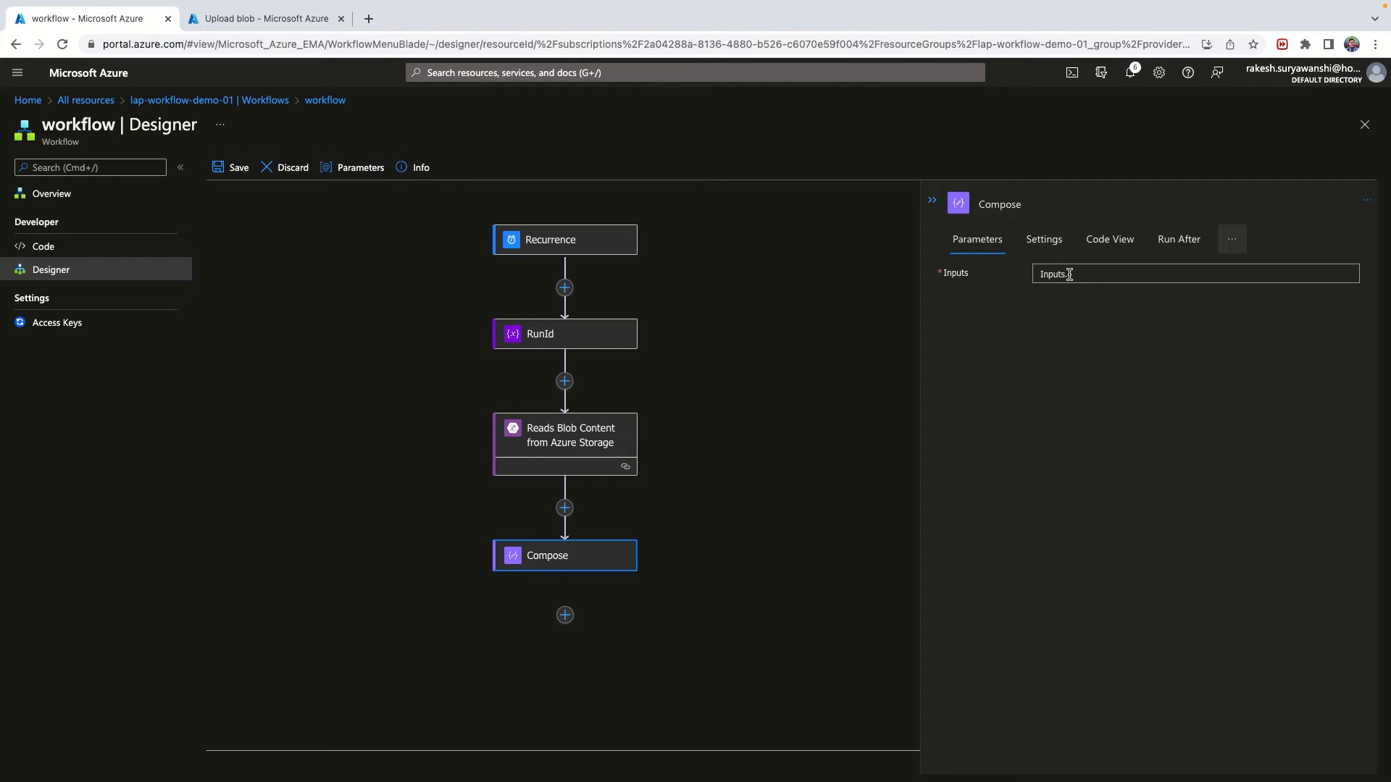
Set the Compose action's Inputs to the dynamic content Blob Read Response Content from the Reads Blob Content action.
click(1097, 274)
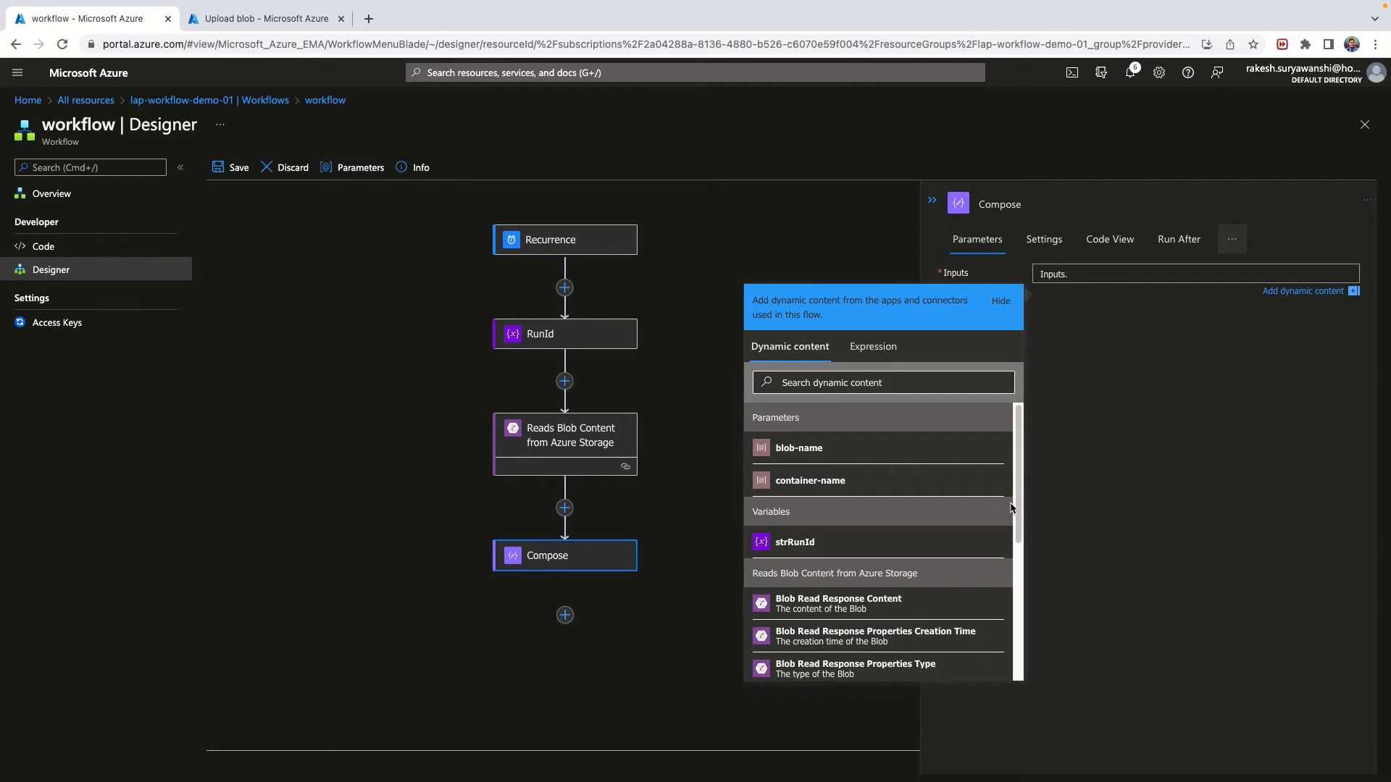
drag(1020, 497, 1001, 411)
drag(1017, 521, 1017, 597)
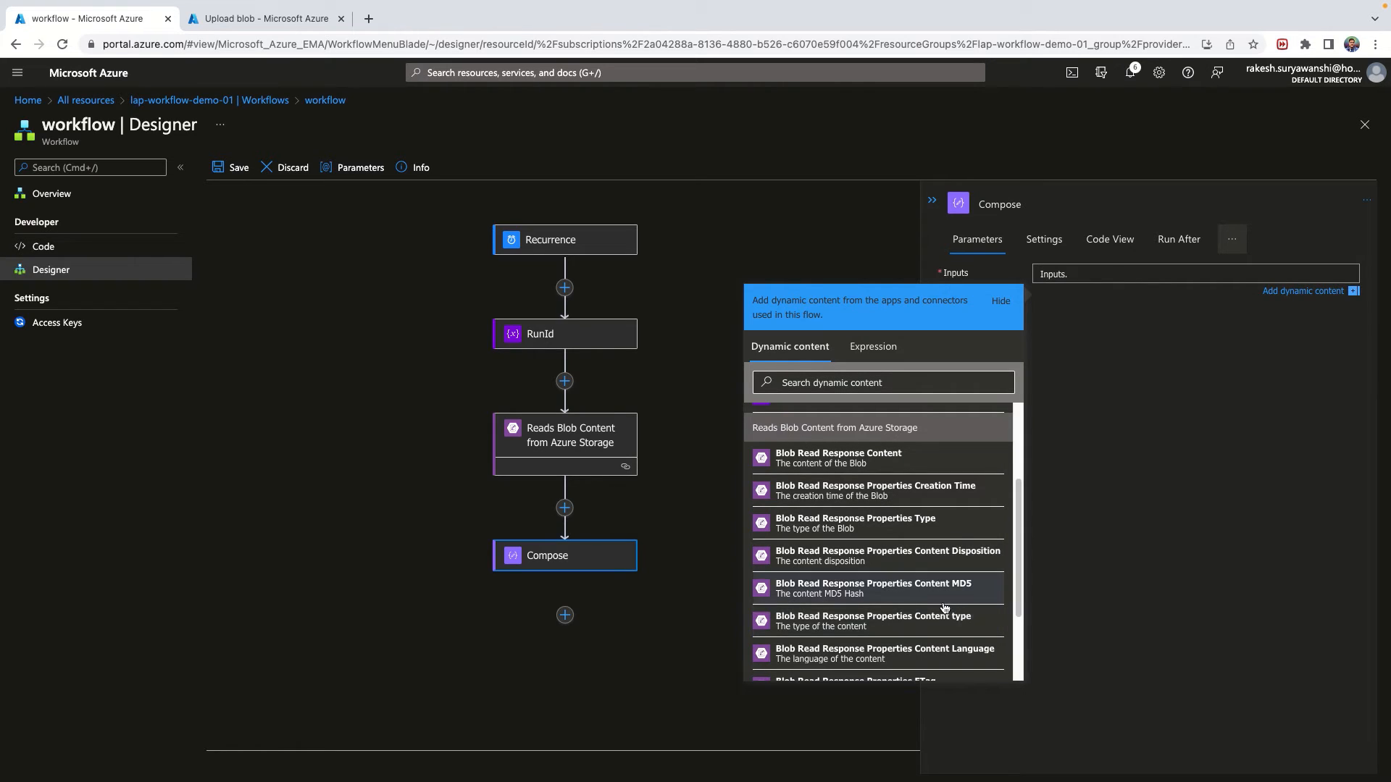
scroll(996, 591, up, 1)
scroll(988, 608, down, 4)
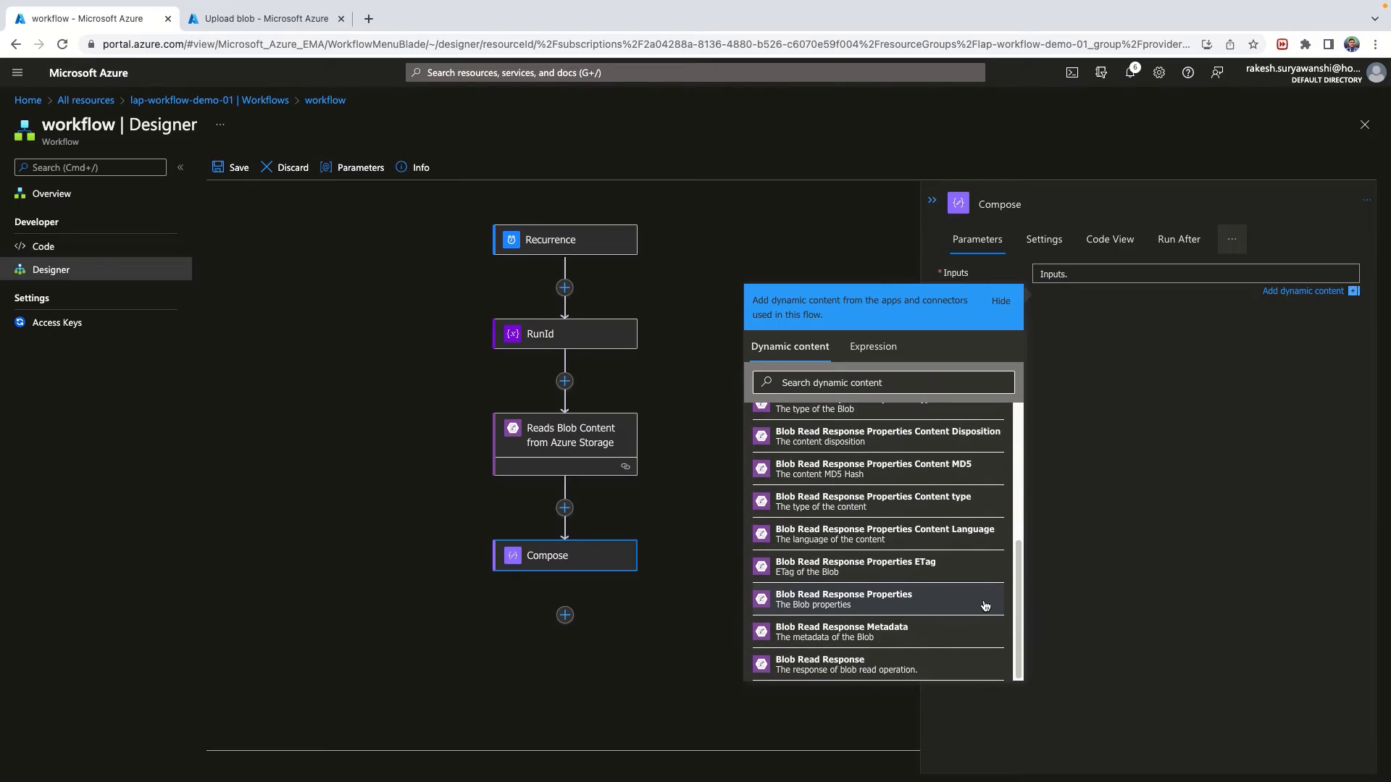
scroll(876, 556, up, 2)
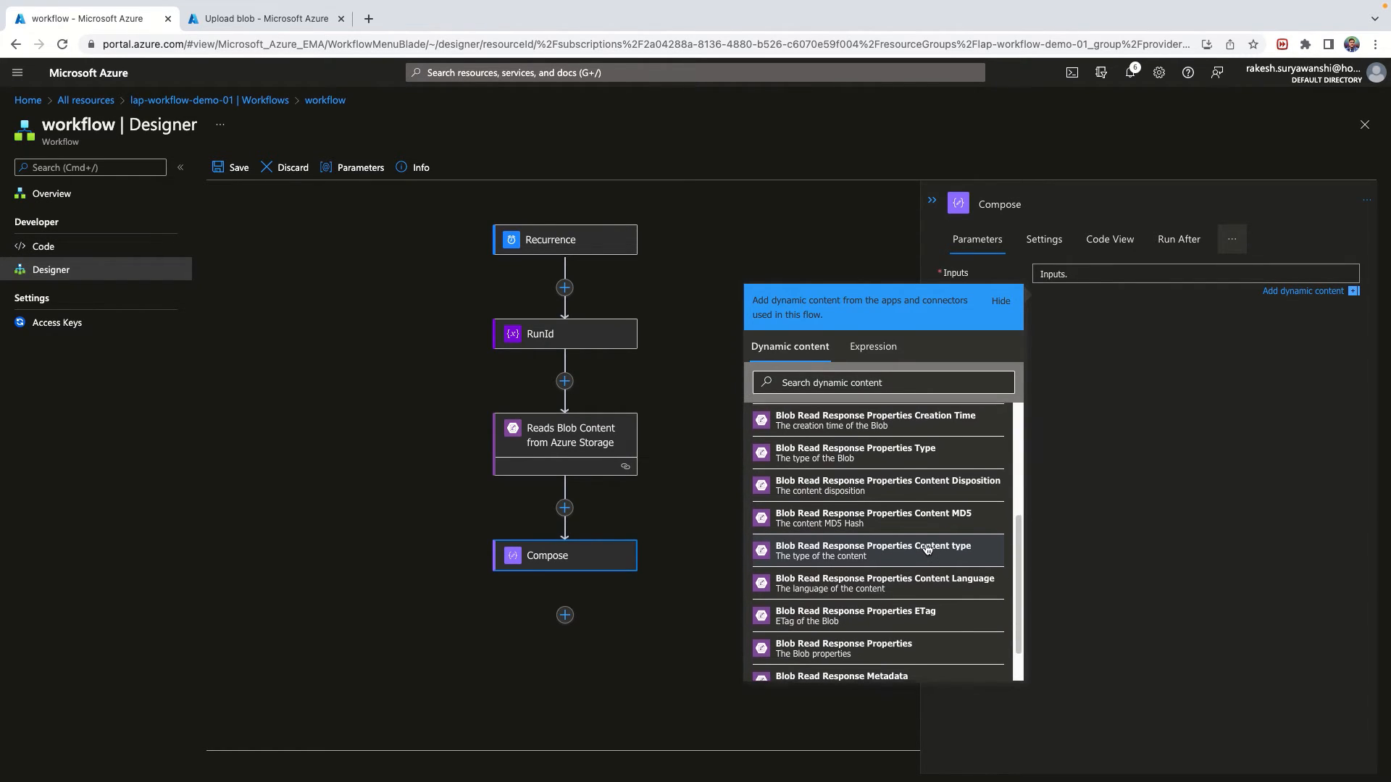
scroll(909, 533, up, 2)
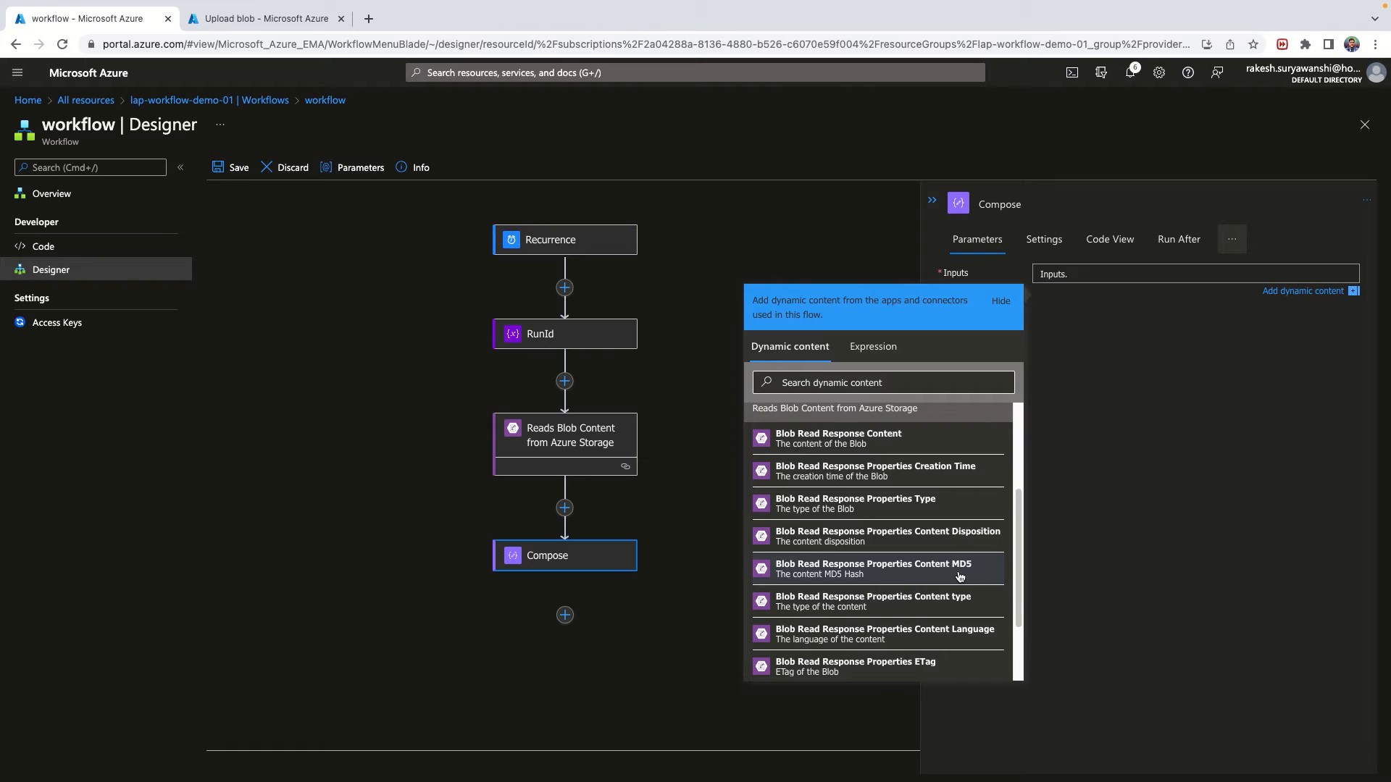
click(851, 438)
click(1218, 433)
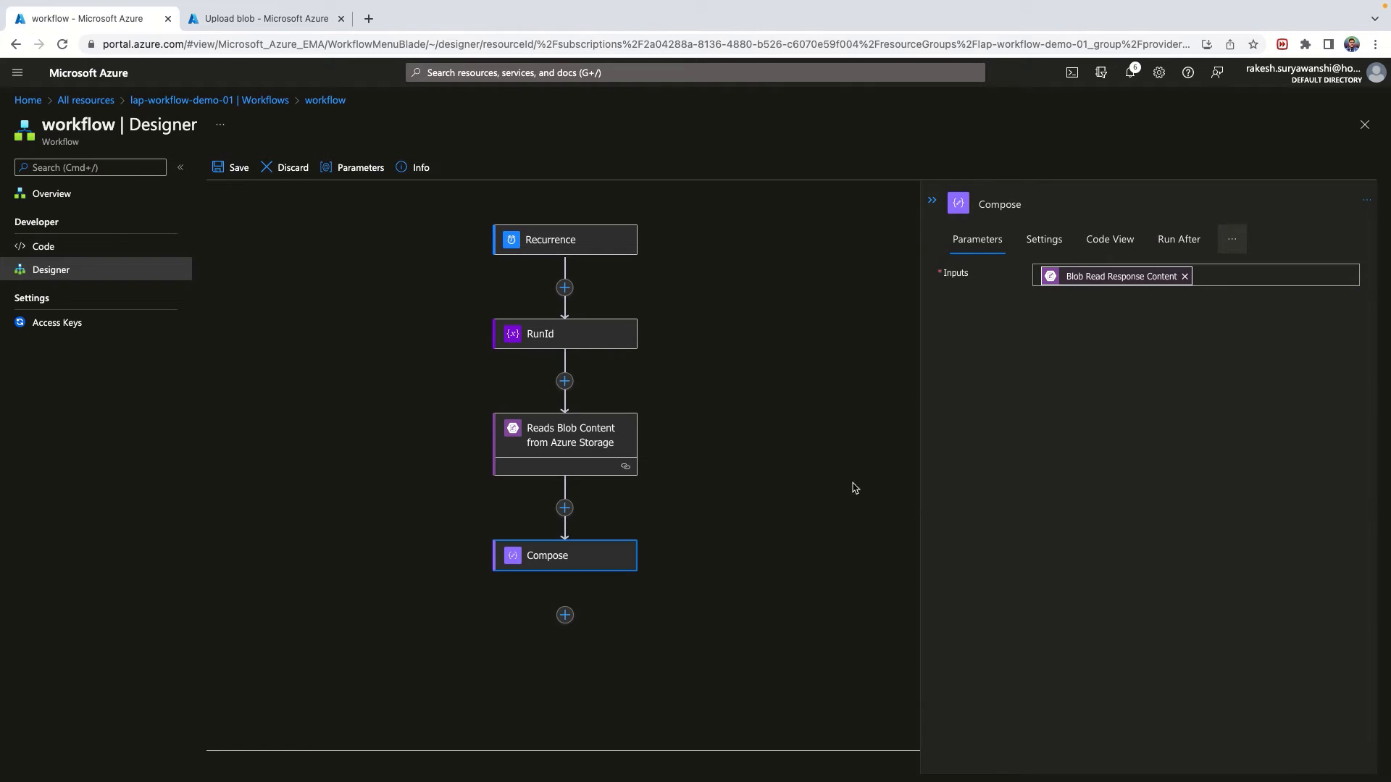
Rename the Compose action as output.
click(1010, 205)
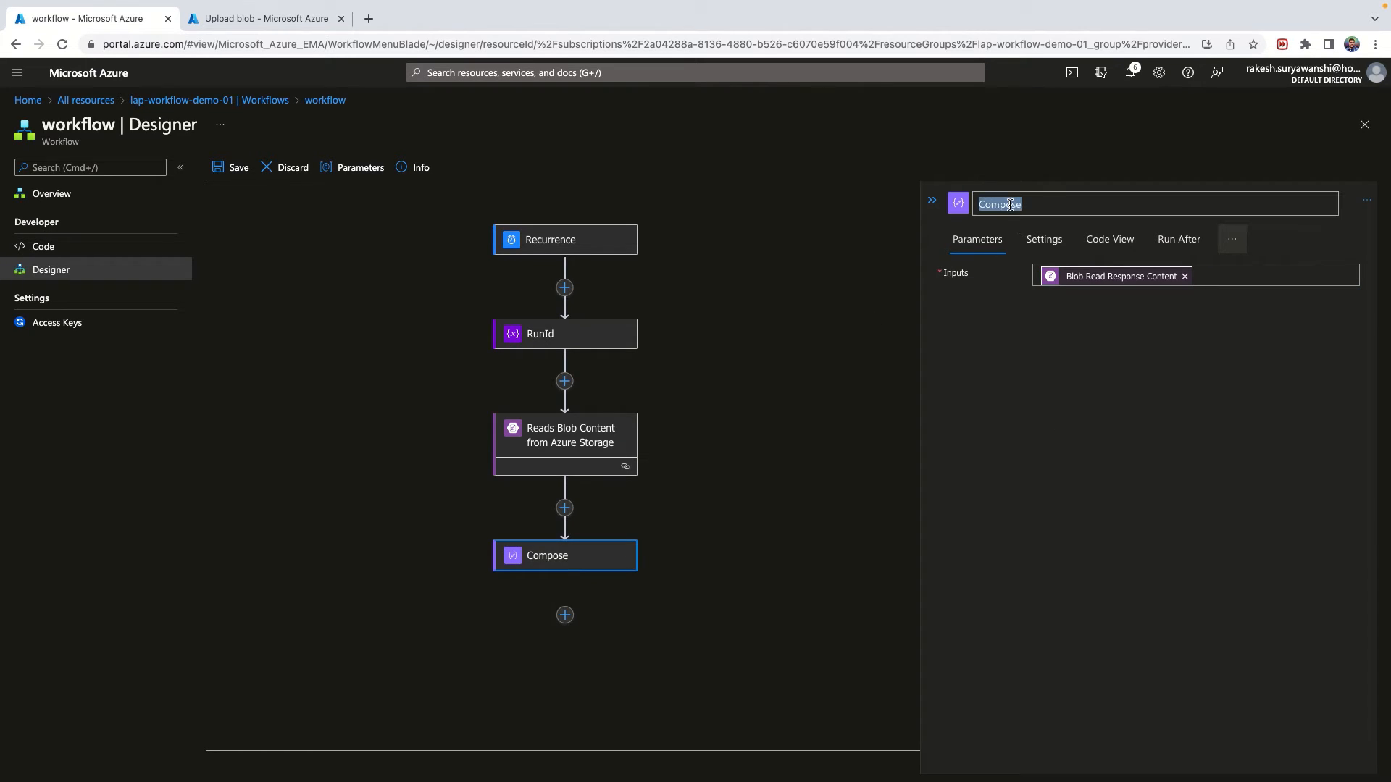
text(output)
click(1028, 368)
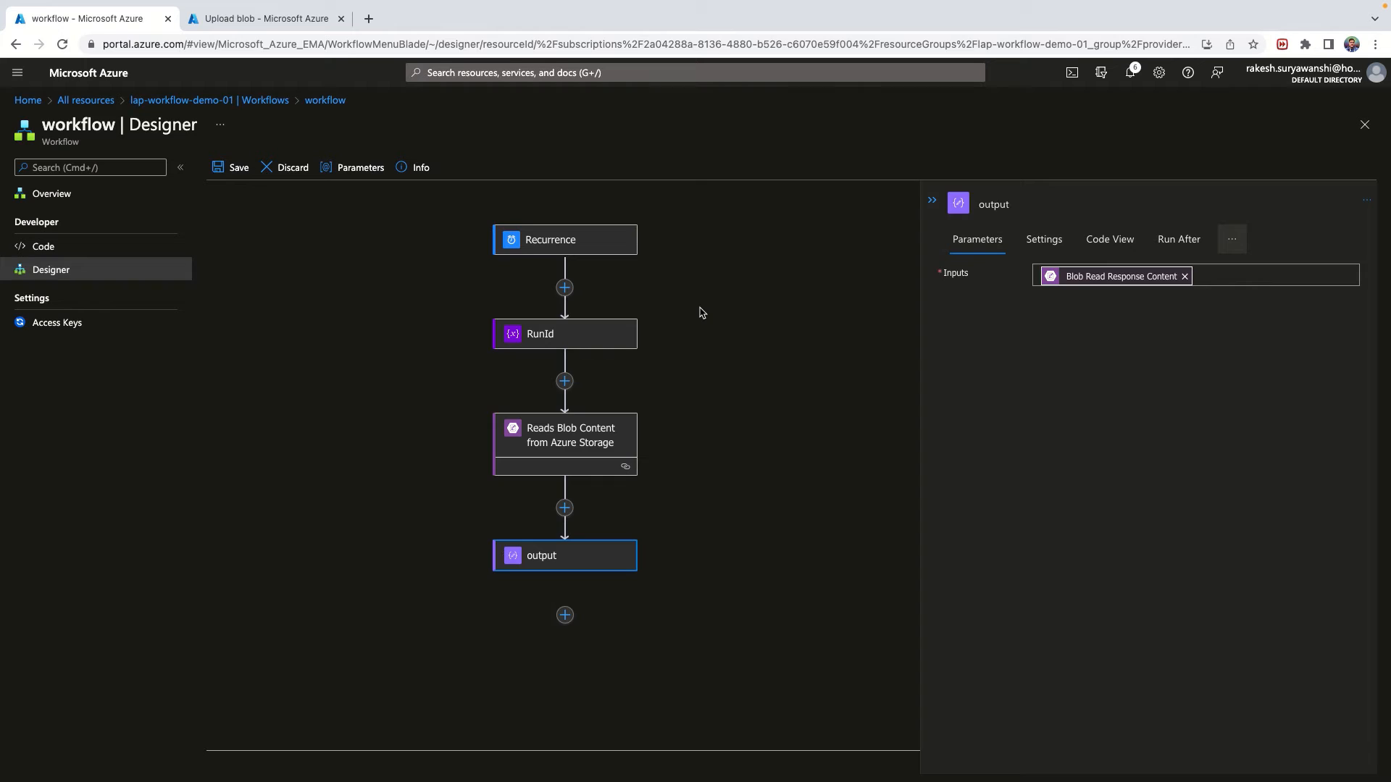
click(564, 508)
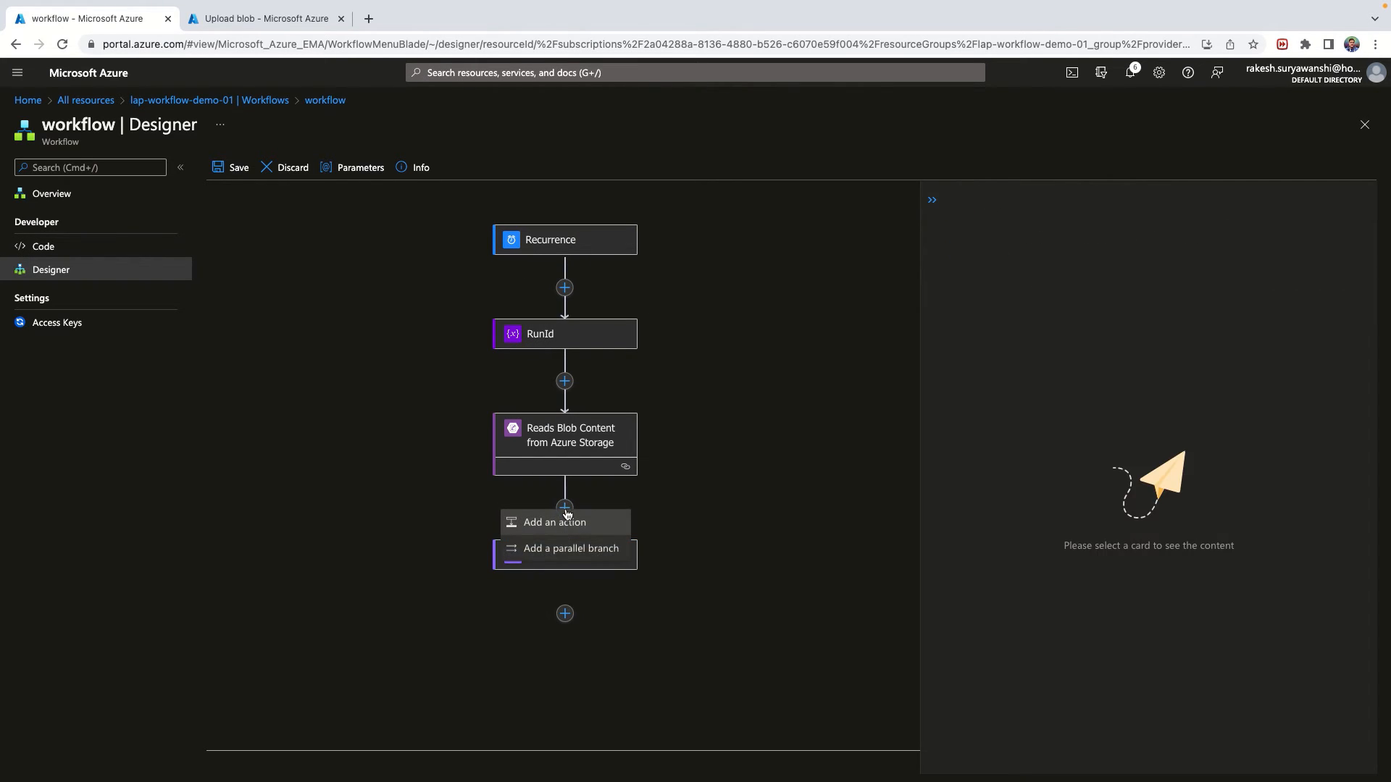
click(702, 511)
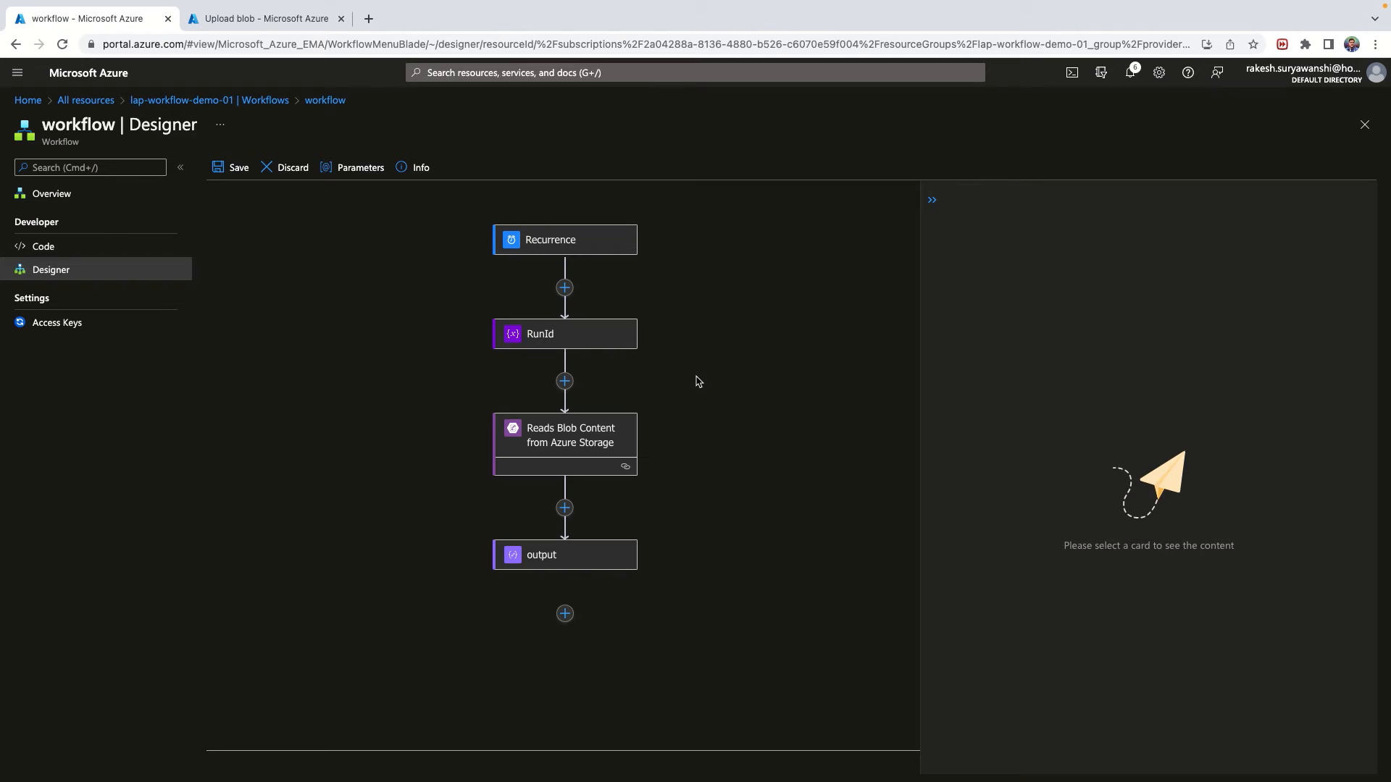
Let the Reads Blob Content from Azure Storage action also run after RunId has failed.
click(592, 345)
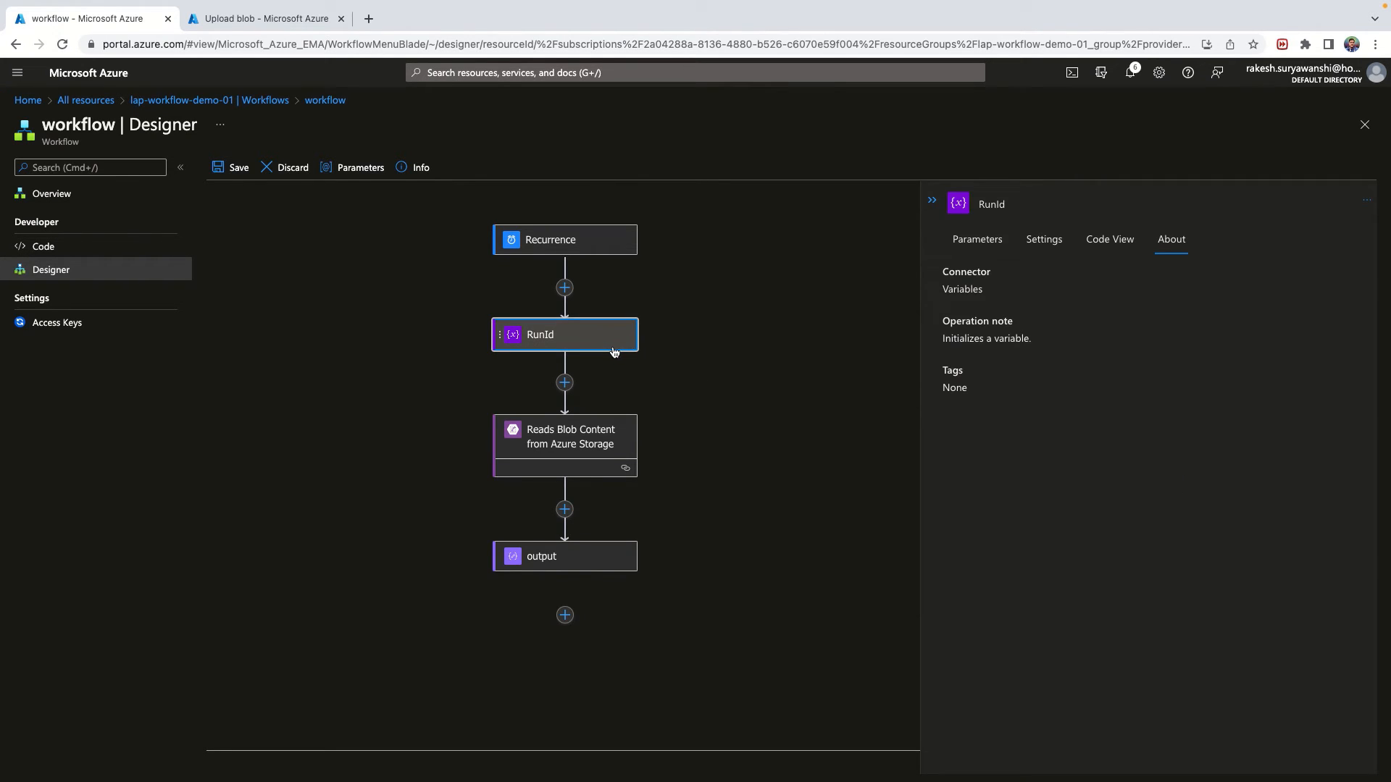
click(593, 446)
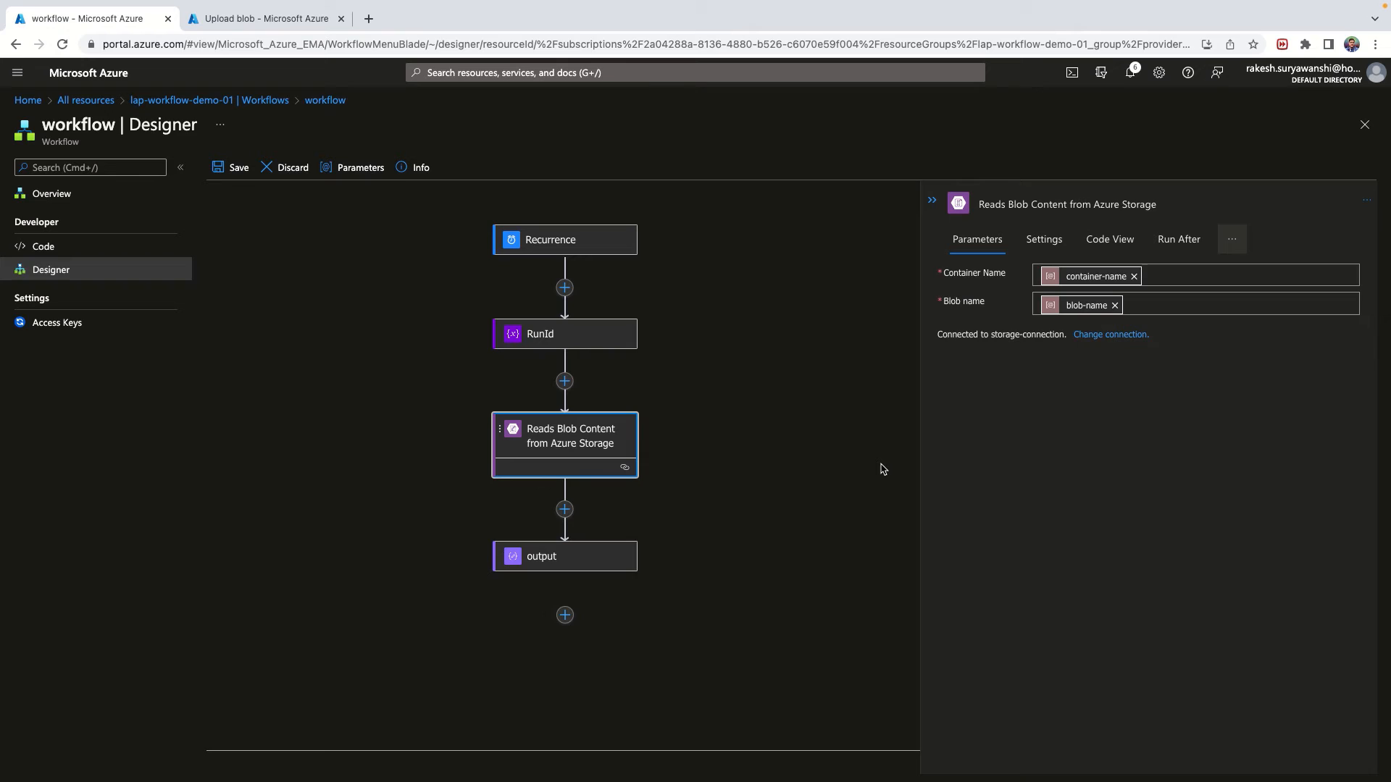
click(1180, 243)
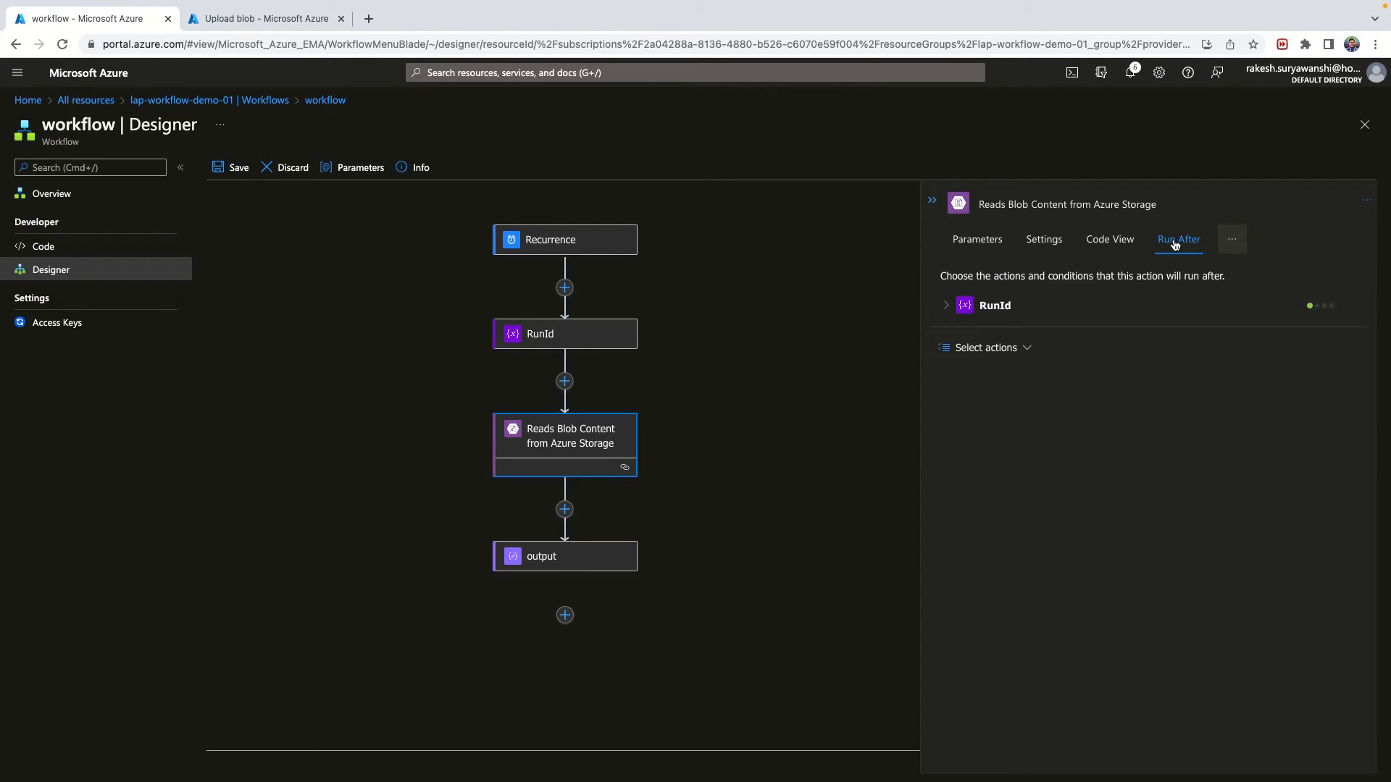
click(943, 305)
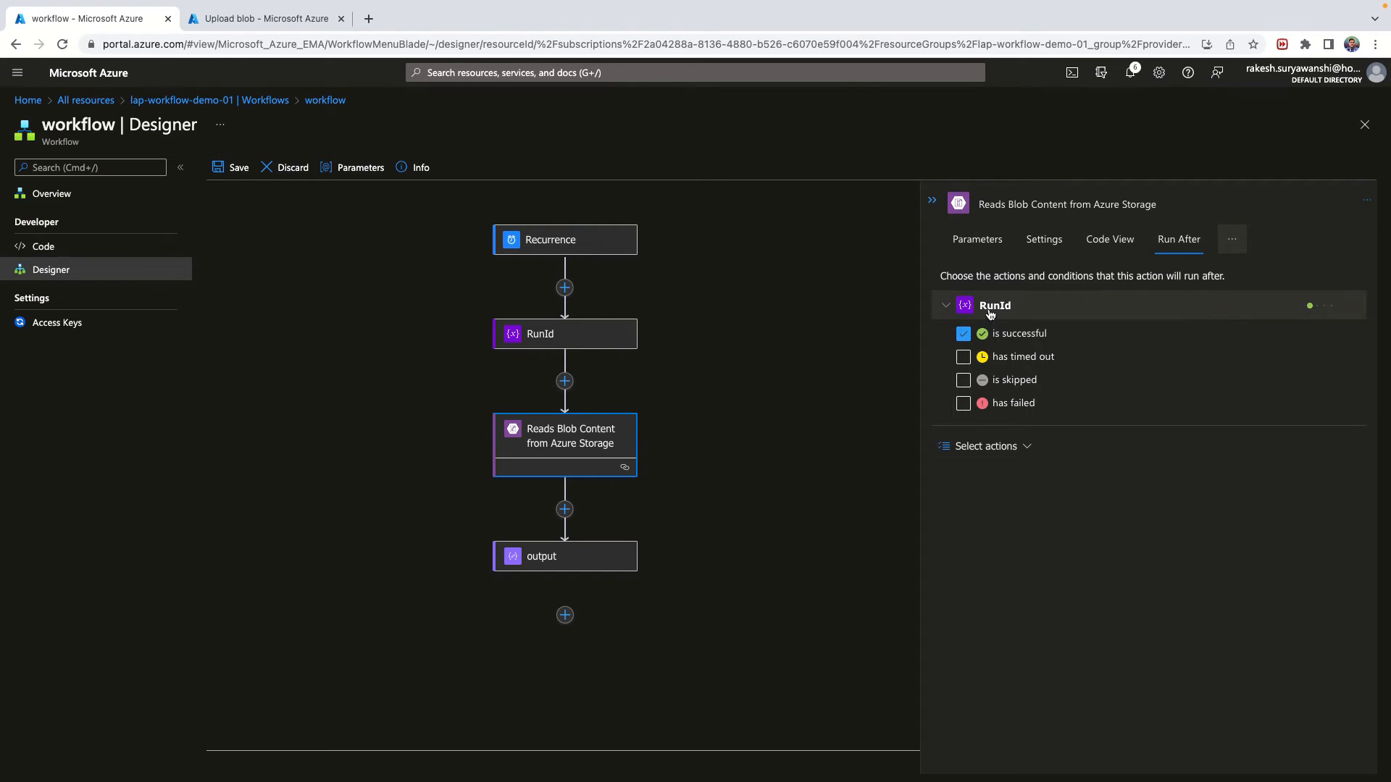
click(962, 403)
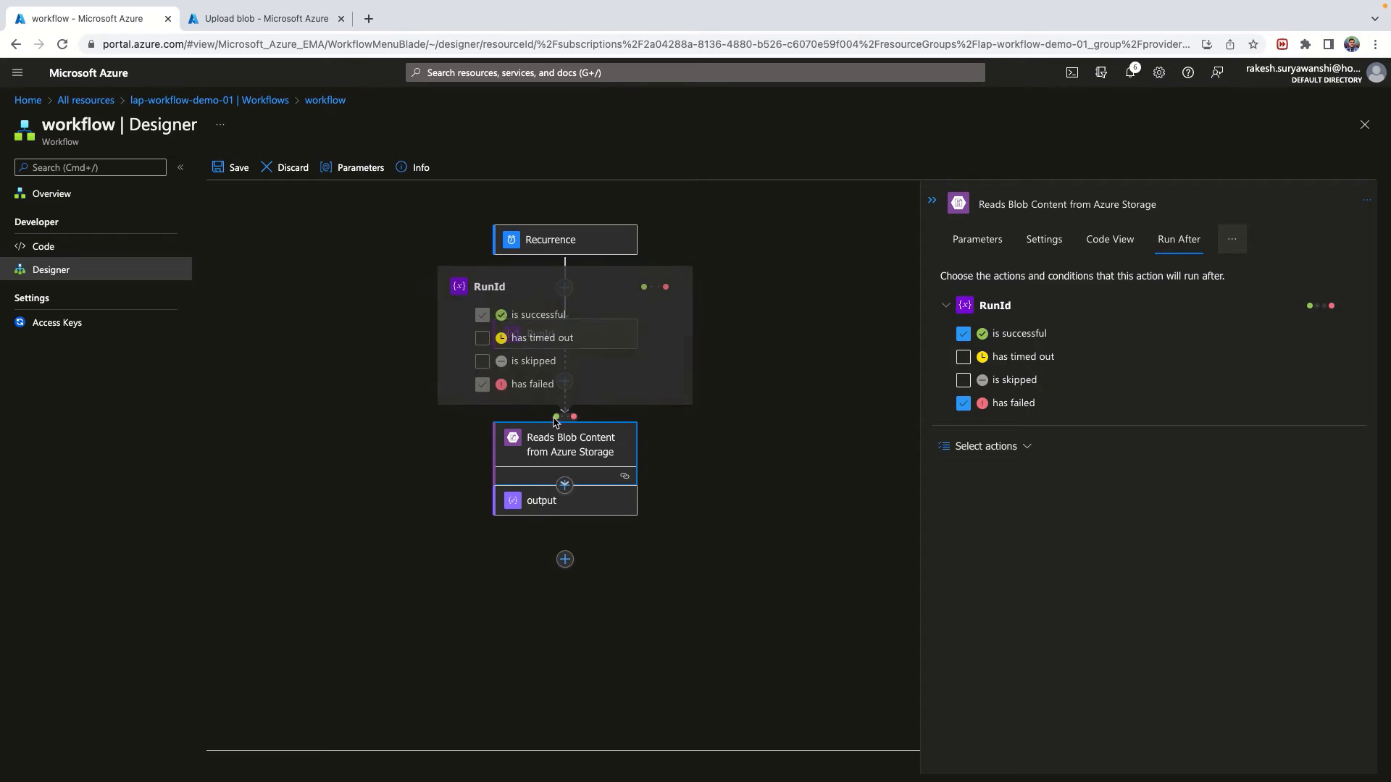
mouse_move(559, 422)
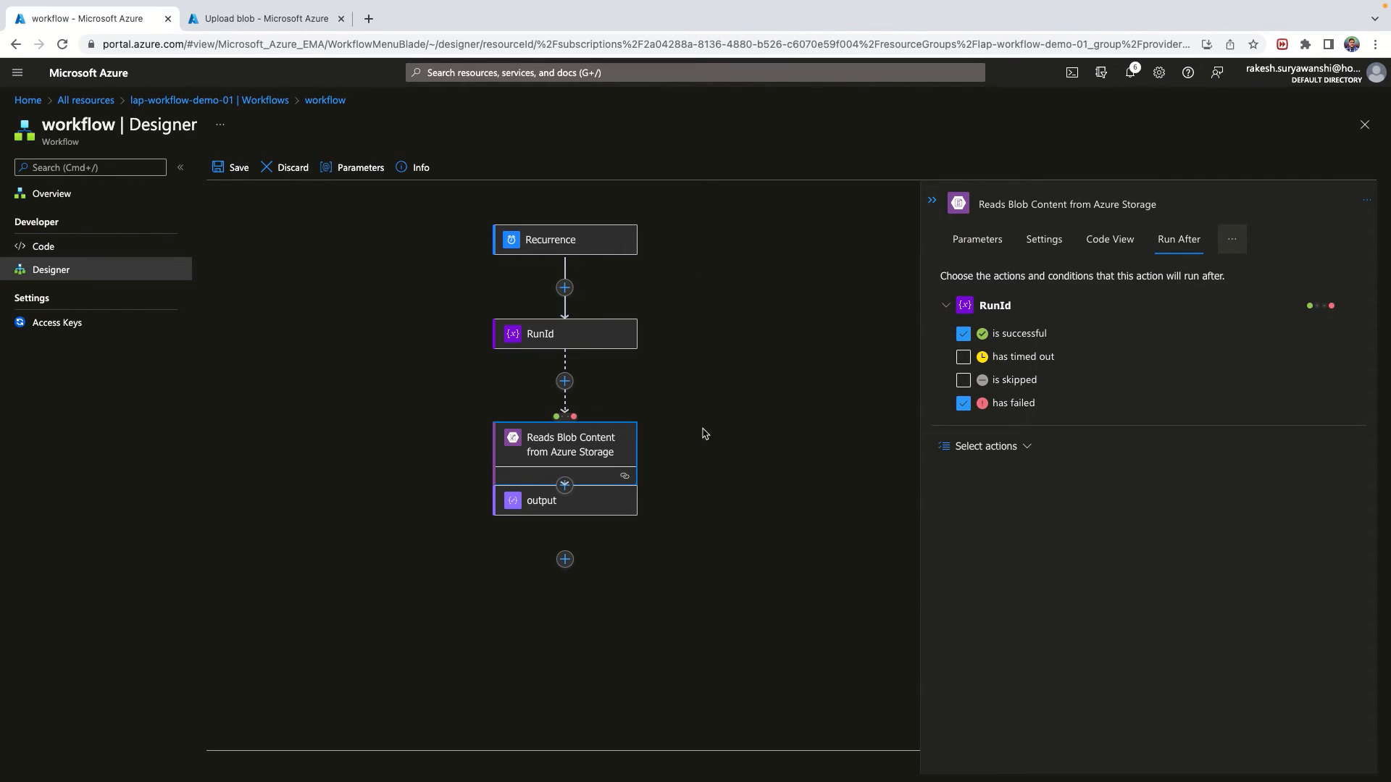
click(621, 476)
click(601, 512)
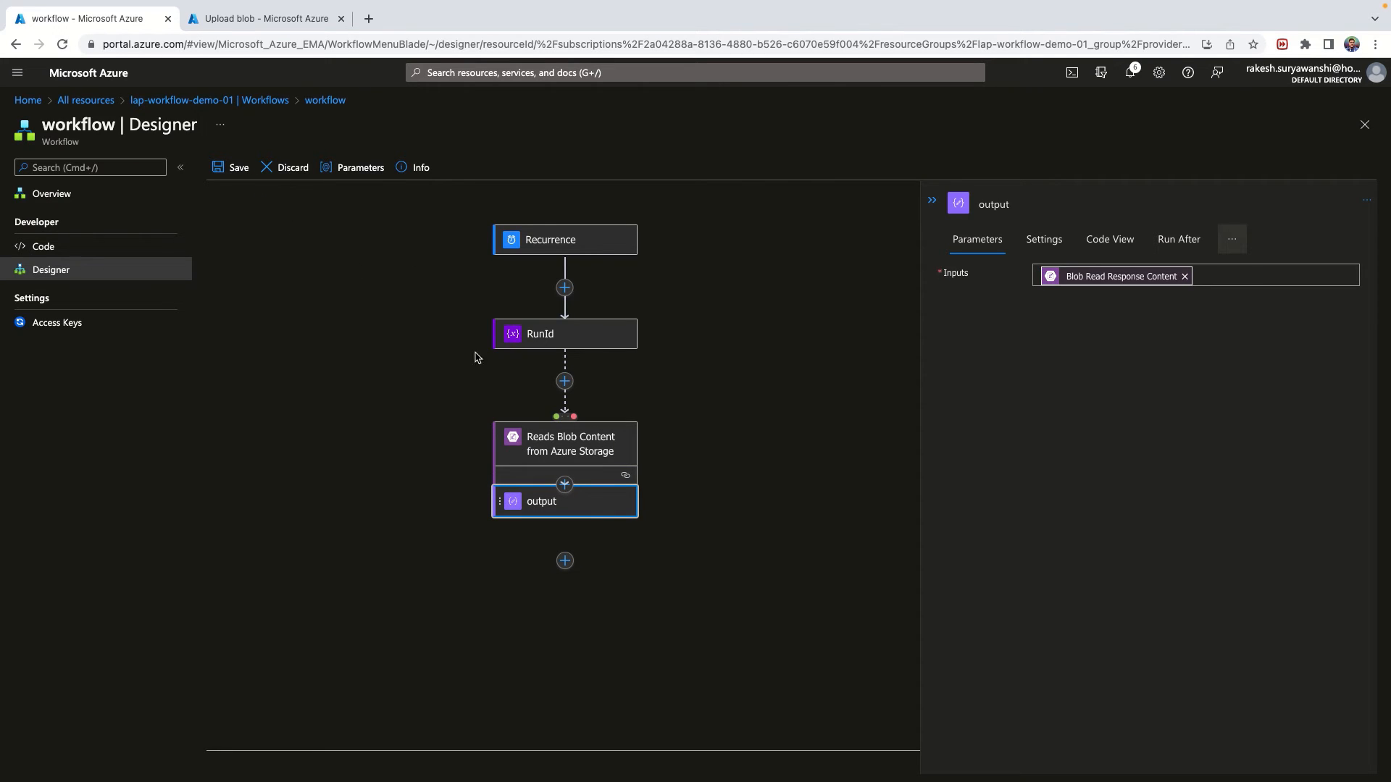
Remove the has failed condition for RunId from the Reads Blob Content action's run-after settings.
click(559, 444)
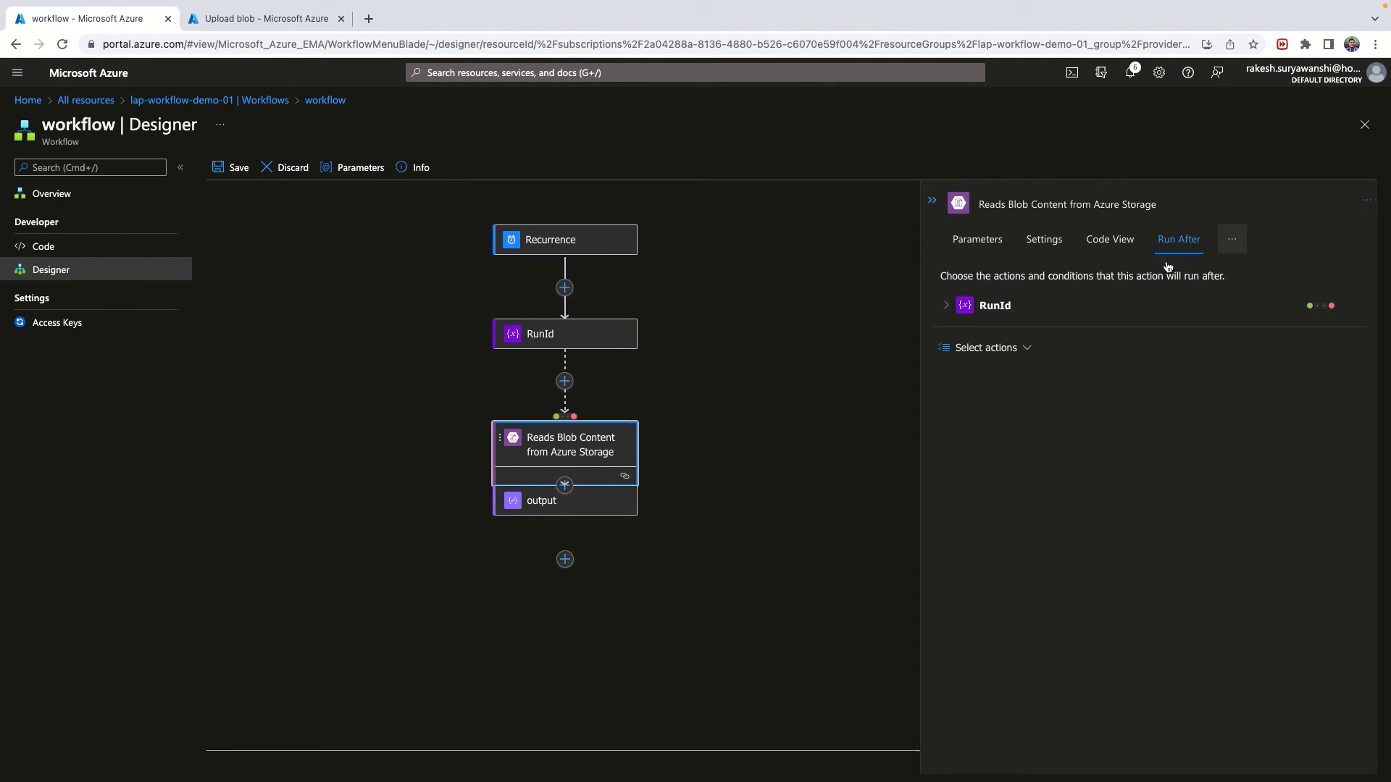
click(946, 305)
click(963, 403)
click(964, 404)
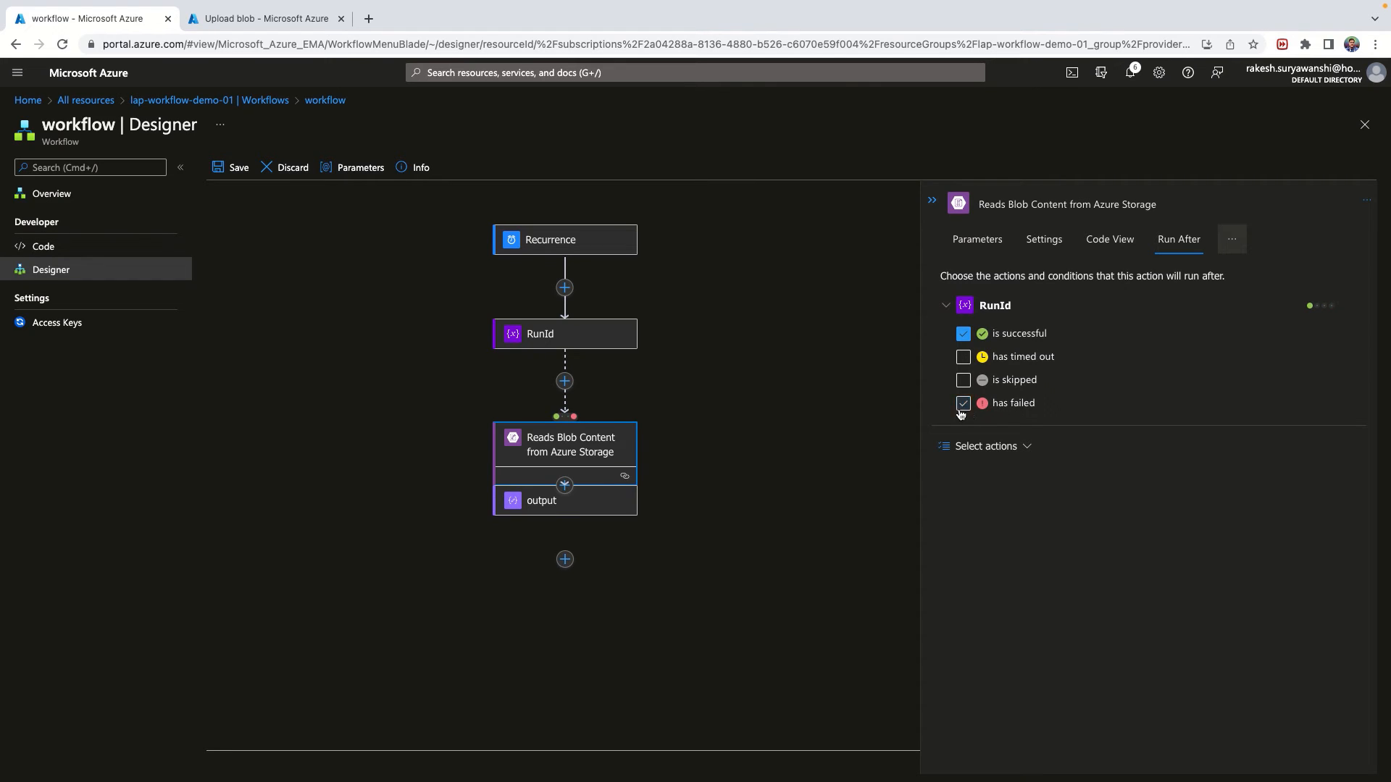
click(850, 402)
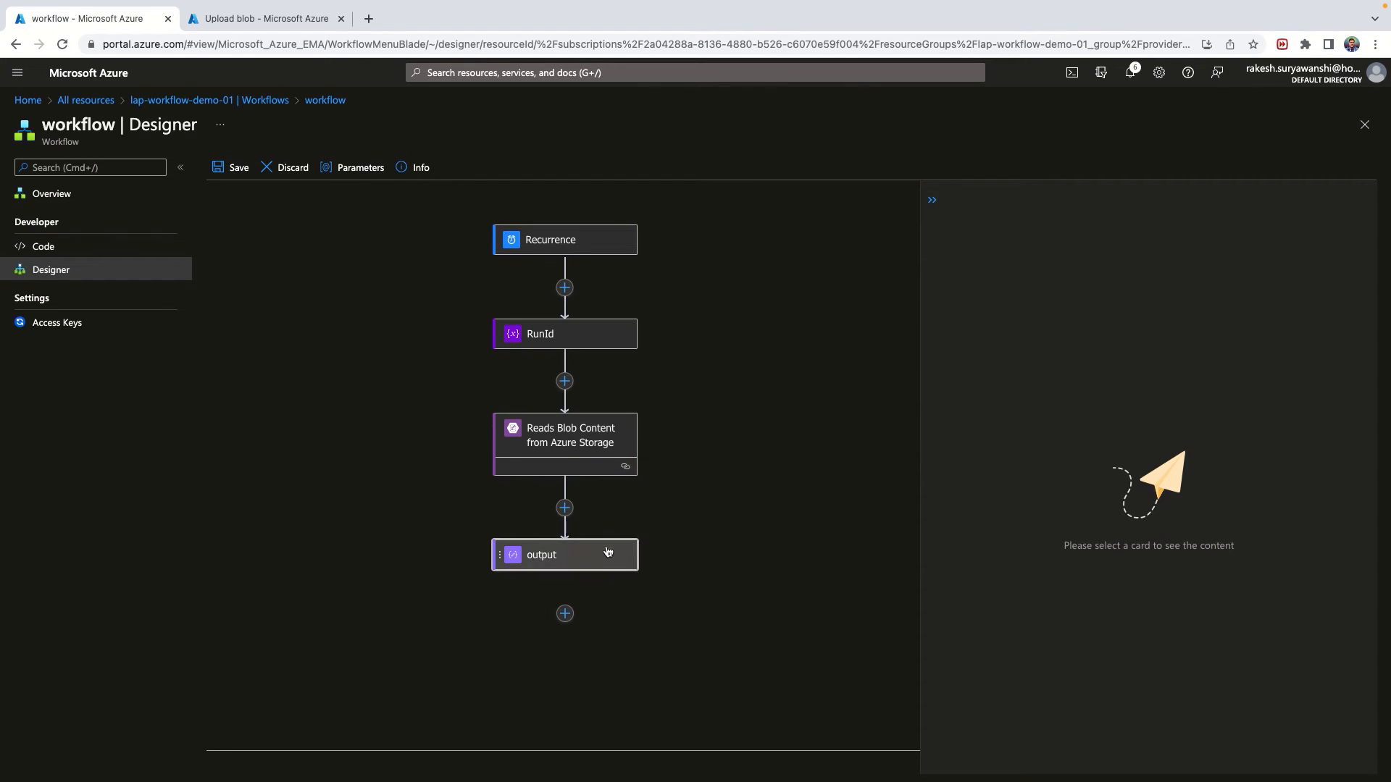
Check the run-after conditions that the output action has for Reads Blob Content from Azure Storage.
click(610, 555)
click(1165, 242)
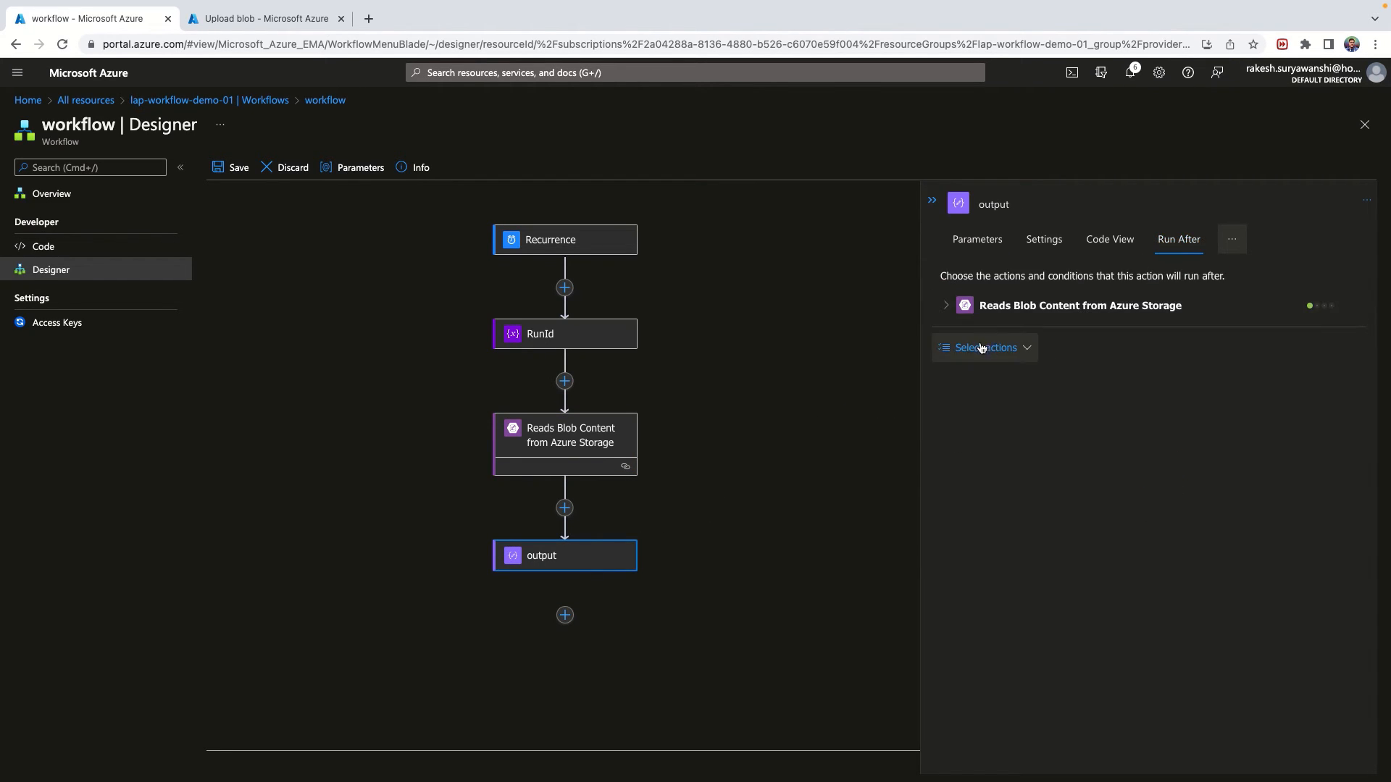
click(943, 310)
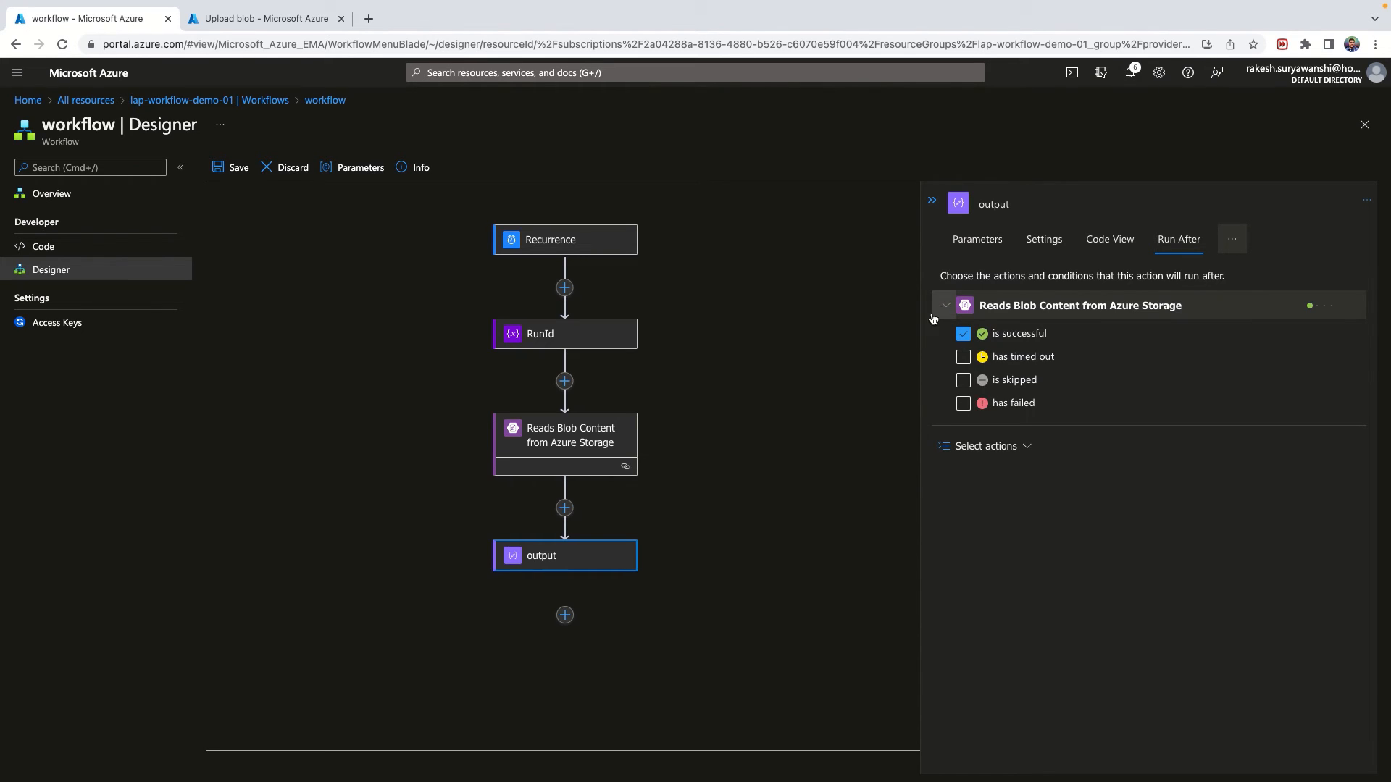
Close the action details, save the workflow and open its overview with the run history.
click(803, 426)
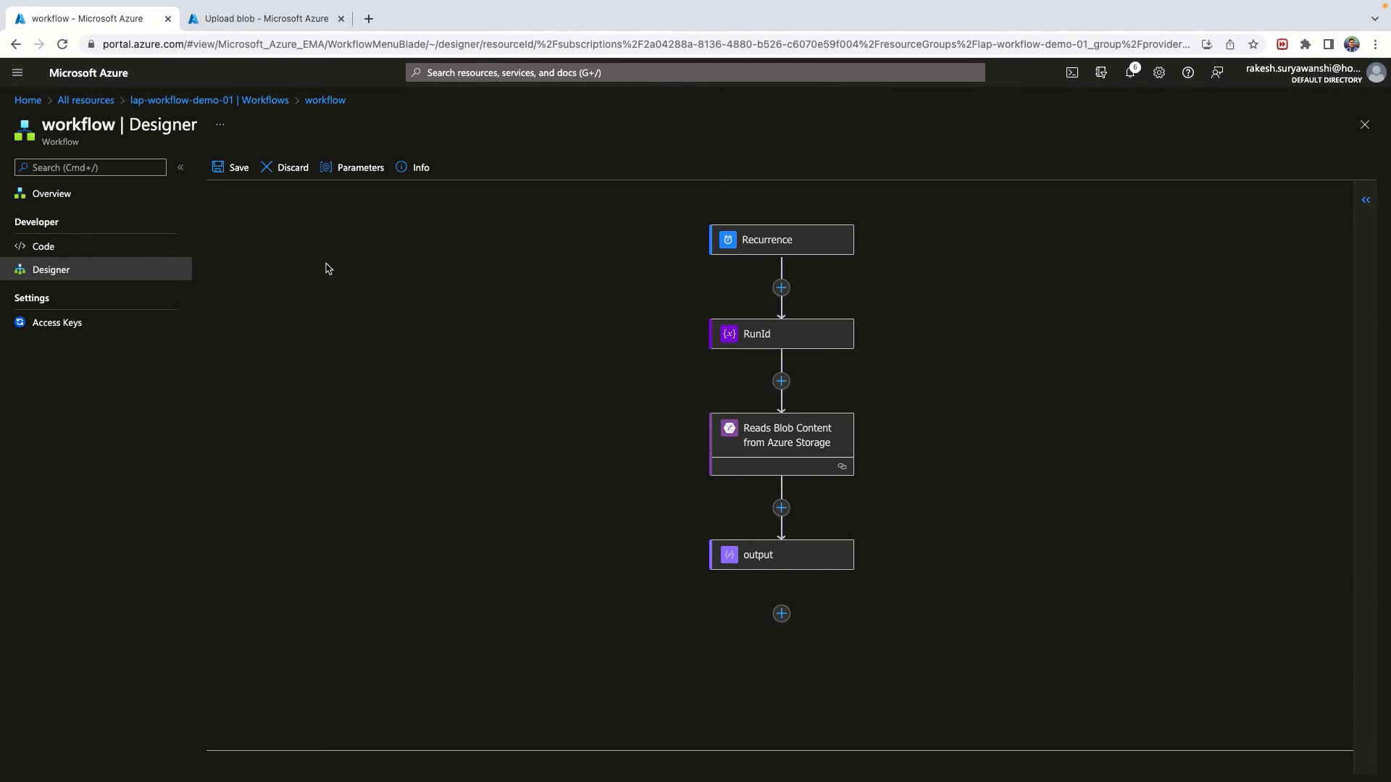
click(221, 168)
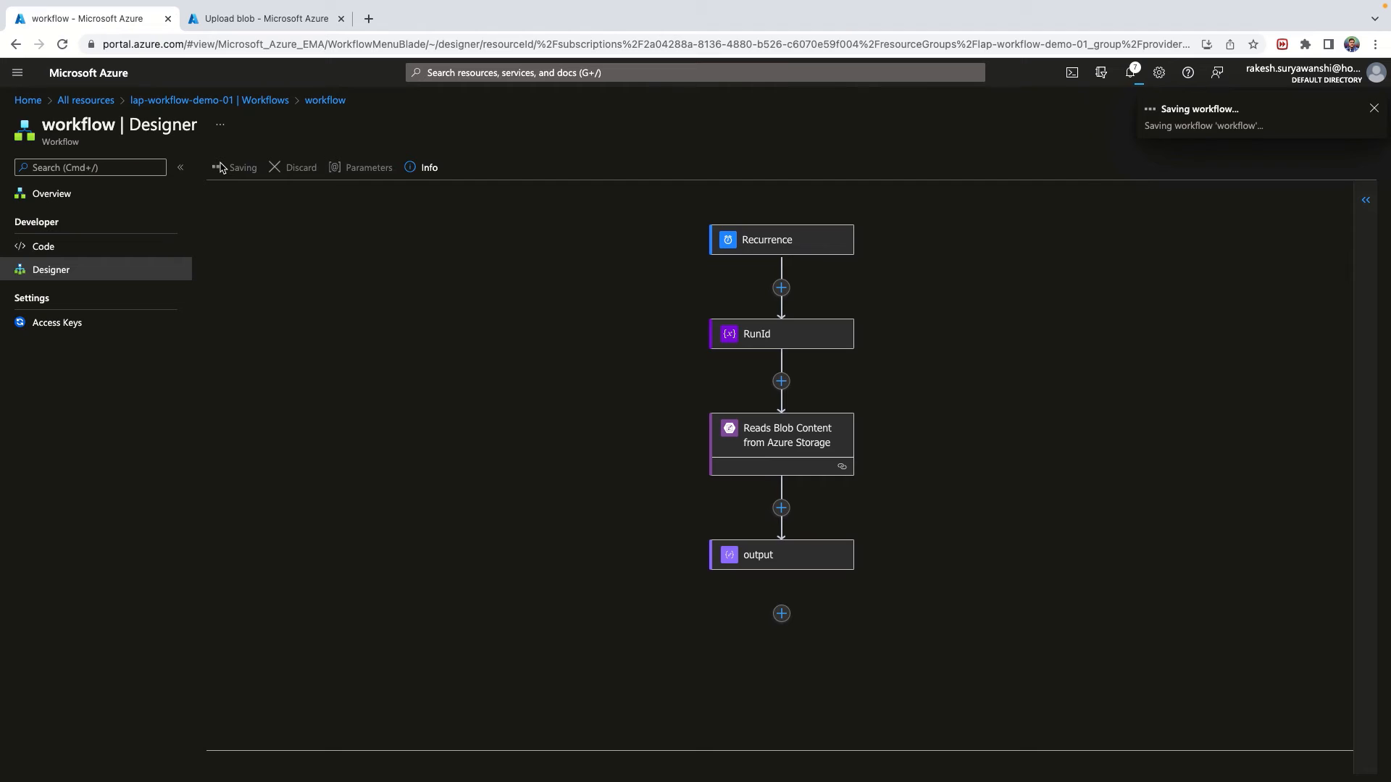
click(68, 195)
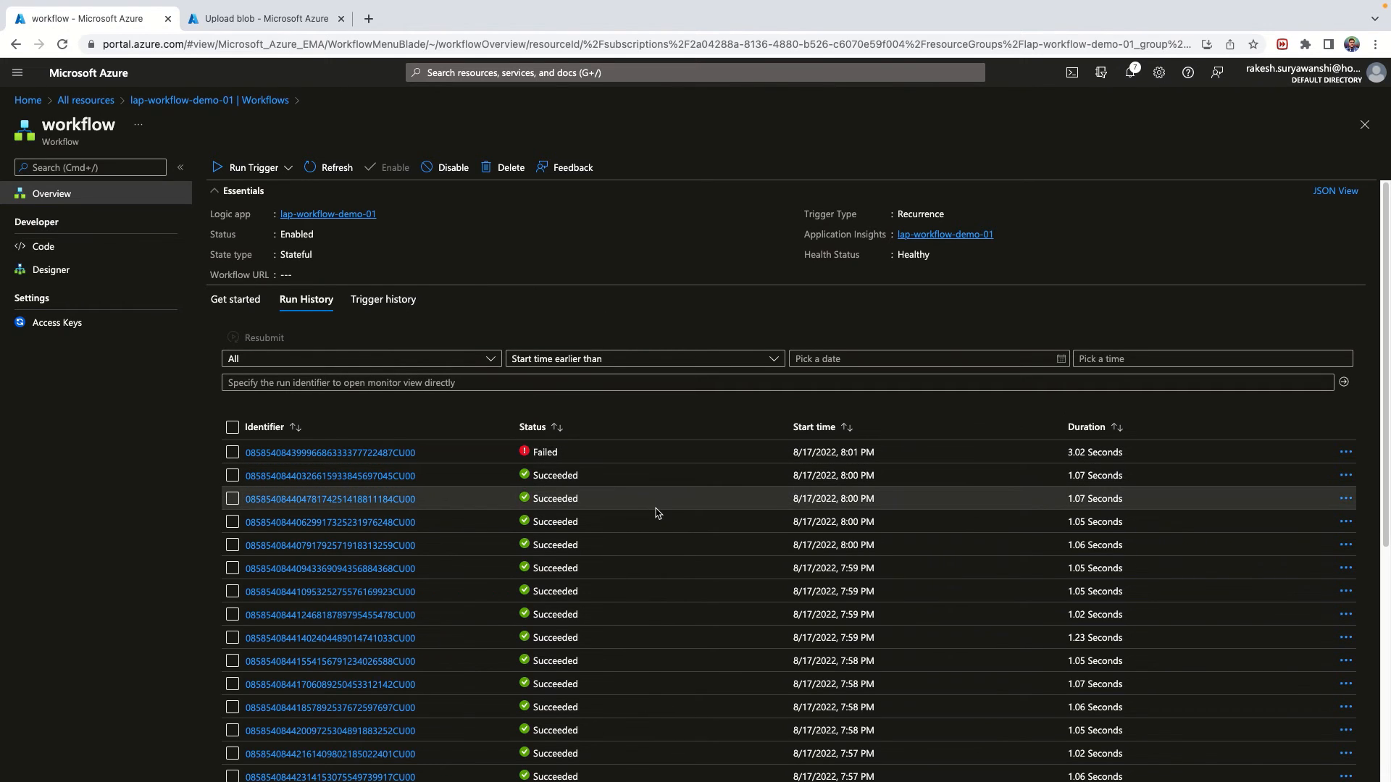
Look through the run history list, comparing the status, start time and duration of the runs.
scroll(659, 491, down, 4)
scroll(643, 475, down, 2)
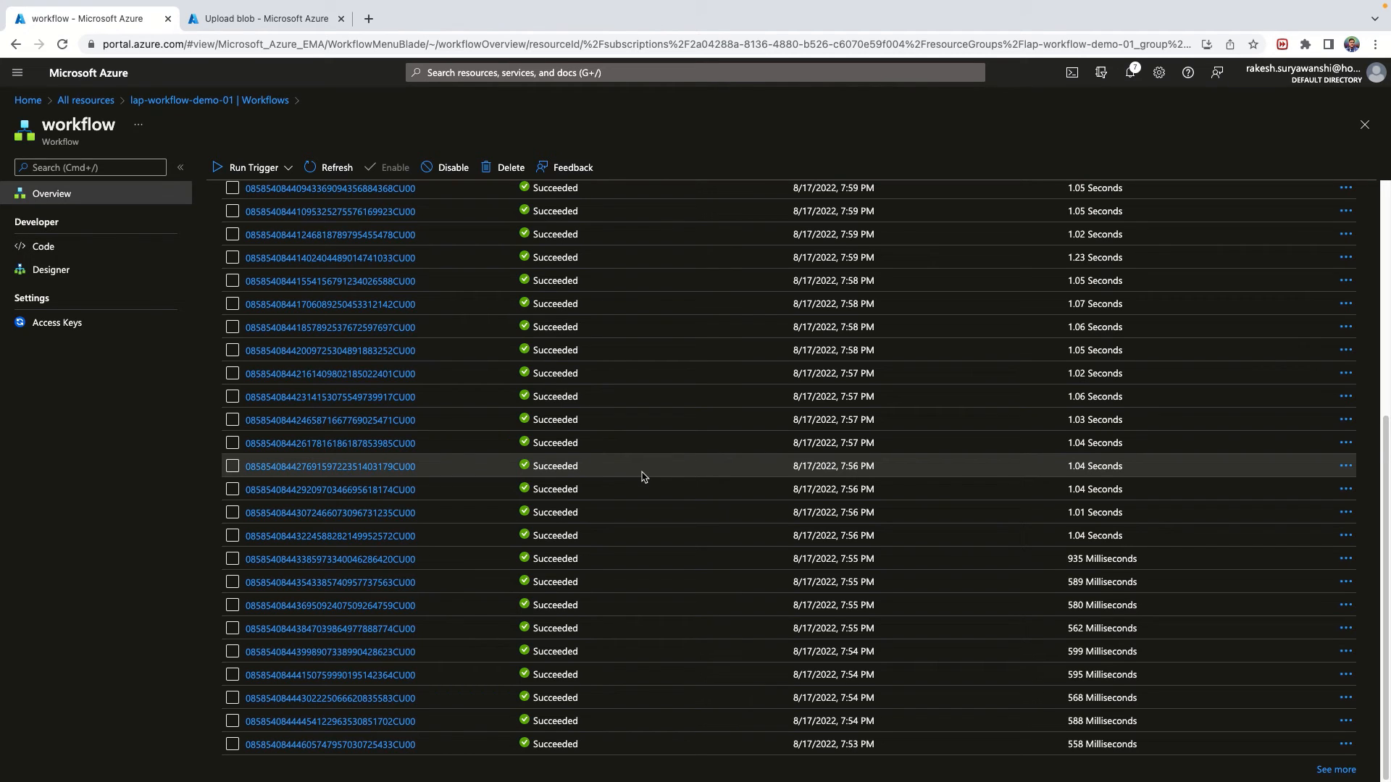
scroll(643, 475, up, 5)
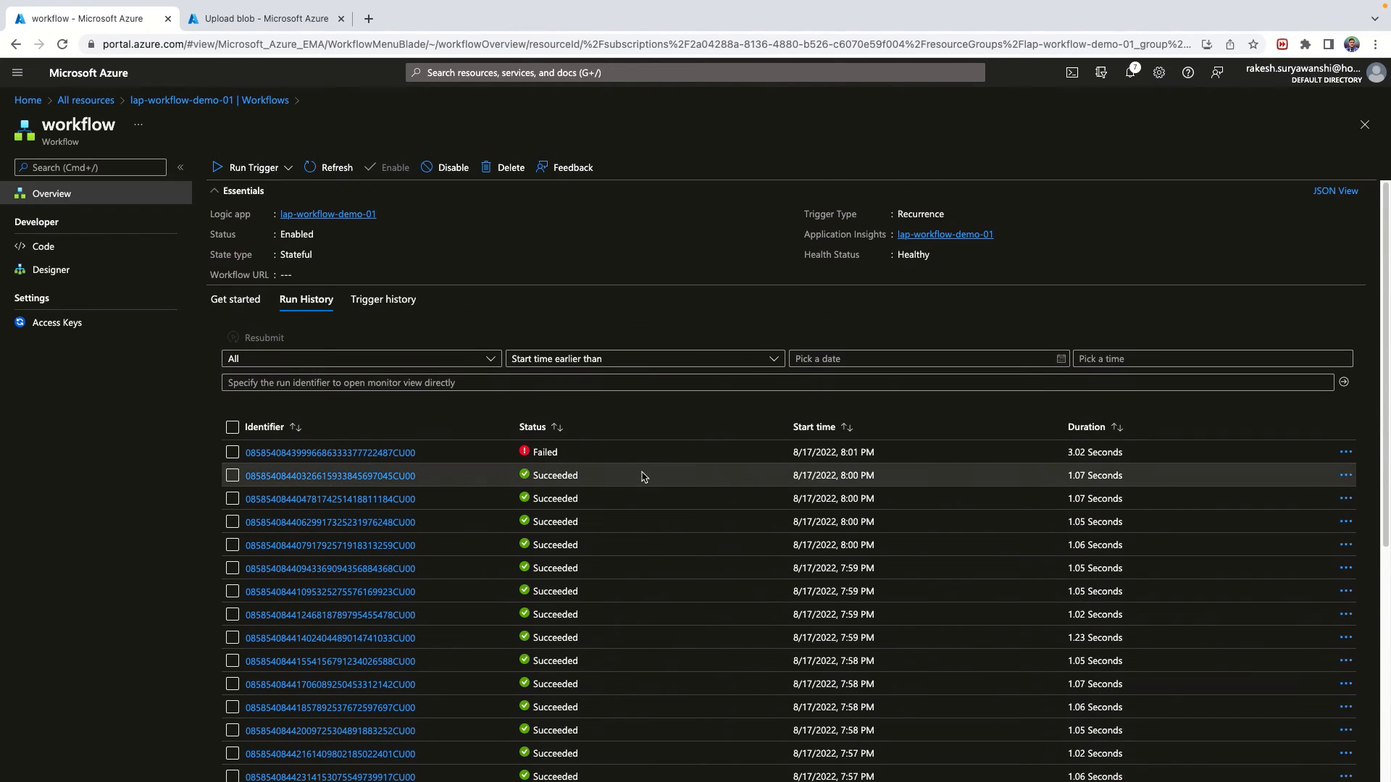
scroll(643, 476, down, 1)
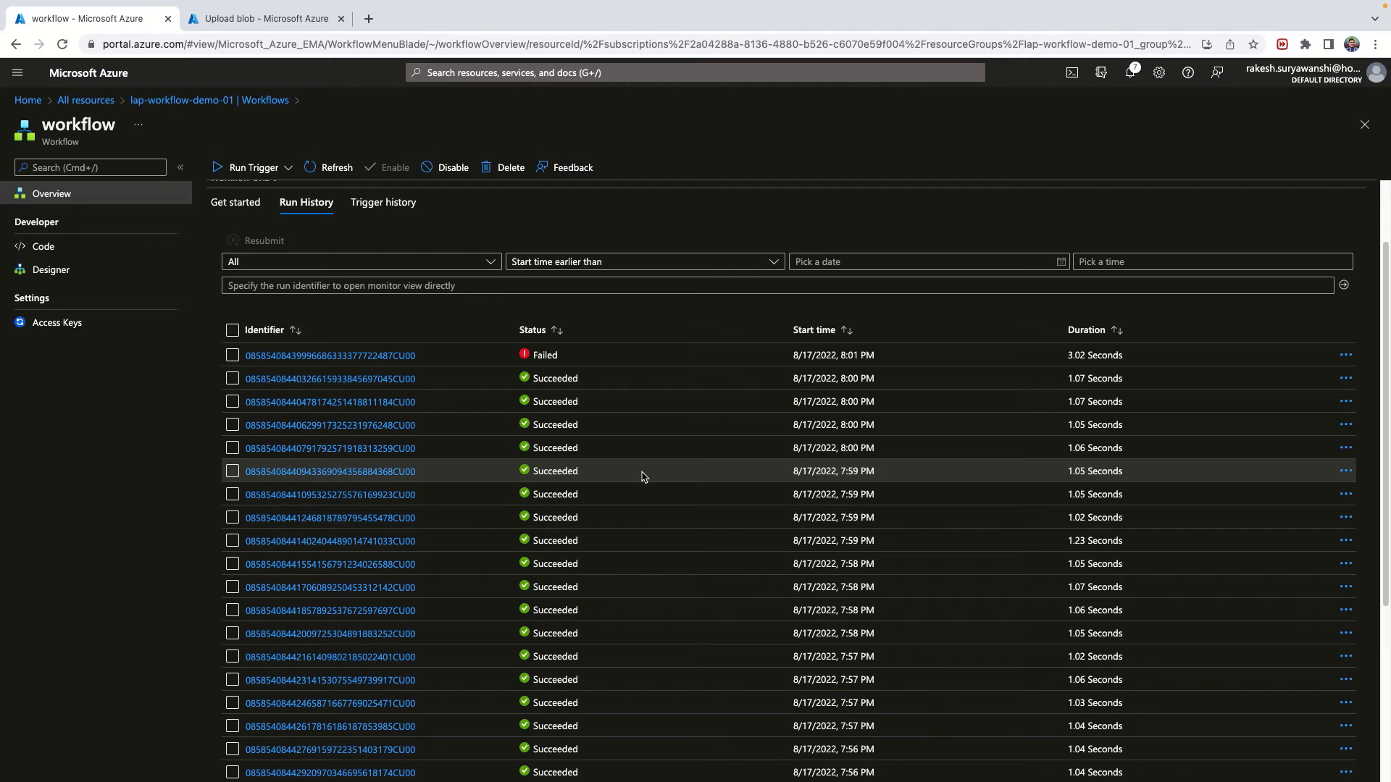
scroll(327, 290, up, 1)
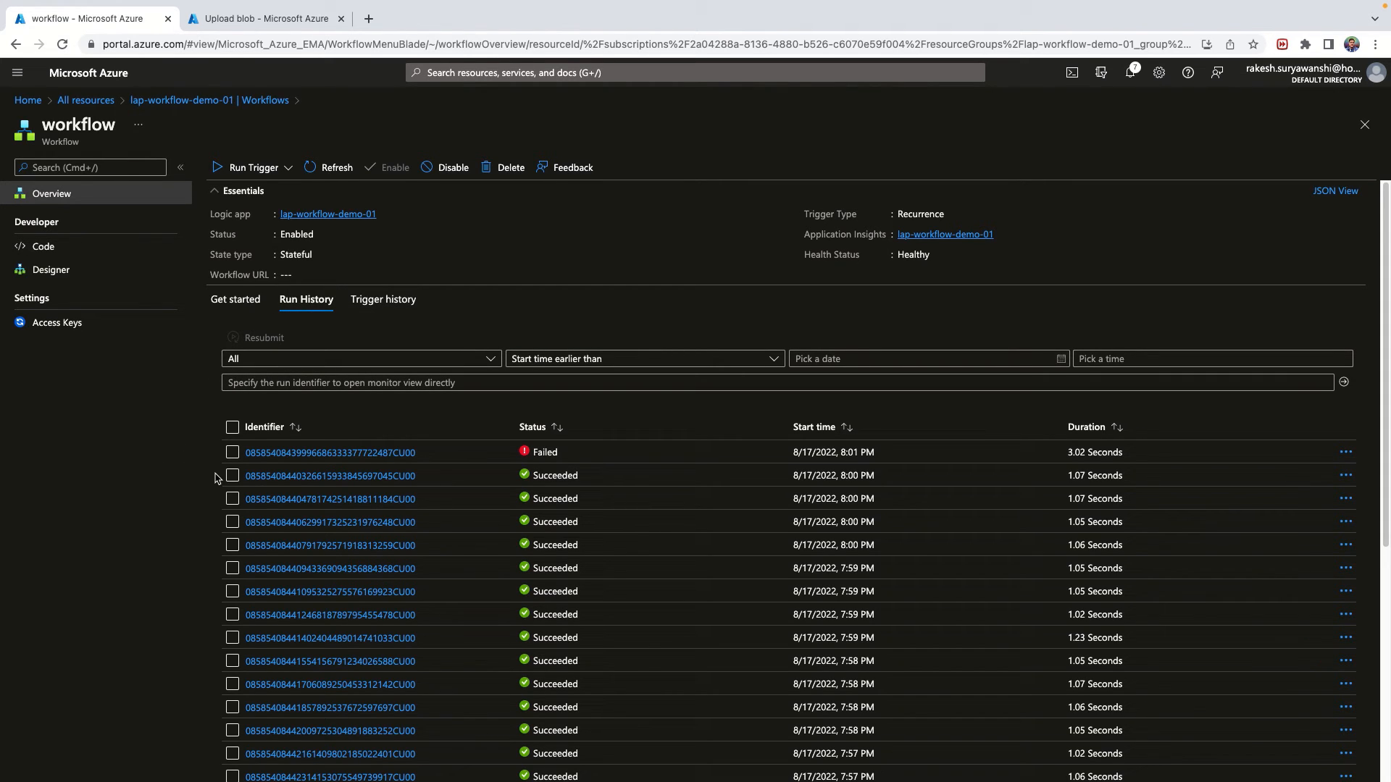
scroll(207, 491, down, 5)
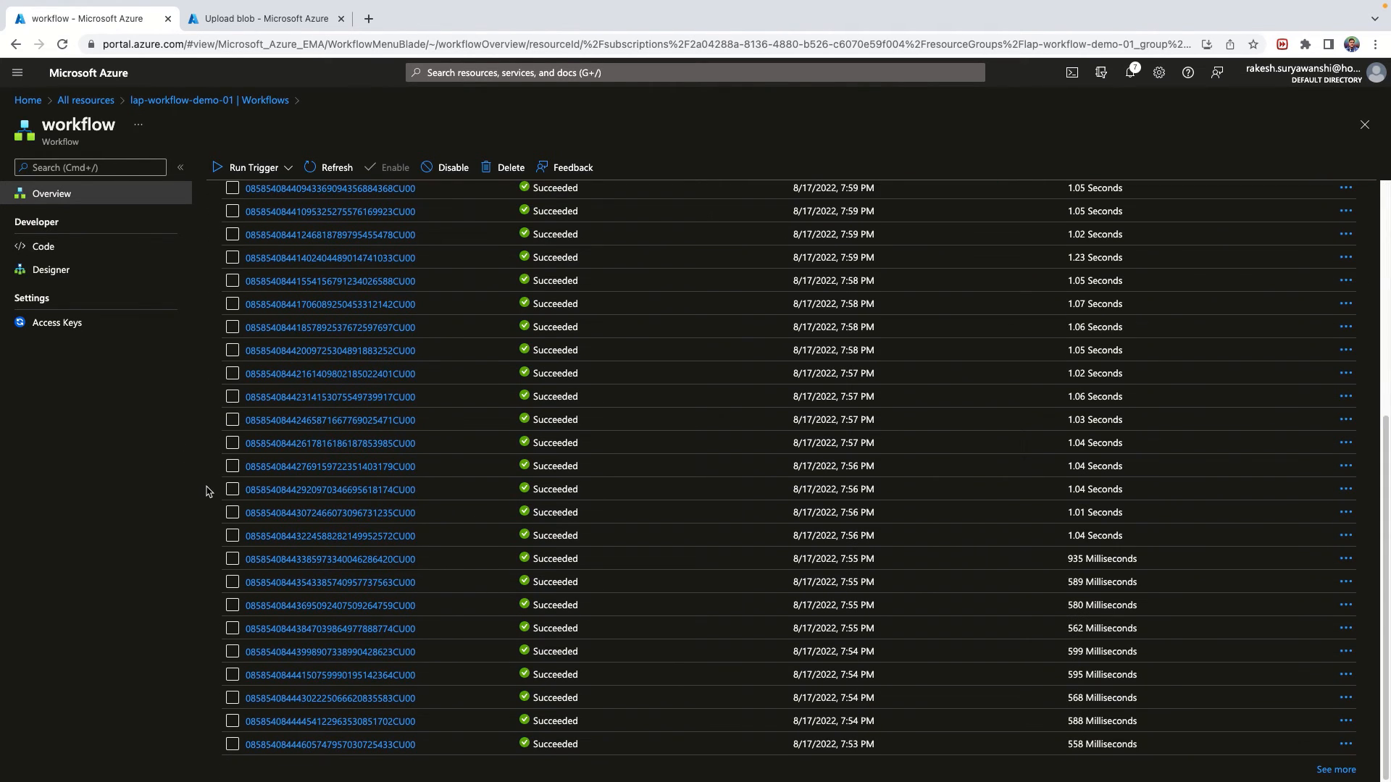
scroll(208, 491, up, 5)
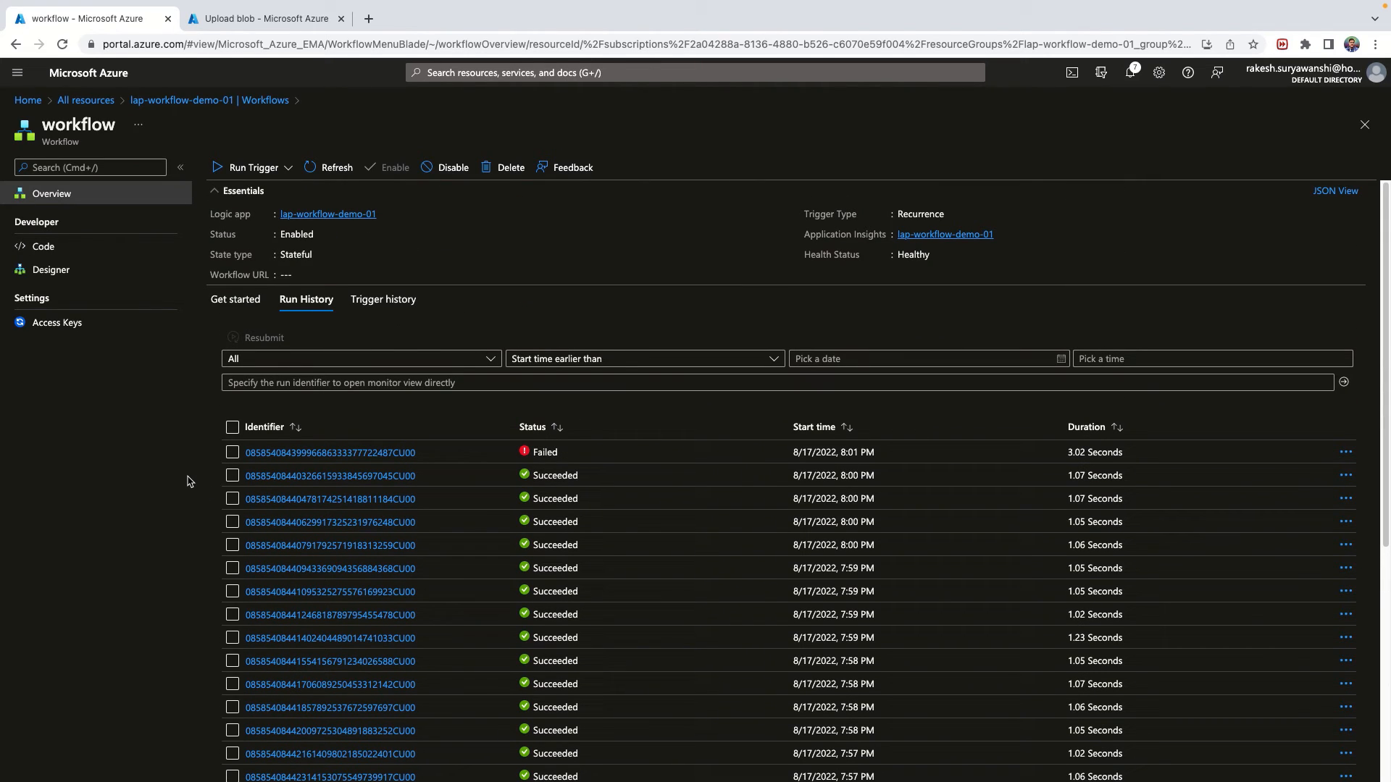
scroll(195, 481, down, 2)
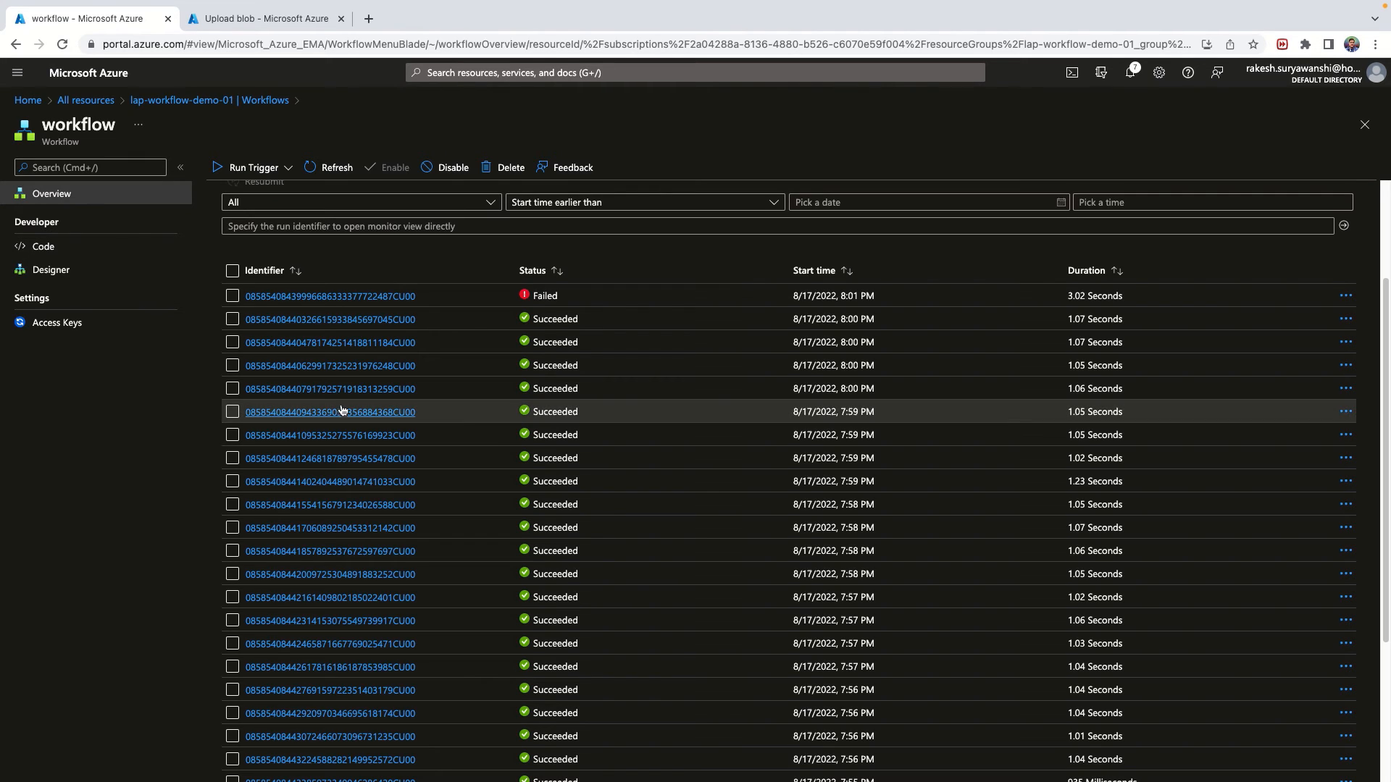
Inspect the trigger and RunId action of the latest succeeded 8:00 PM run, and open the failed 8:01 PM run.
click(377, 323)
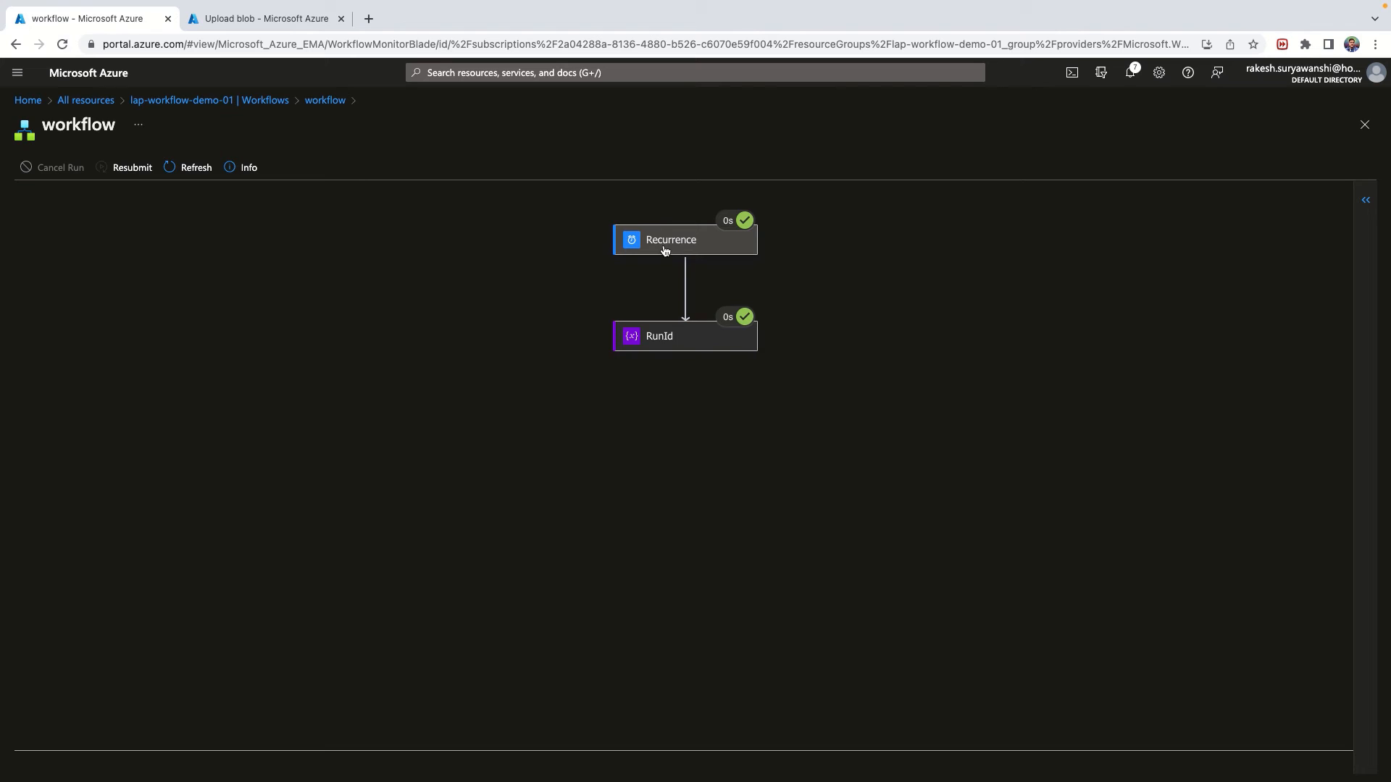
mouse_move(747, 228)
click(688, 348)
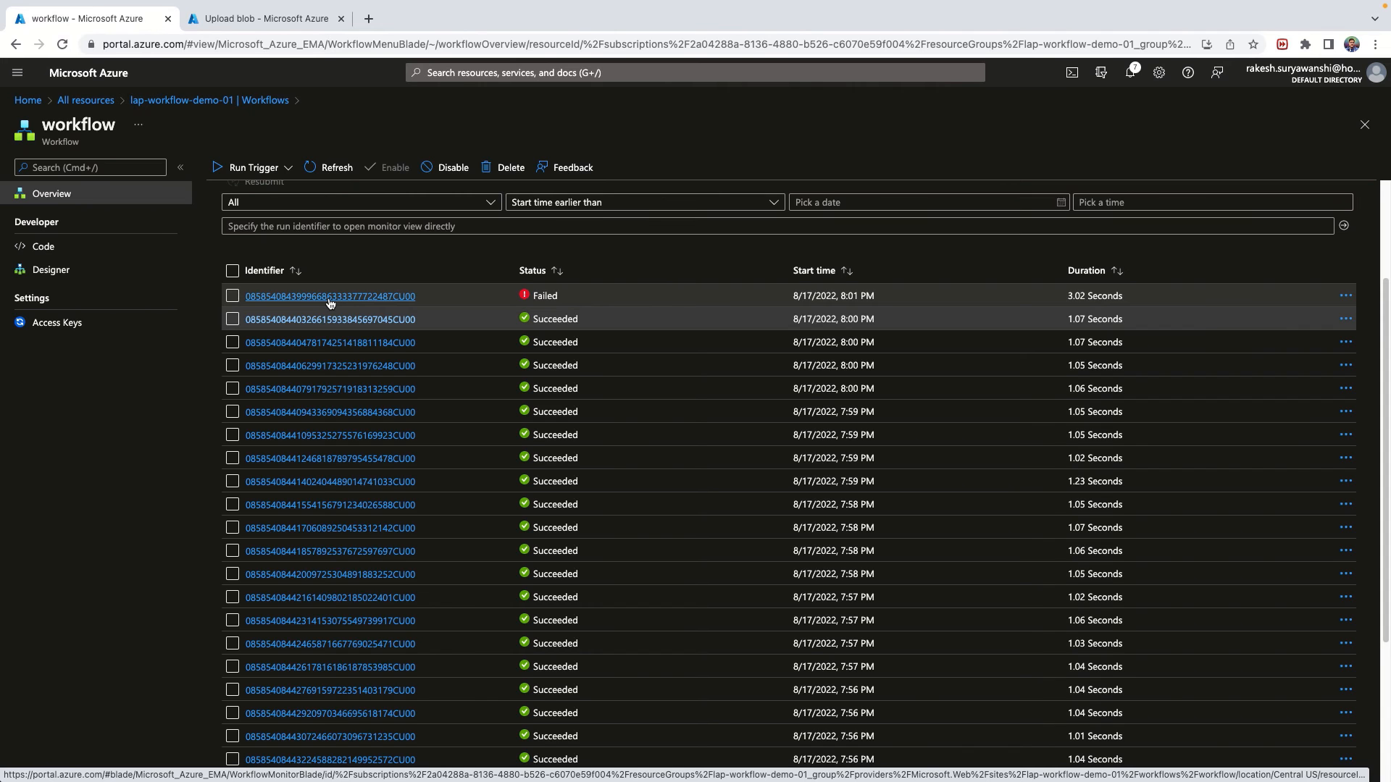
click(332, 298)
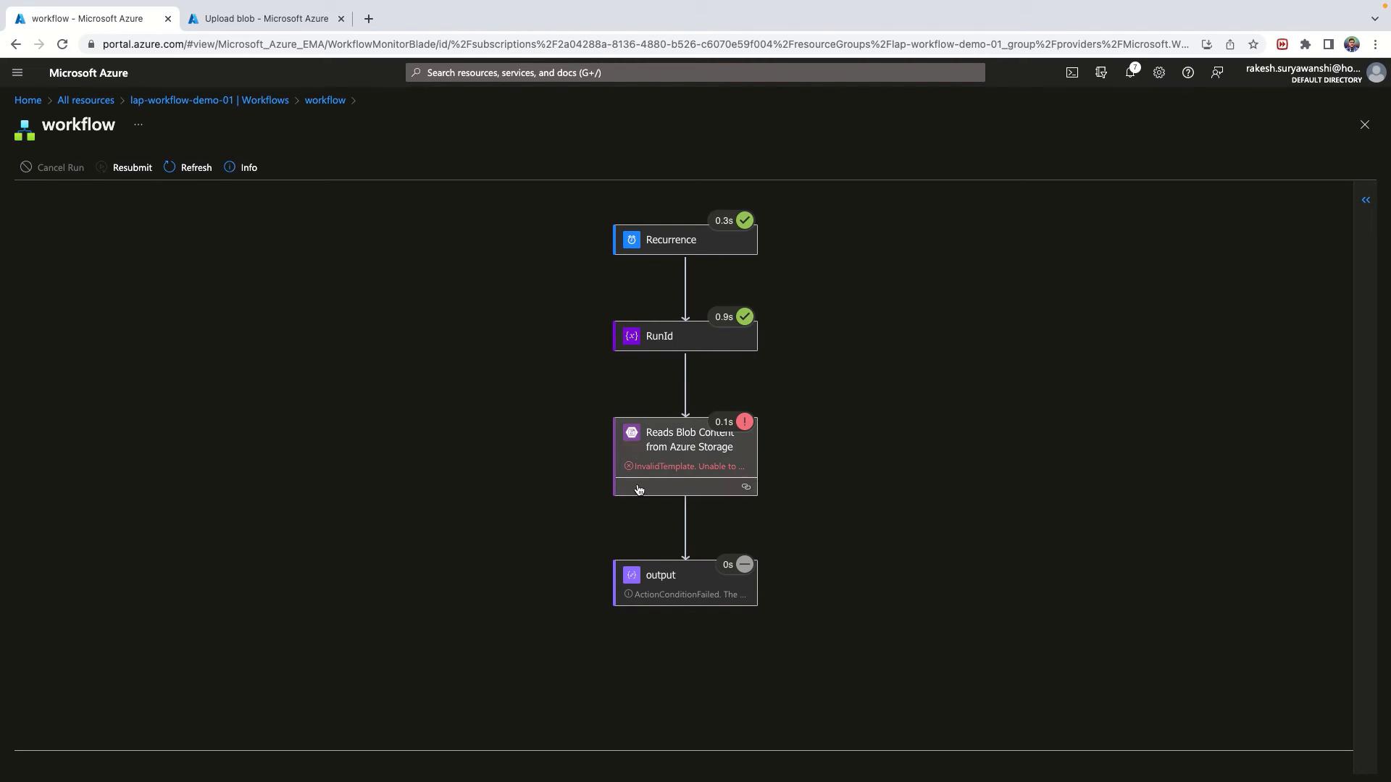
Inspect the error details of the Reads Blob Content from Azure Storage action in the failed run, and return to the run history.
click(670, 450)
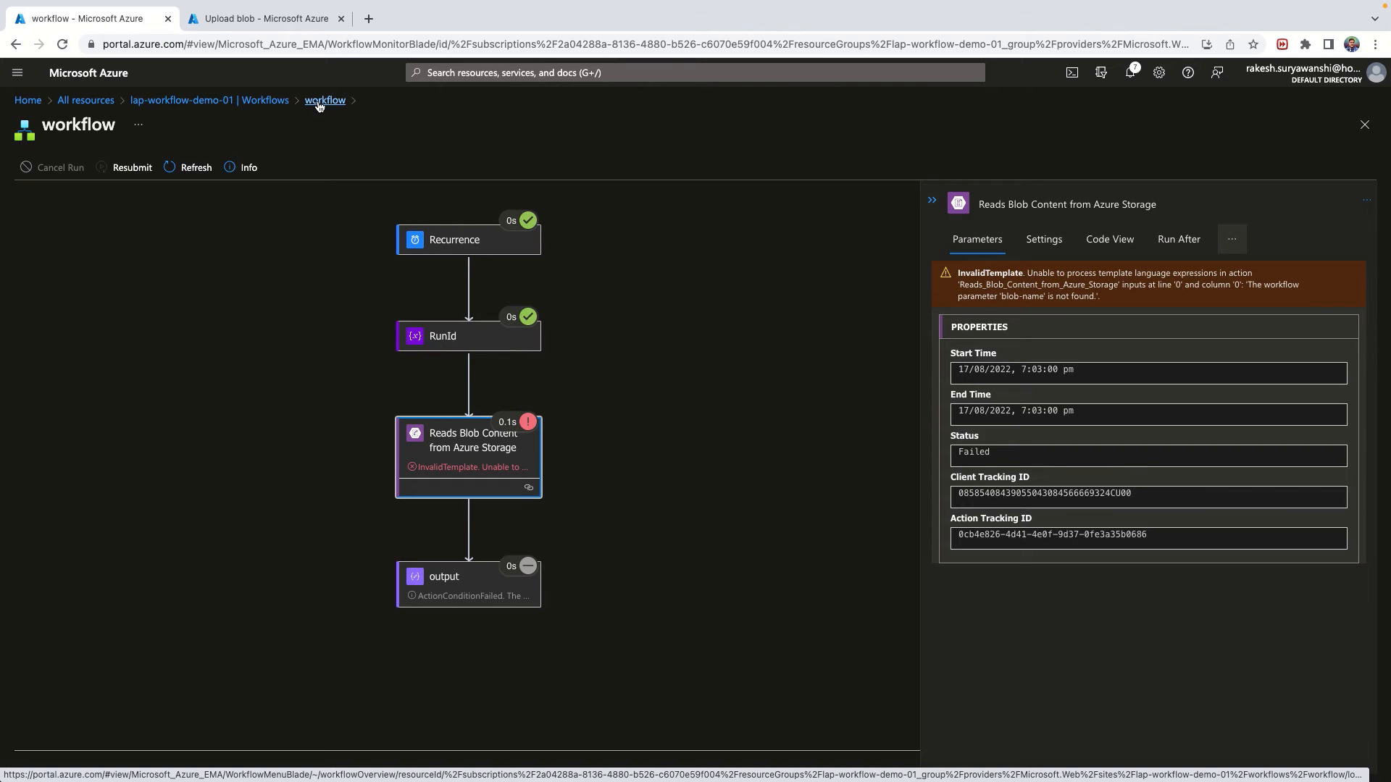
click(320, 103)
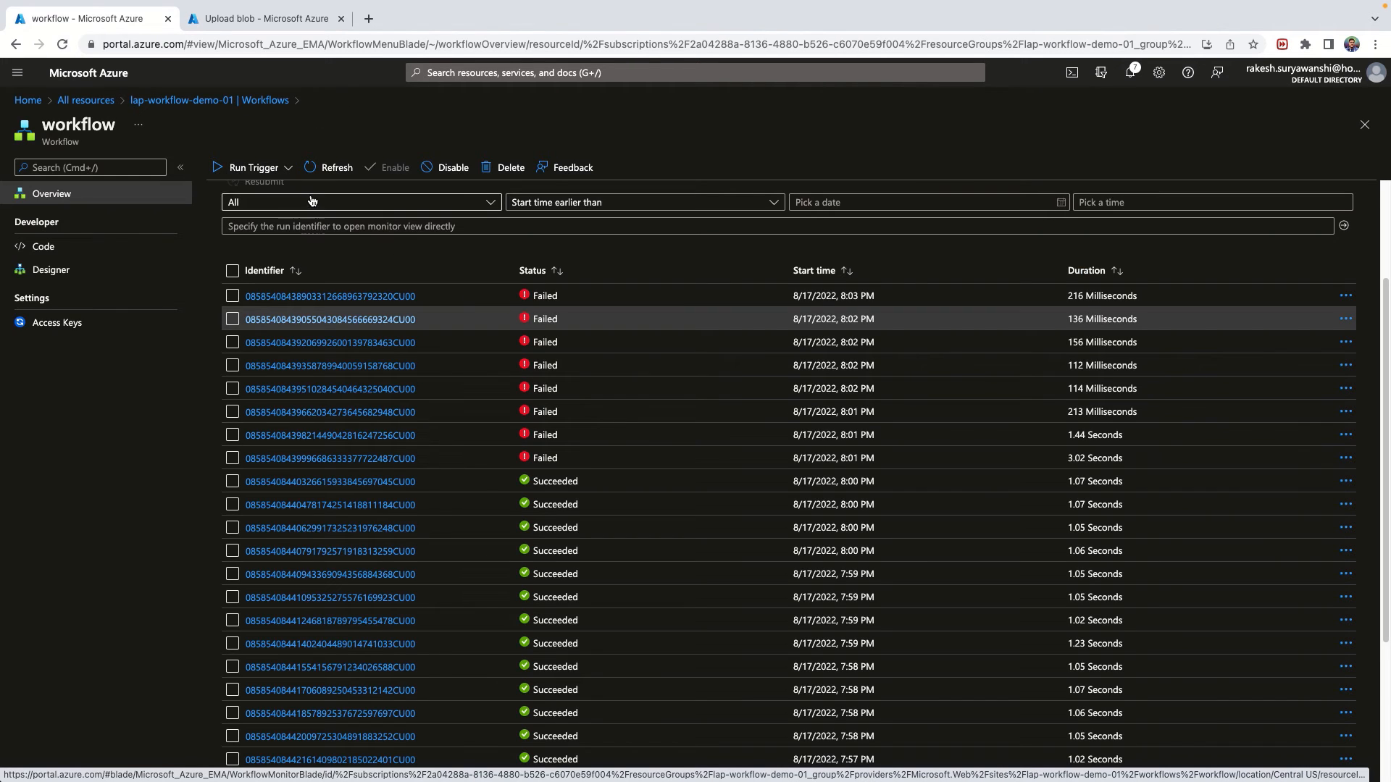
Open the workflow in the designer and create a String parameter named blob-name with the value parameters.tfvars.json.
click(124, 279)
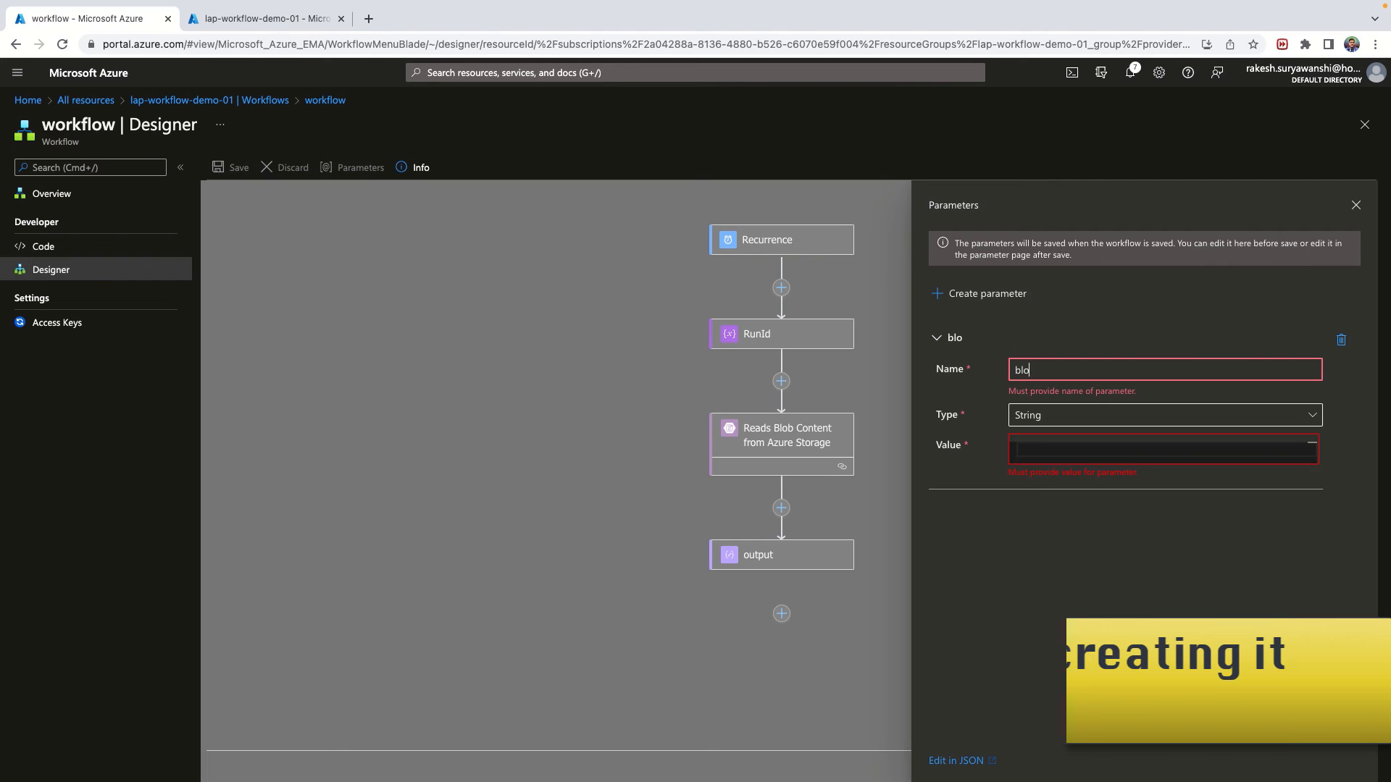
text(blob)
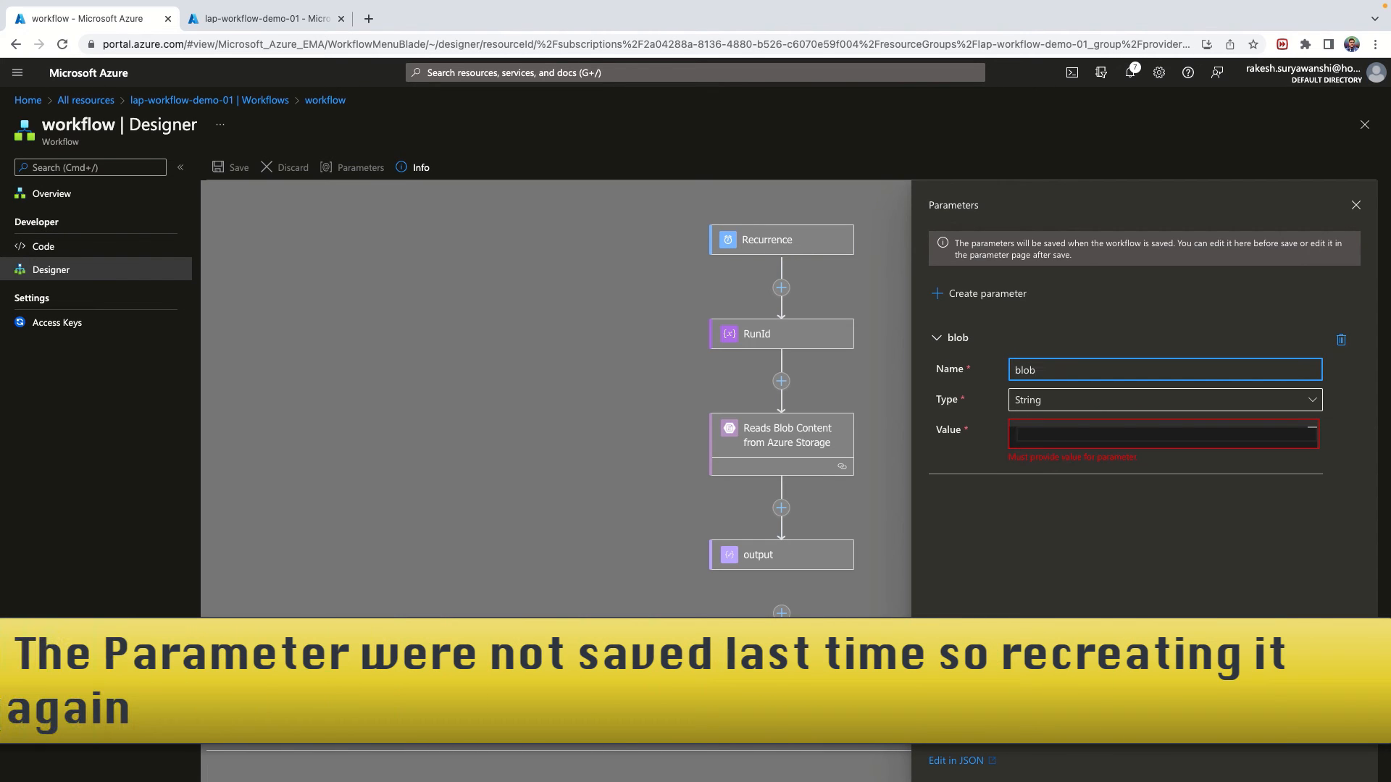
text(-name)
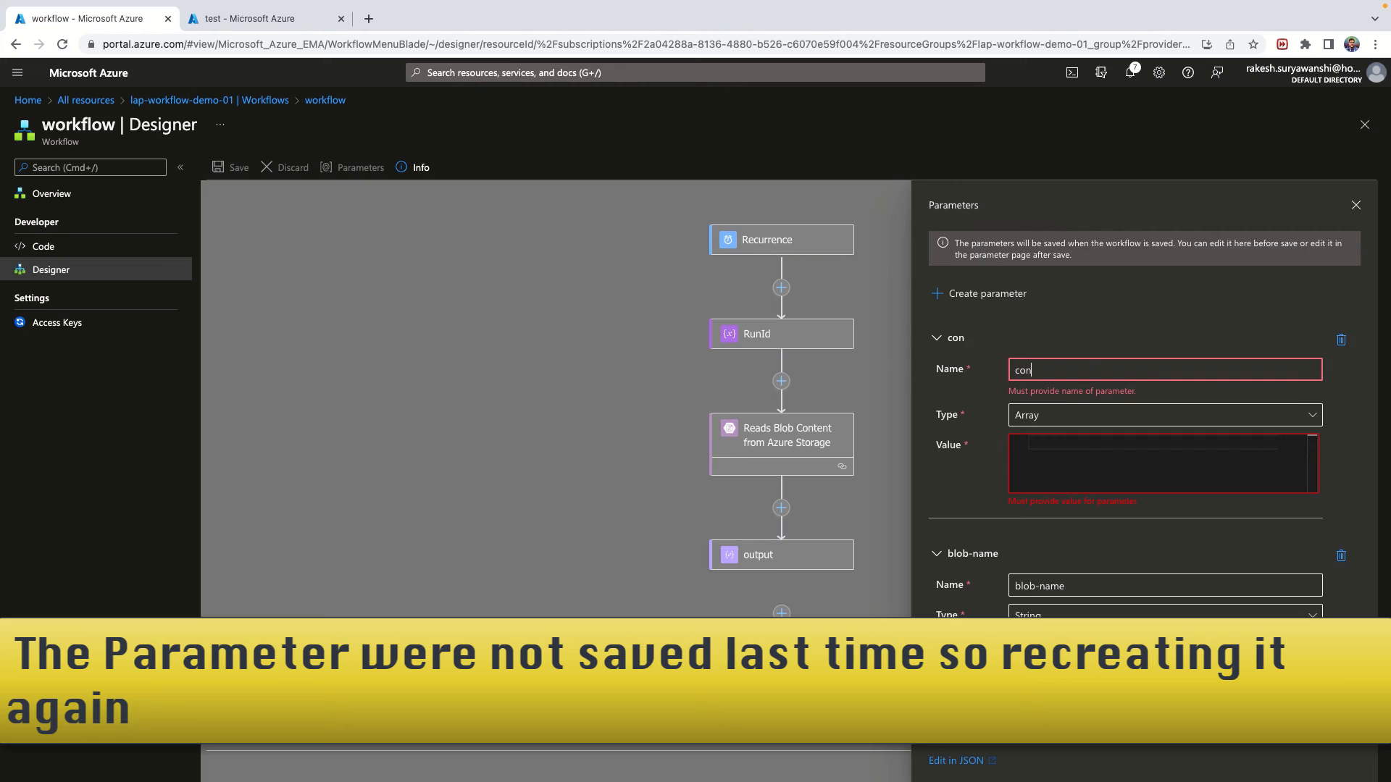
Create a second workflow parameter named container-name, of type String, with the value test.
text(tainer)
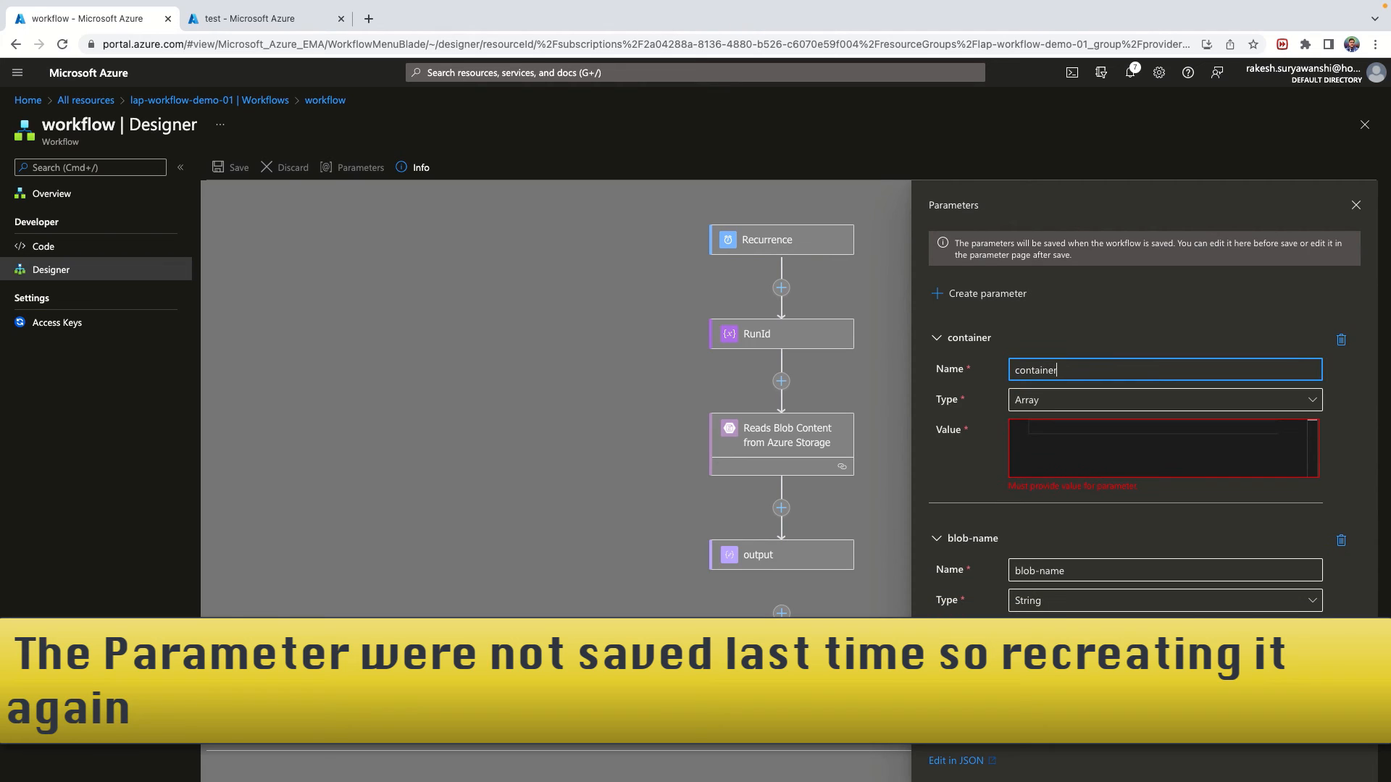
text(-name)
click(1080, 406)
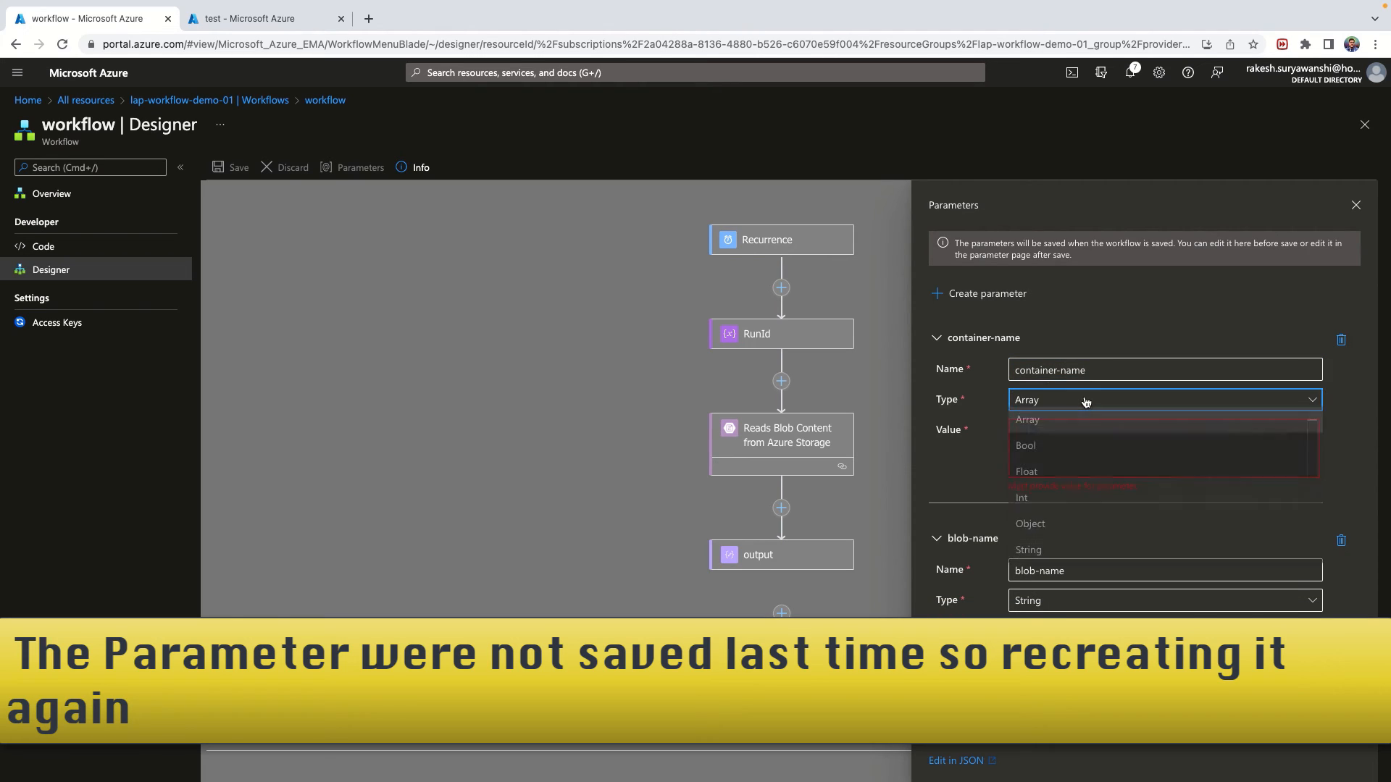
click(1029, 555)
click(1051, 439)
text(test)
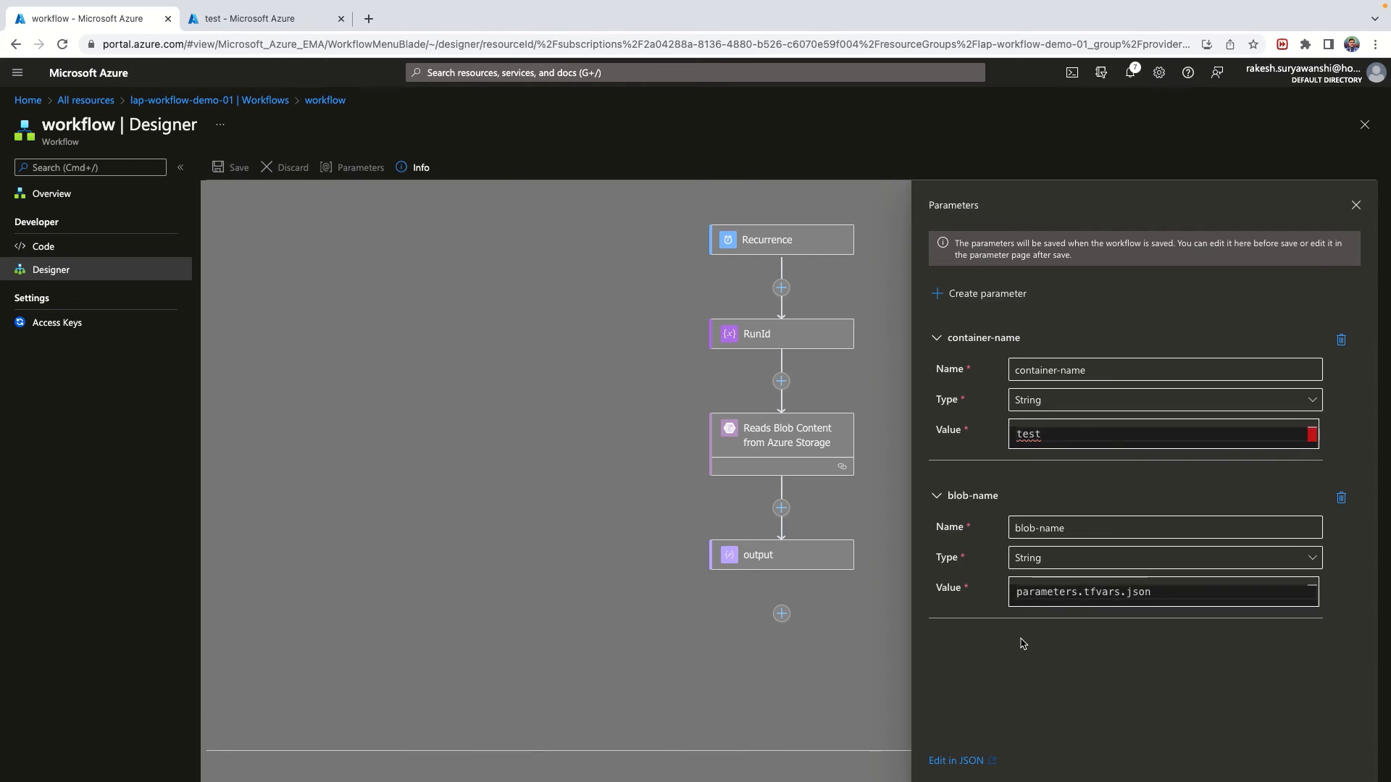
Open the succeeded 8:06 PM run from the workflow's run history and inspect its Recurrence trigger and RunId action.
click(126, 194)
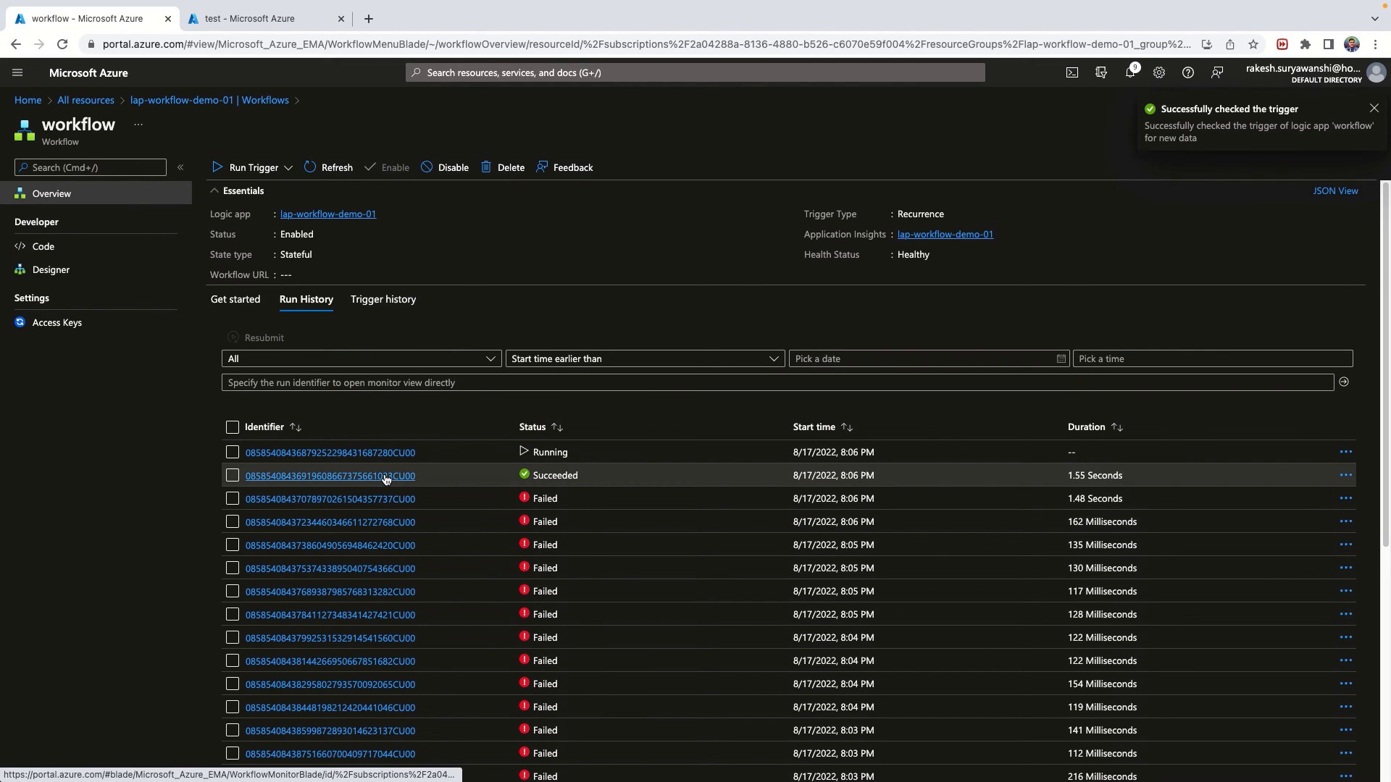
click(387, 478)
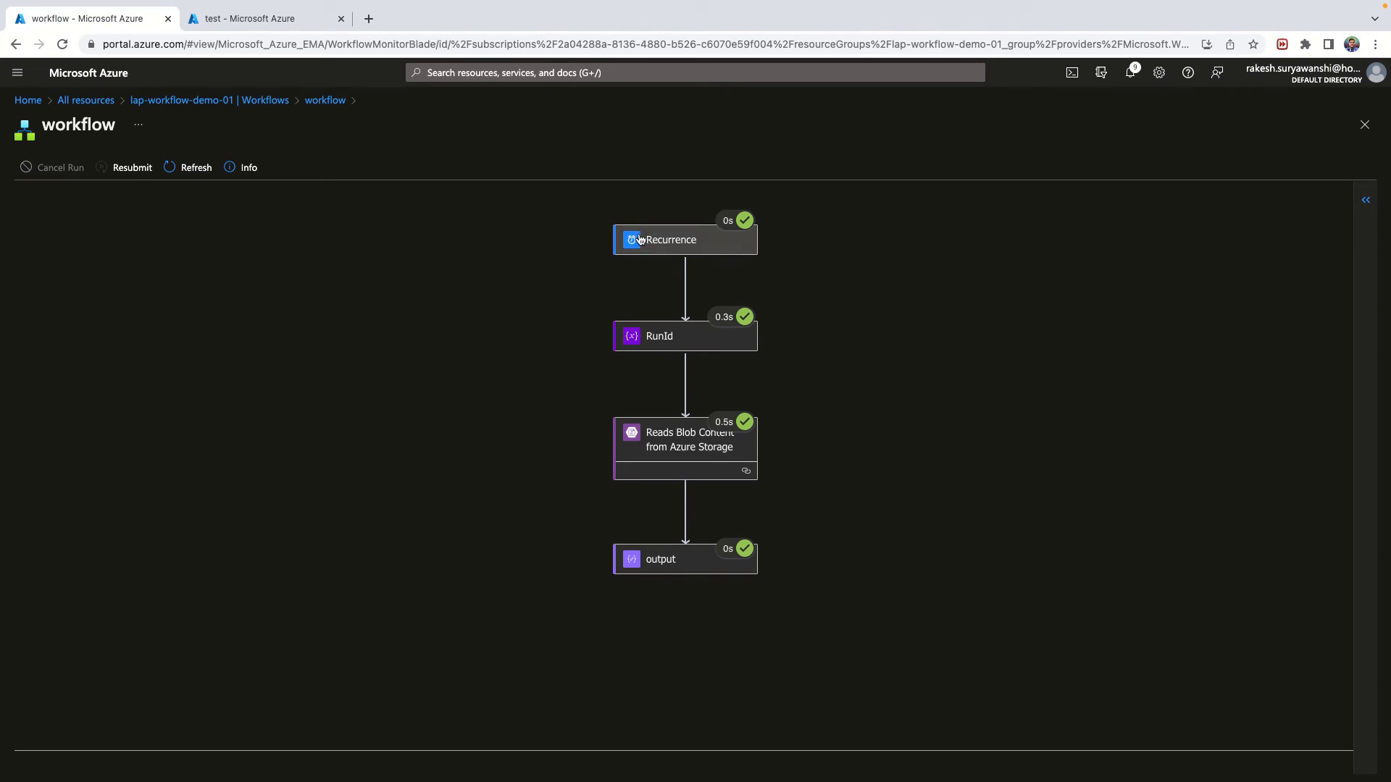
click(674, 240)
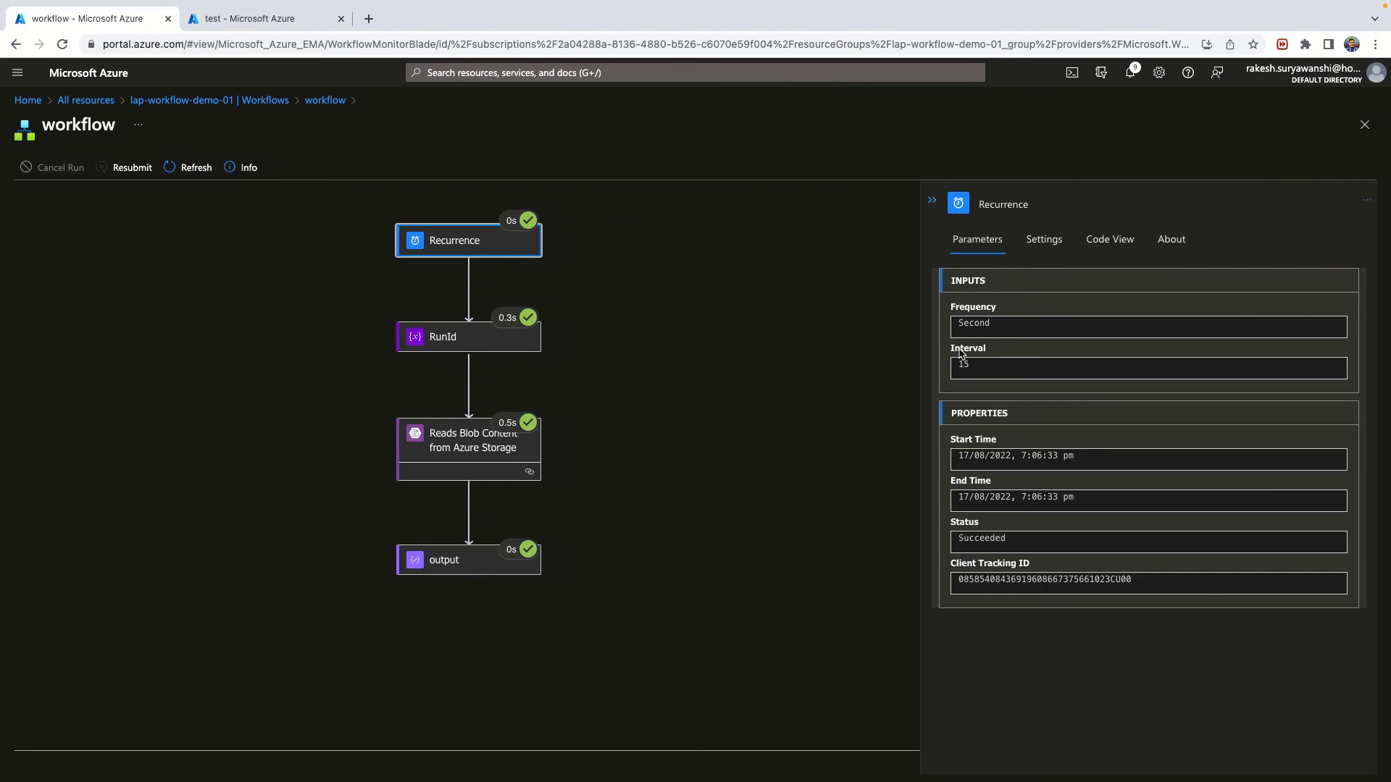
drag(1078, 456, 952, 449)
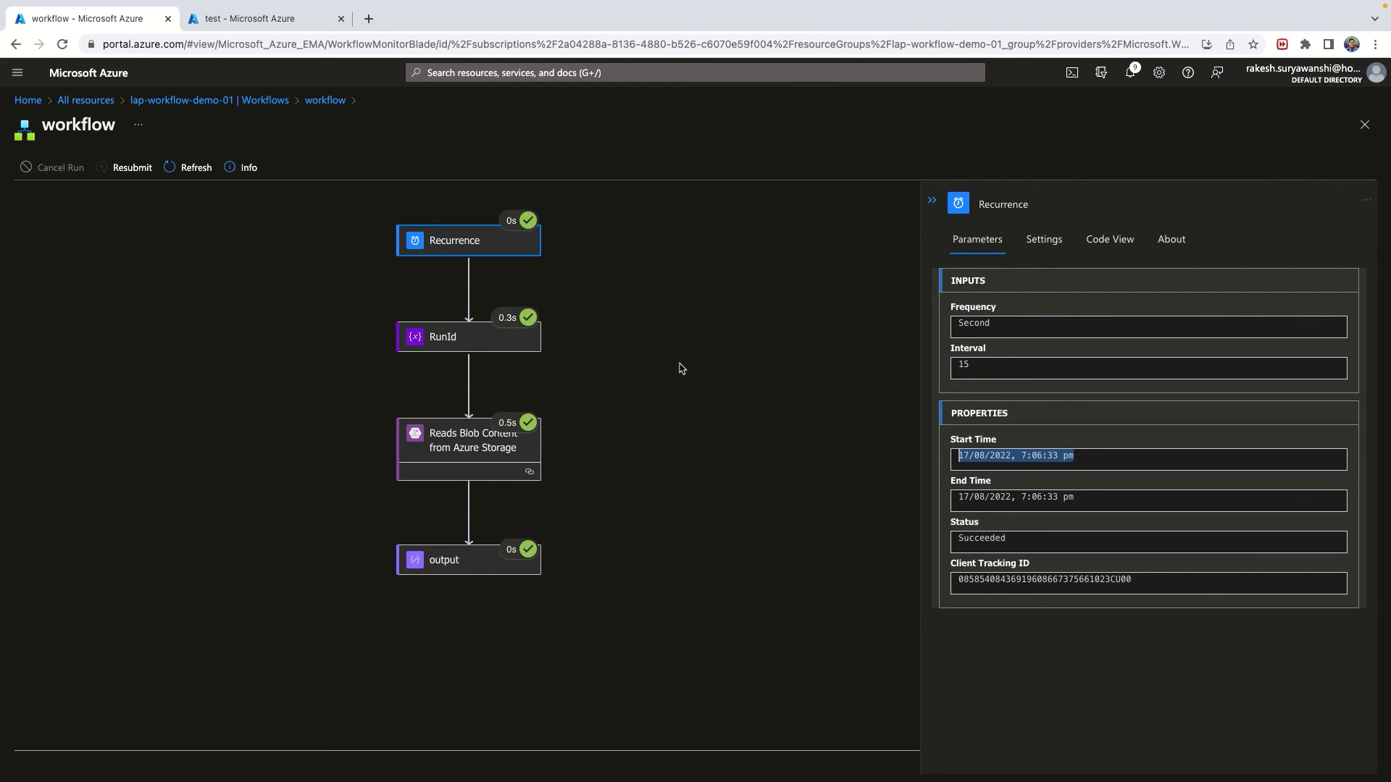
click(497, 344)
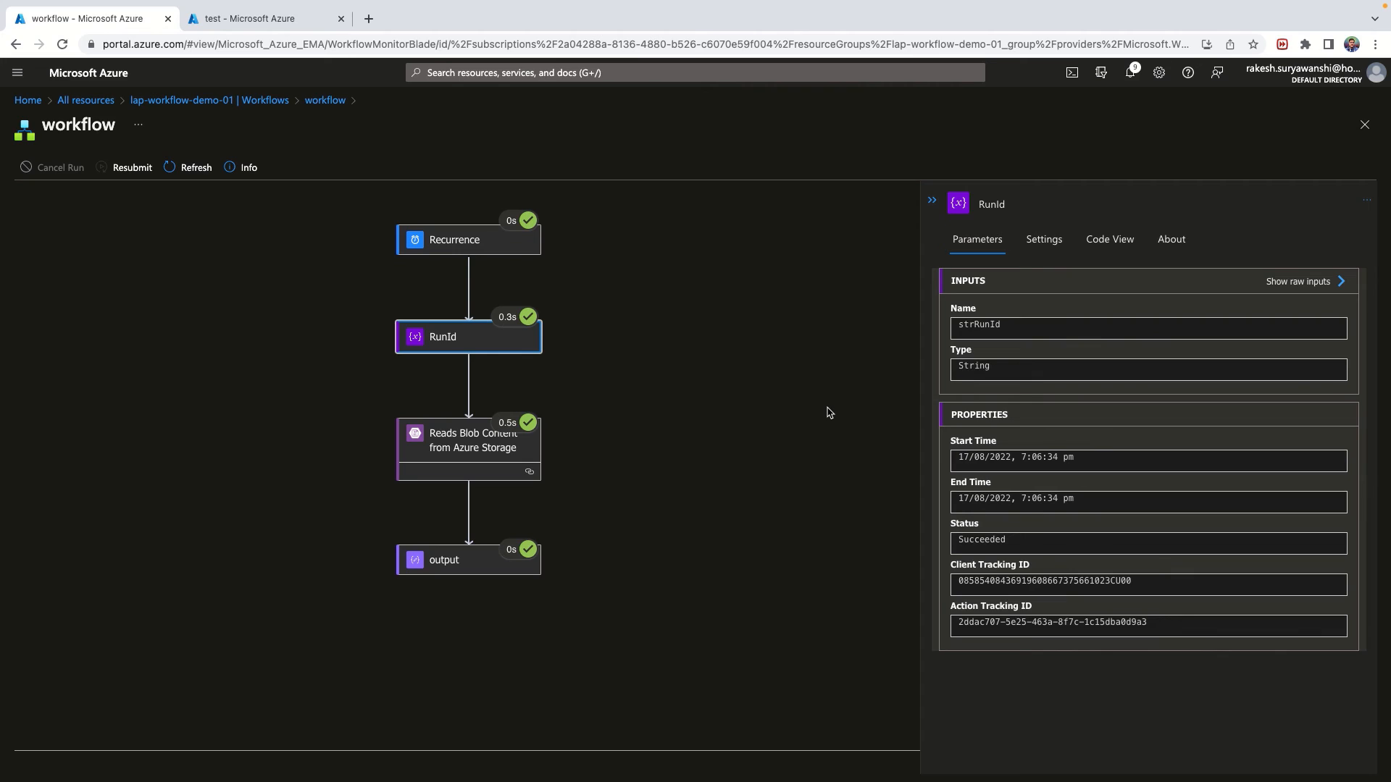
Examine the container name, blob name and blob response content of the run's Reads Blob Content from Azure Storage action.
click(500, 450)
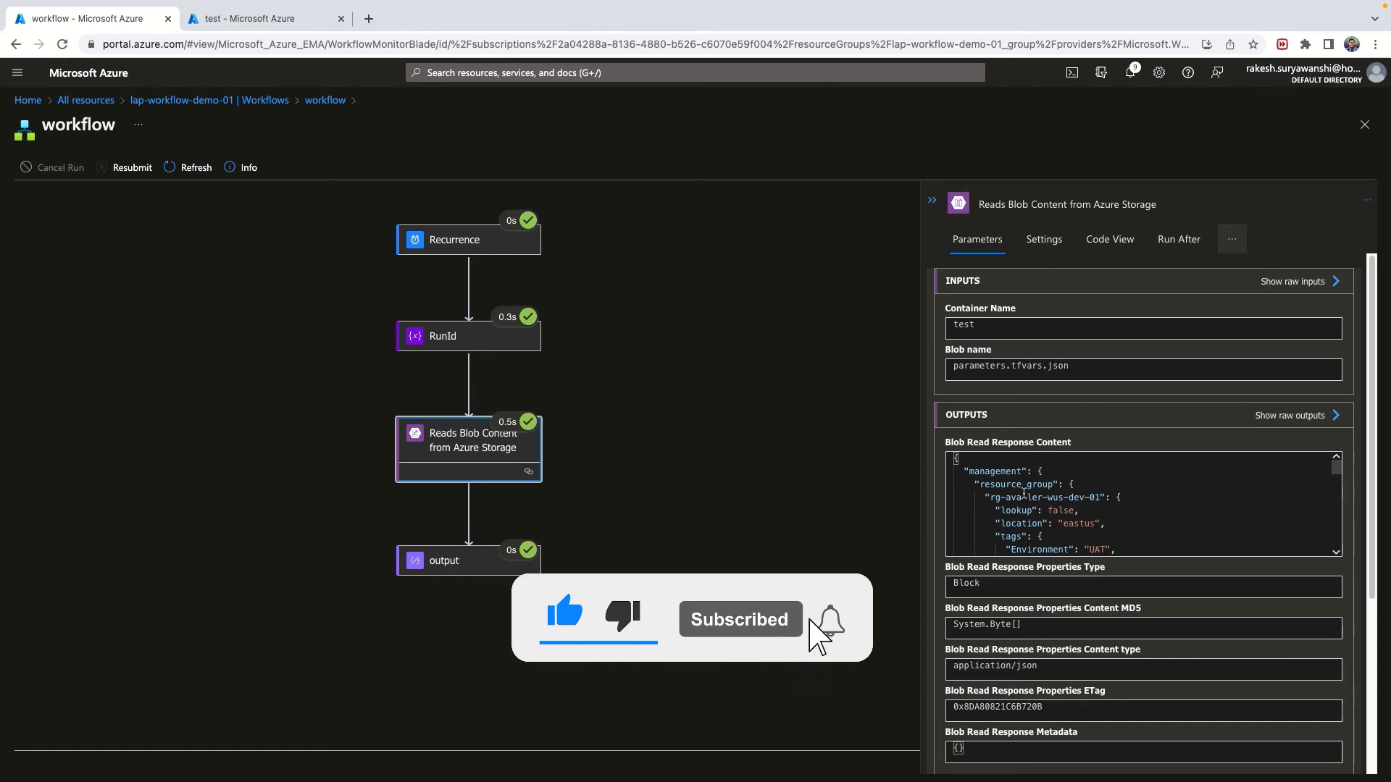
click(1026, 497)
click(971, 457)
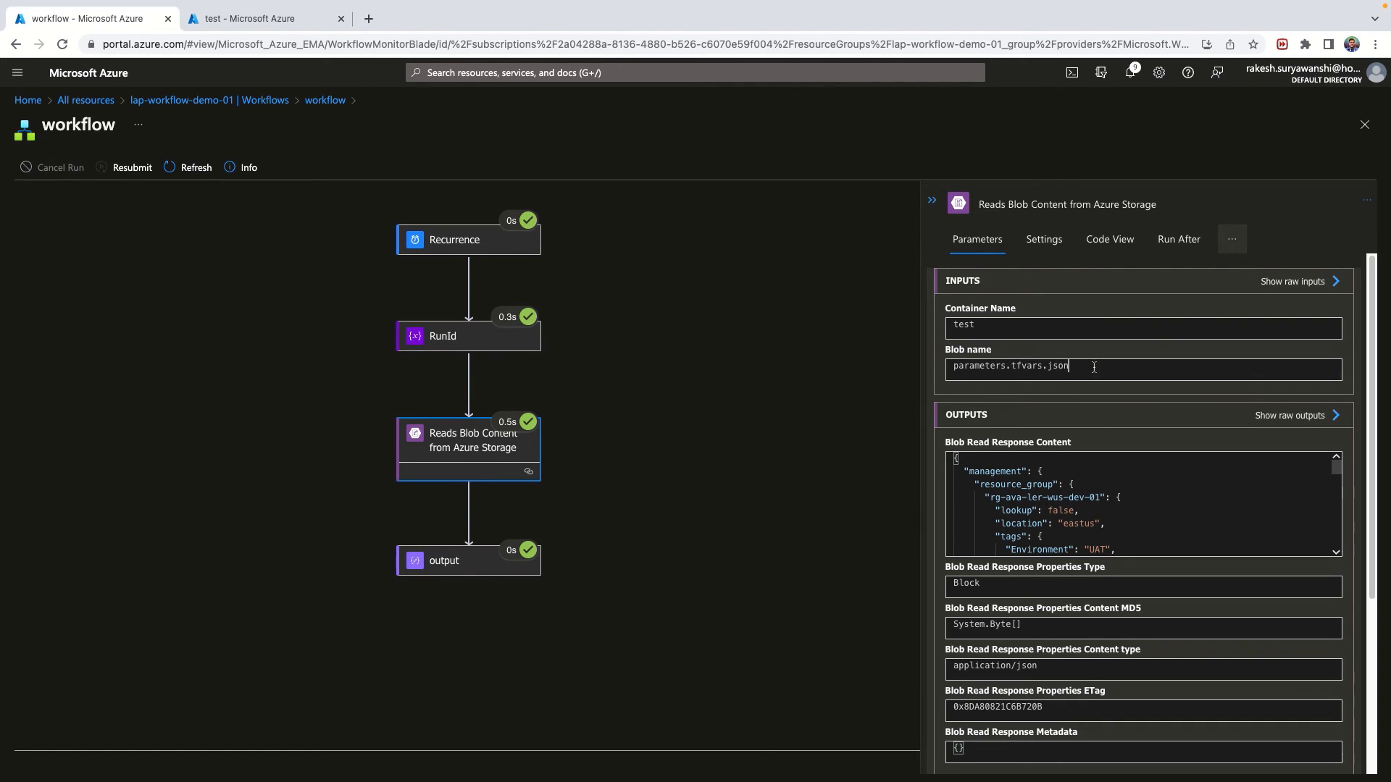
double_click(955, 366)
click(993, 483)
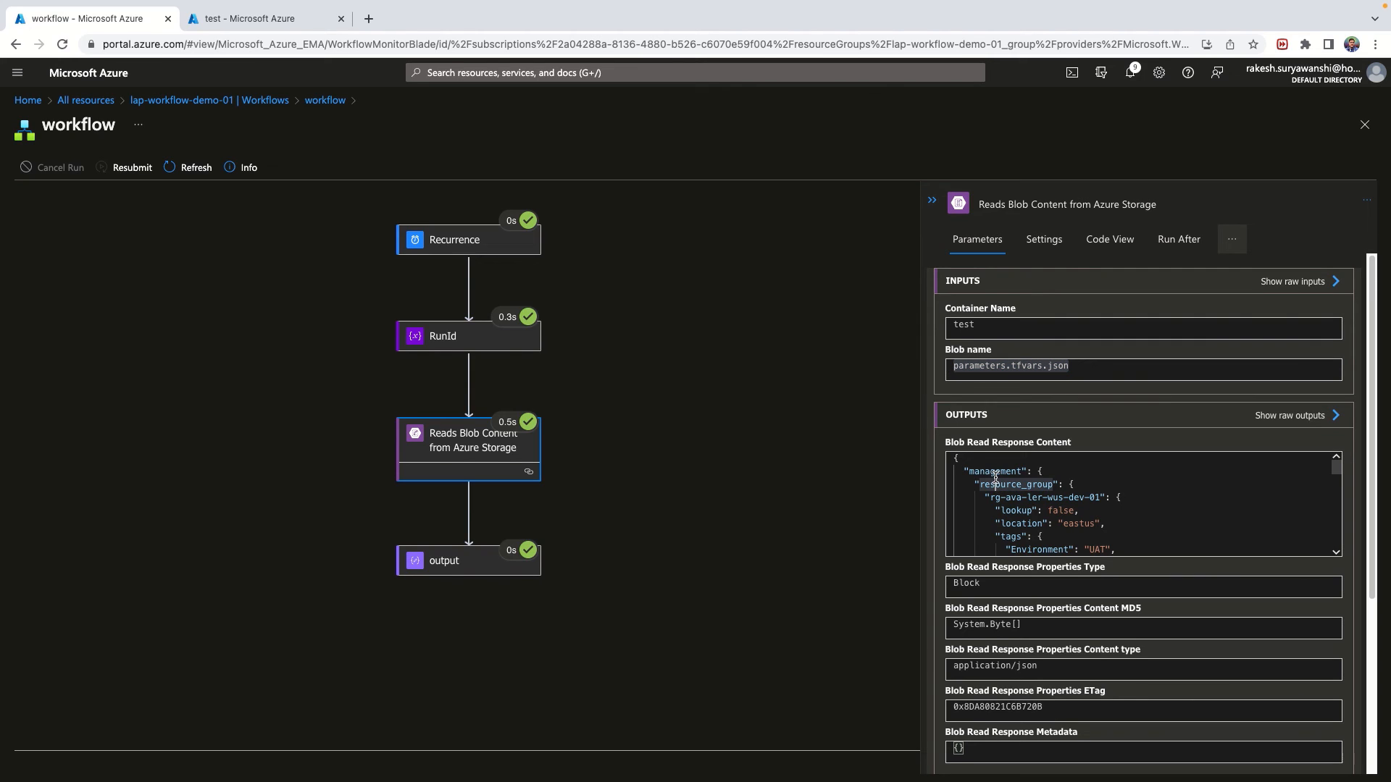
click(991, 471)
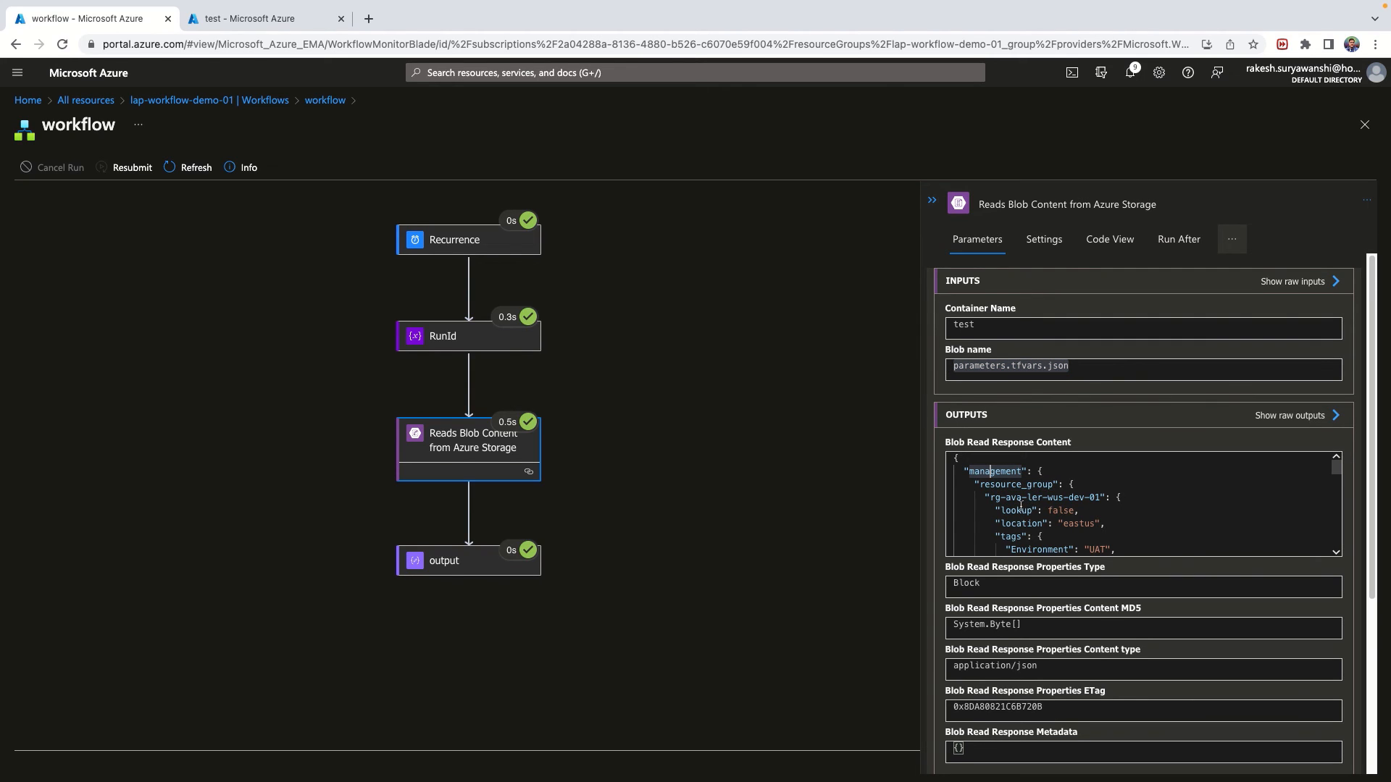
scroll(1020, 506, down, 10)
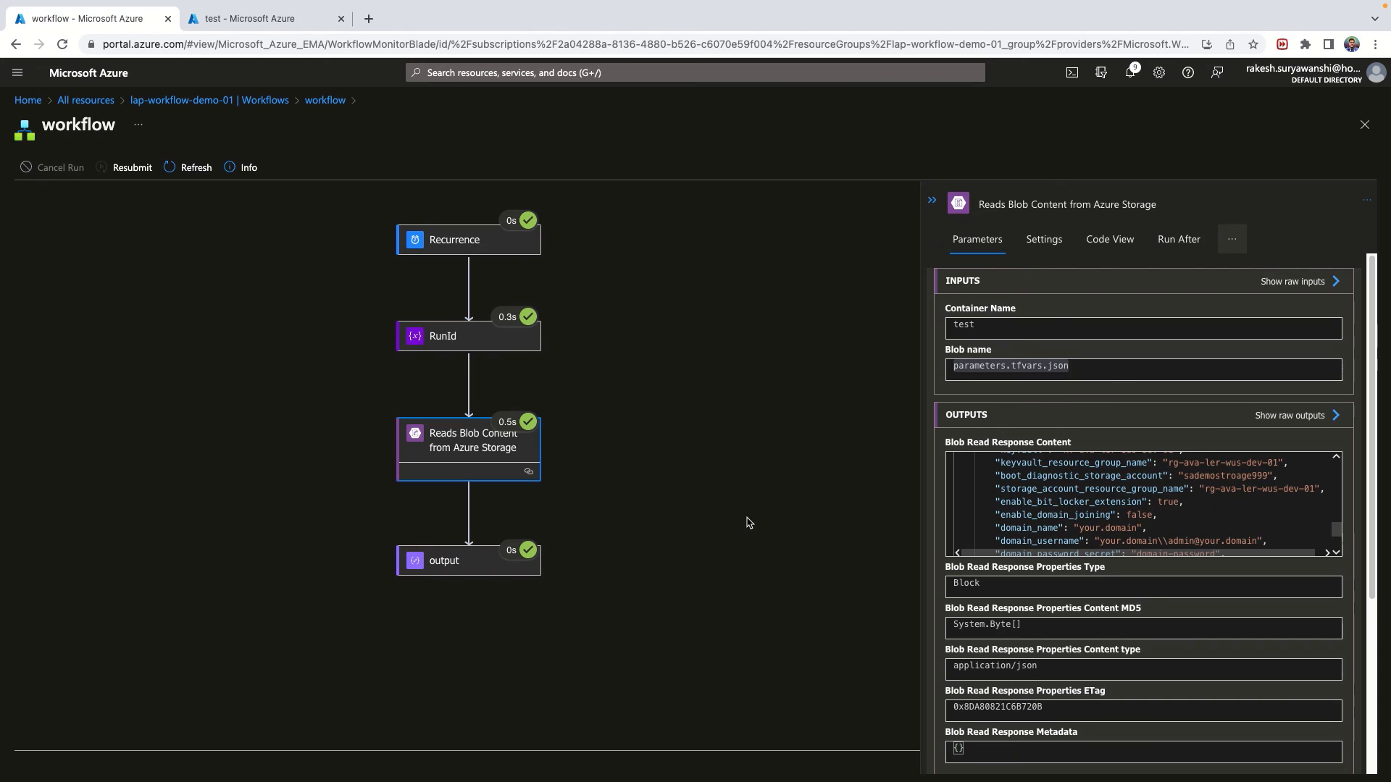
Compare the inputs and outputs JSON of the run's output action.
click(450, 562)
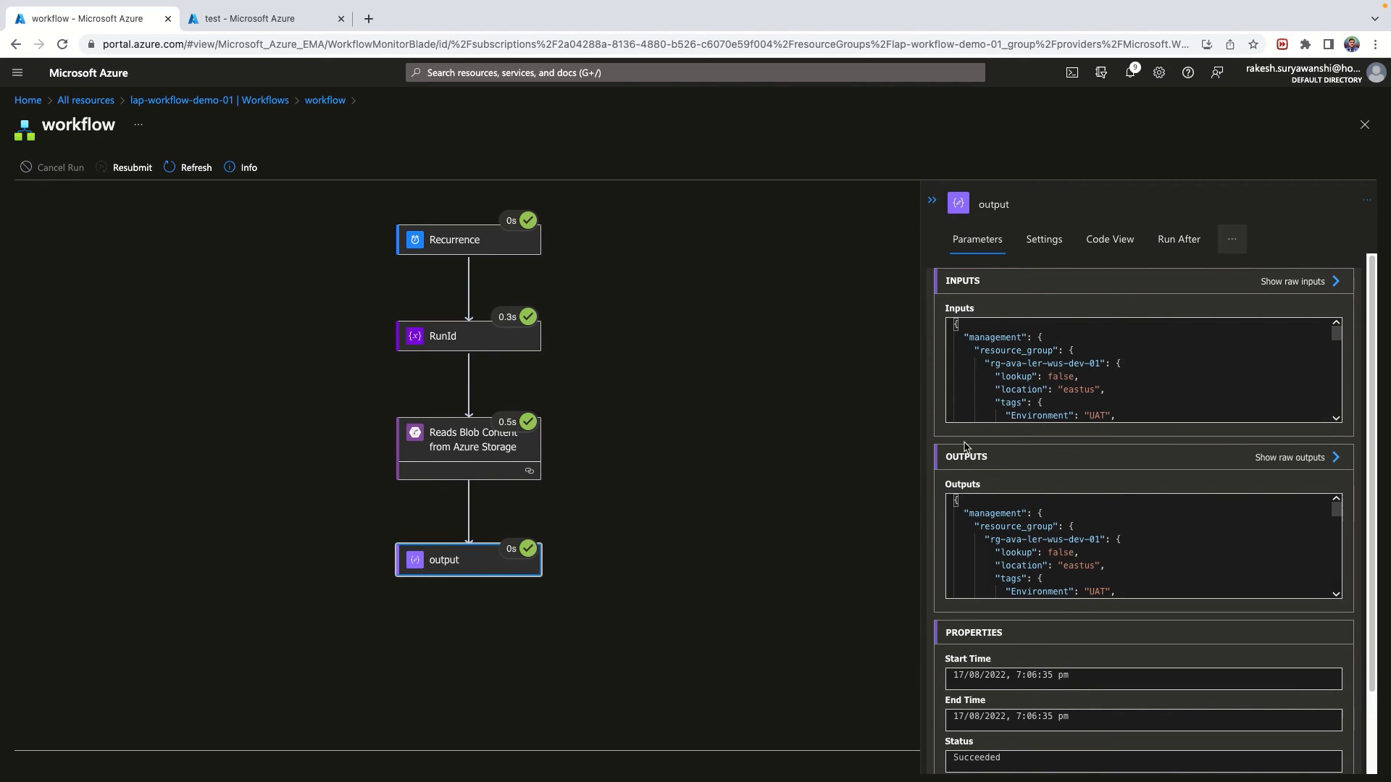
drag(958, 324, 995, 380)
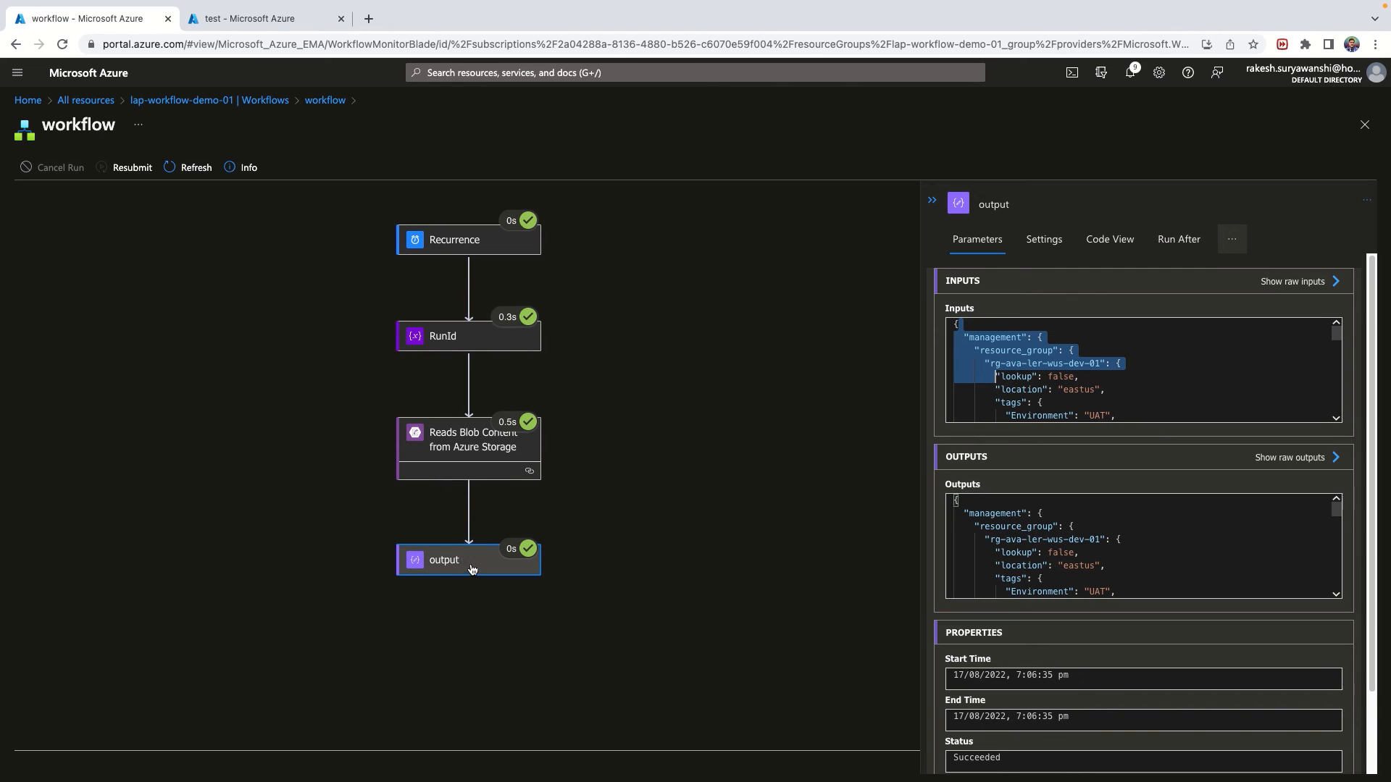
click(1000, 514)
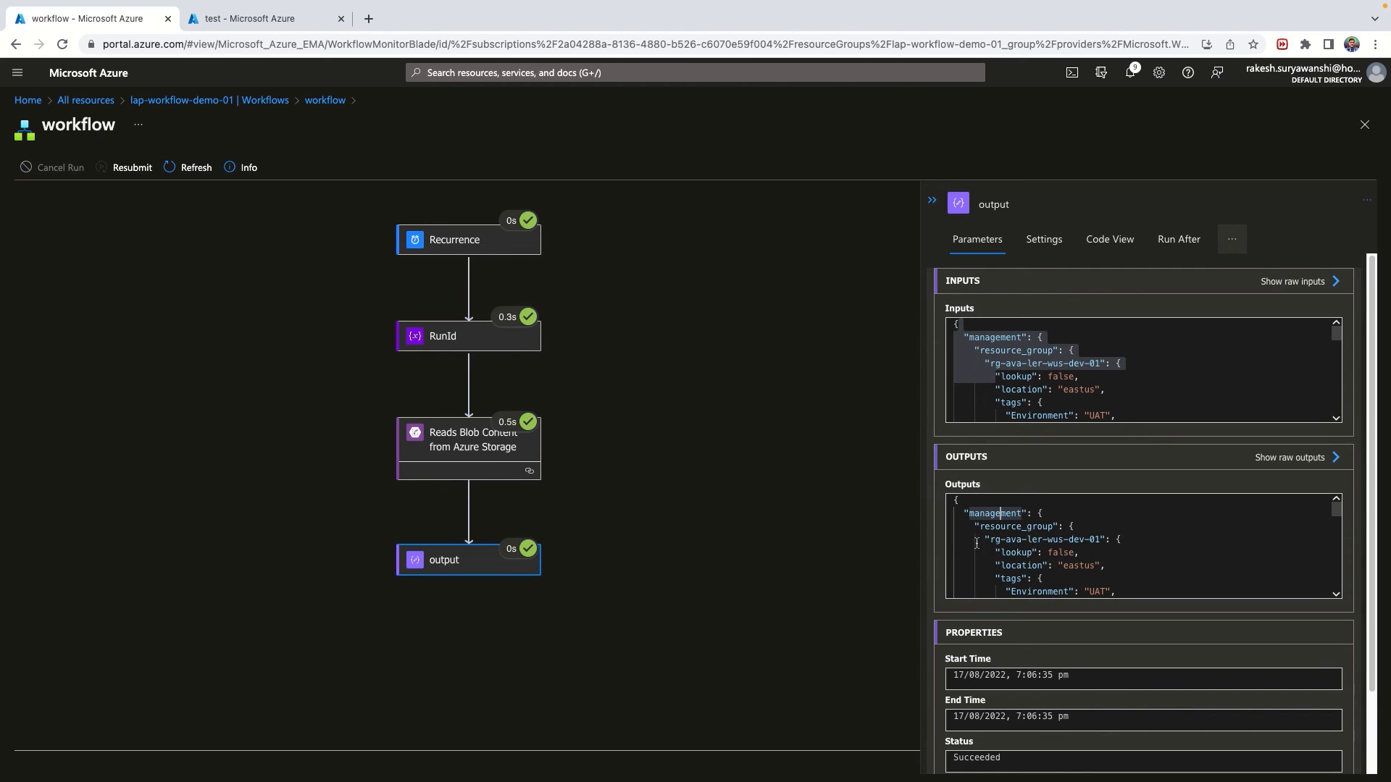
click(1001, 541)
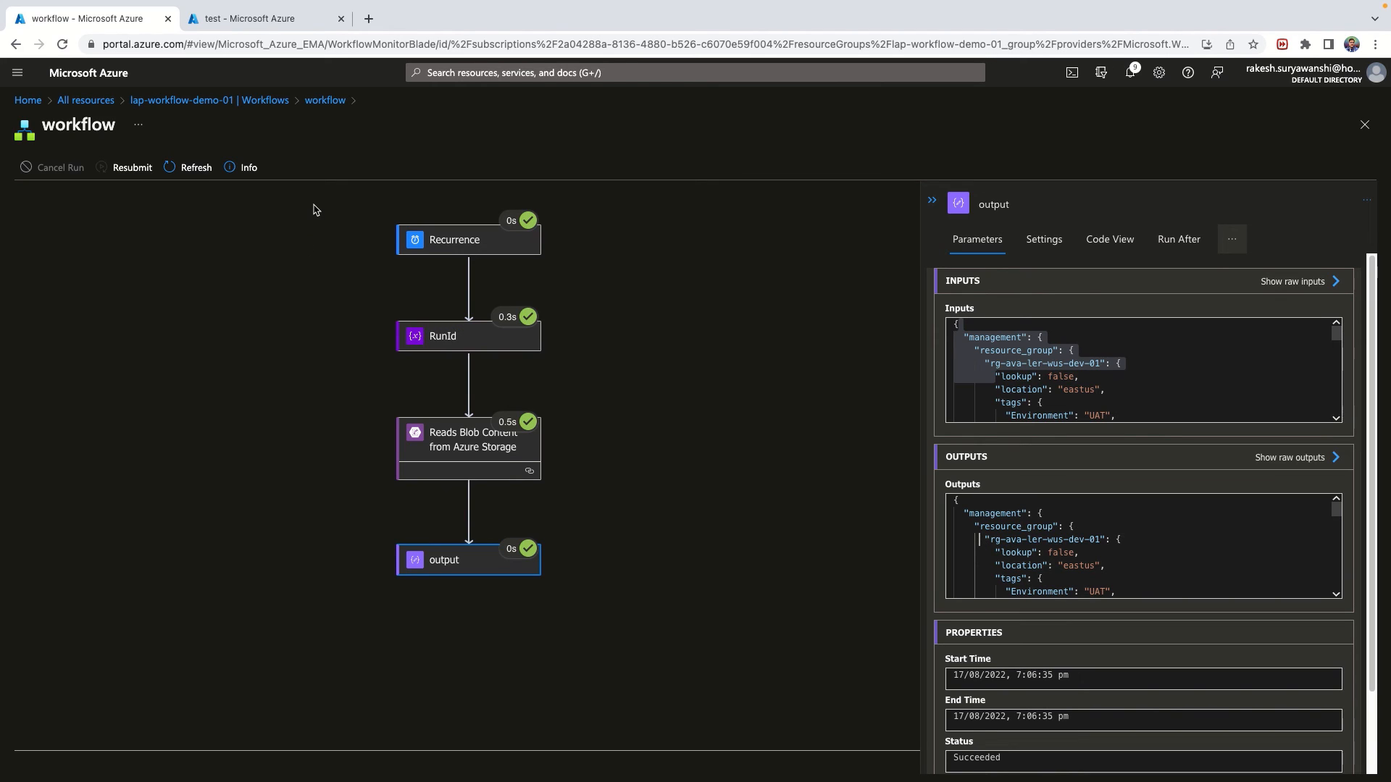
Open the JSON definition of the logic app's connections and examine the AzureBlob display name and service provider ID.
click(276, 100)
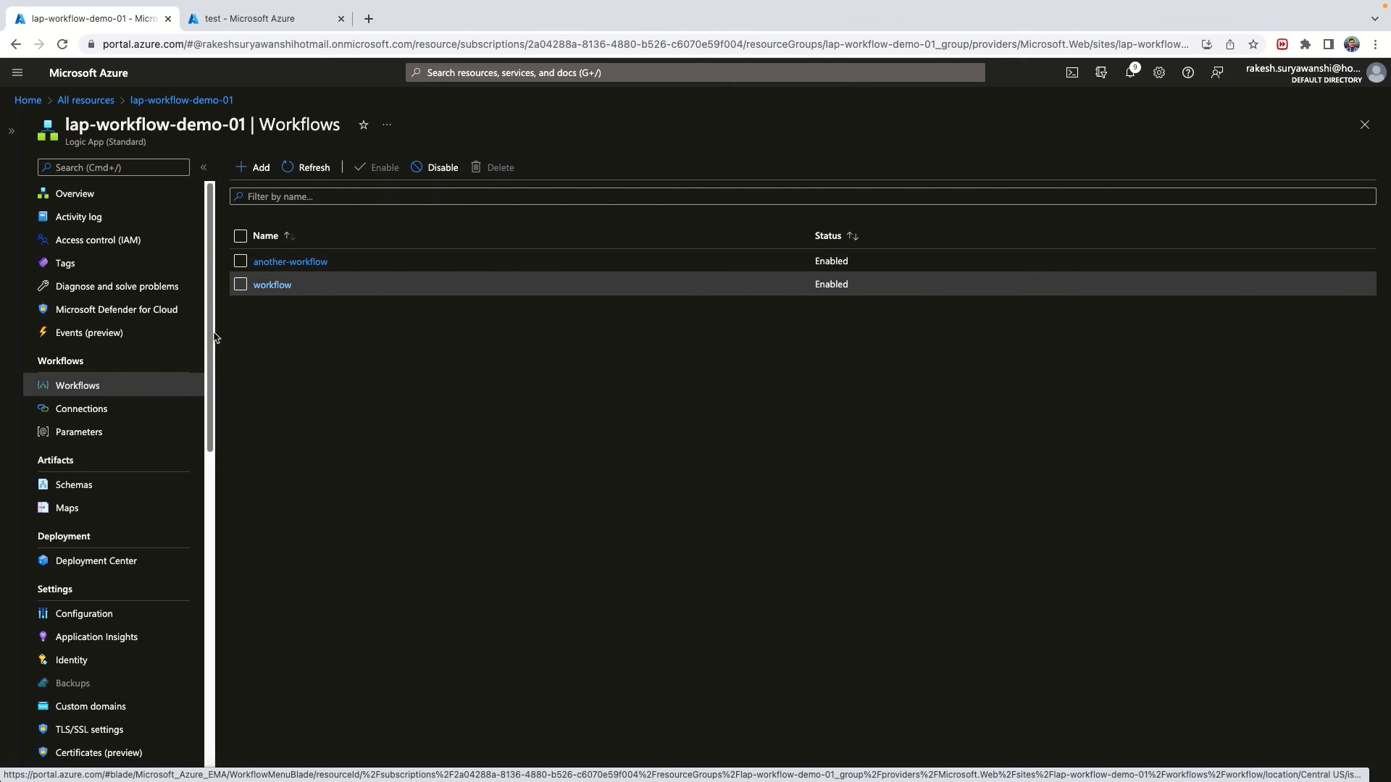
click(145, 416)
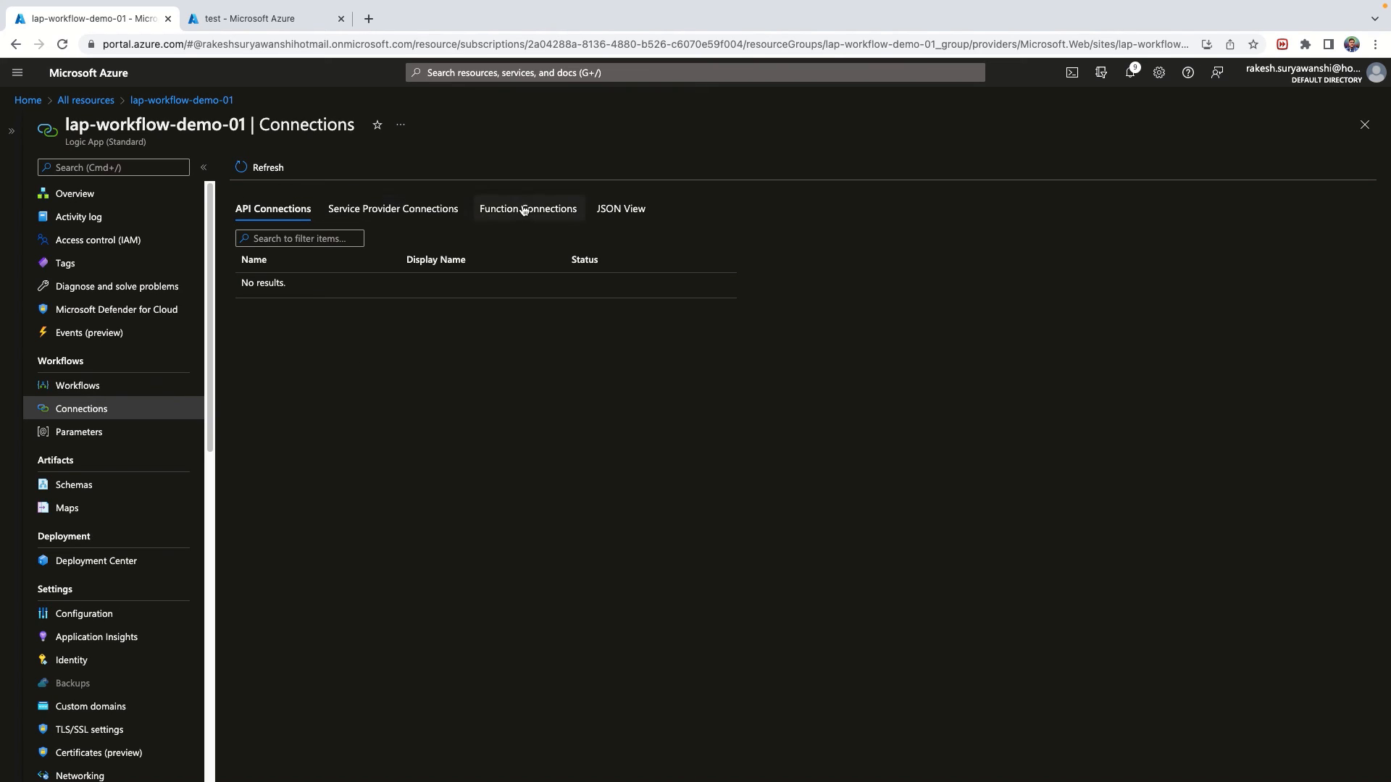
click(618, 211)
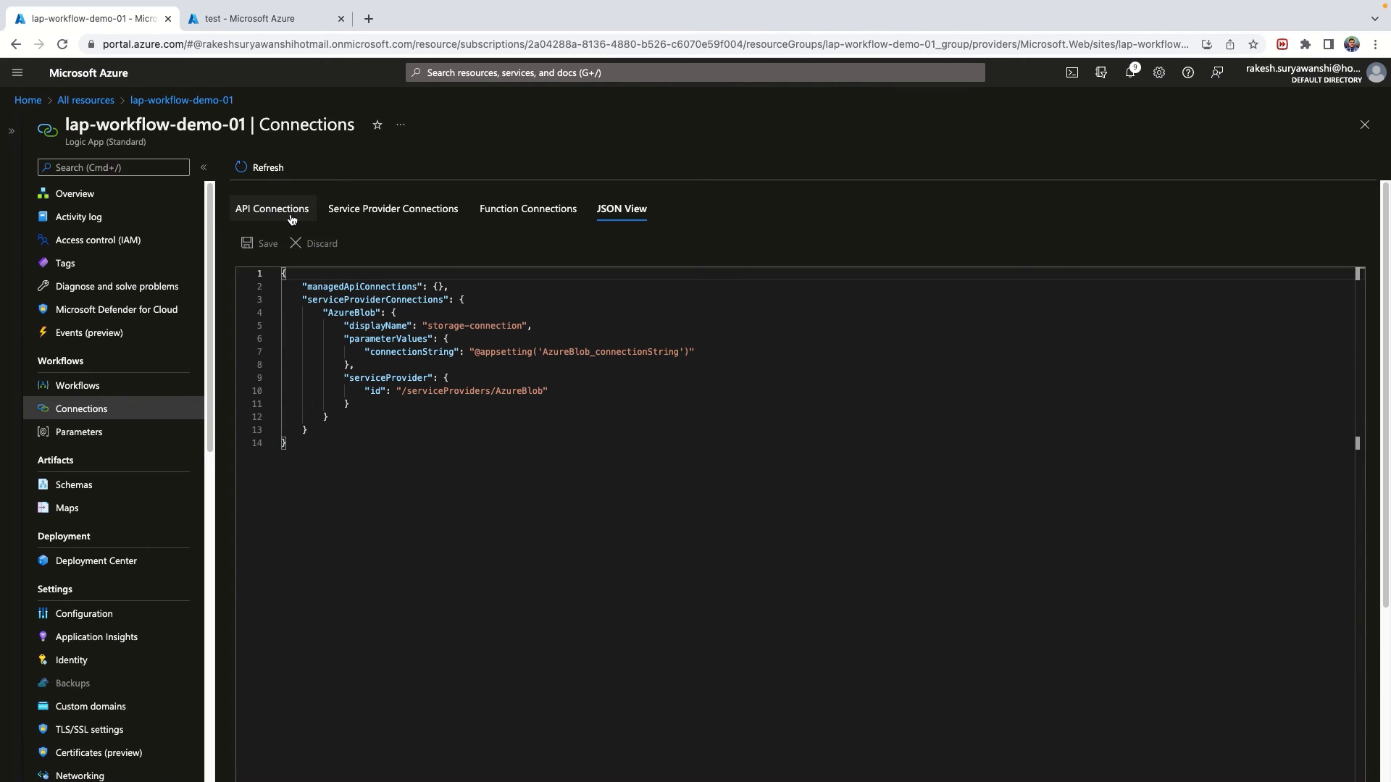
click(382, 327)
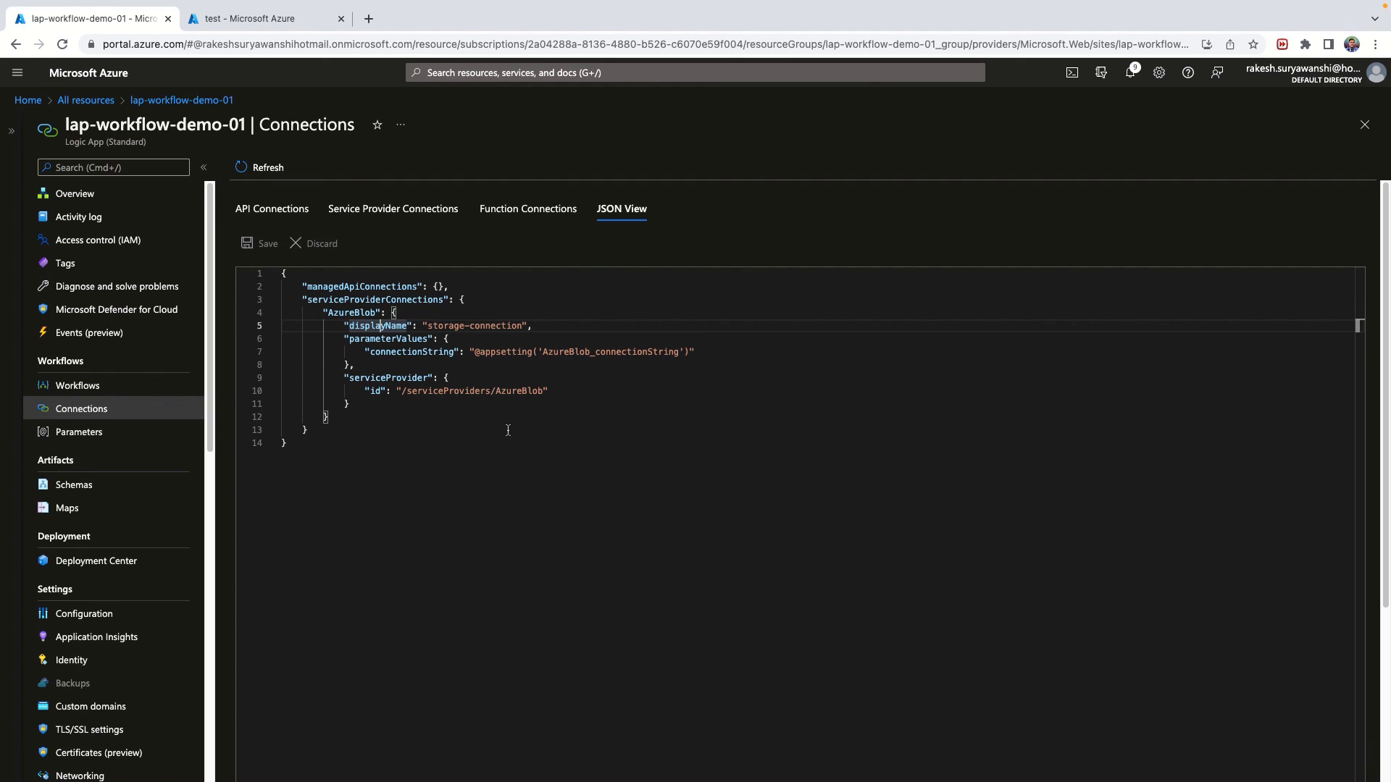
click(338, 327)
drag(329, 327, 534, 327)
click(492, 391)
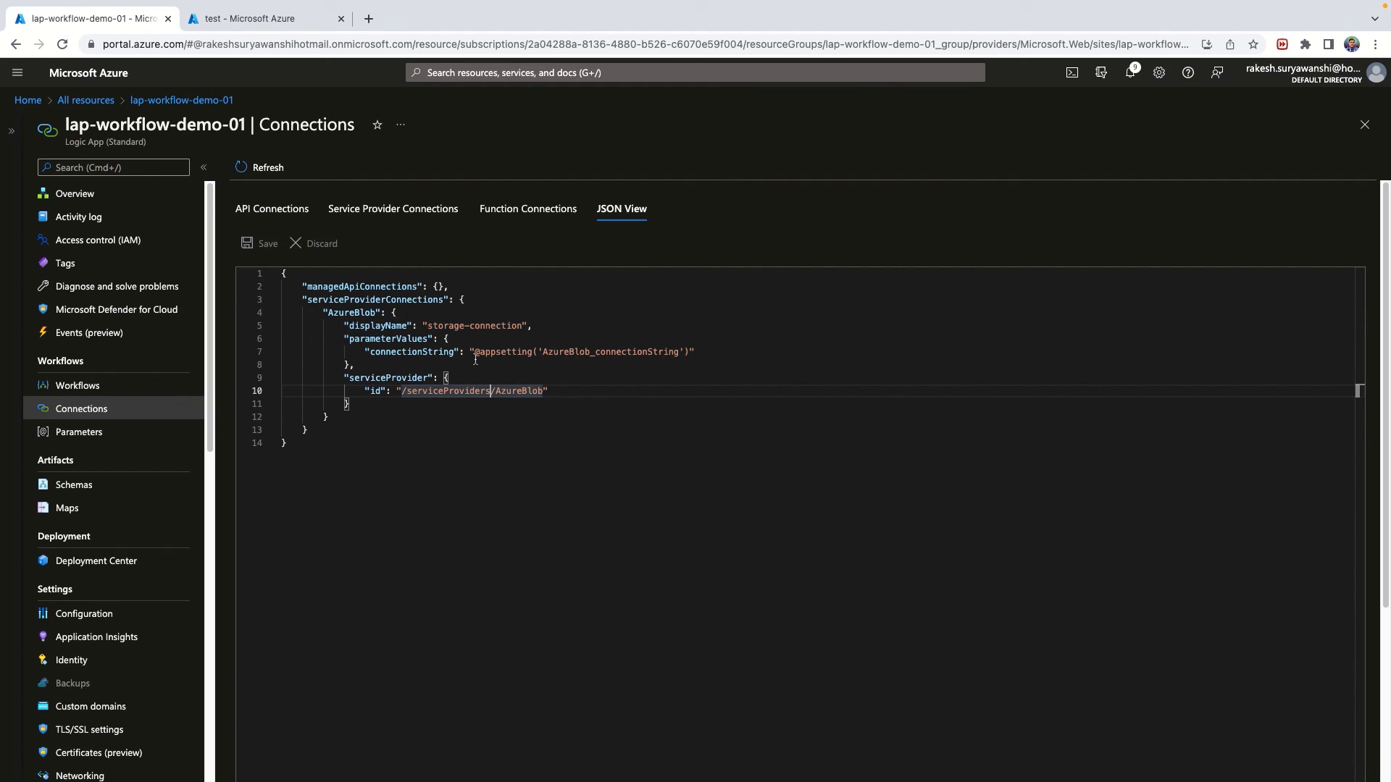
Examine which app setting the AzureBlob connection's connectionString parameter refers to.
double_click(418, 357)
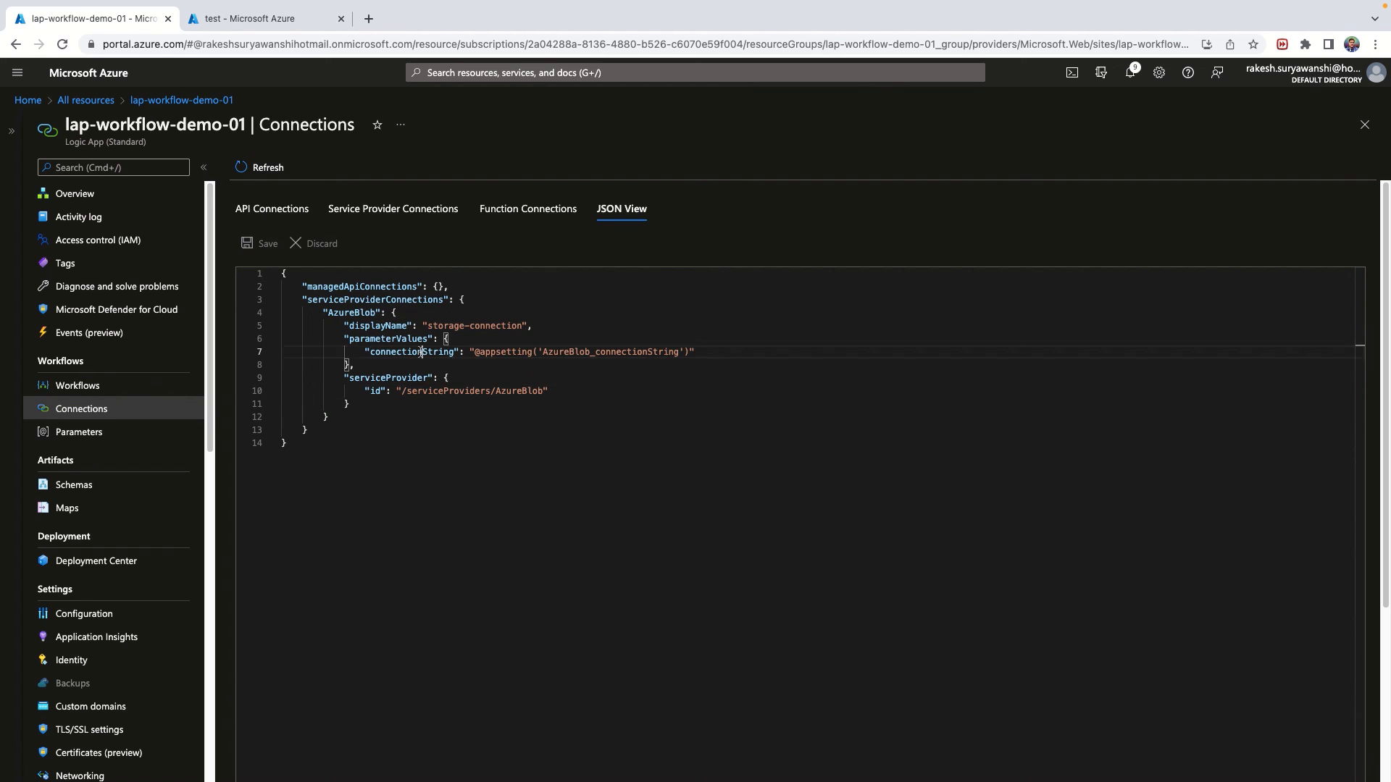
double_click(511, 354)
click(506, 368)
mouse_move(474, 355)
mouse_down()
mouse_move(533, 354)
mouse_move(469, 353)
mouse_up()
click(492, 374)
double_click(592, 355)
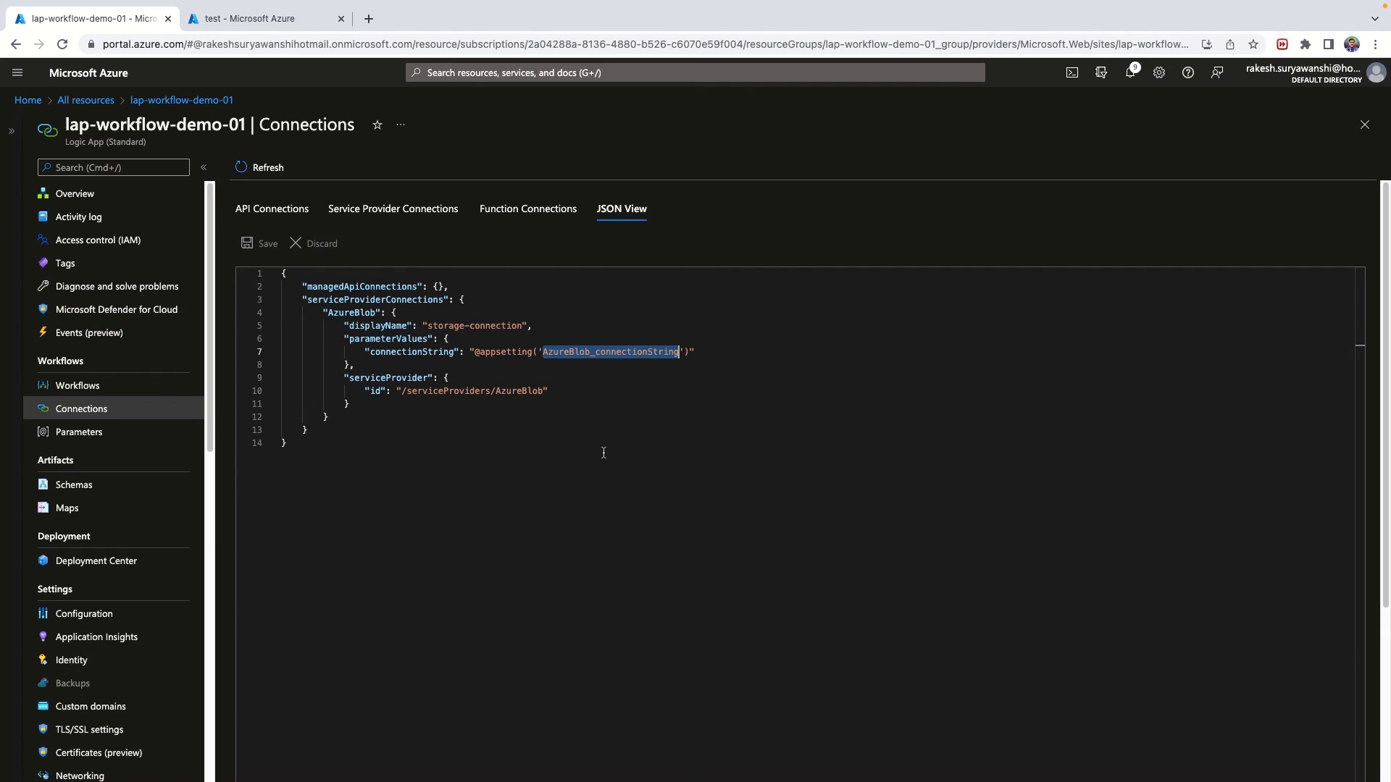
Review the JSON definitions of the blob-name and container-name parameters at the logic app level.
click(131, 434)
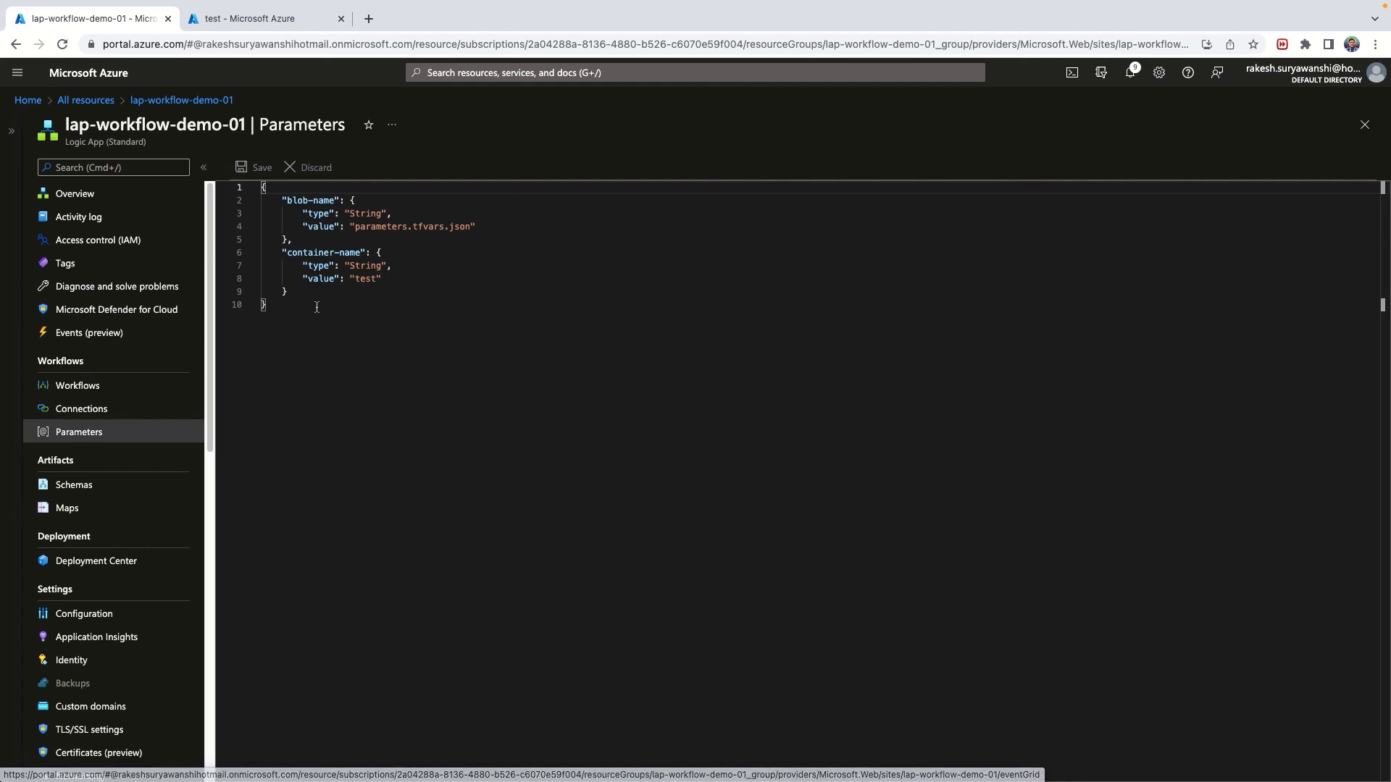
click(319, 304)
drag(311, 299, 237, 190)
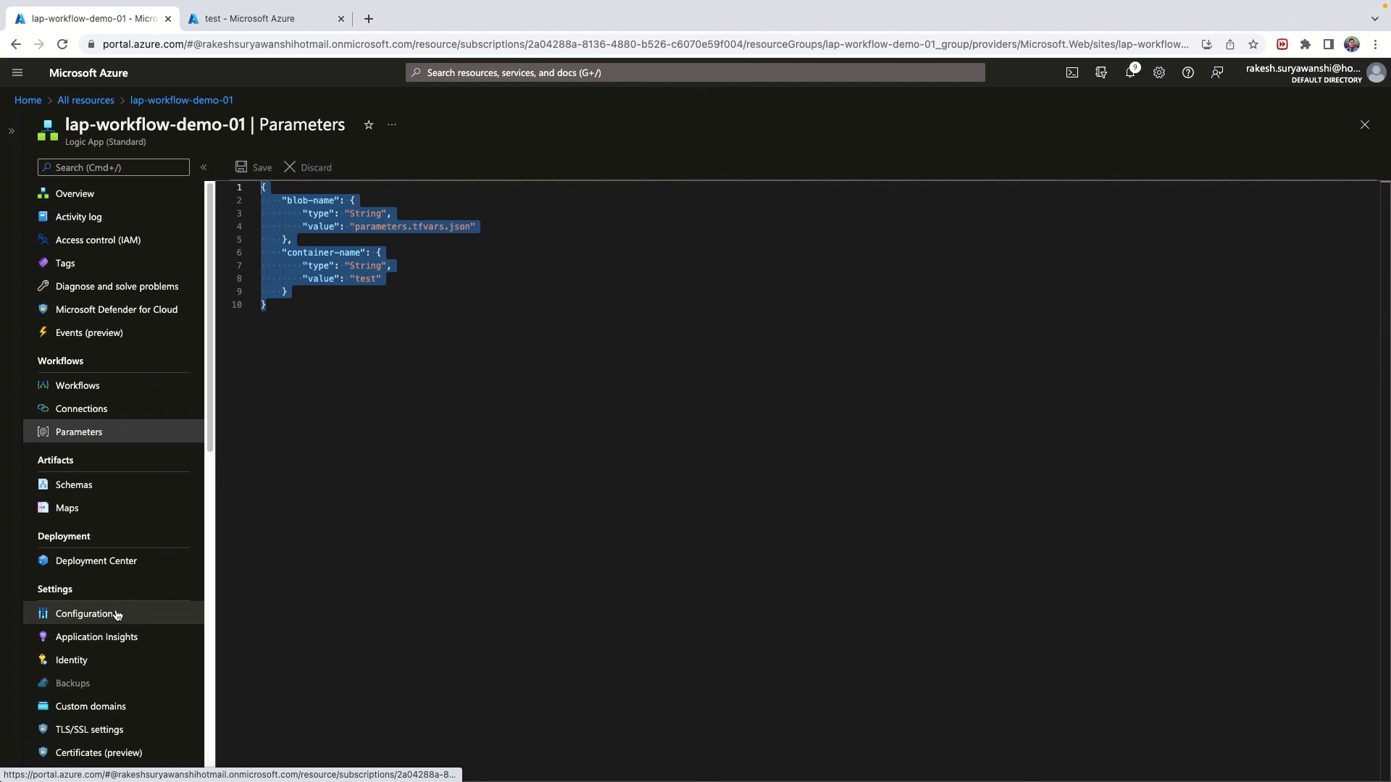
View the AzureBlob_connectionString application setting in the configuration, close it without changes and return to the workflows list.
click(117, 615)
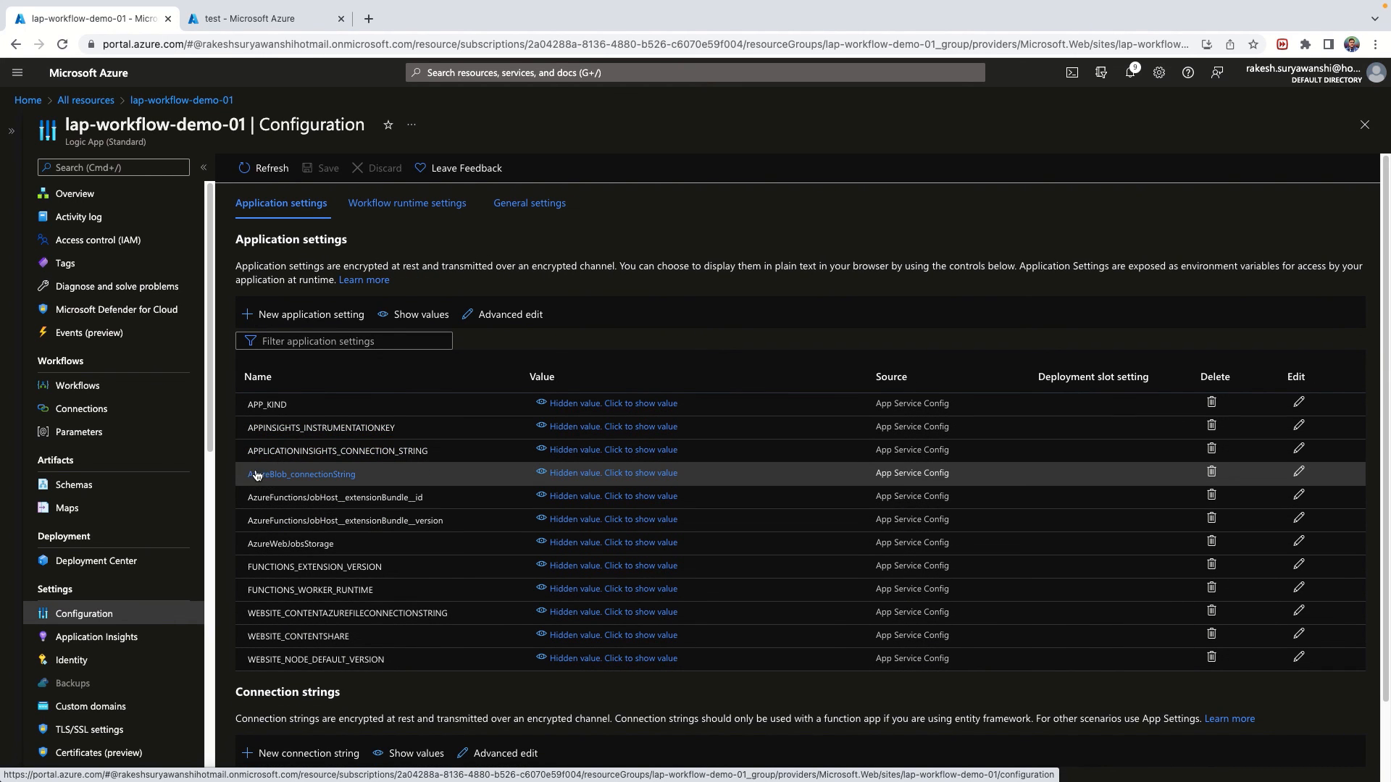
click(313, 476)
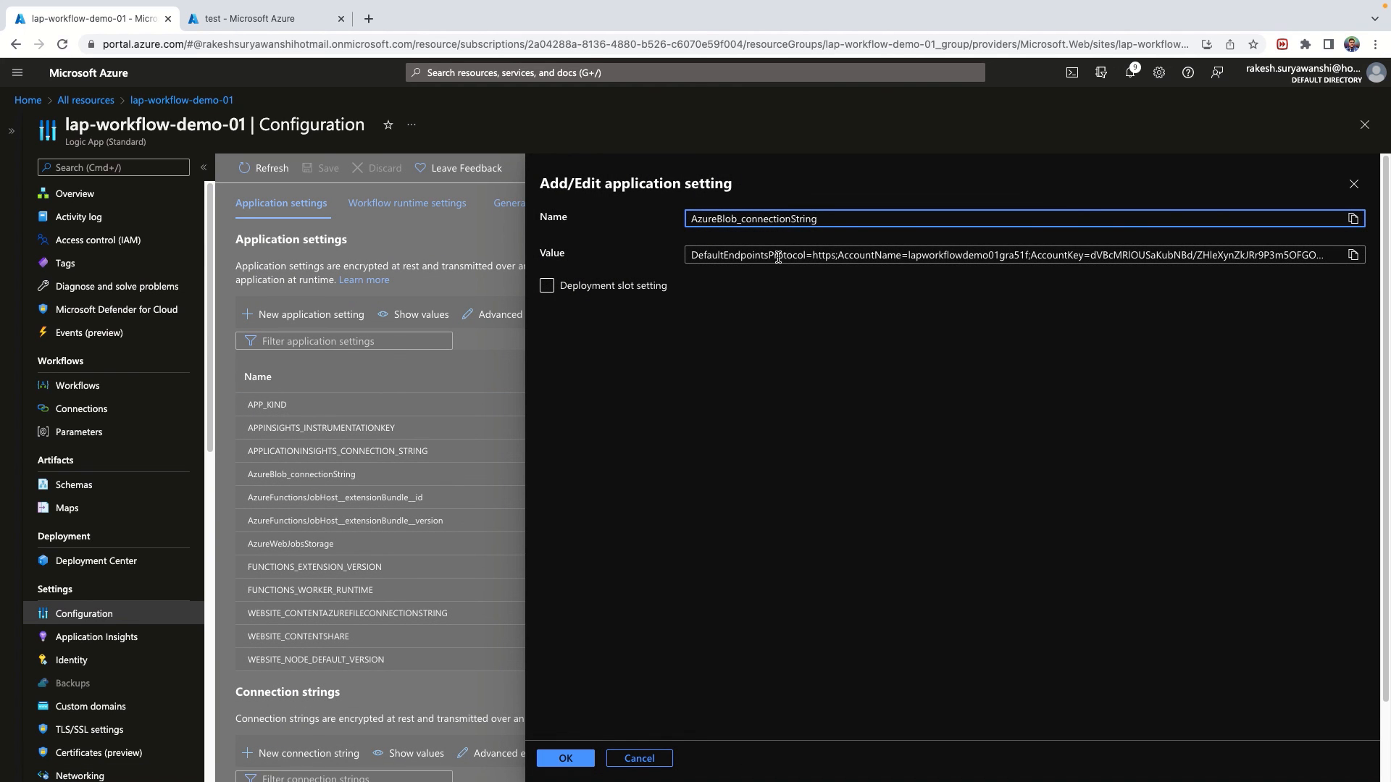
click(631, 758)
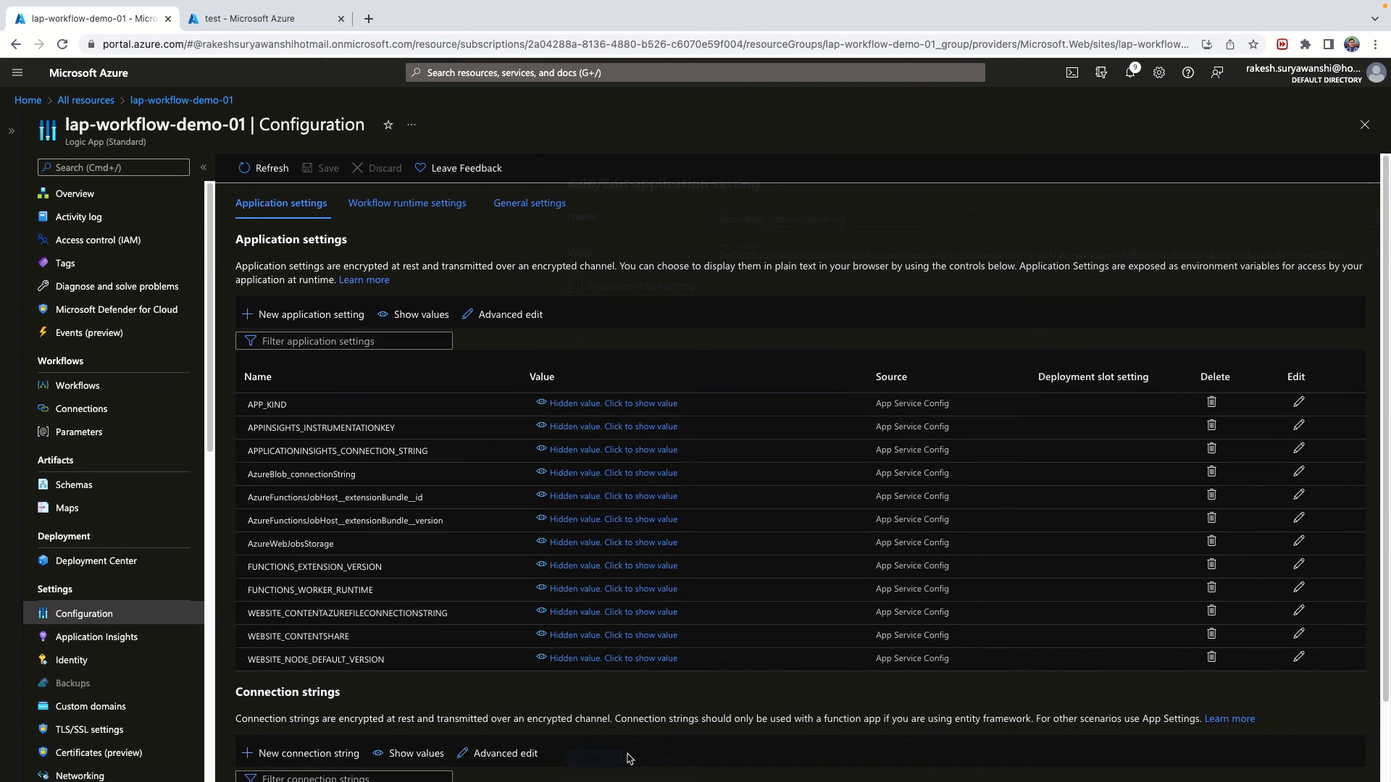
click(117, 393)
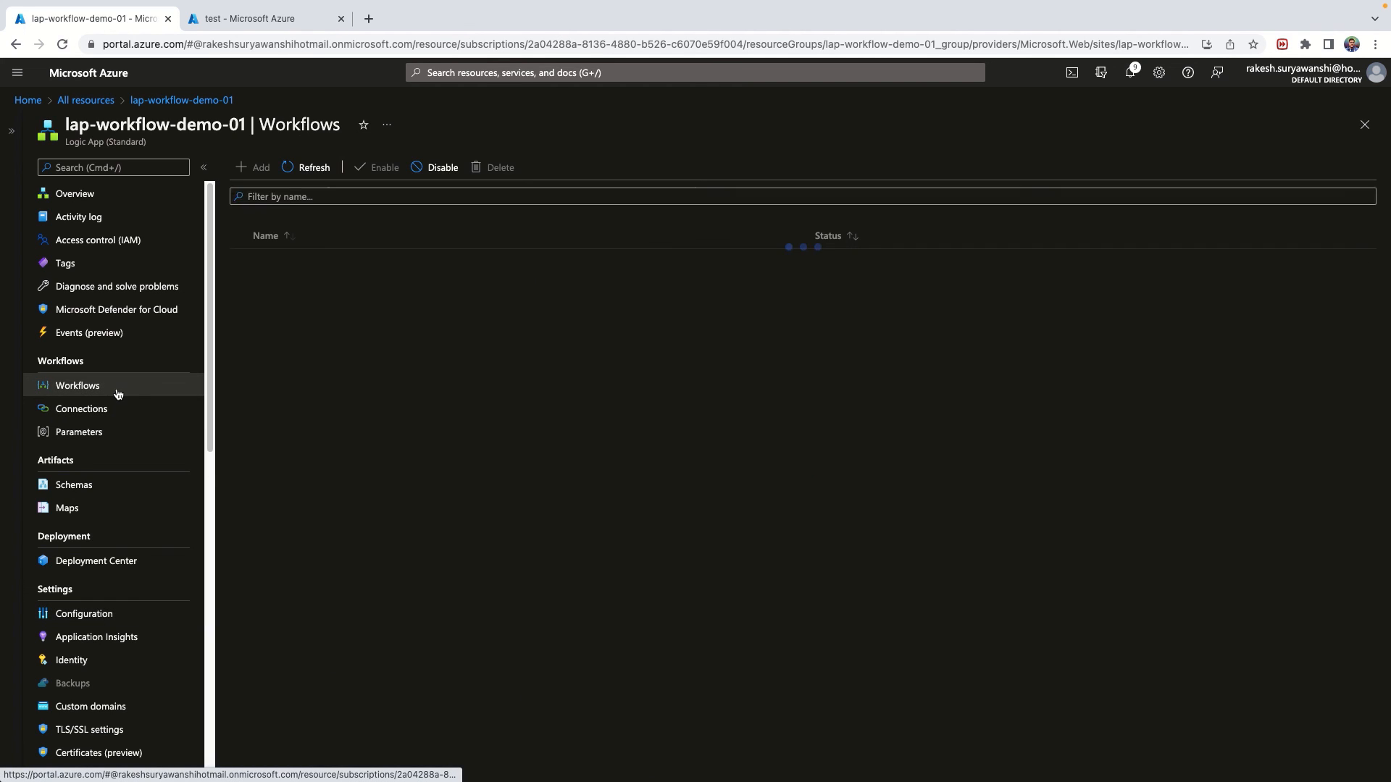